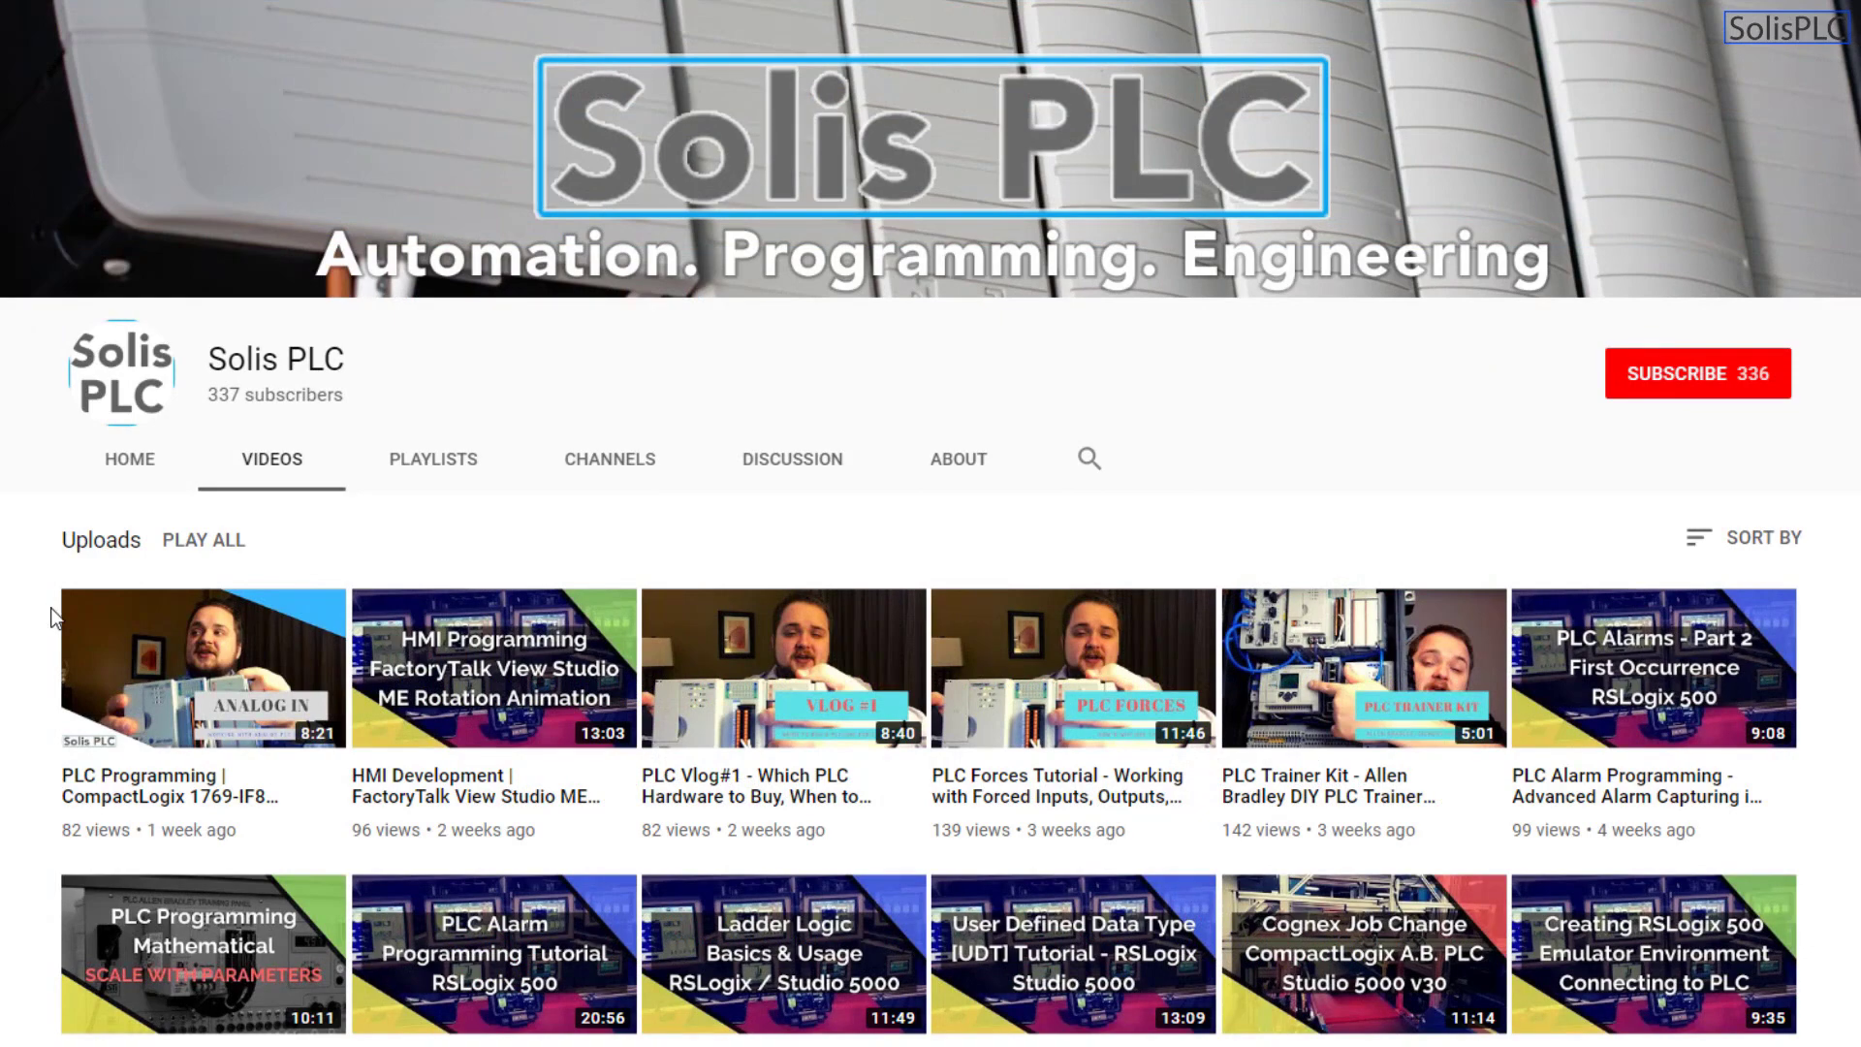
- Subscribe to the Solis PLC YouTube channel and set the bell to all notifications
scroll(39, 649, down, 3)
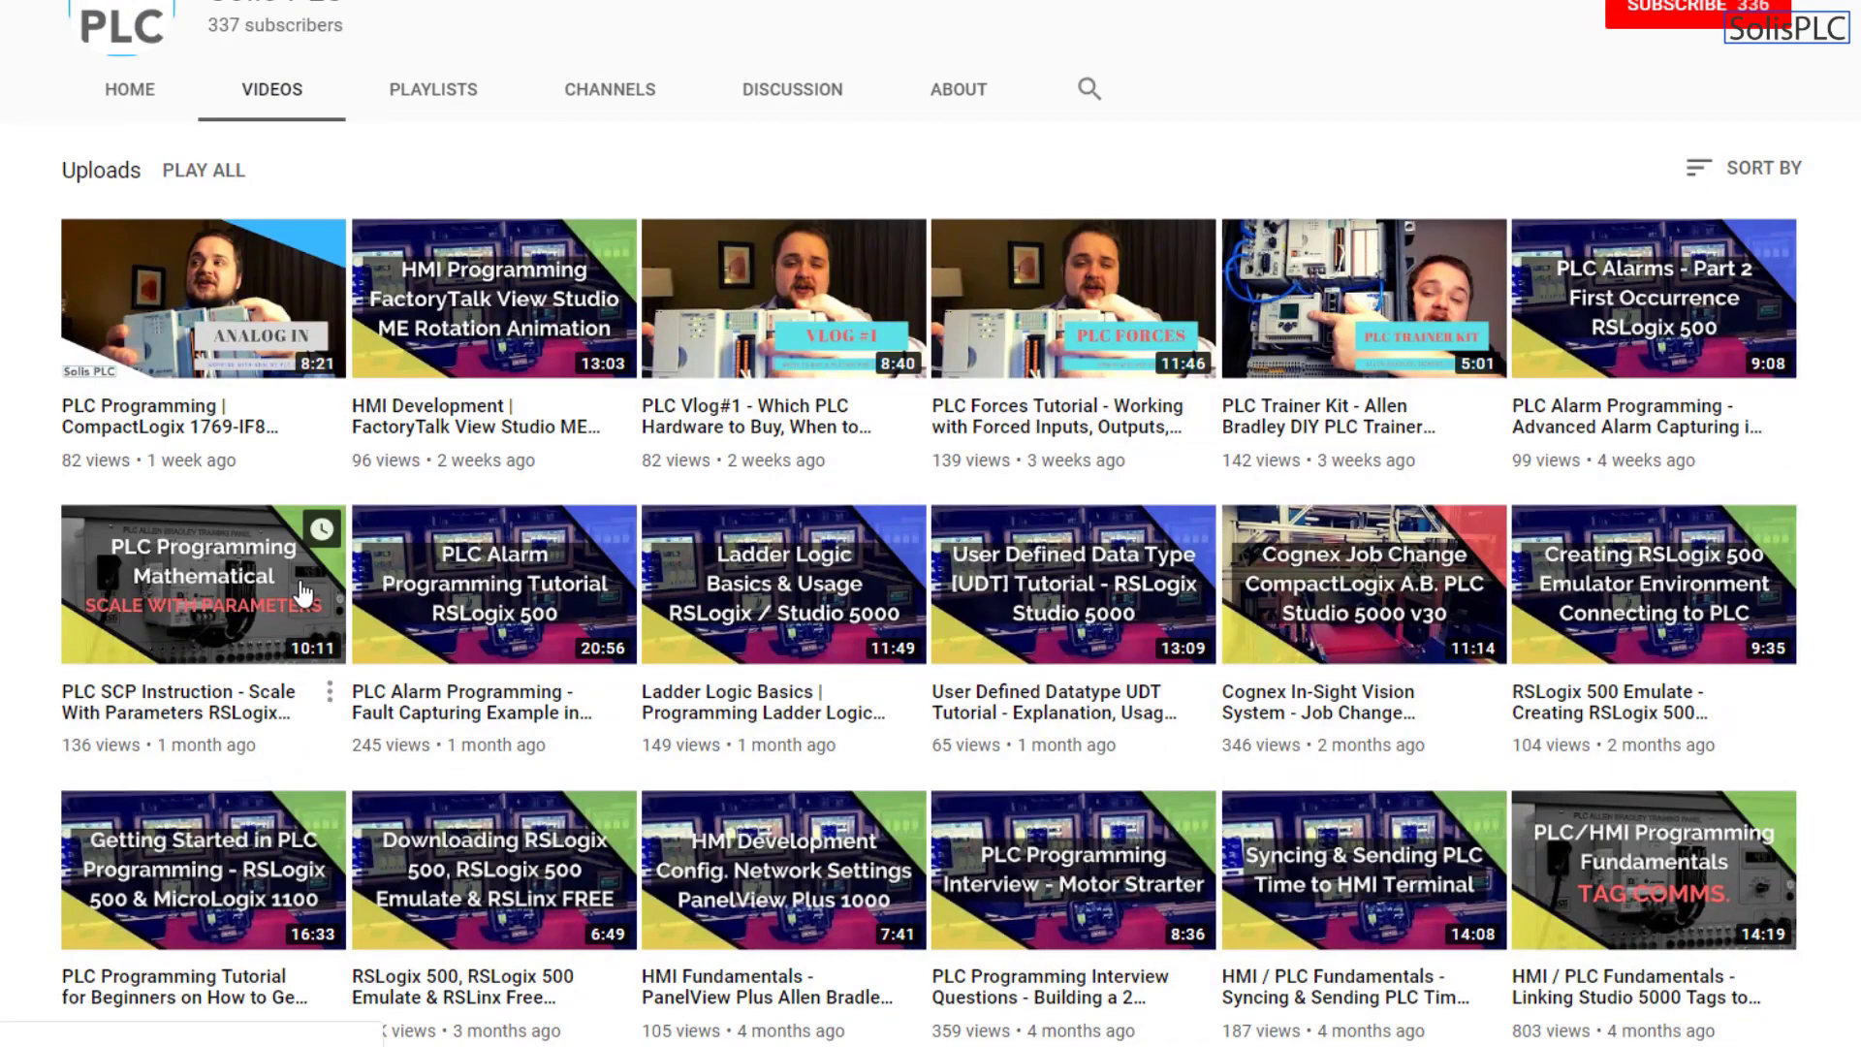
scroll(329, 596, down, 7)
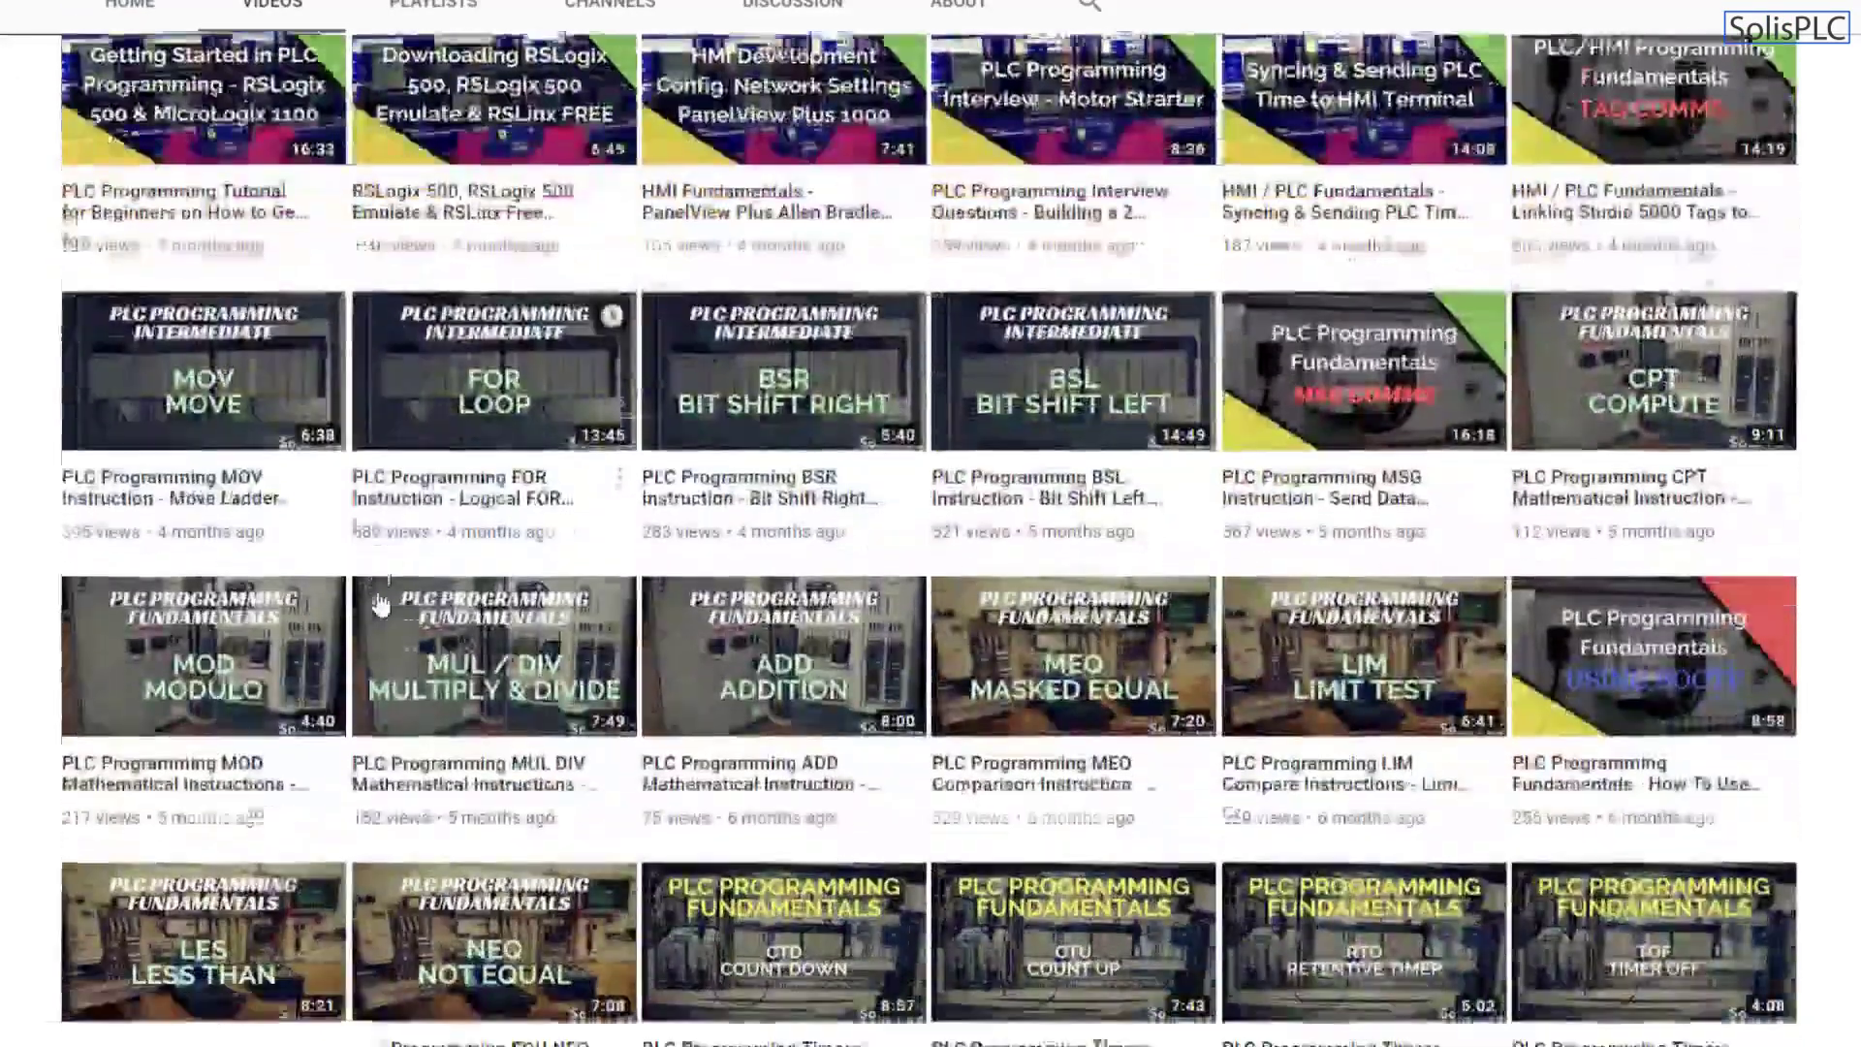
scroll(380, 603, up, 12)
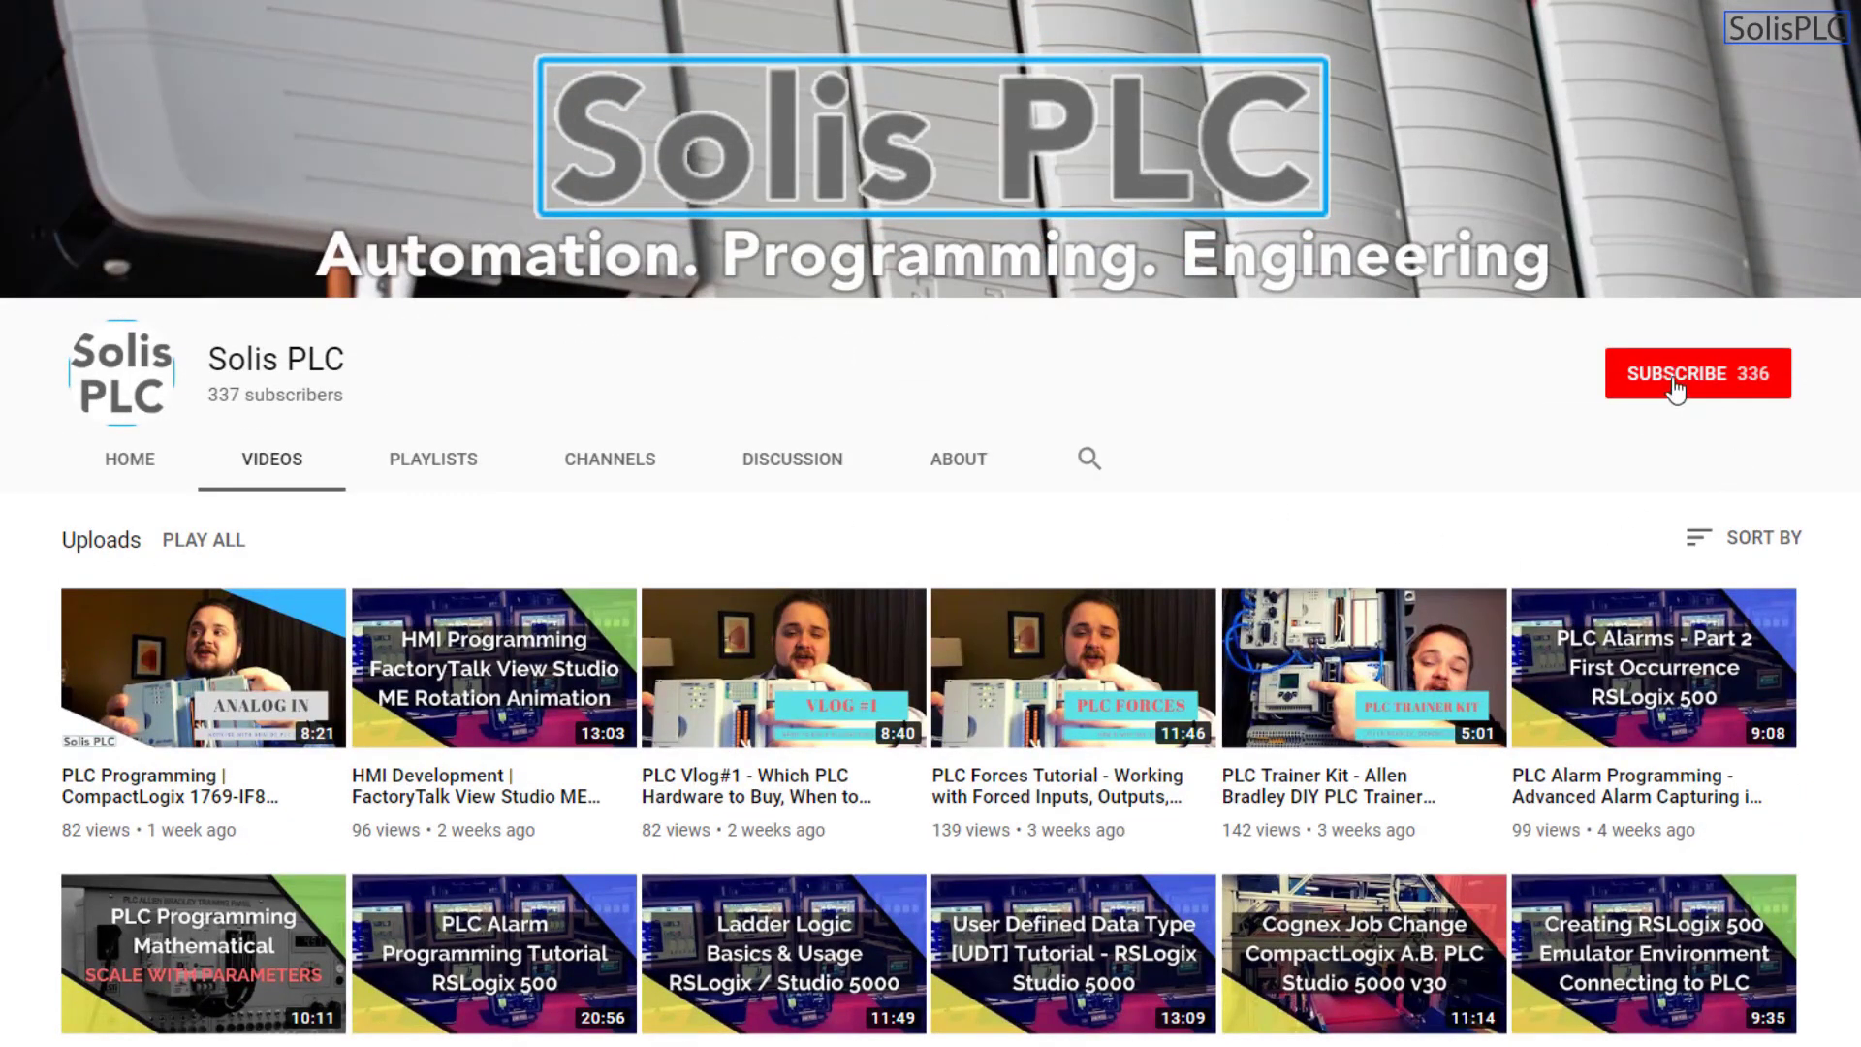
click(1672, 388)
click(1769, 373)
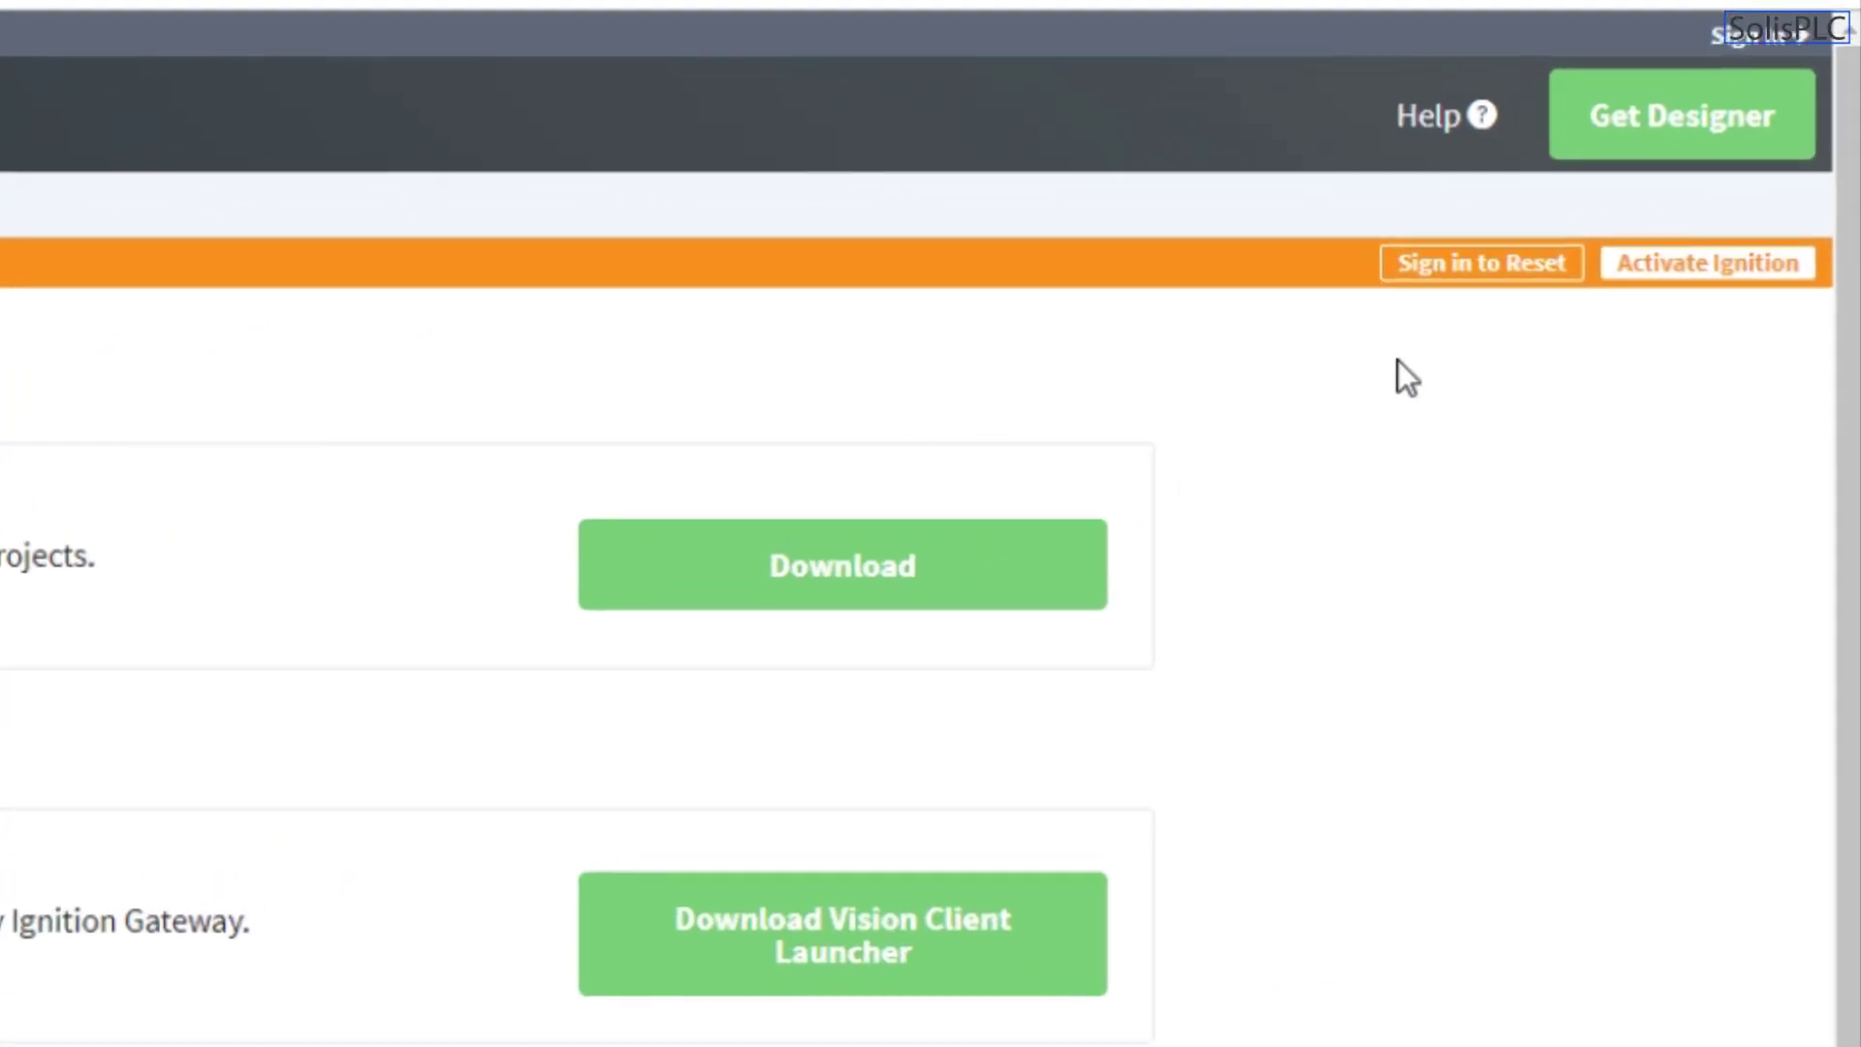
- Sign in to the Ignition Edge Gateway with the saved autofill login to reach Config Overview
click(1464, 281)
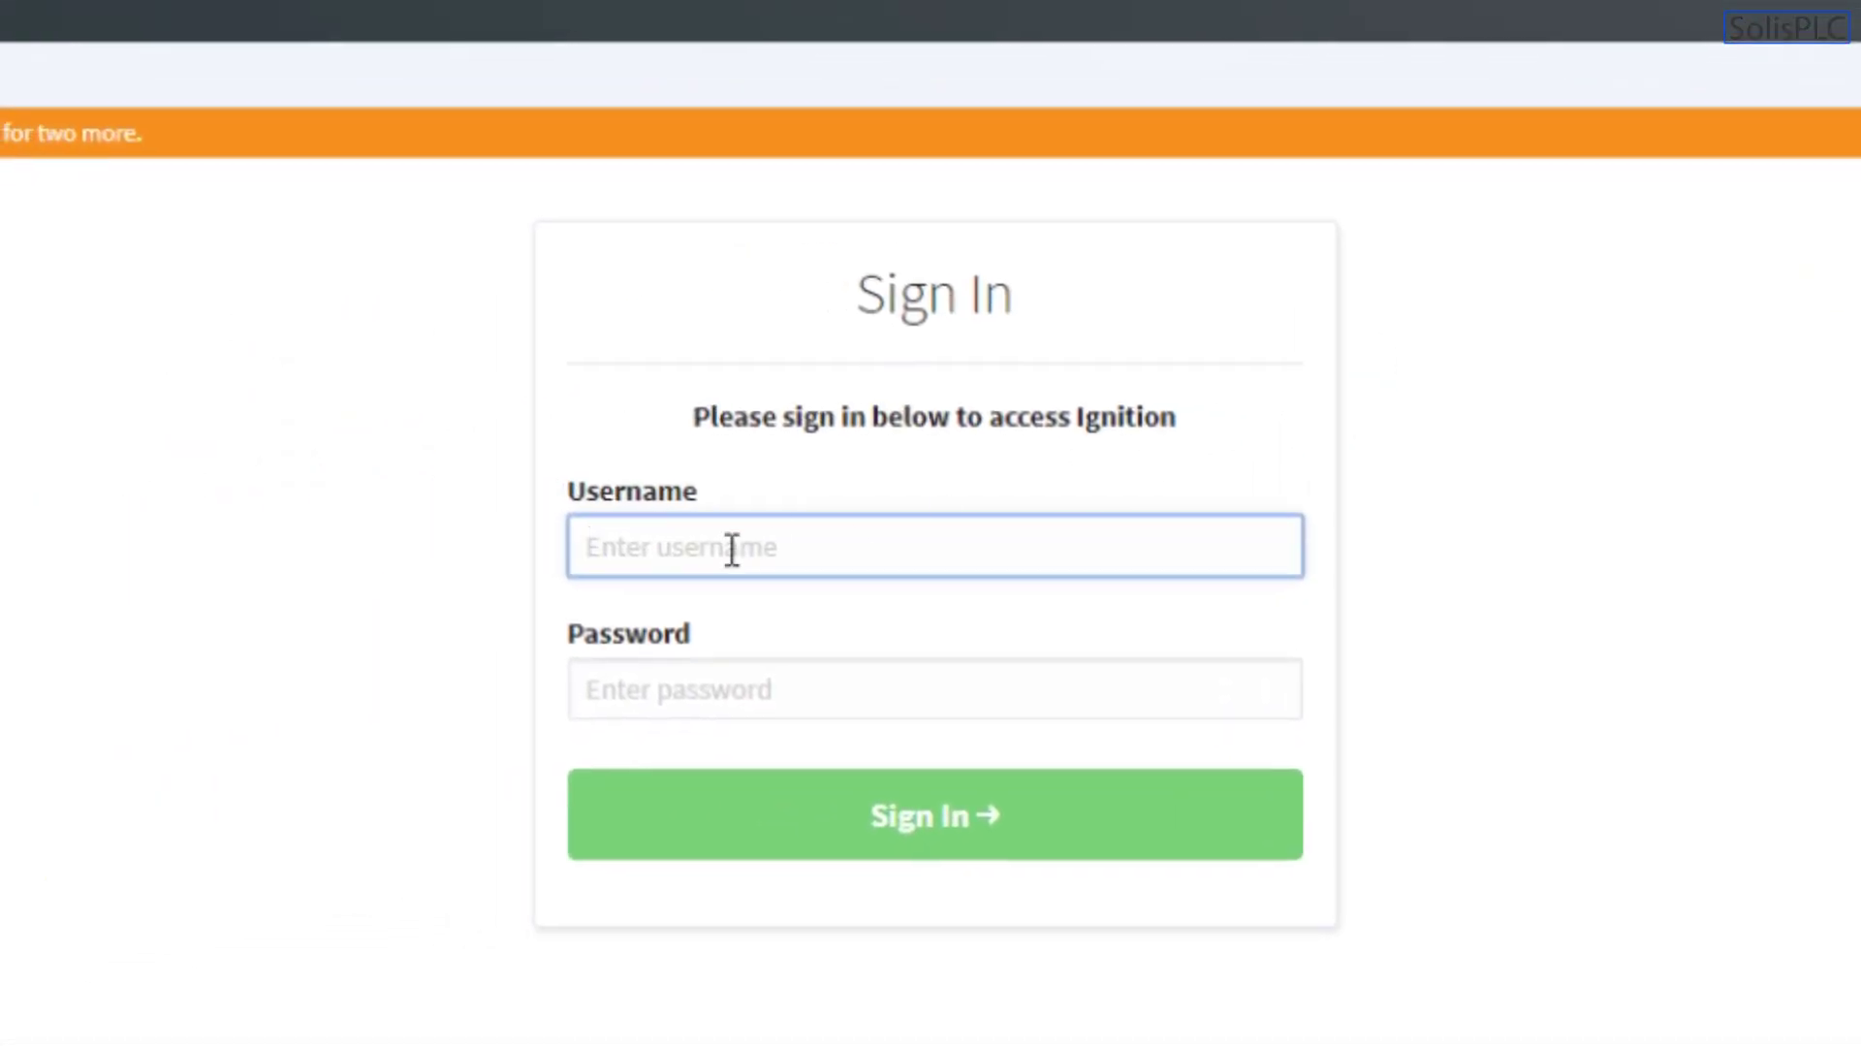
click(730, 548)
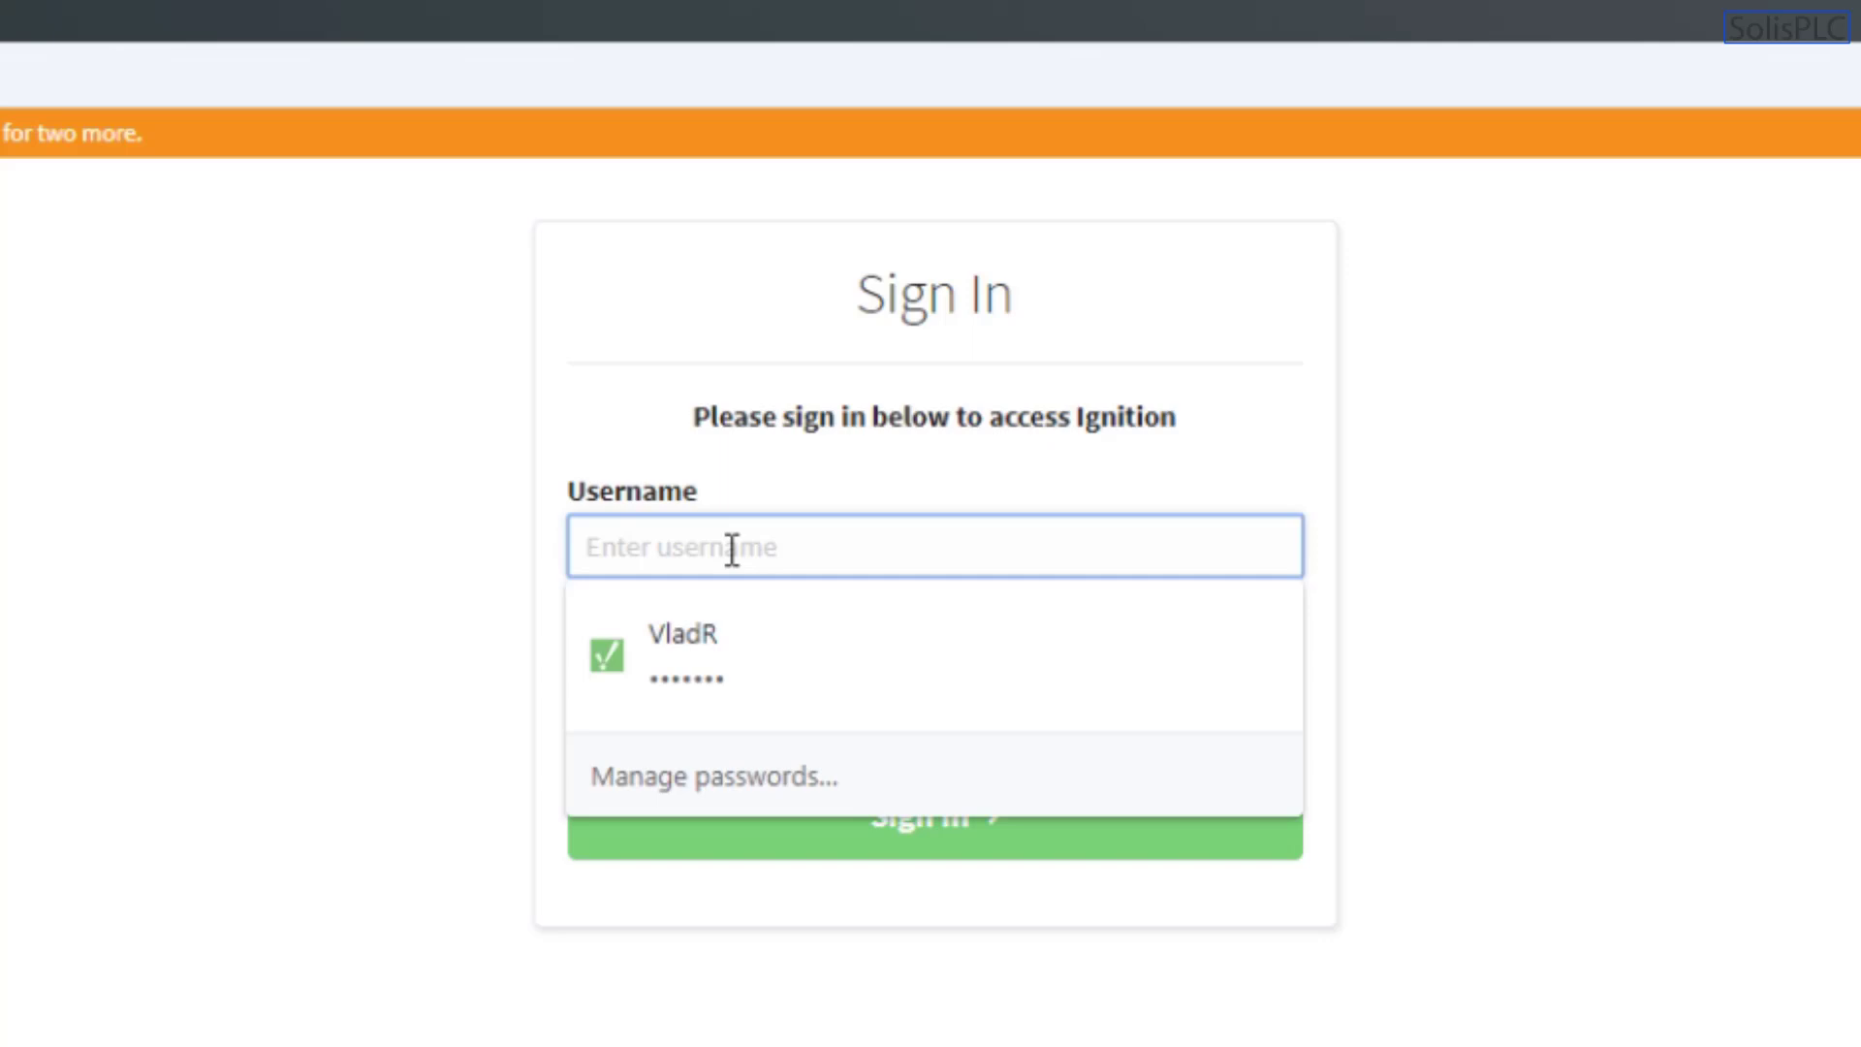
click(751, 663)
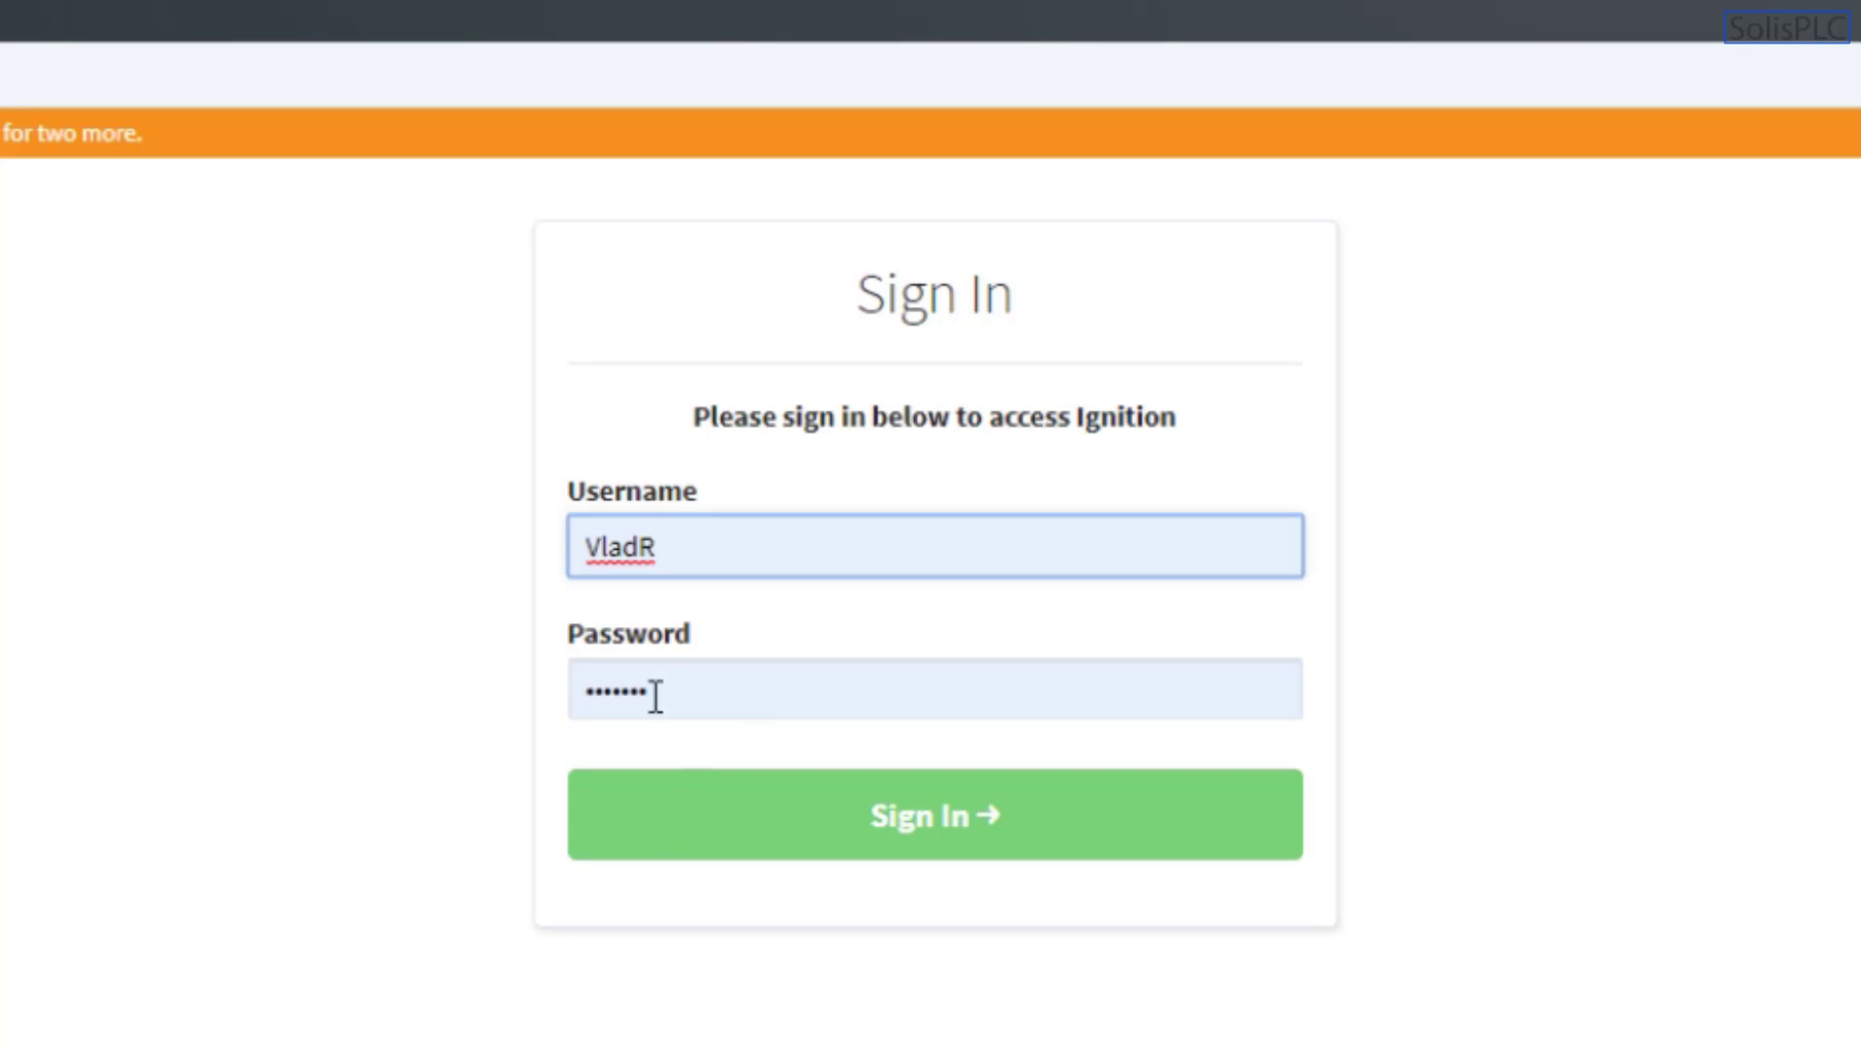
click(958, 838)
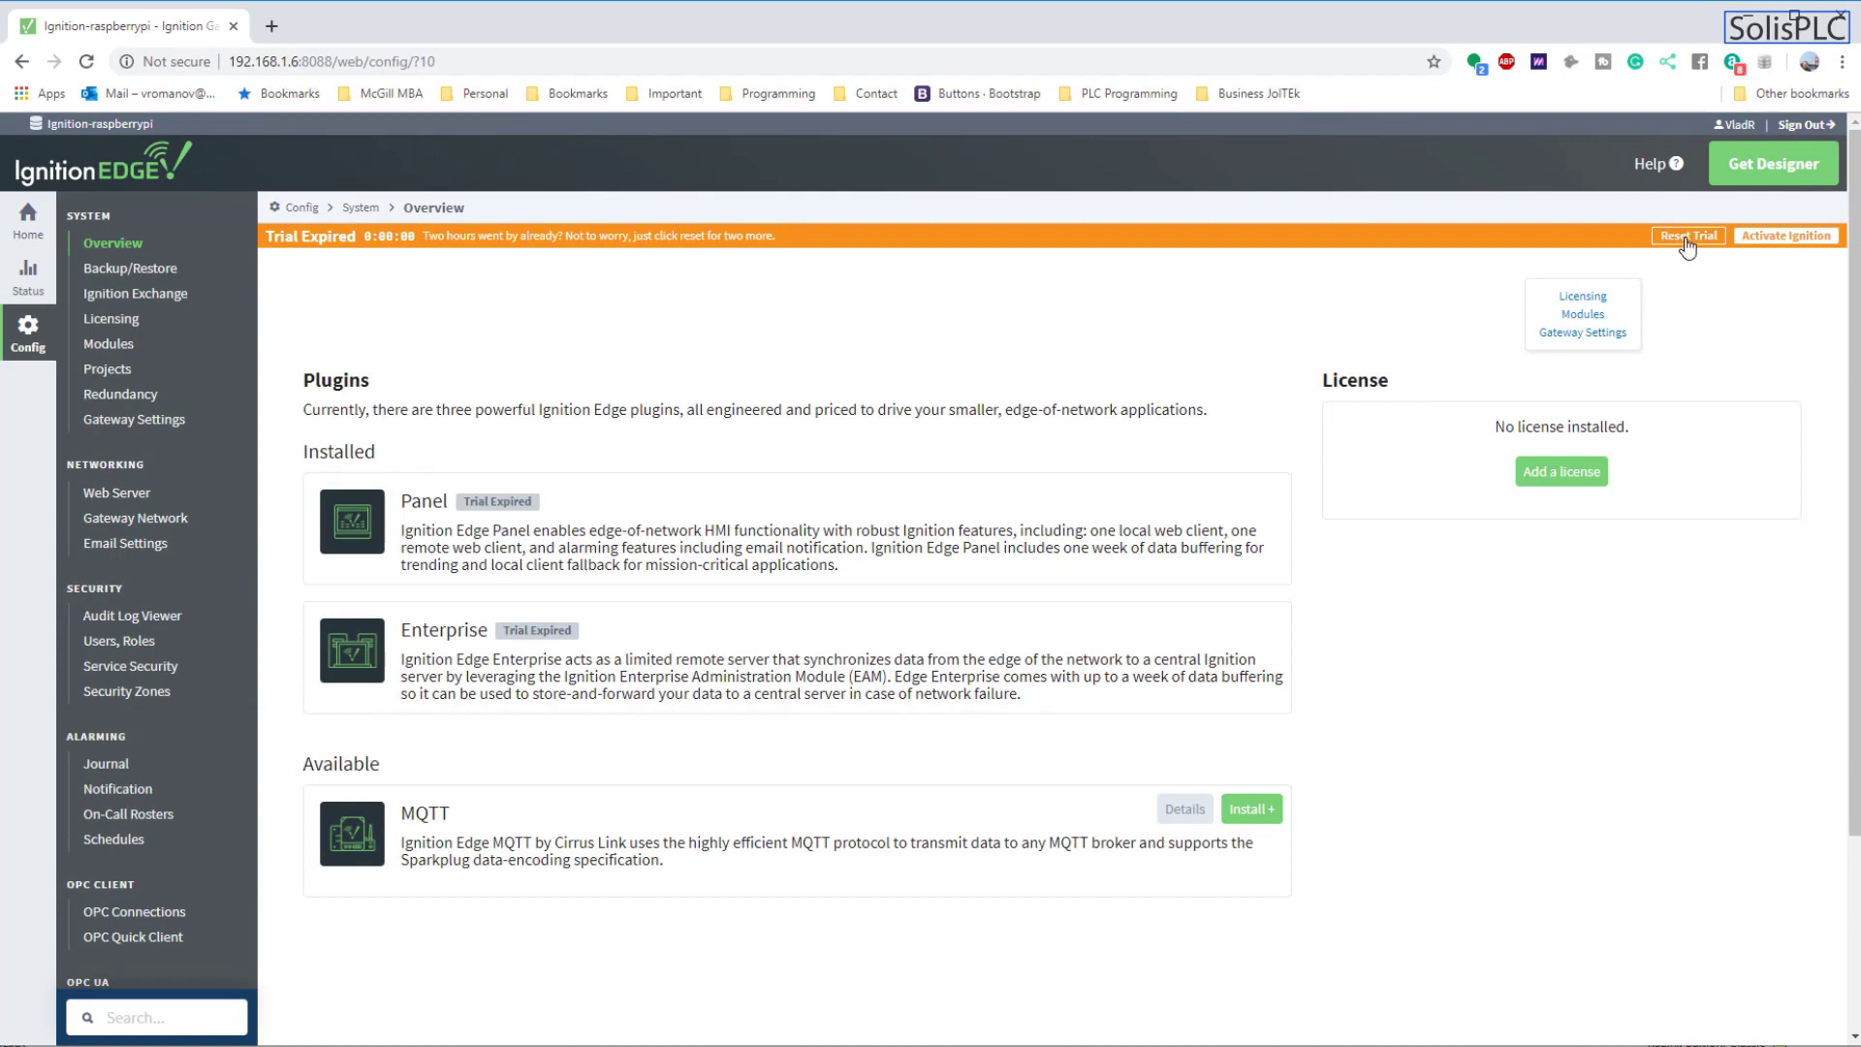
- Reset the expired two-hour trial, check the Overview page, then return to Logix Designer
click(1686, 238)
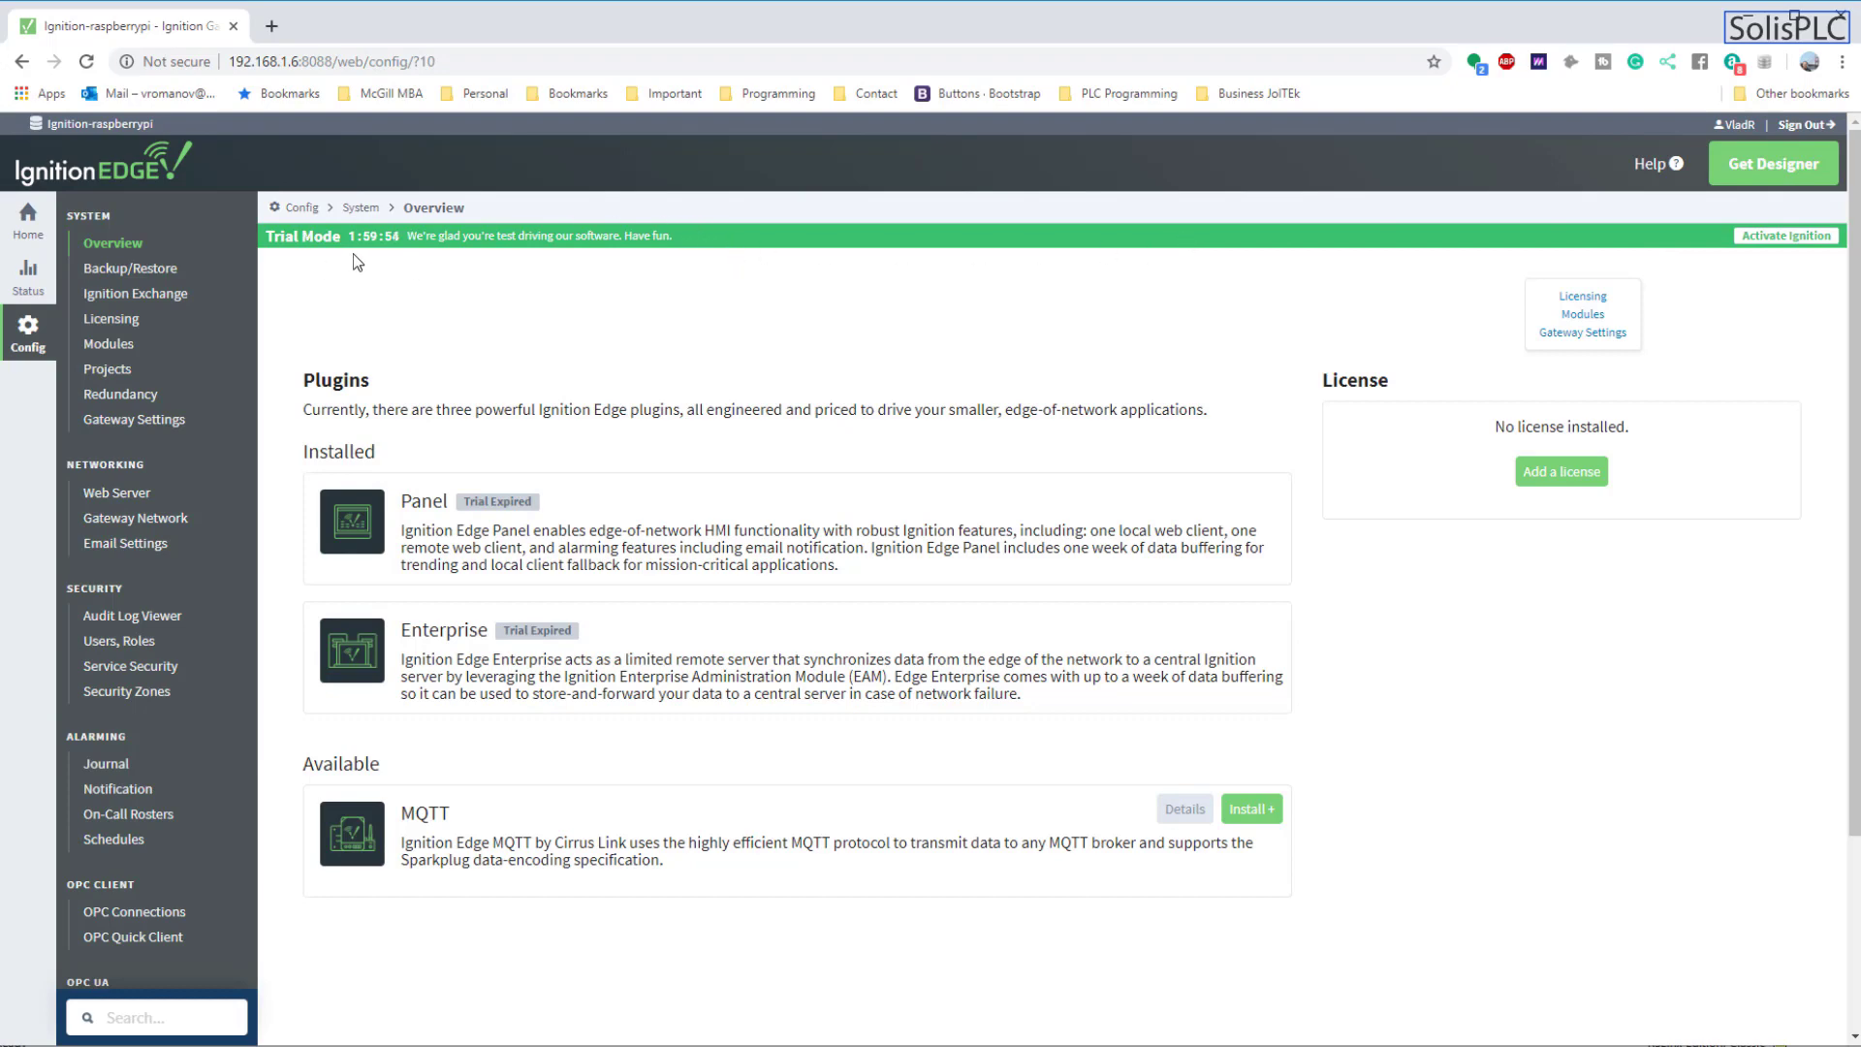
drag(263, 235, 430, 235)
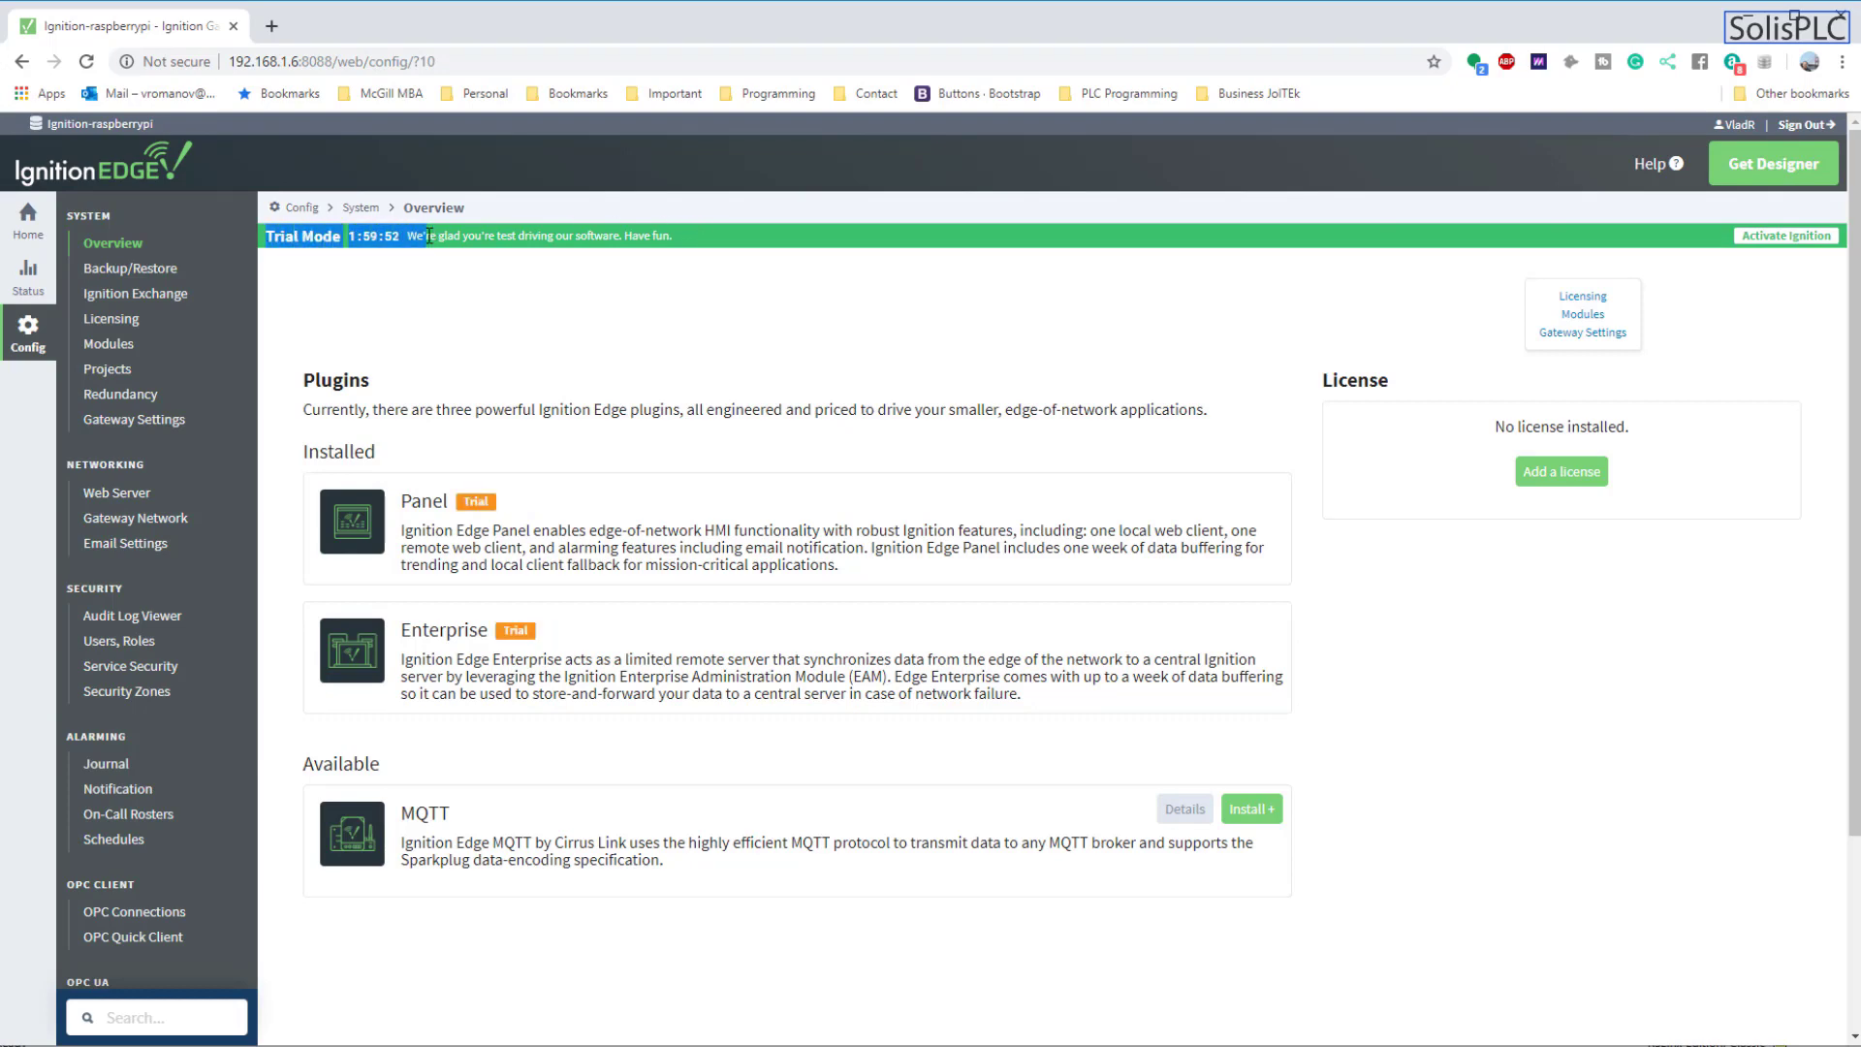
click(441, 288)
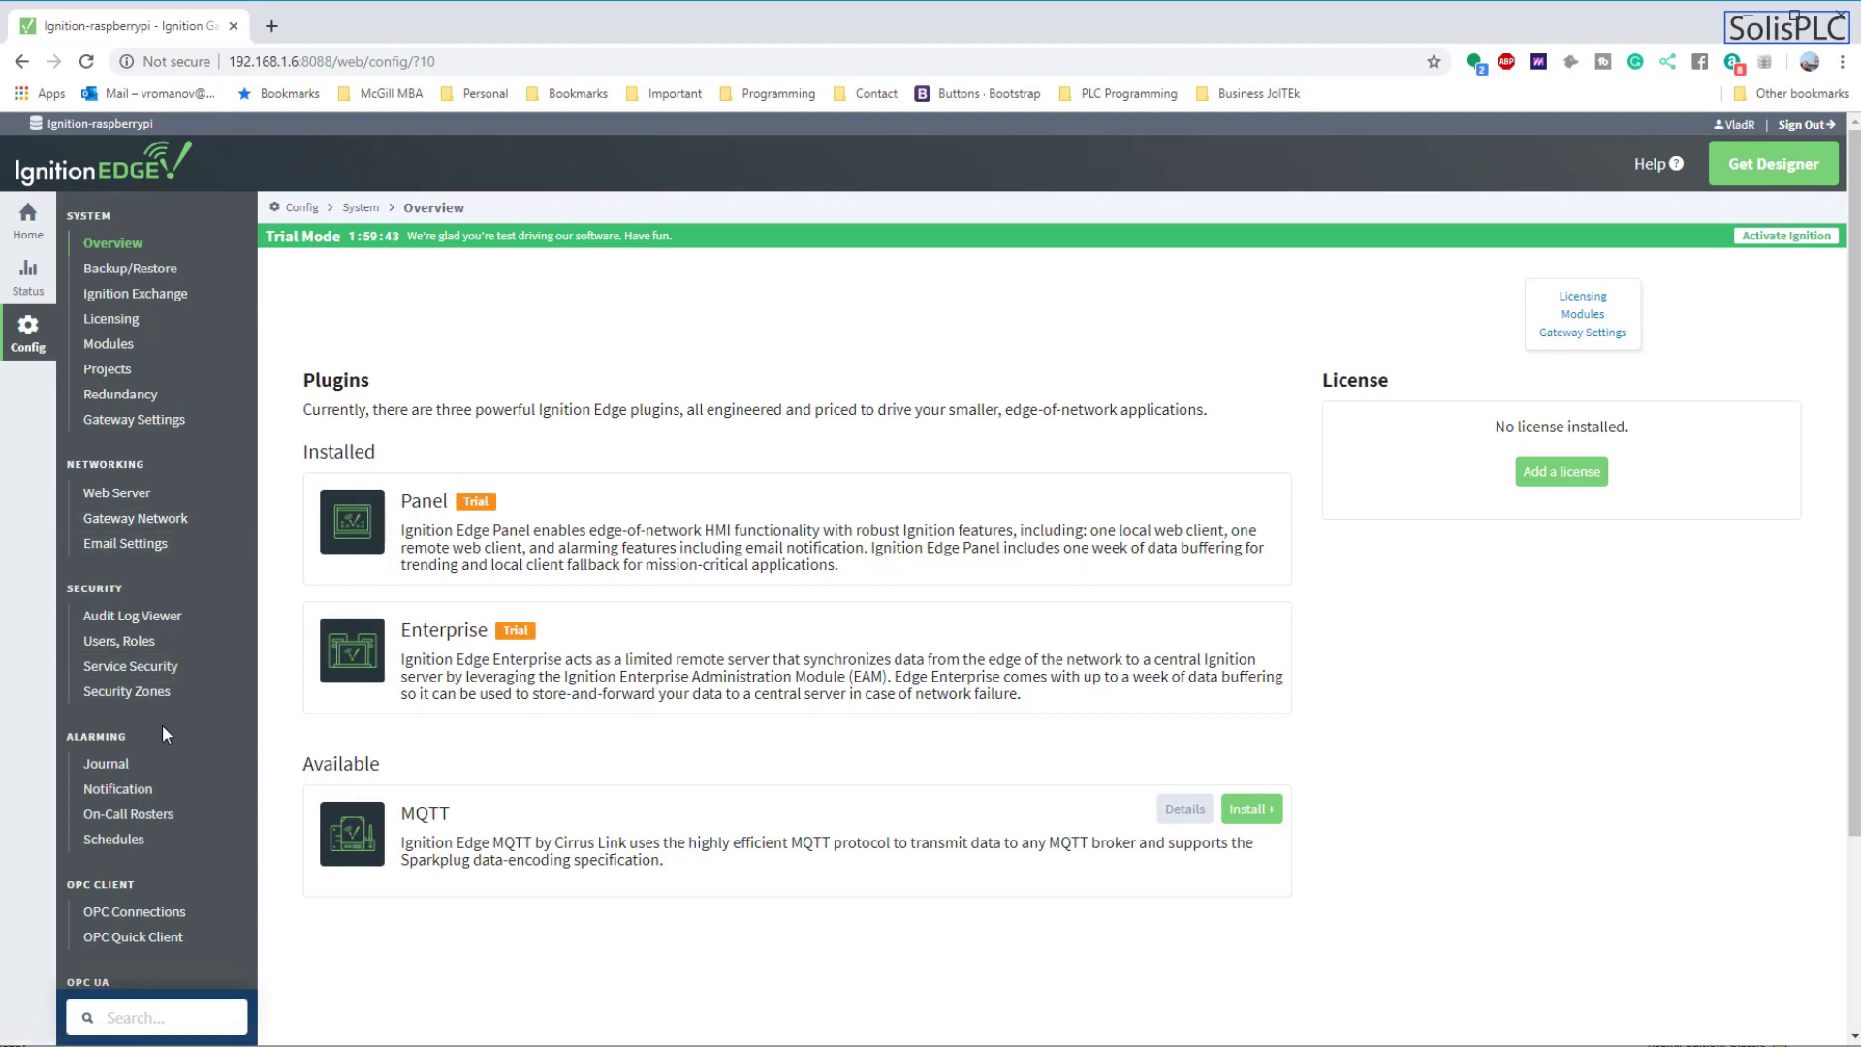
scroll(161, 724, down, 2)
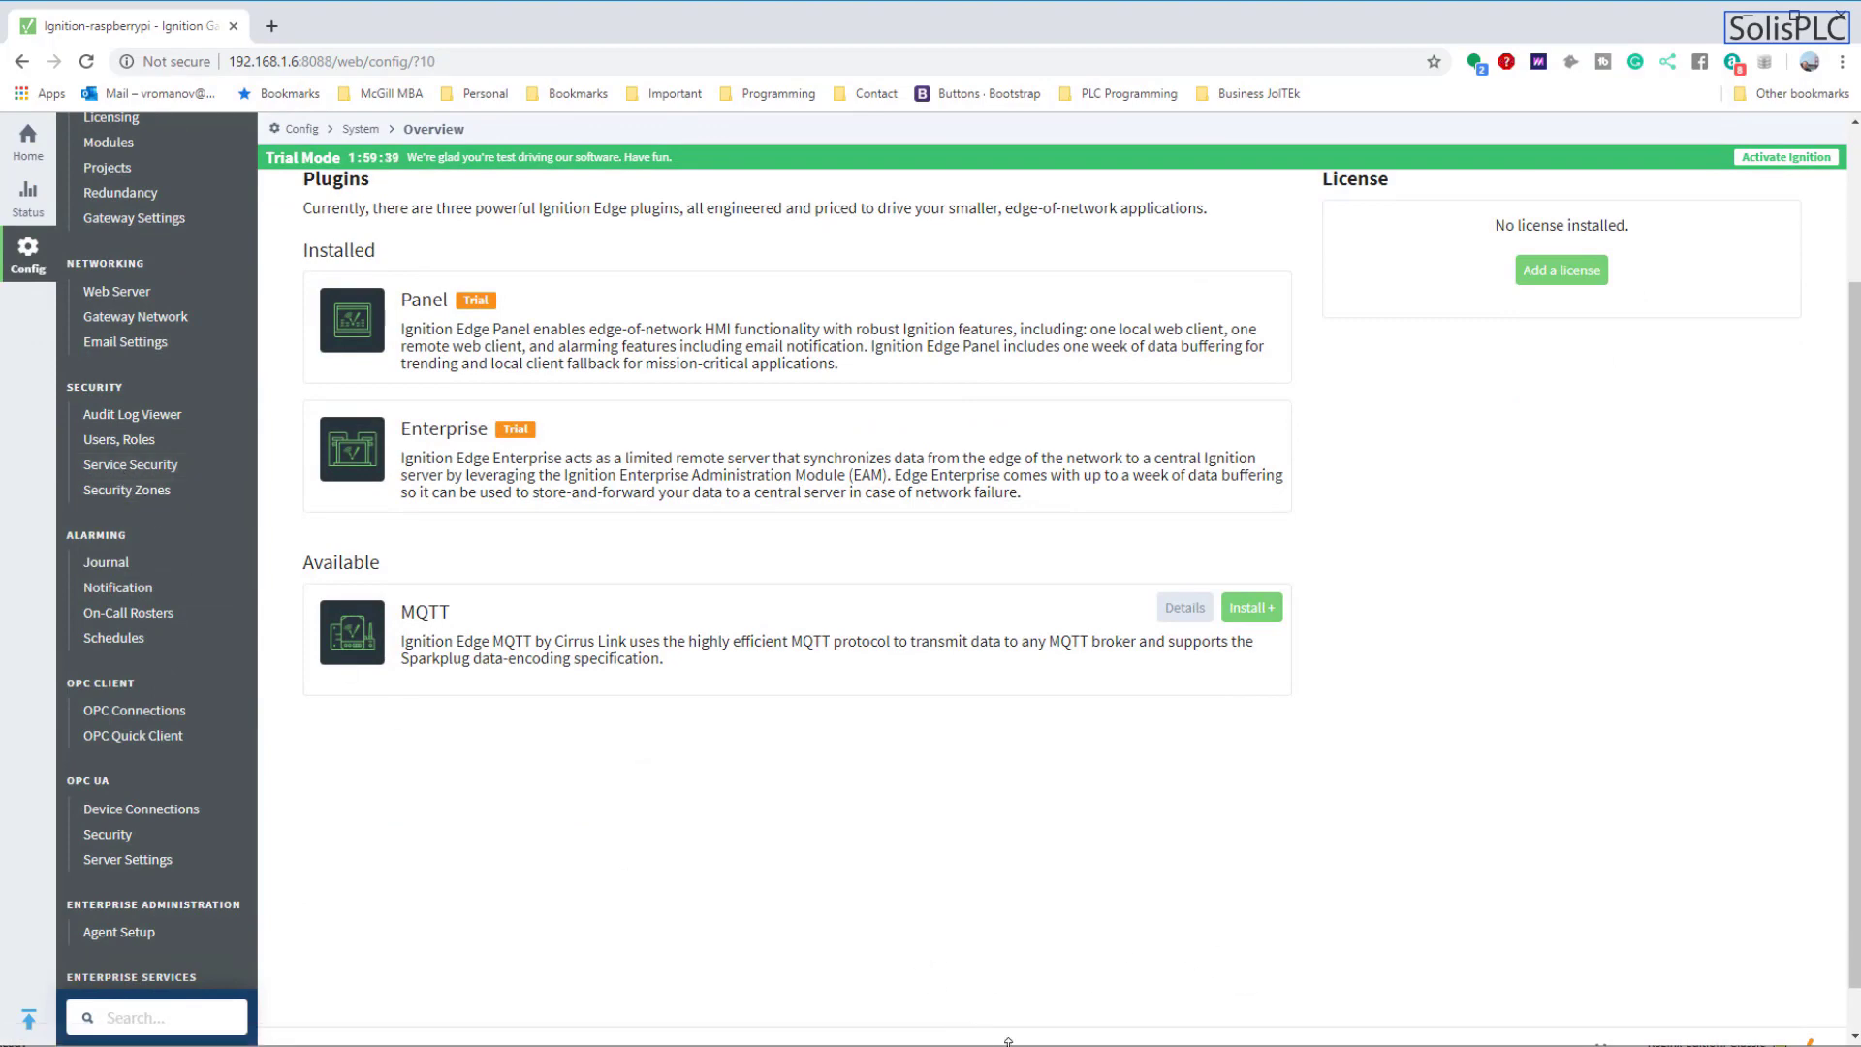
key(alt+Tab)
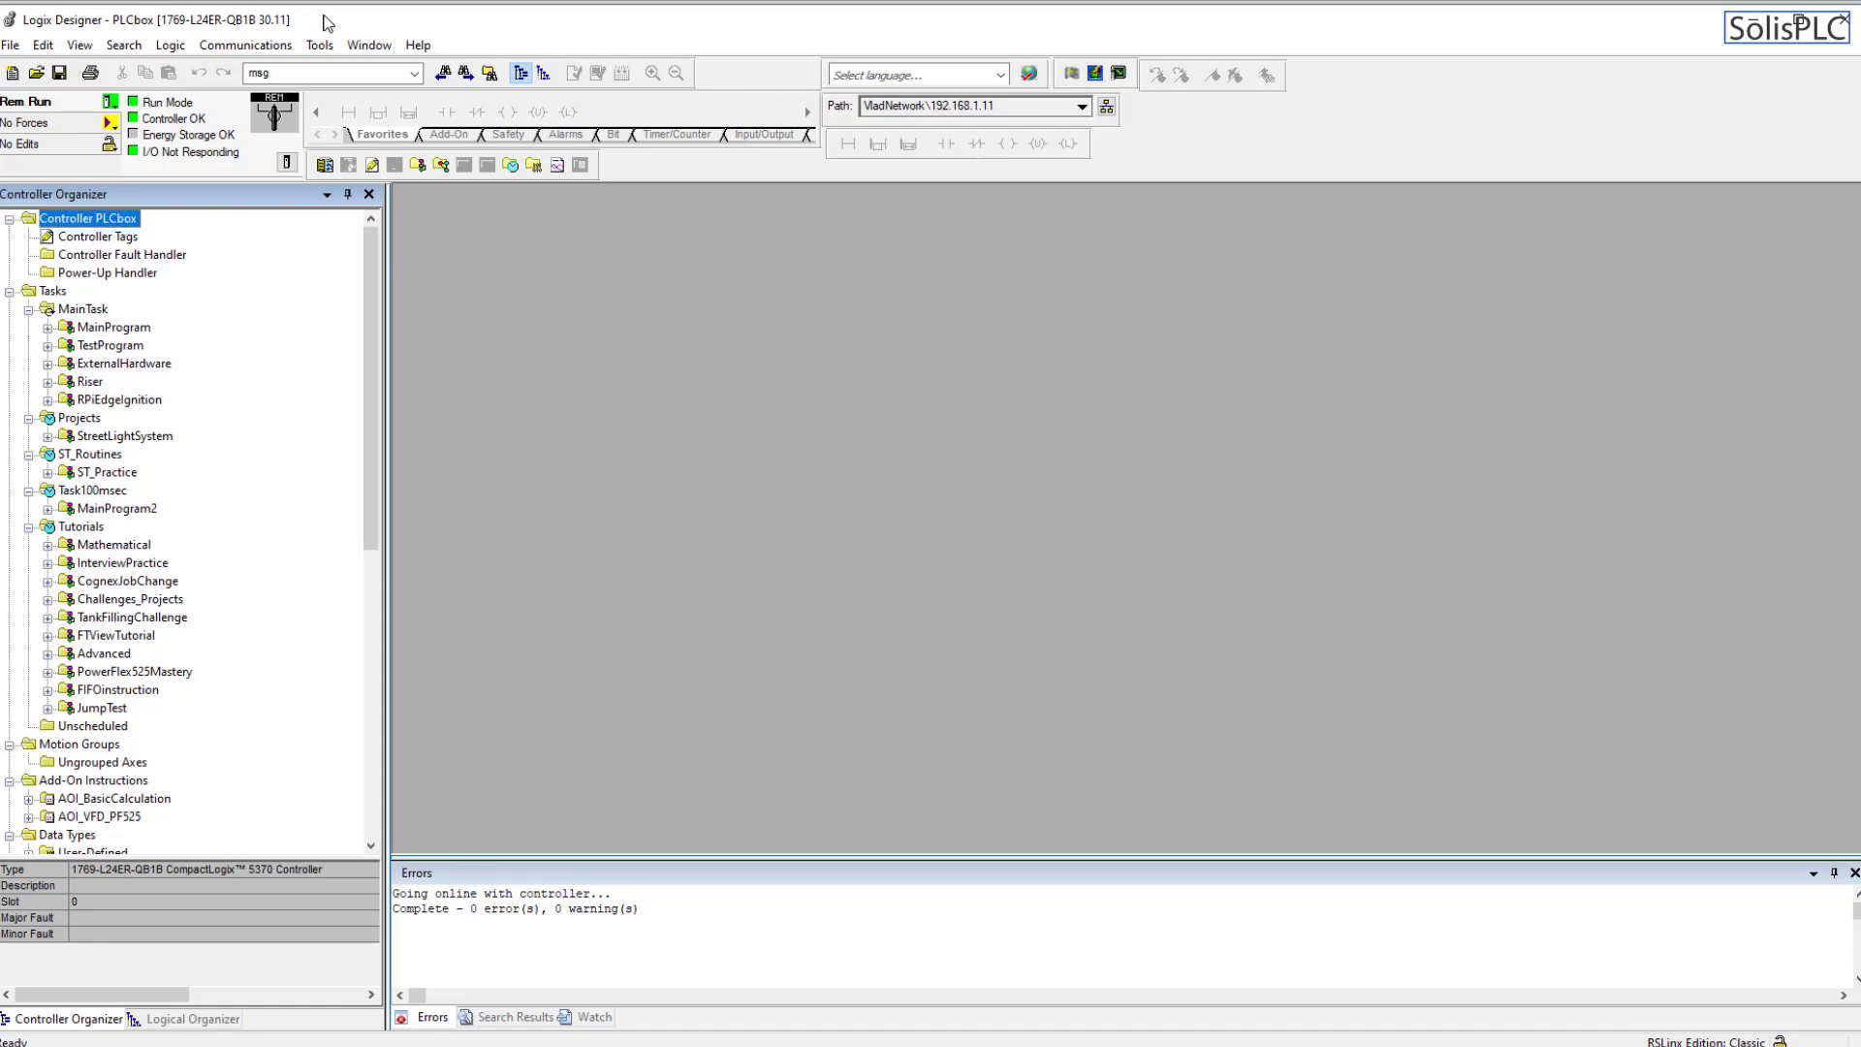
- View RPiEdgeIgnition's _02_System, _30_Faults and _60_EdgeInterface routines, then its Parameters and Local Tags
click(47, 400)
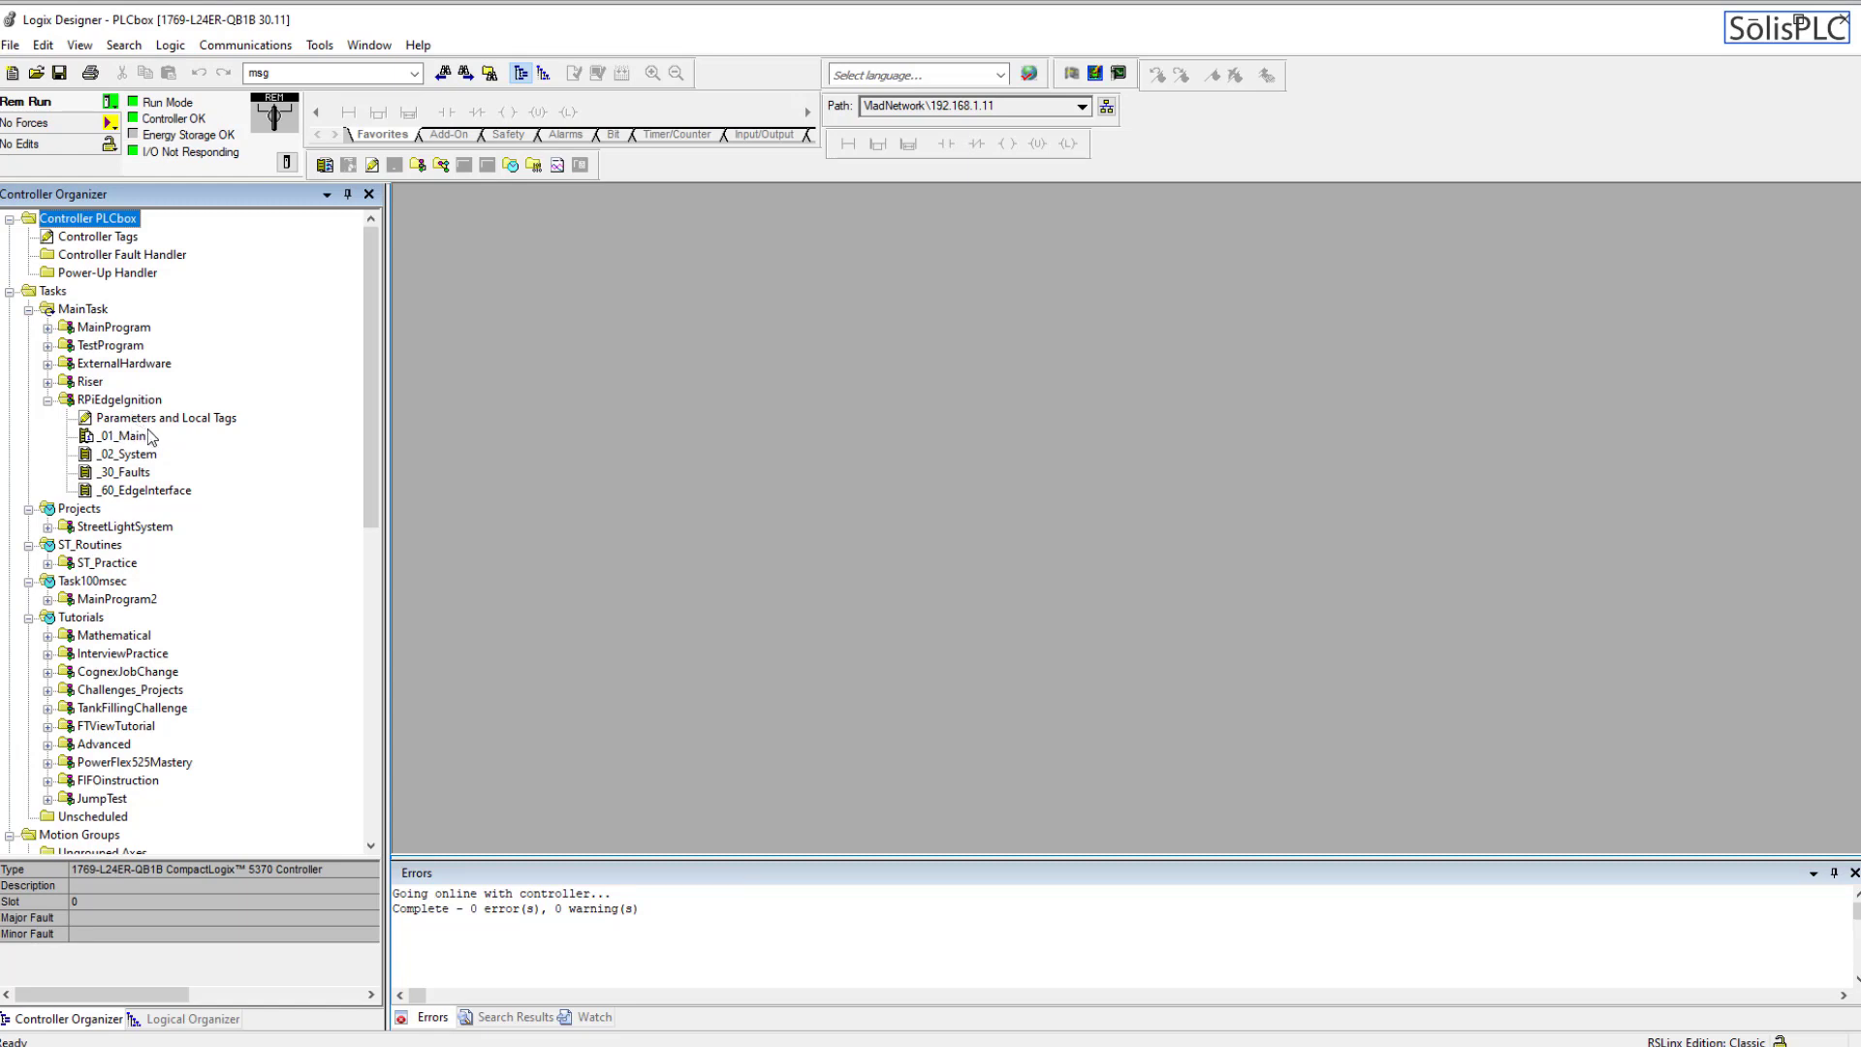
double_click(140, 454)
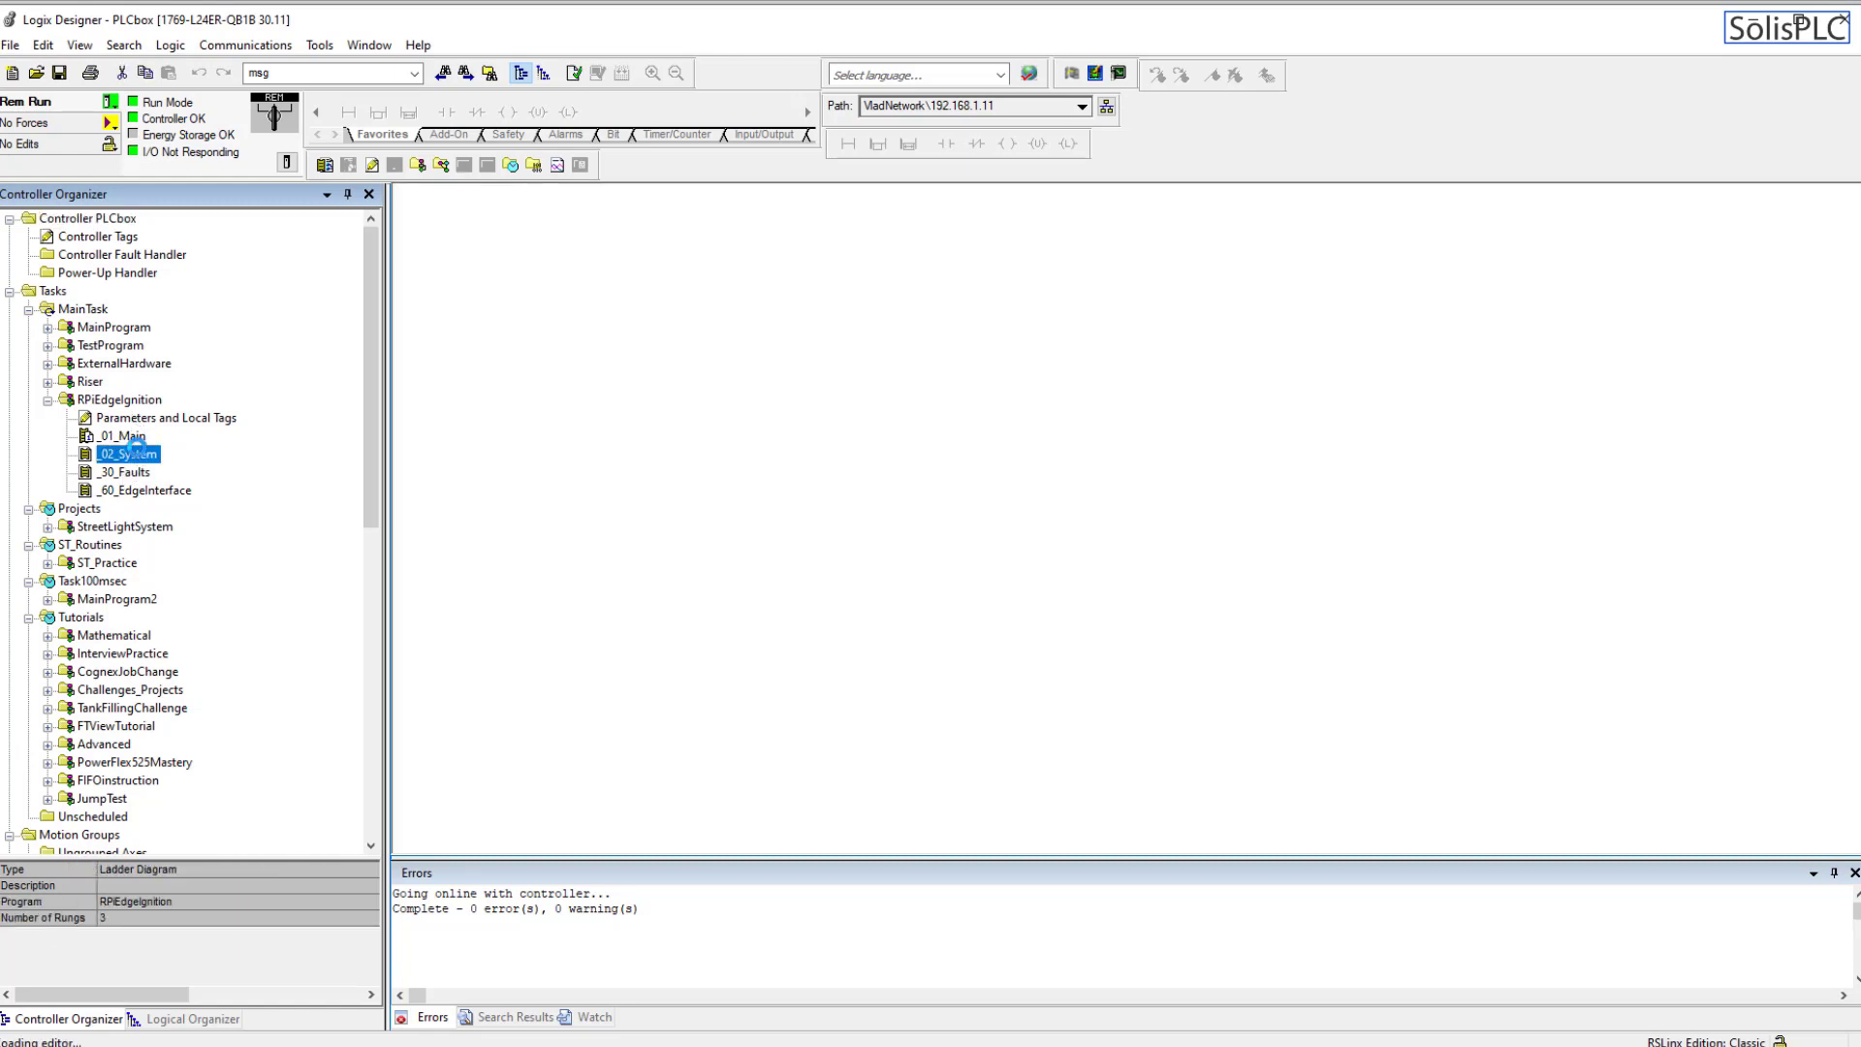
click(144, 473)
double_click(150, 490)
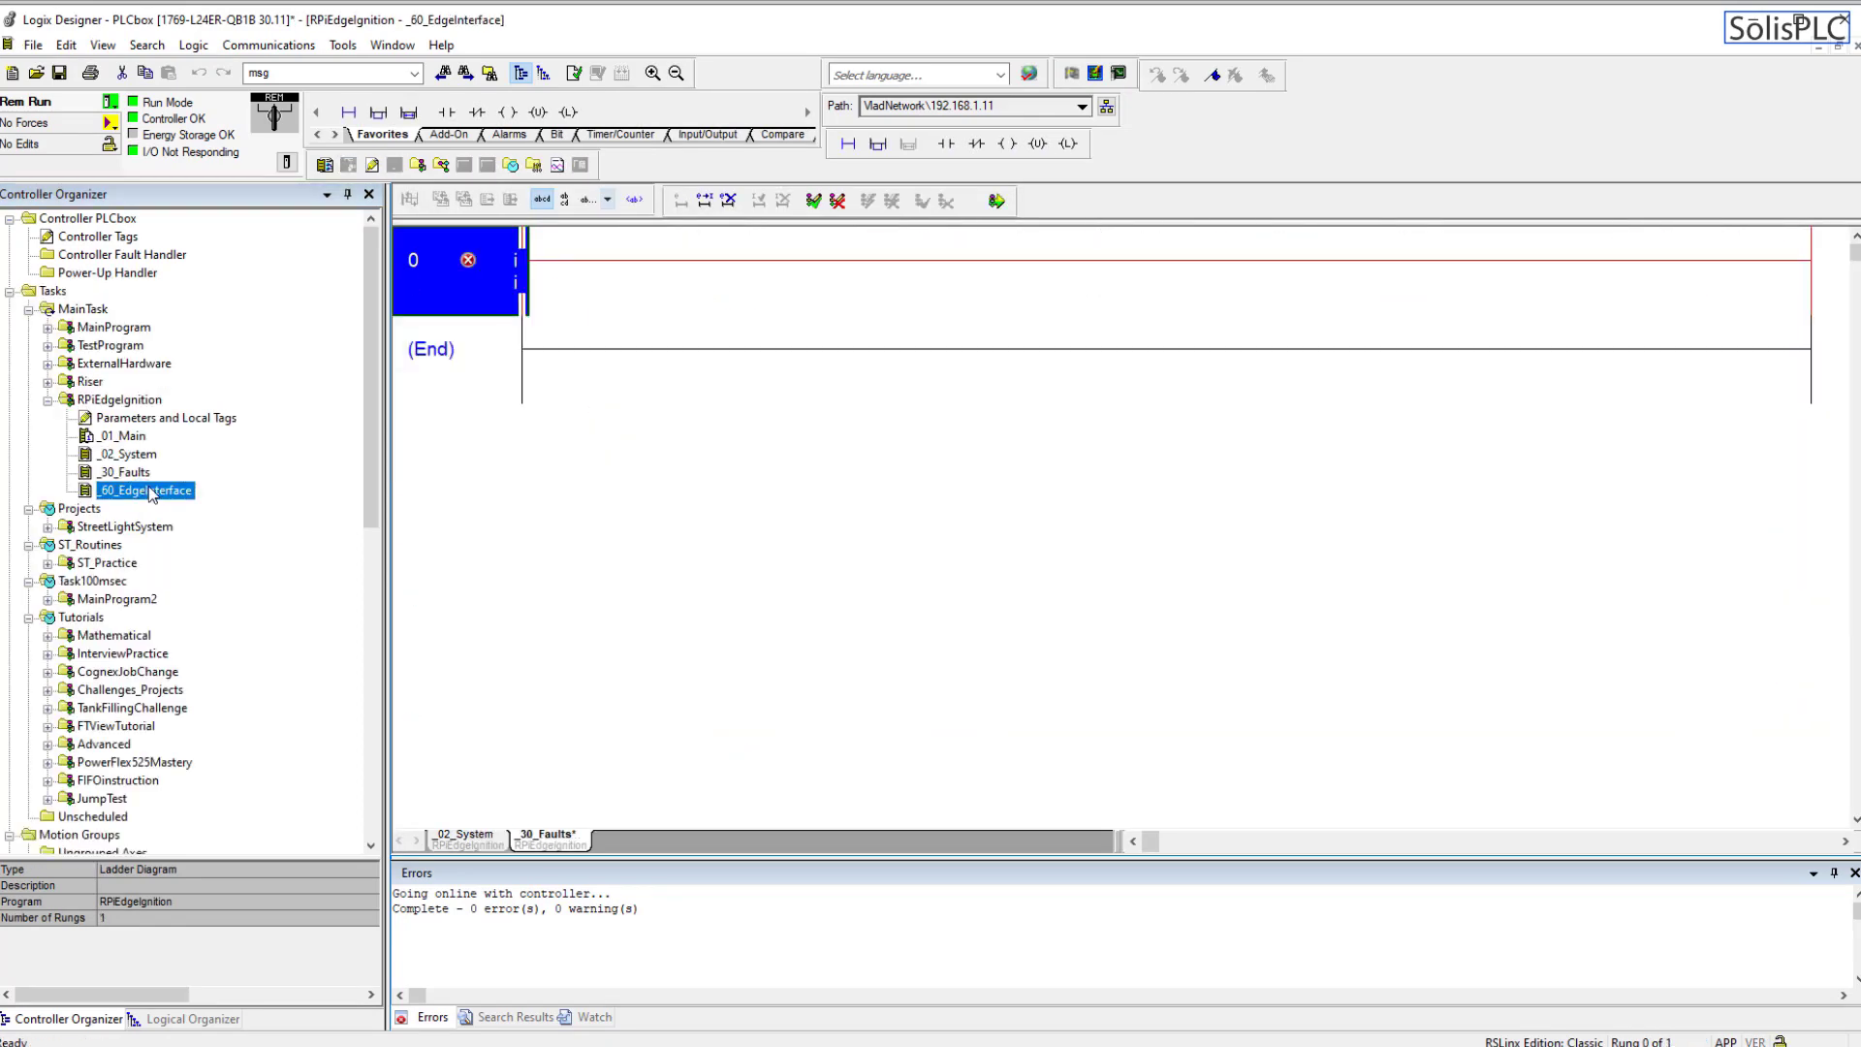
scroll(785, 475, down, 3)
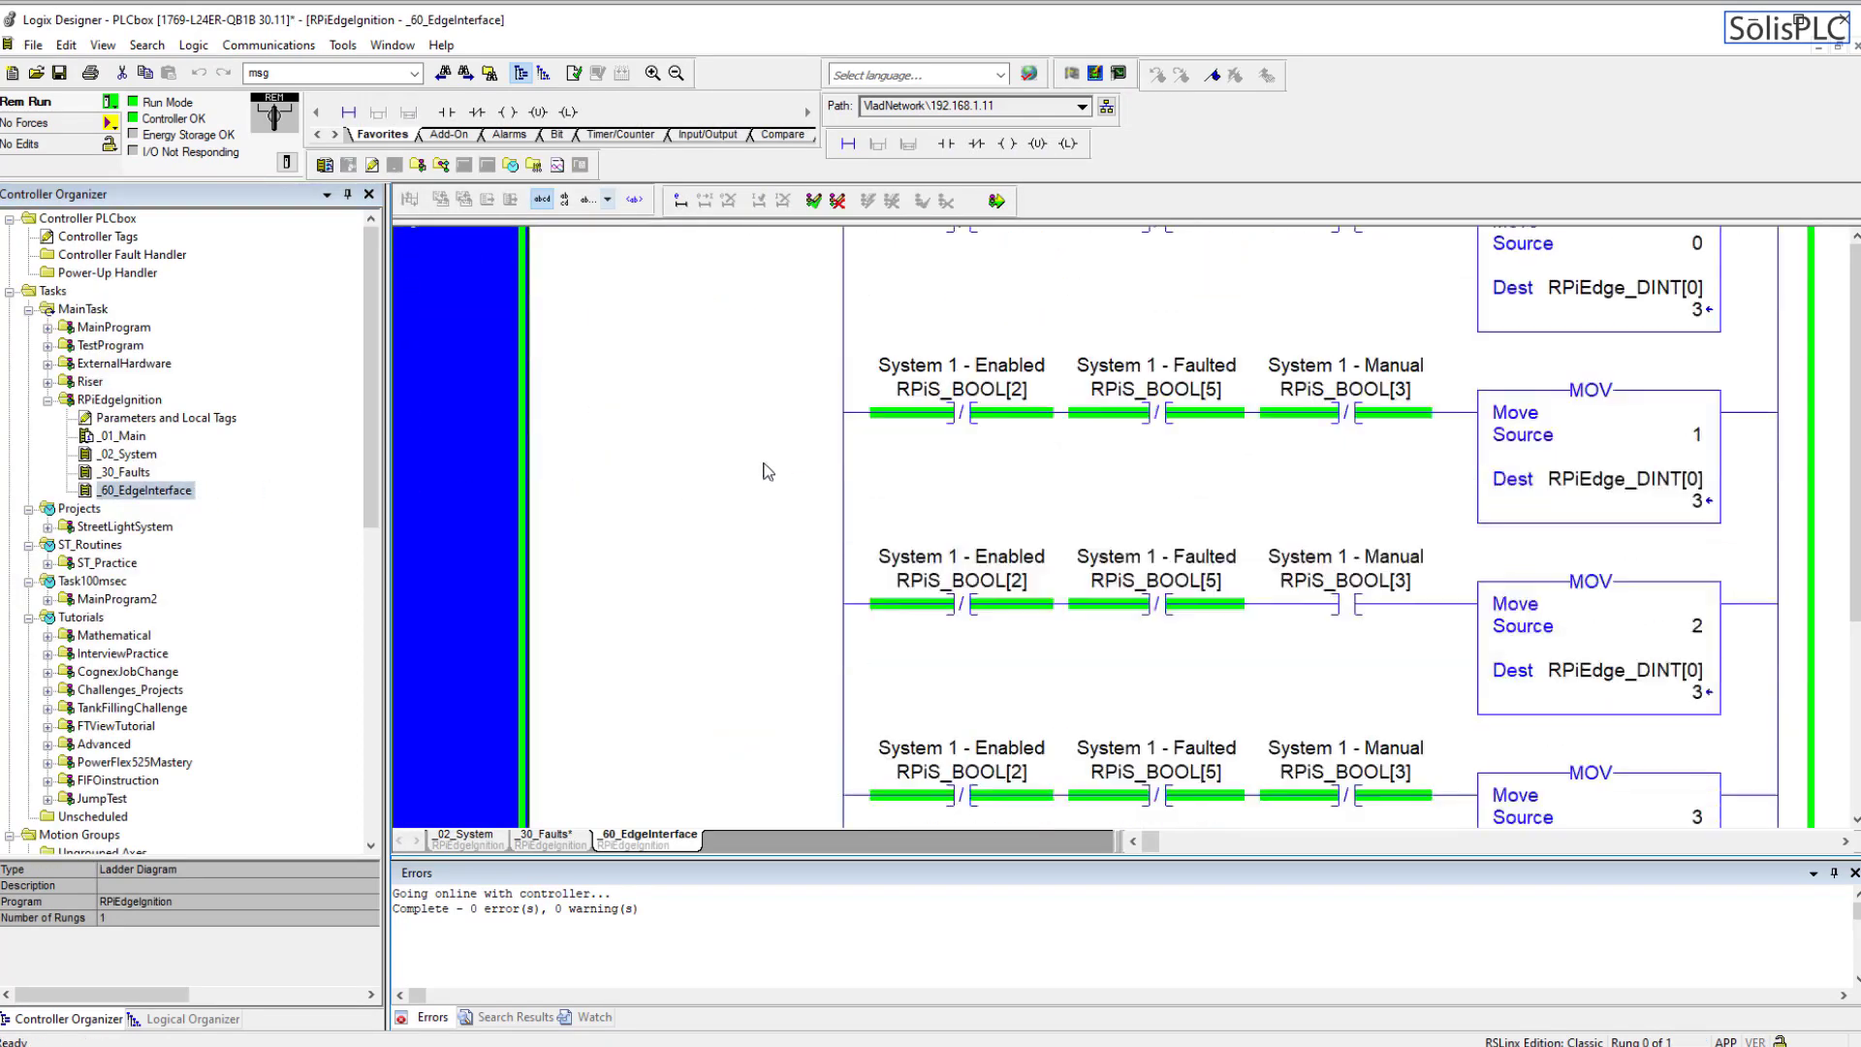
double_click(145, 419)
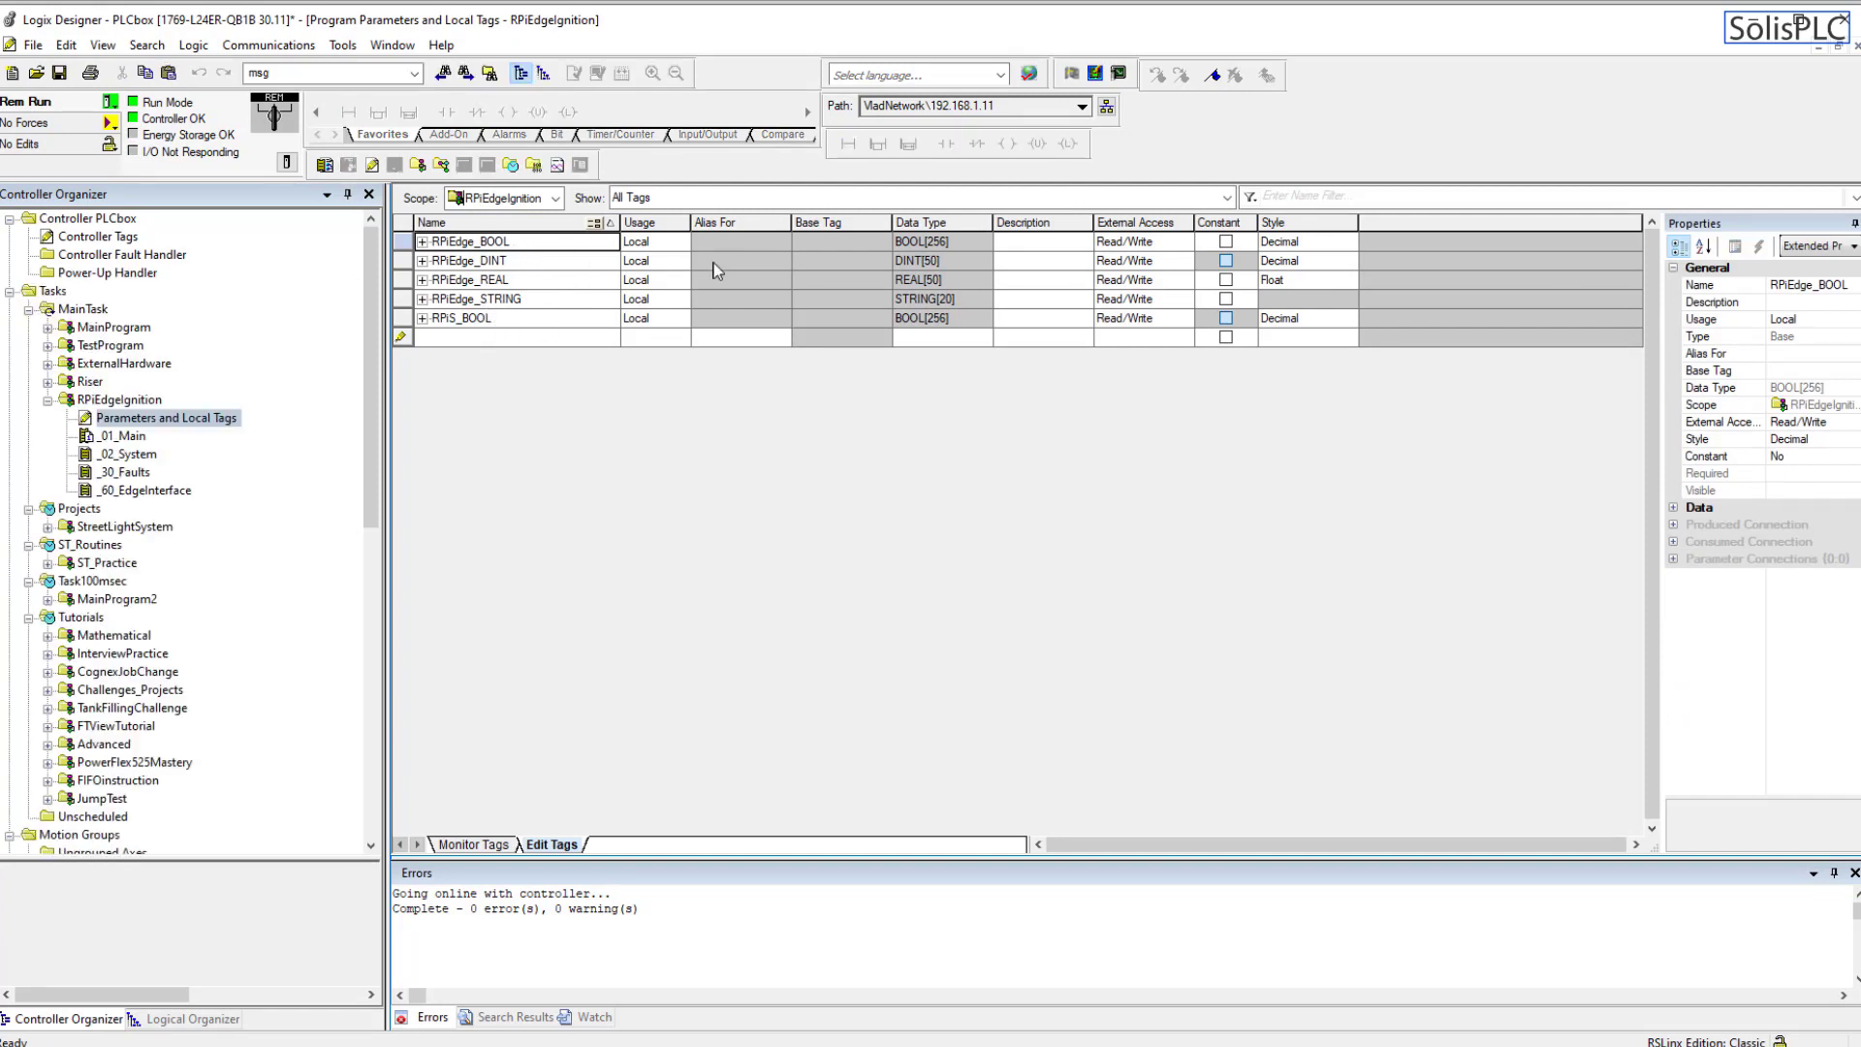
click(973, 240)
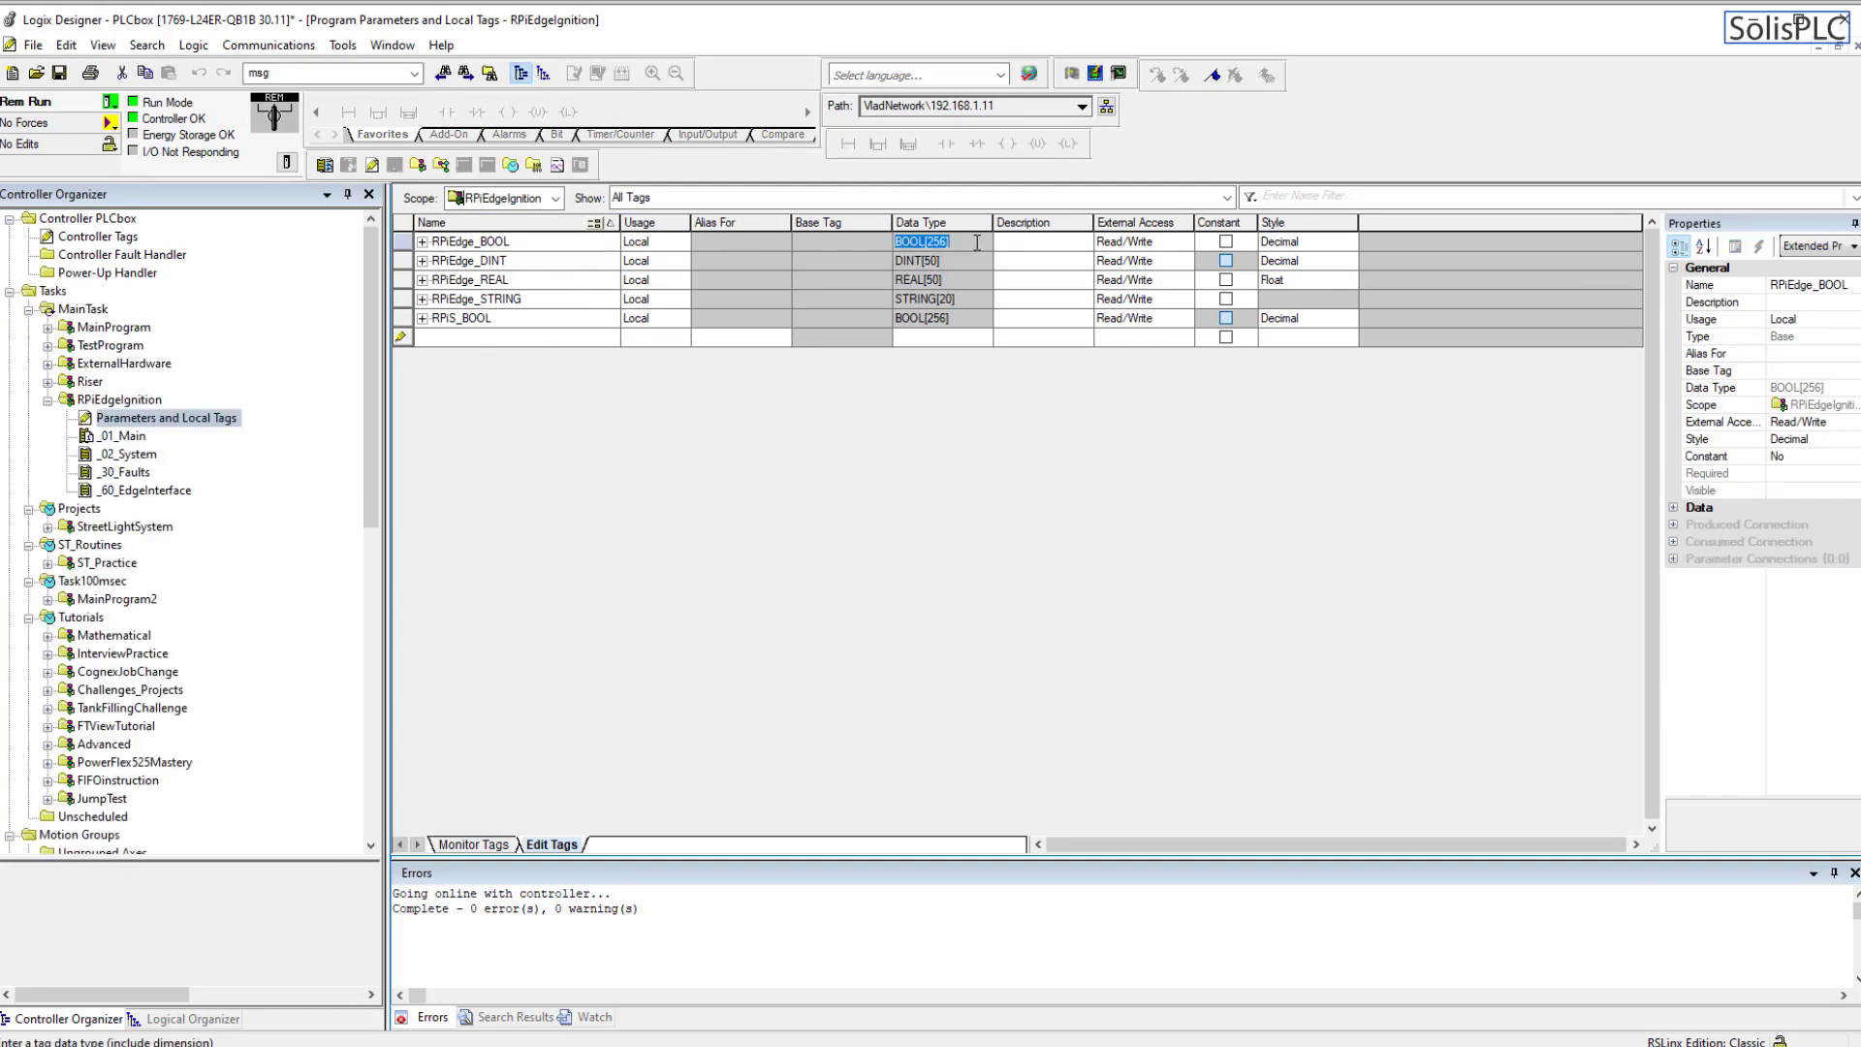
click(958, 260)
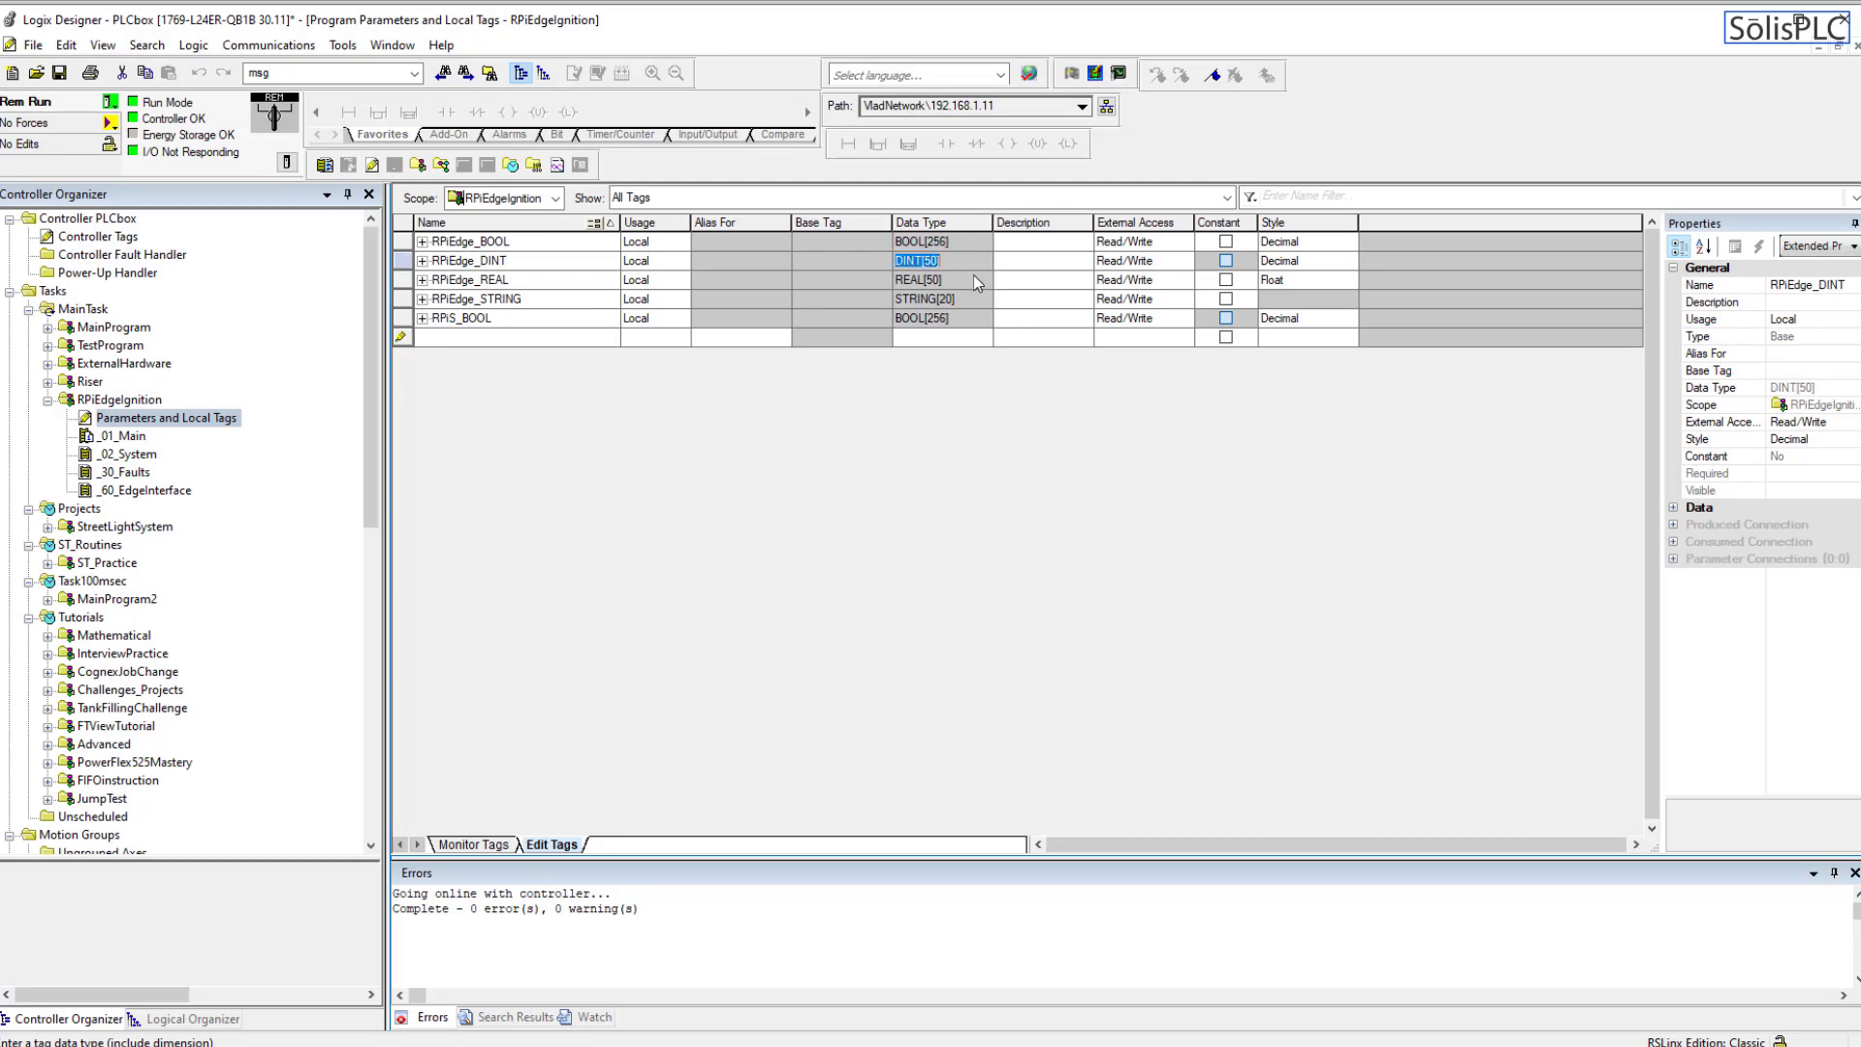
click(972, 279)
click(979, 299)
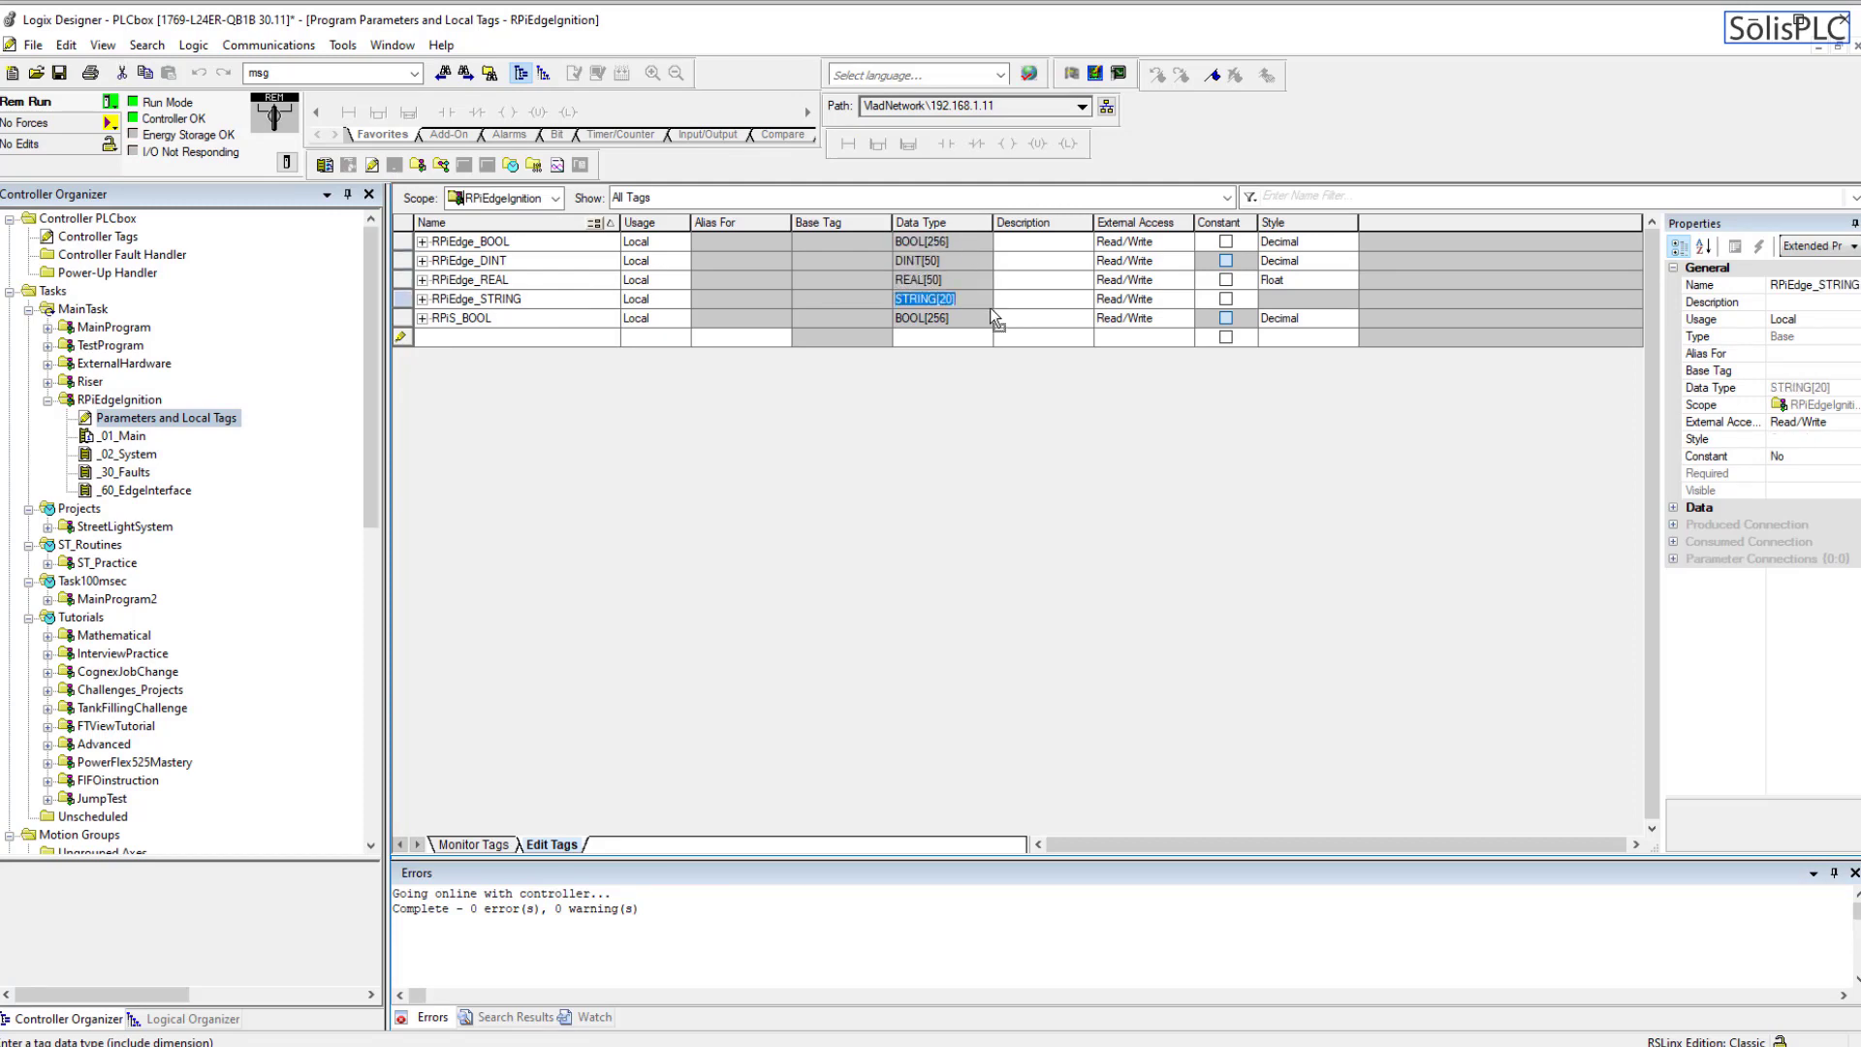
click(969, 318)
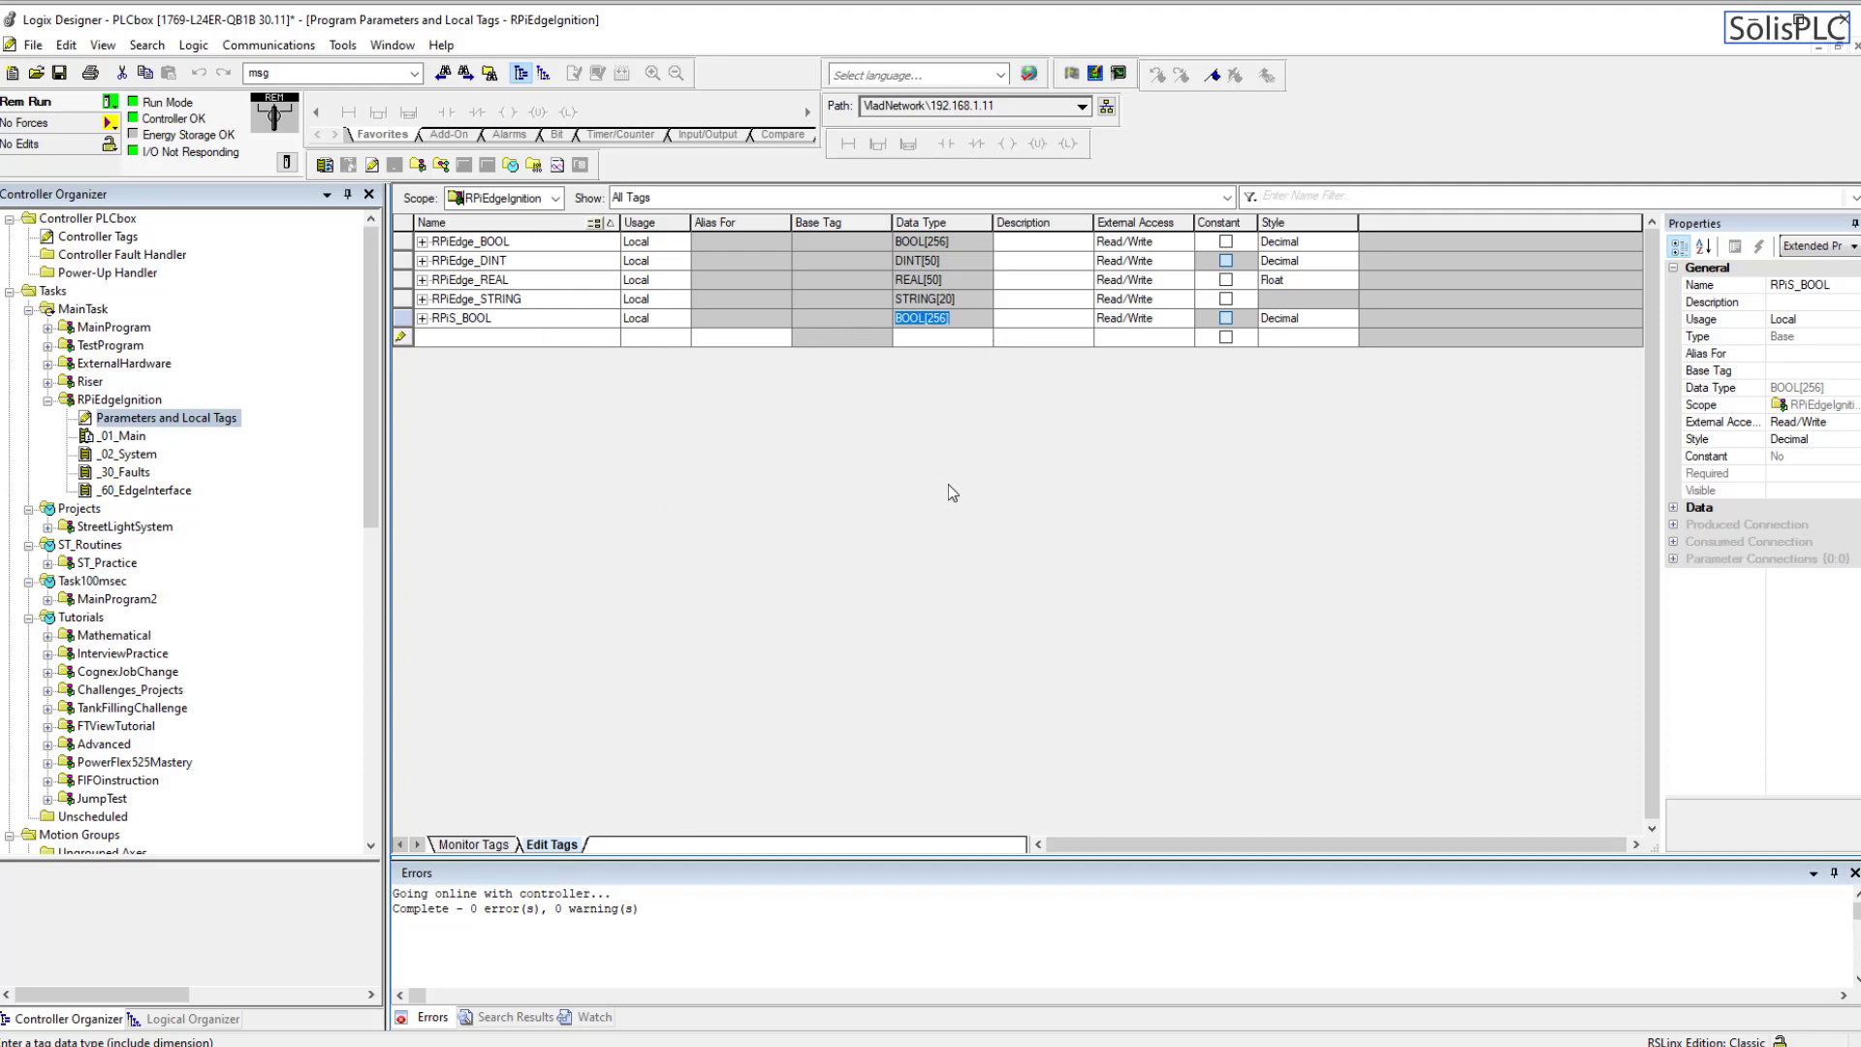
click(966, 320)
click(401, 337)
click(458, 338)
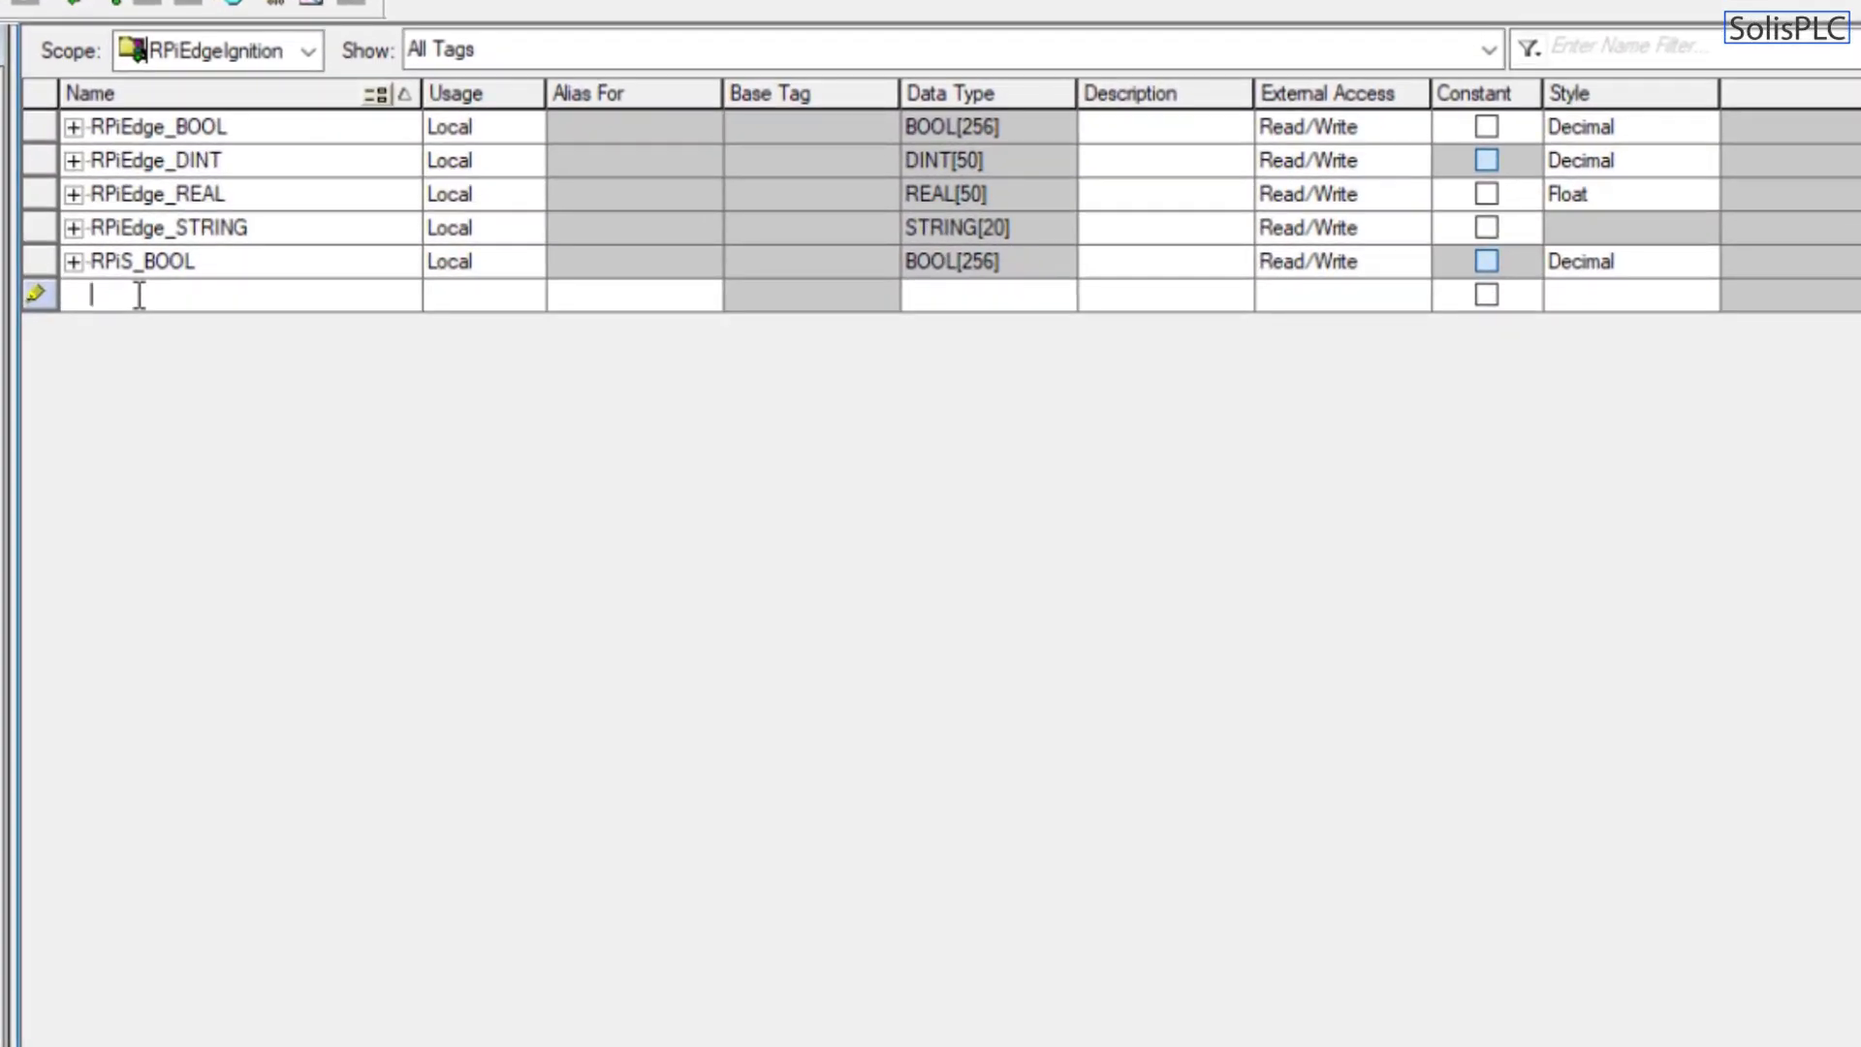
- Add local tag RPiEdge_BOOL2 with data type BOOL[256]
text(RPi)
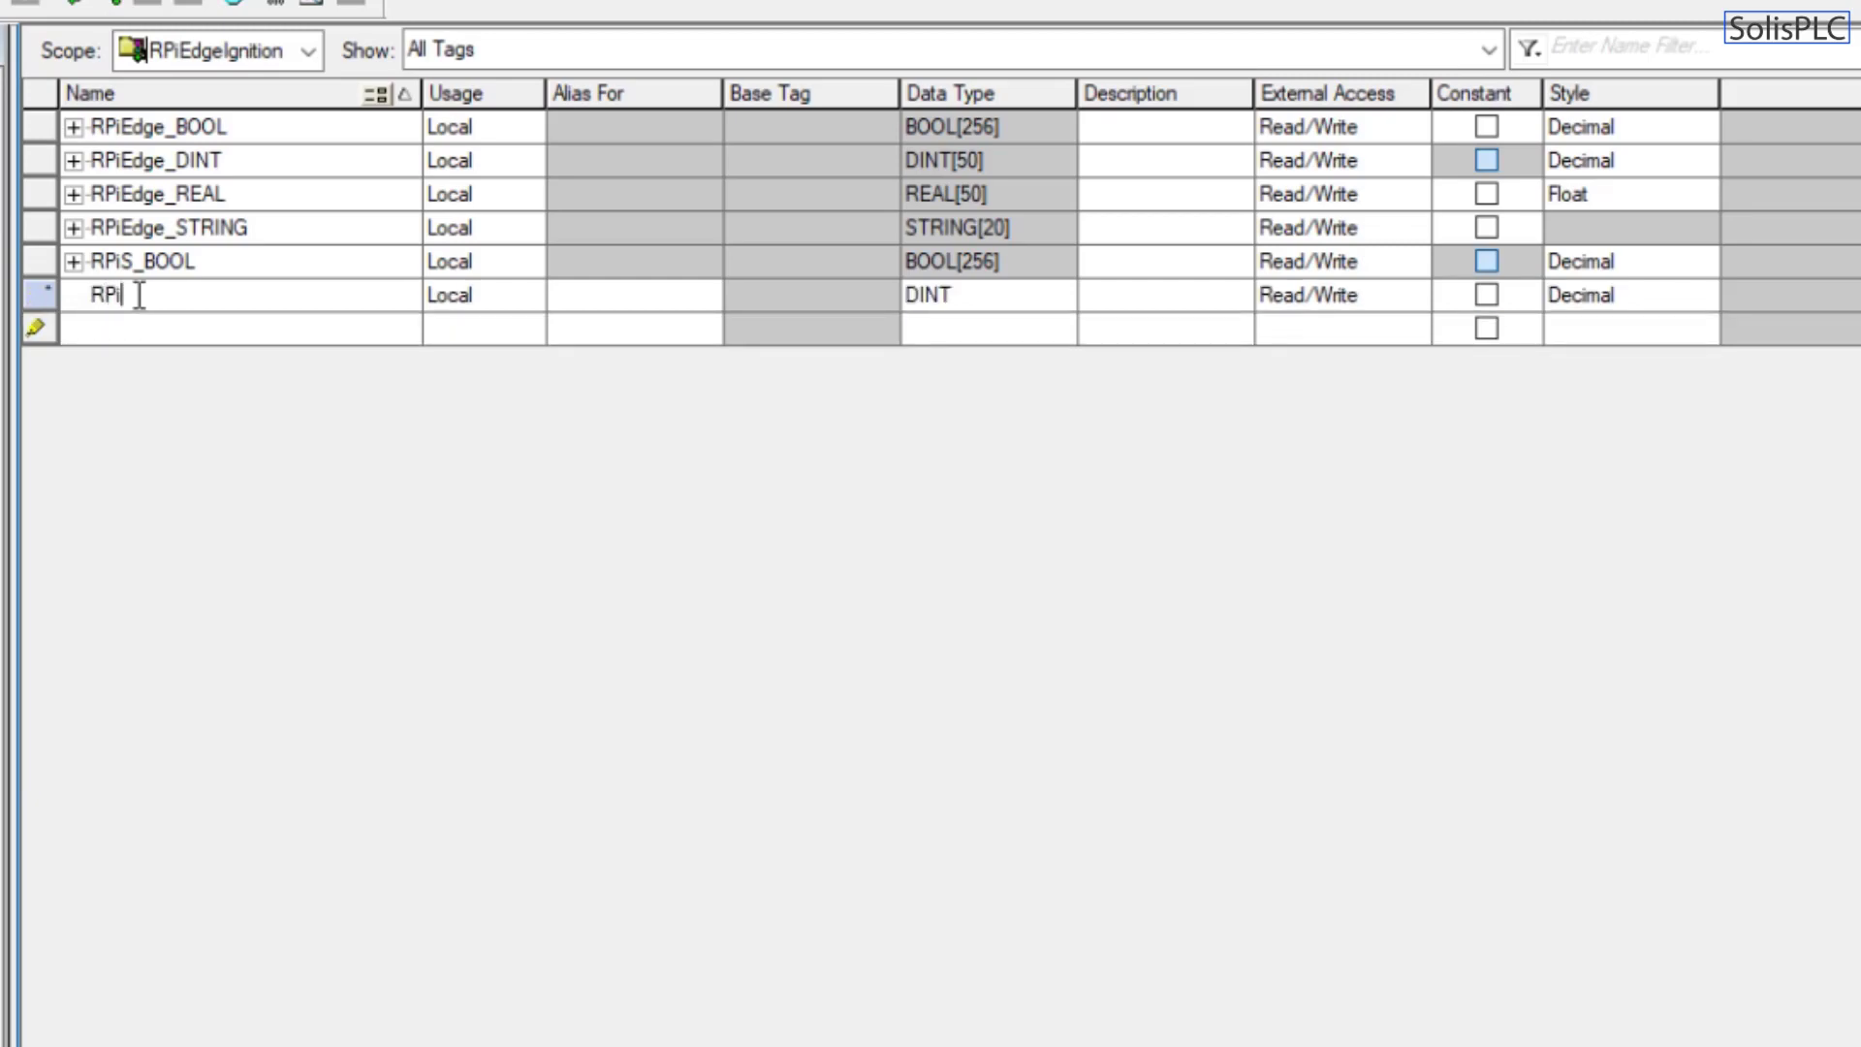
text(Edge_BOOL2)
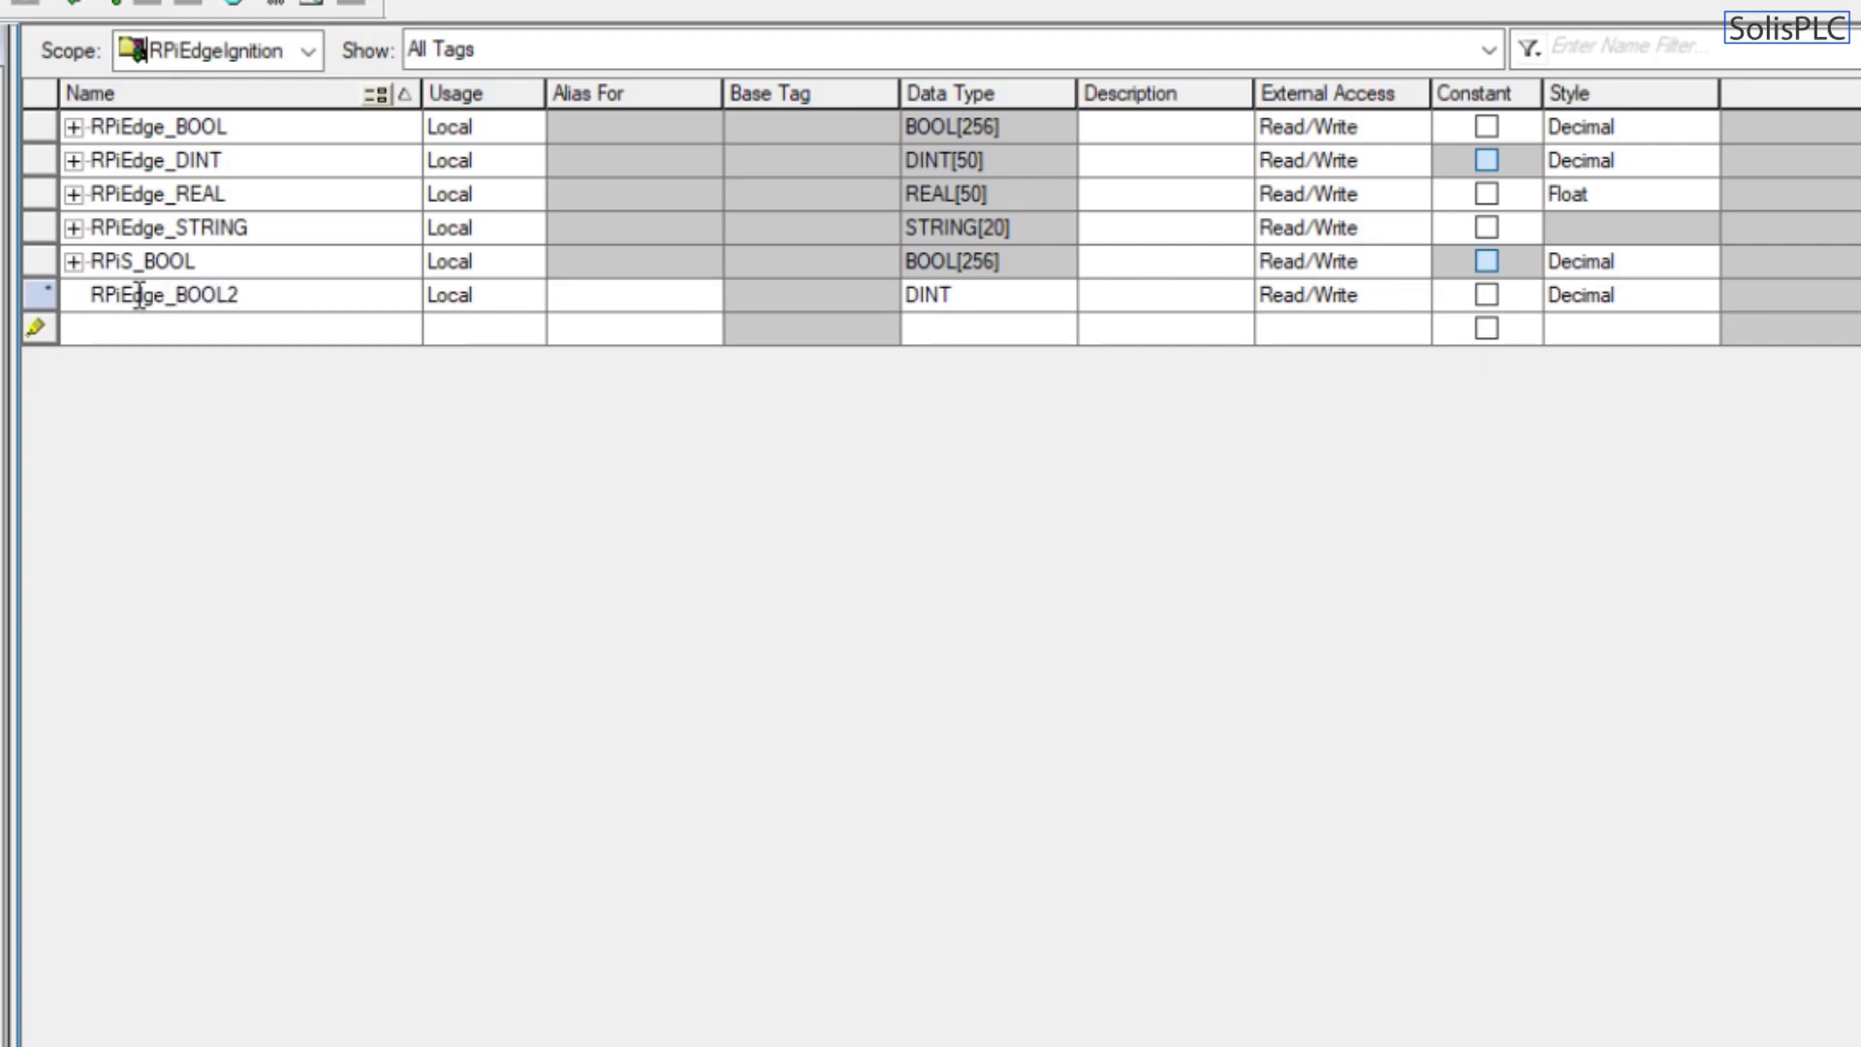
key(Tab)
key(Tab)
key(Tab)
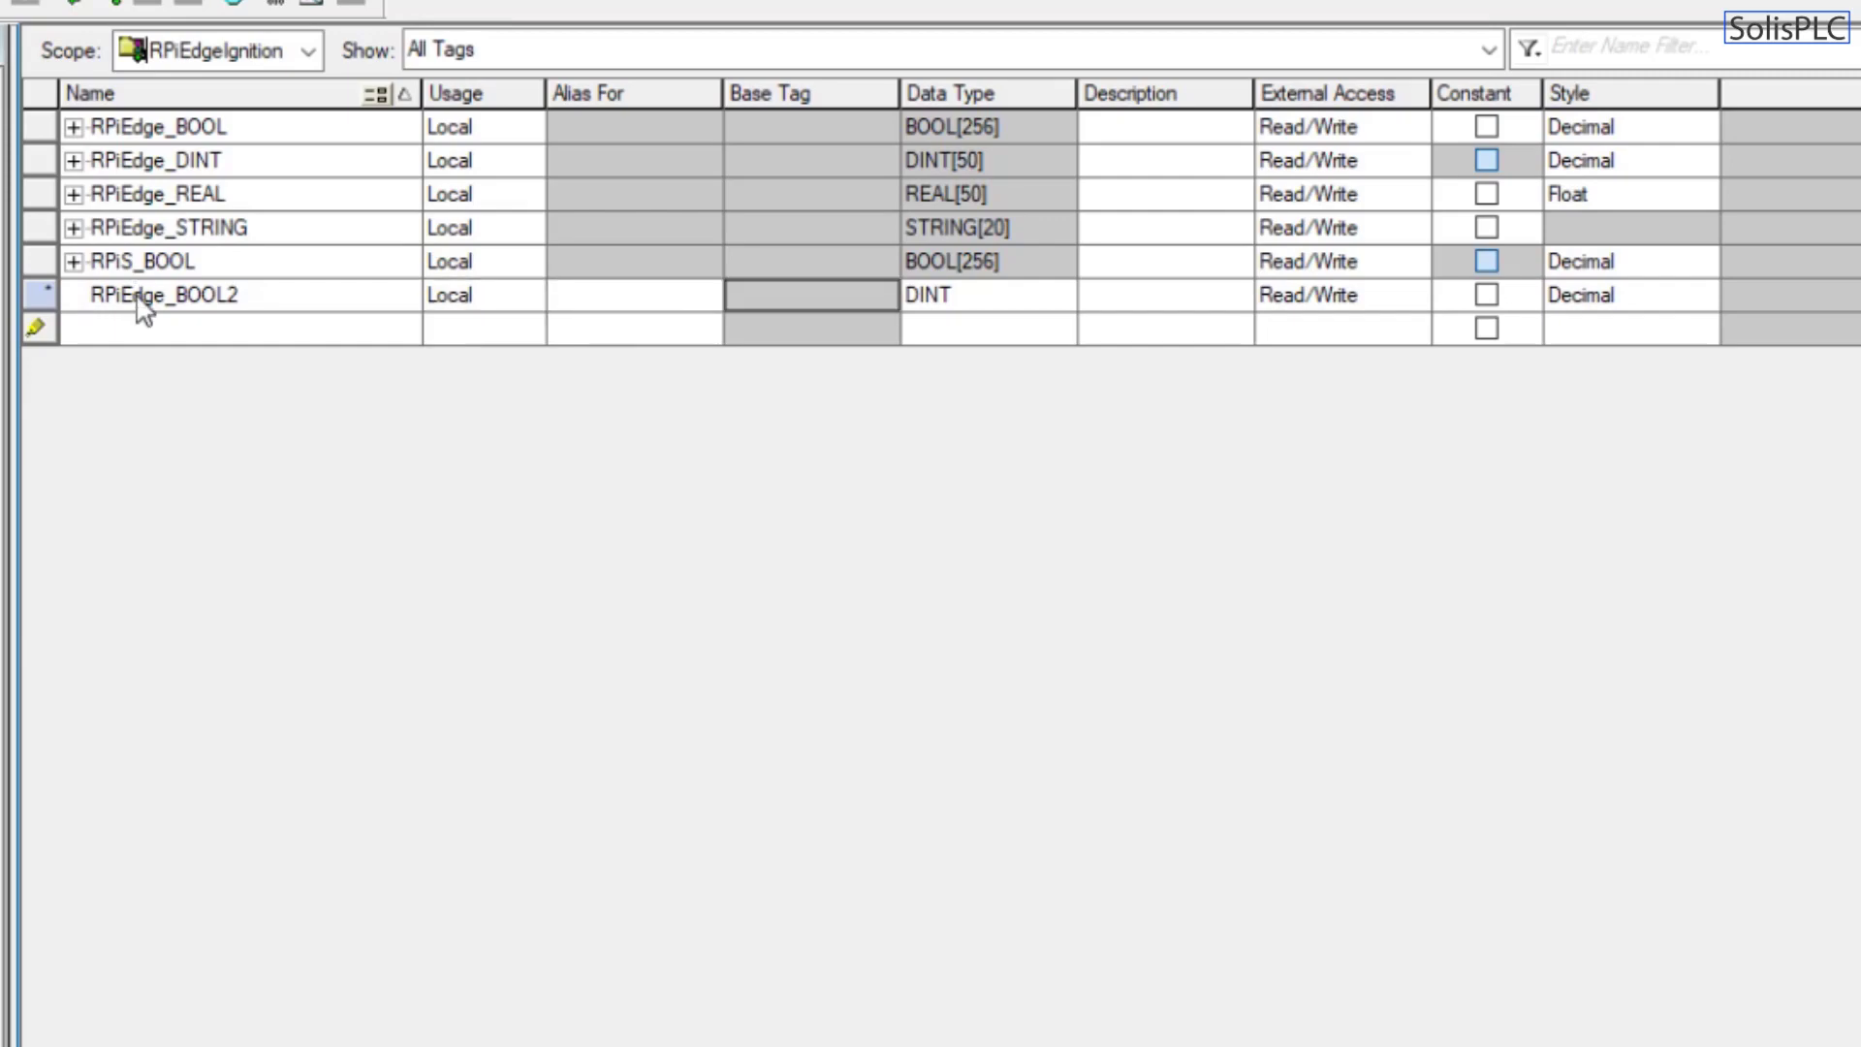
key(Tab)
text(BOOL)
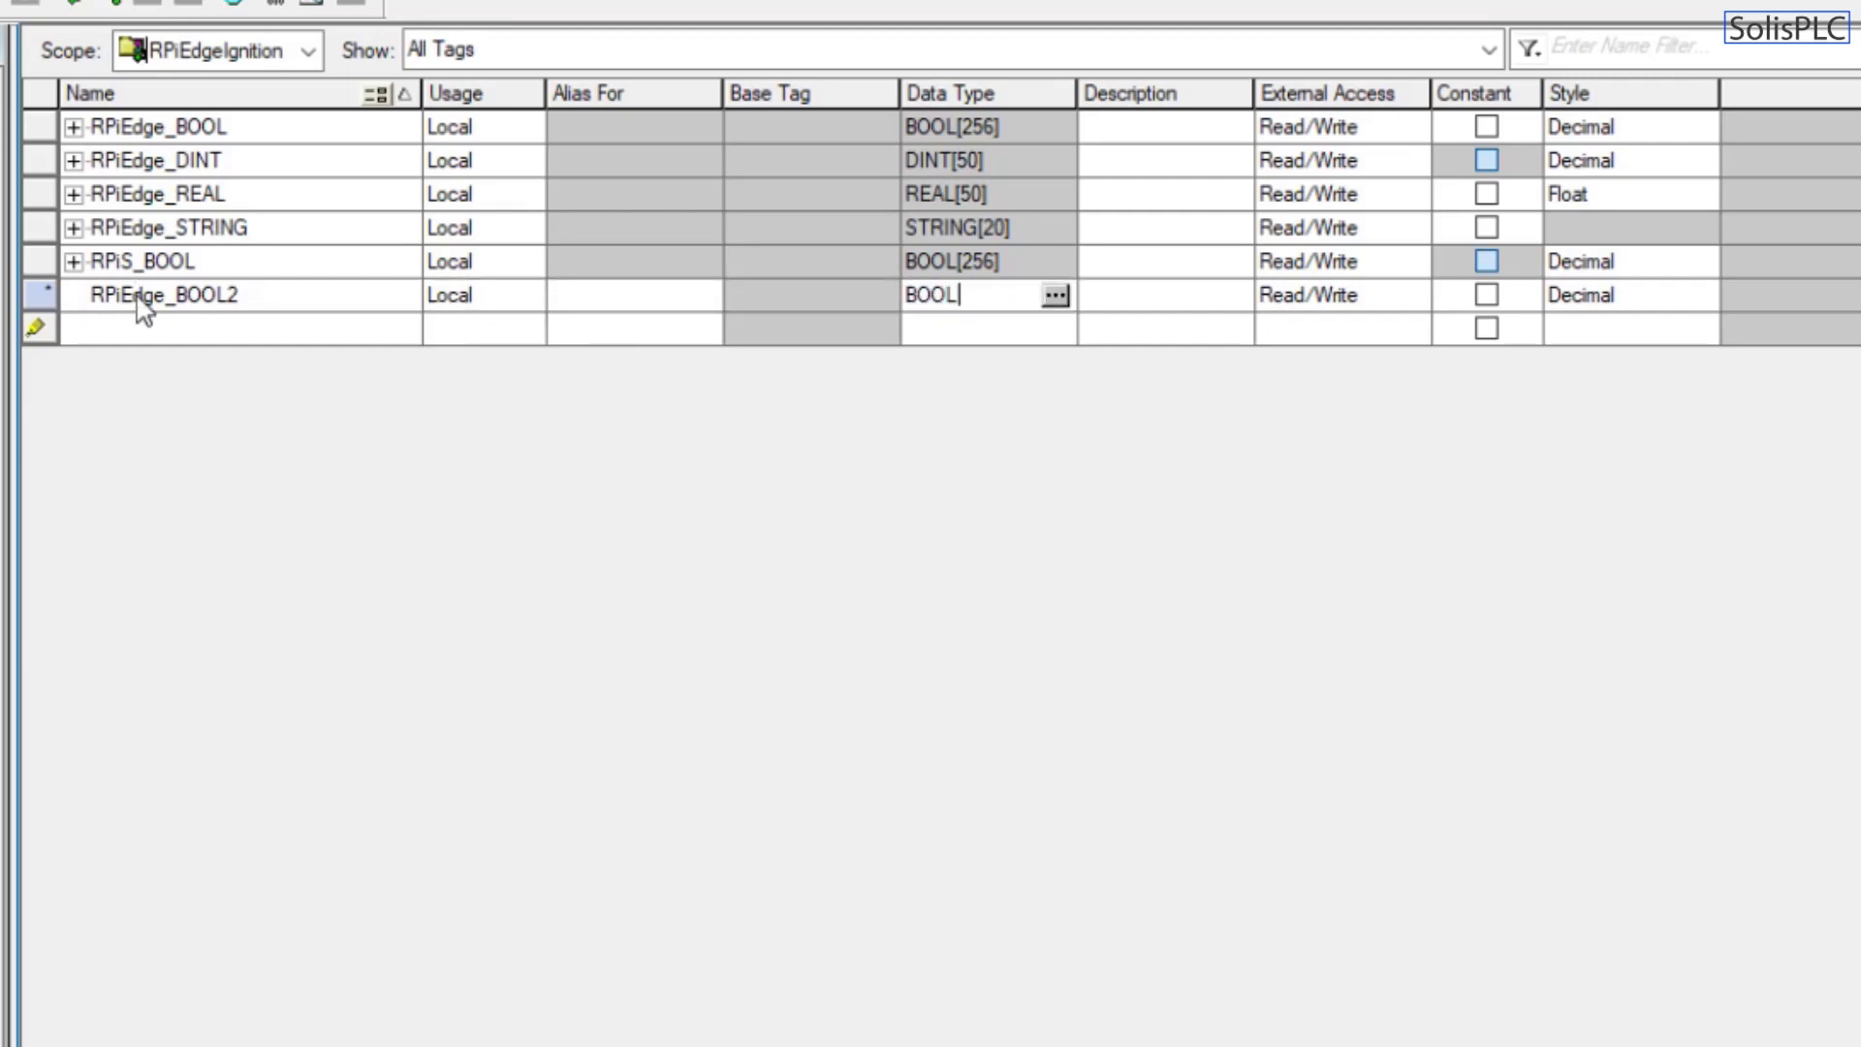
text([256])
key(Return)
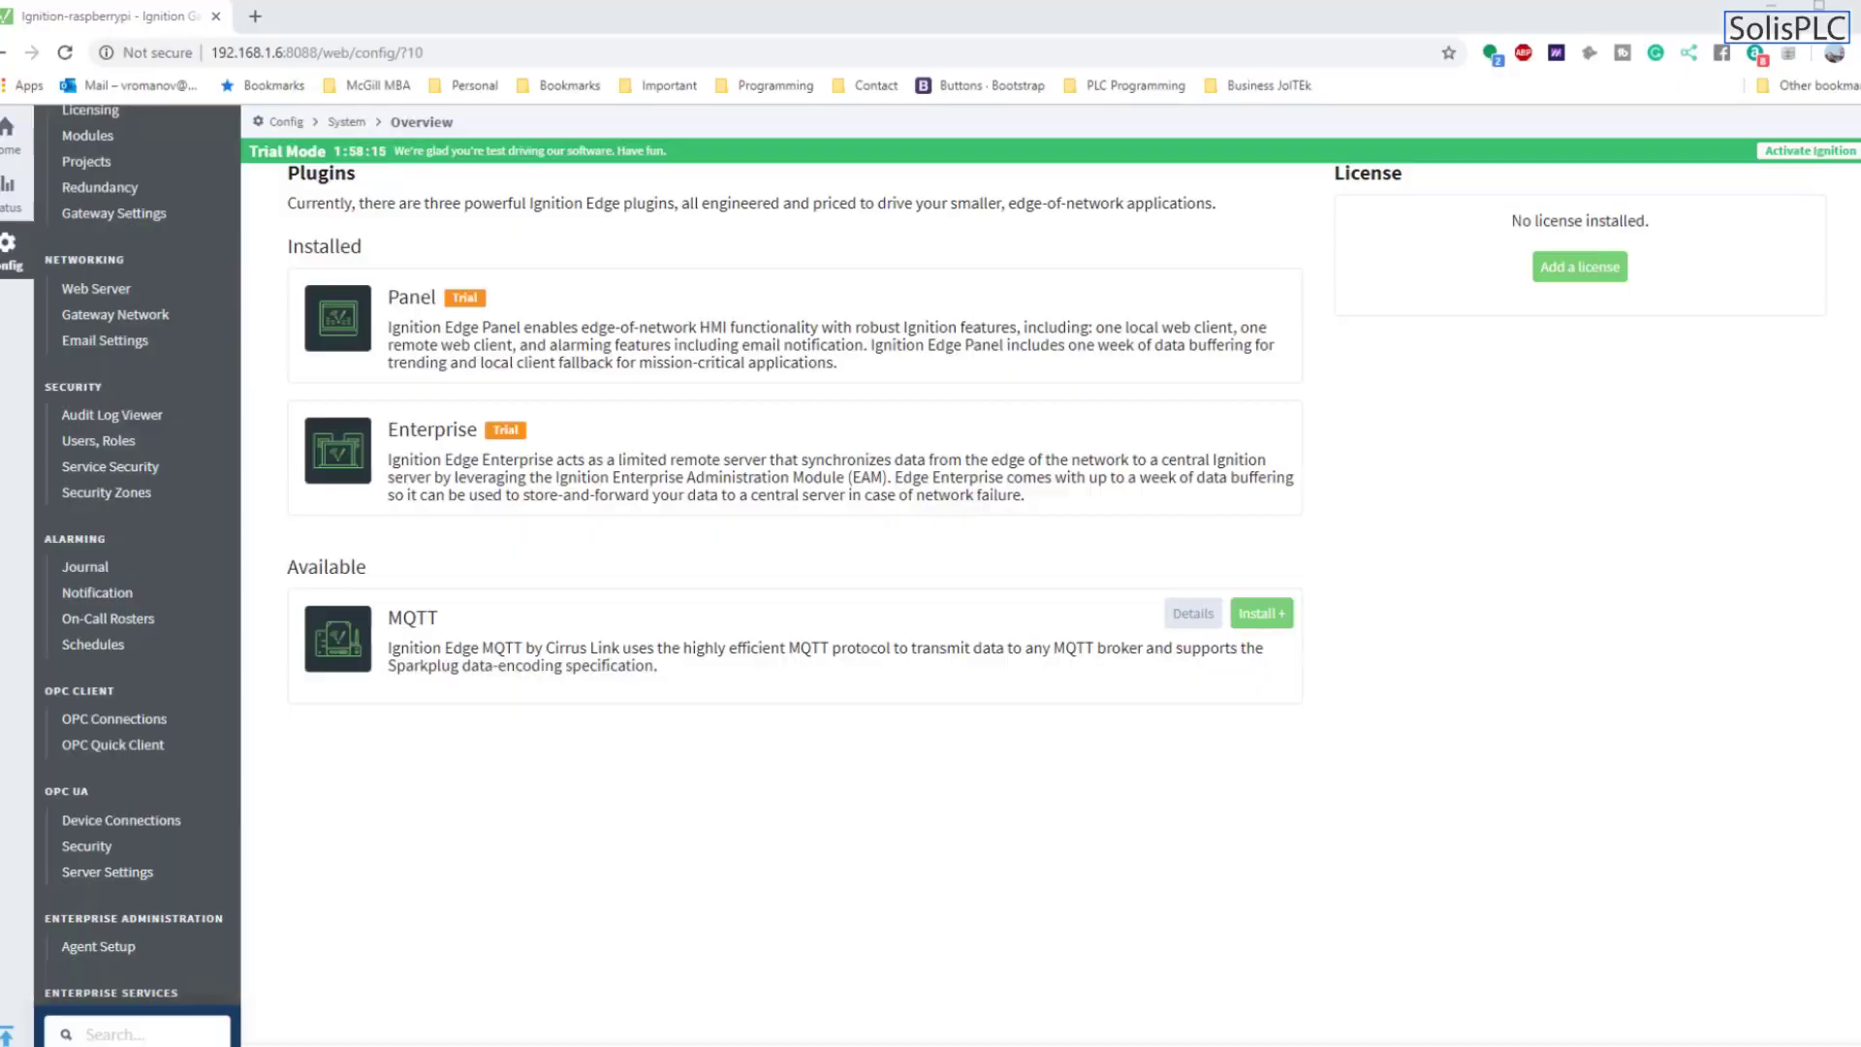
- Copy the SolisPLC_CLX device name, then delete that device from the OPC UA device list
scroll(212, 659, down, 2)
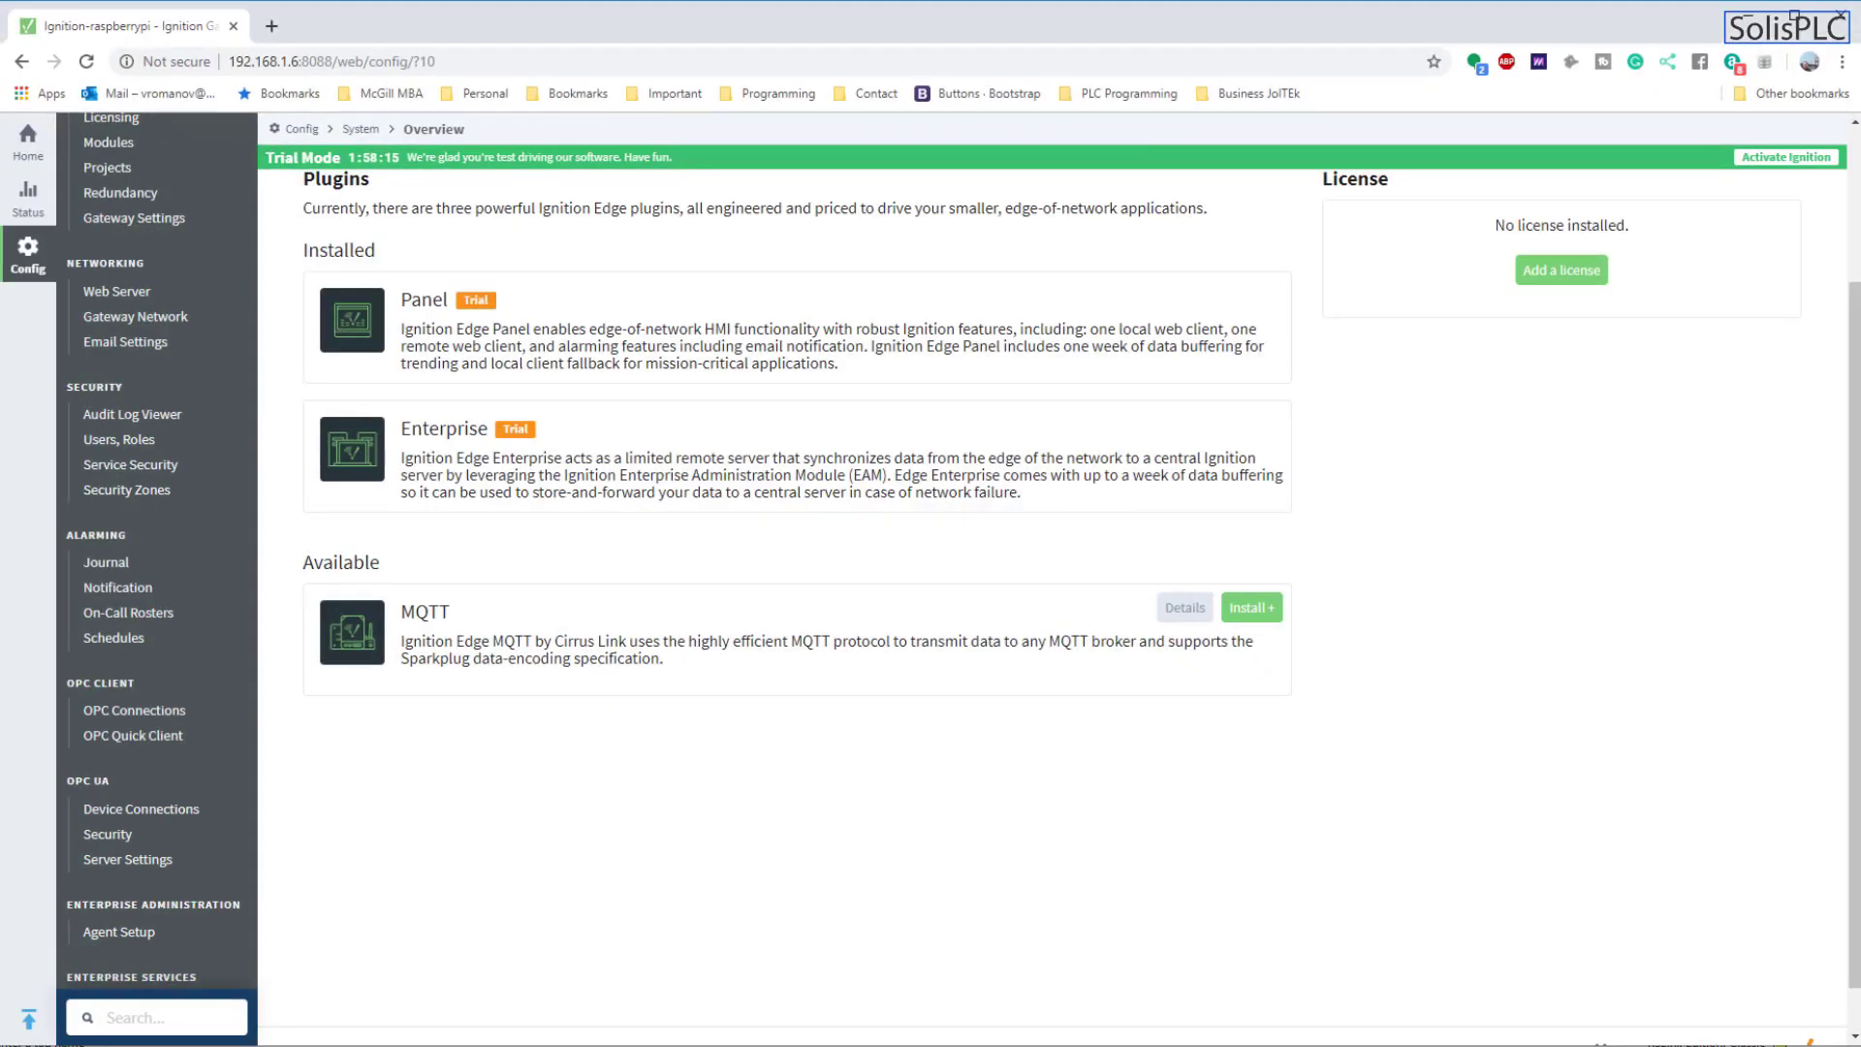
scroll(196, 669, down, 1)
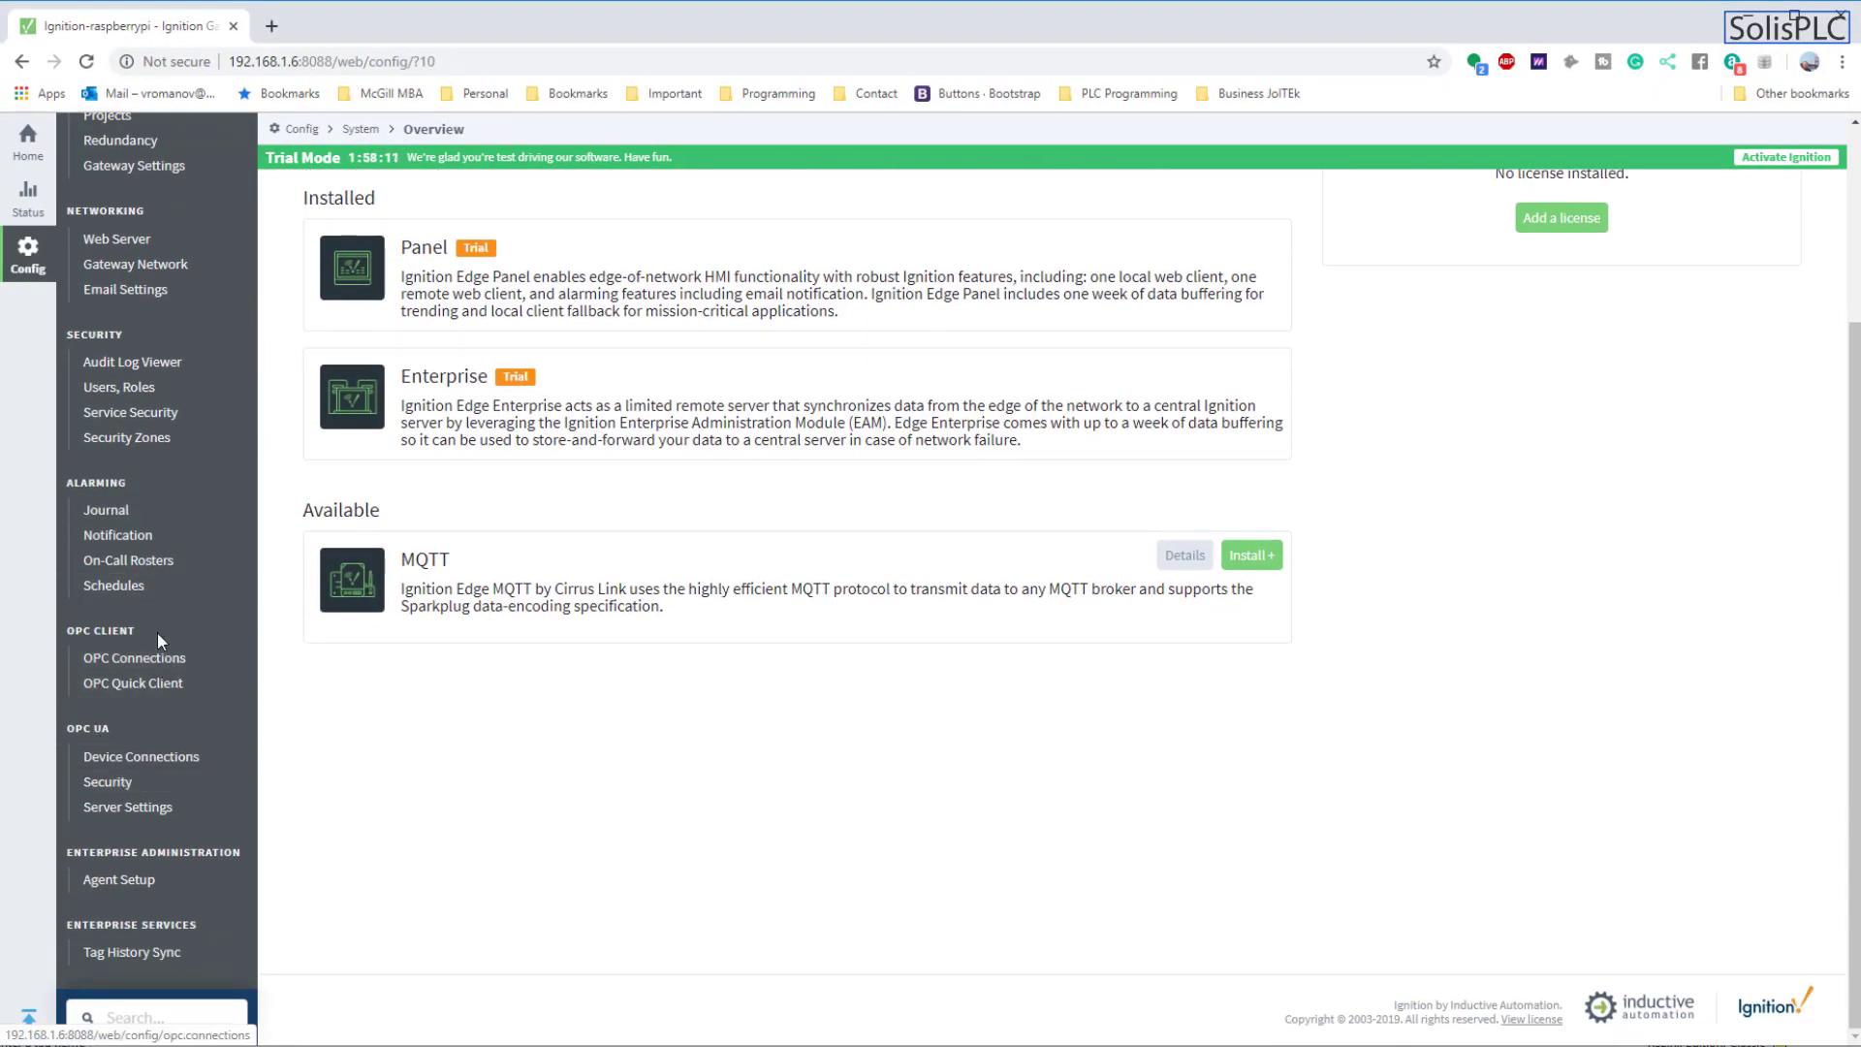
click(178, 764)
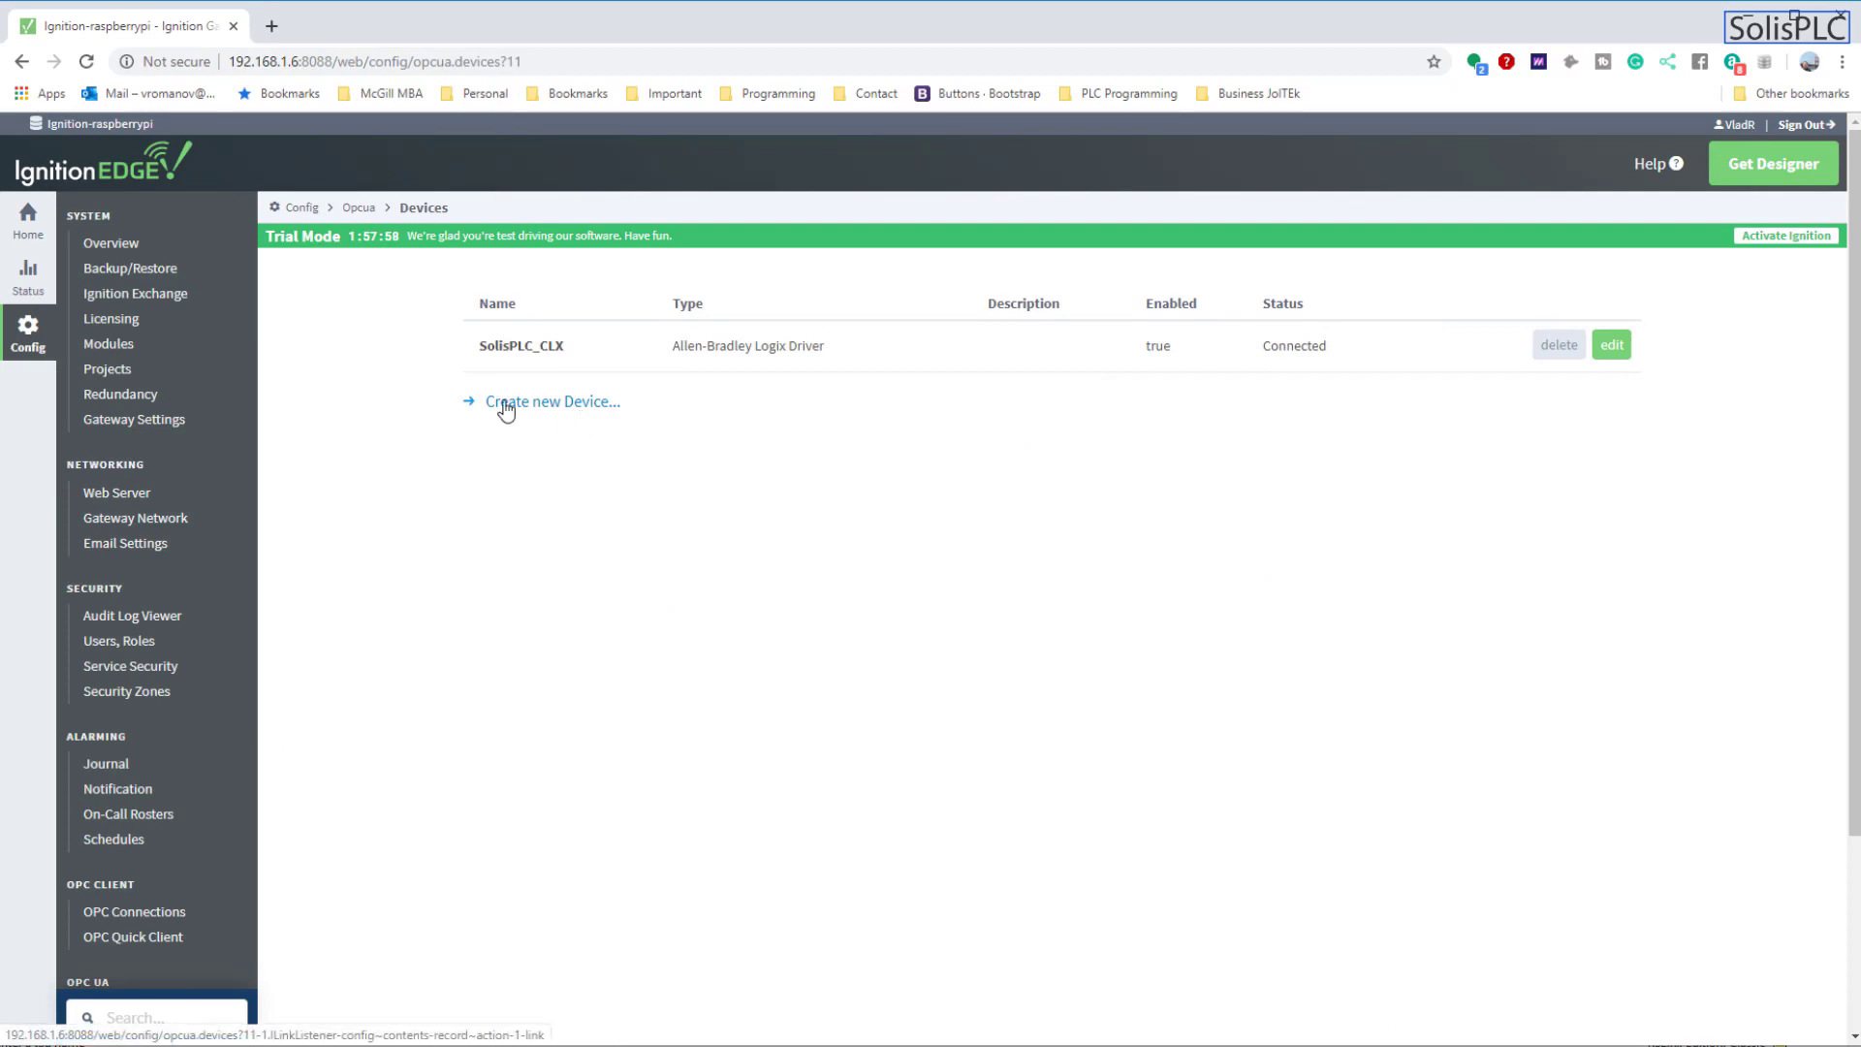
drag(479, 346, 589, 355)
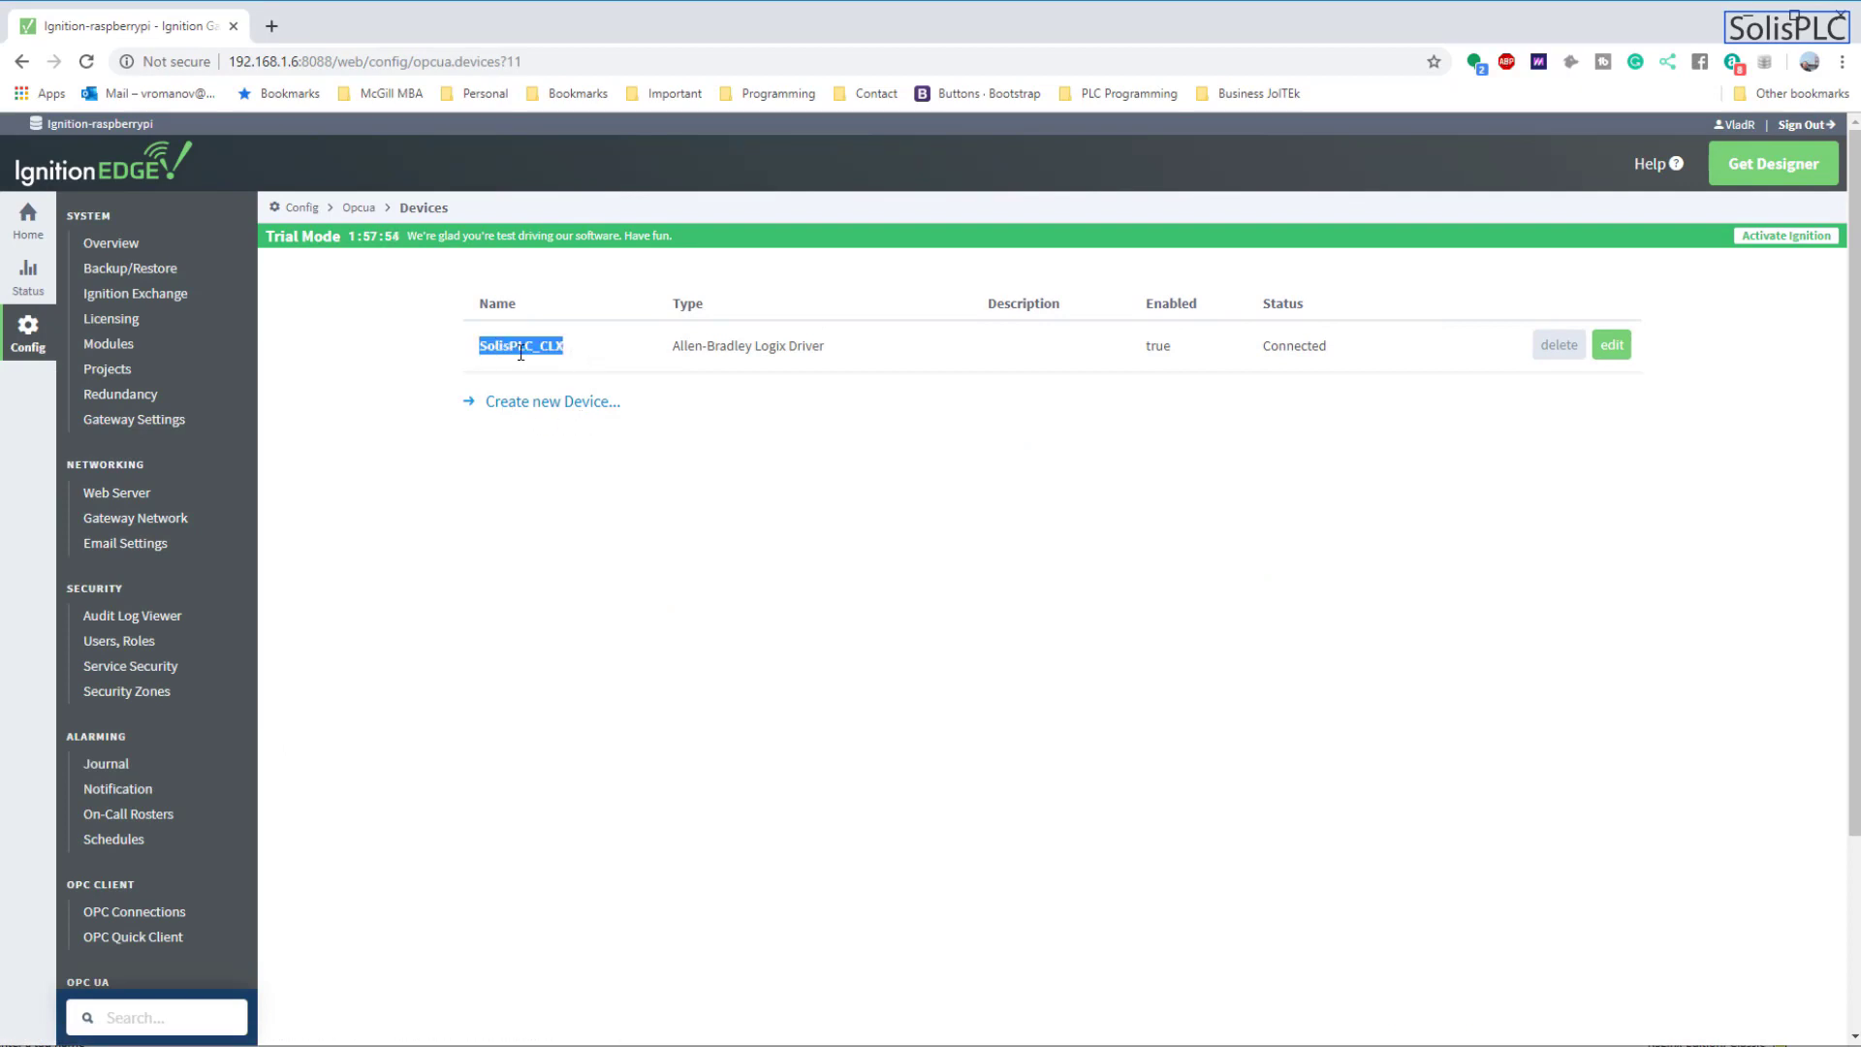
right_click(522, 353)
click(556, 372)
click(593, 528)
click(1560, 349)
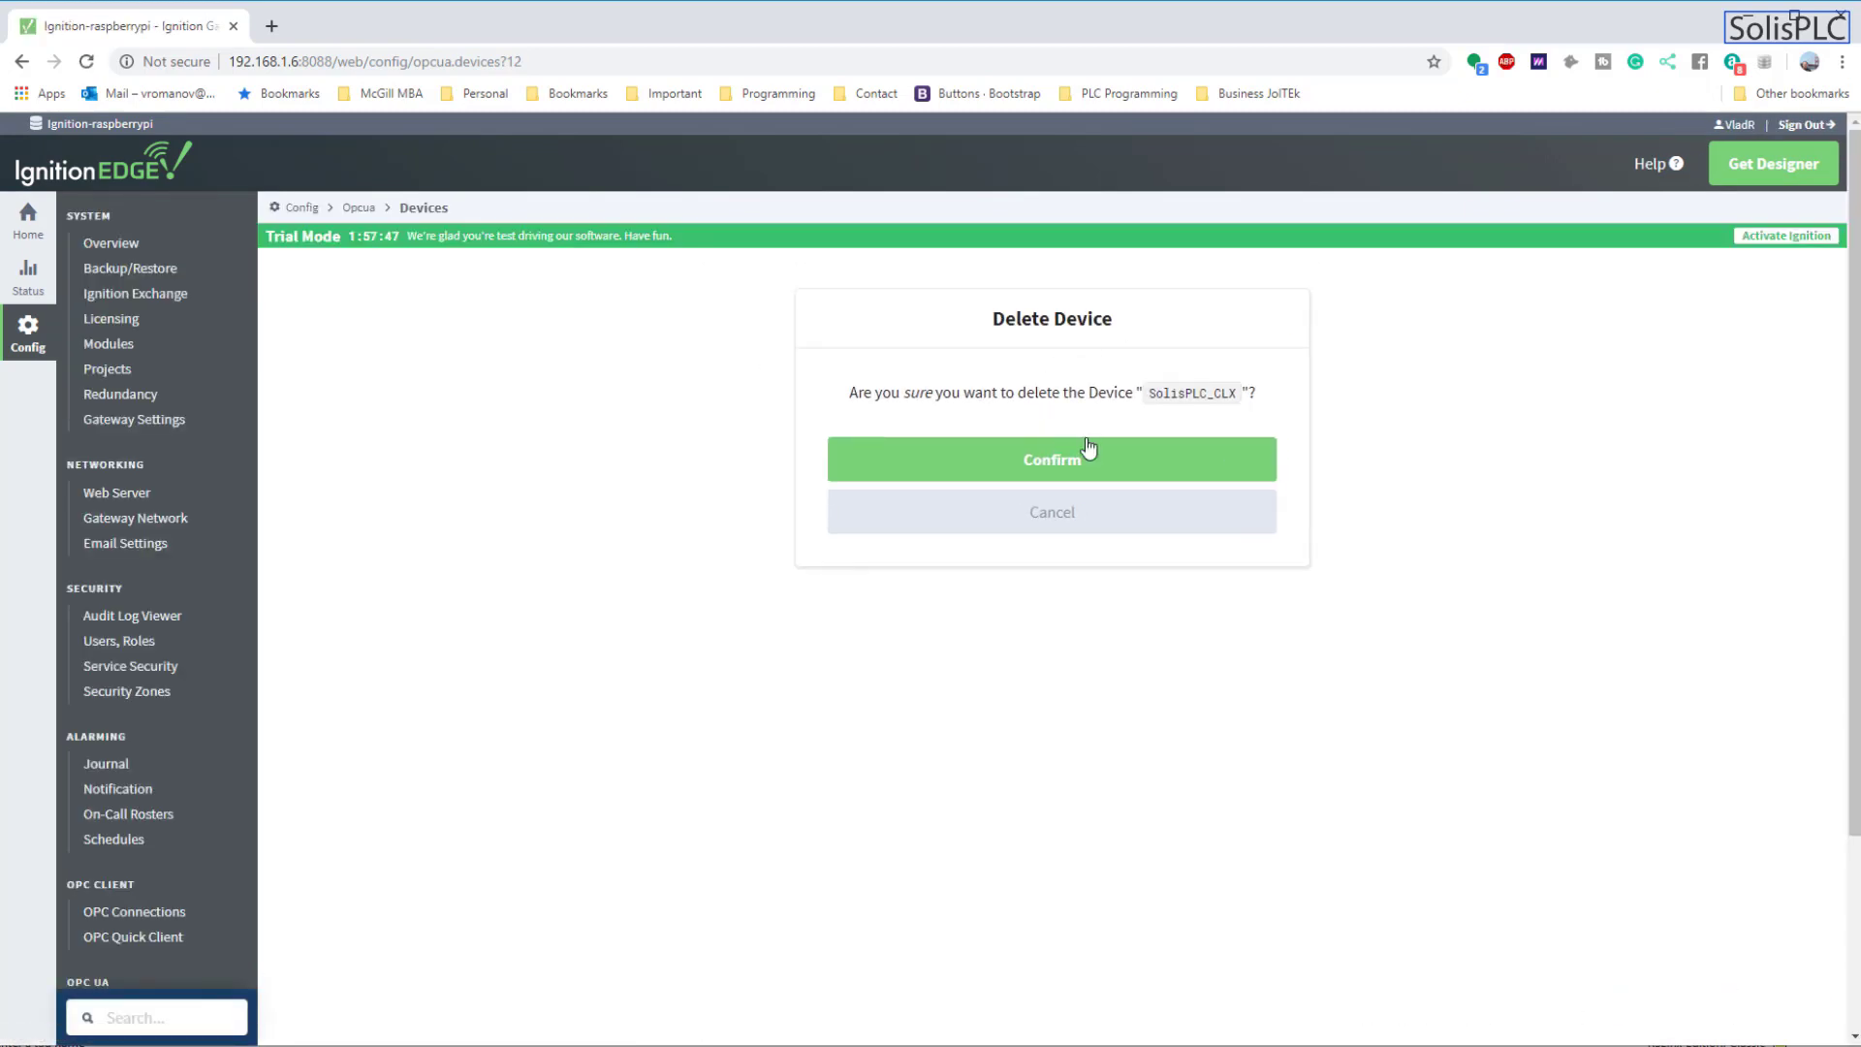
click(1033, 464)
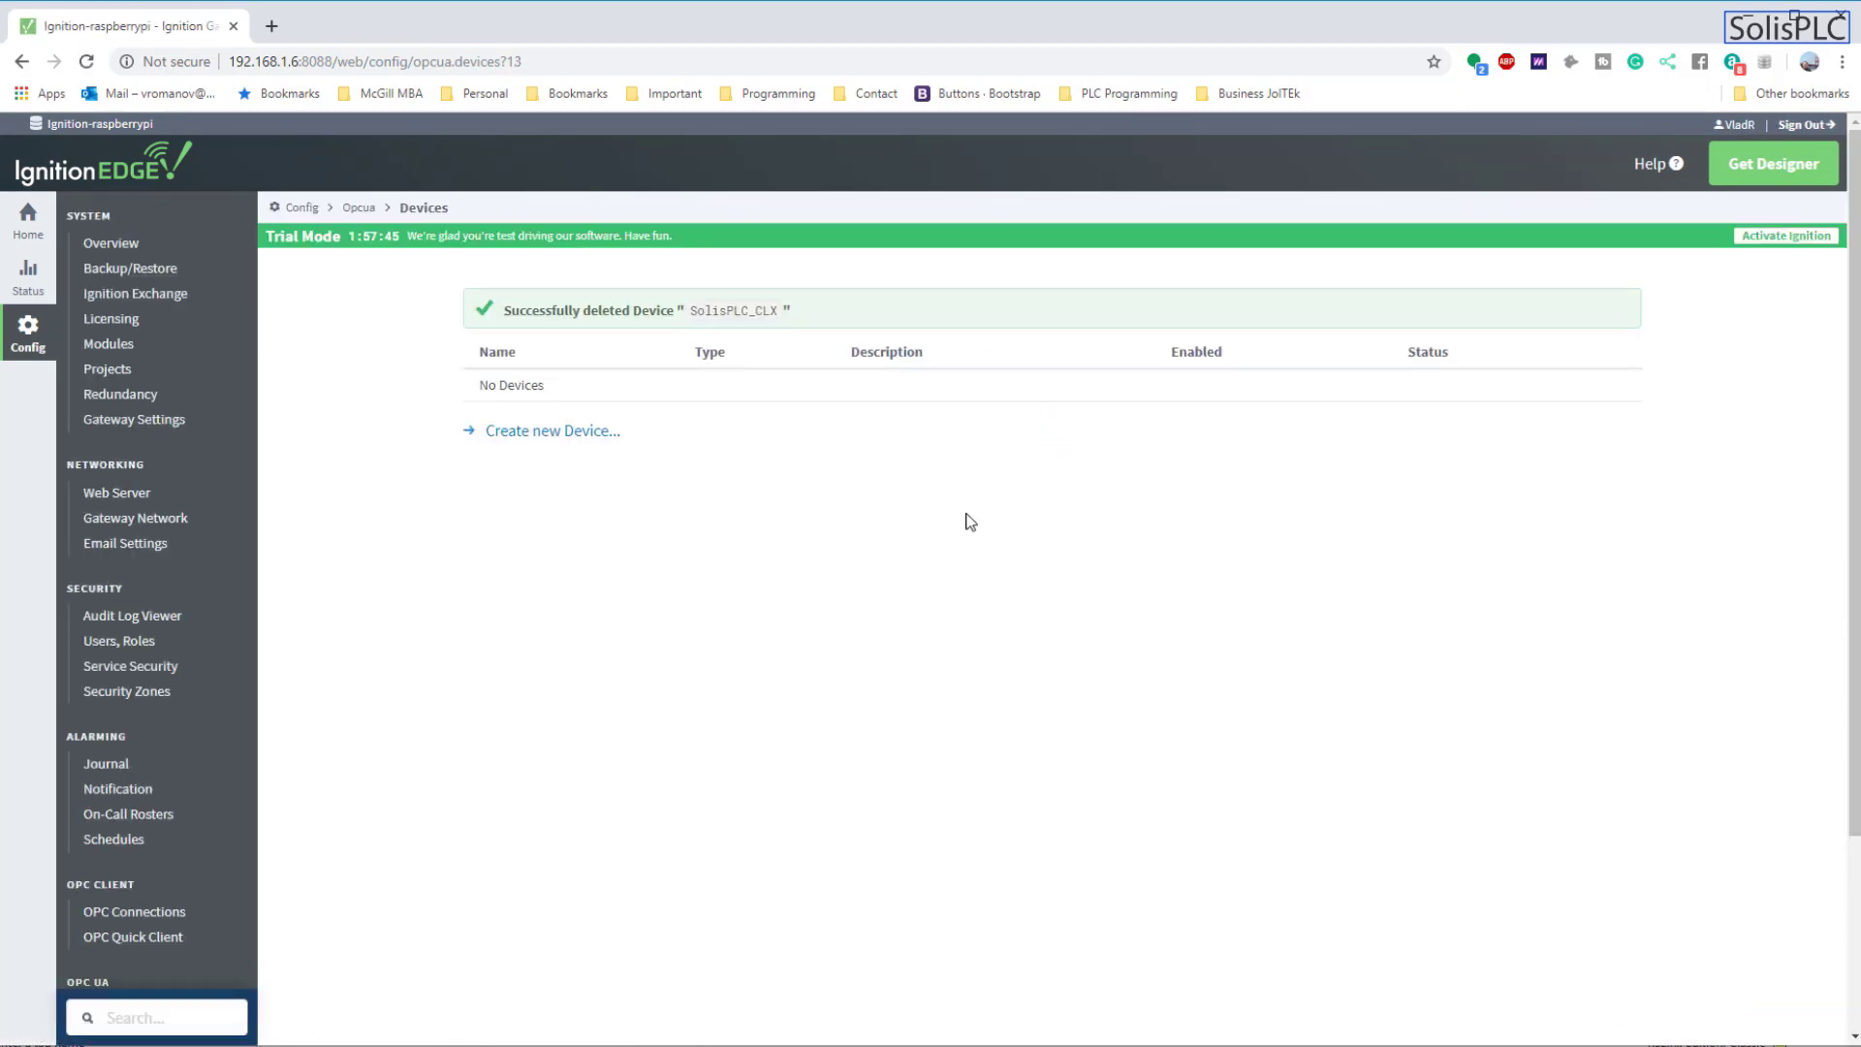
- Start a new device and review the driver list, including the CompactLogix legacy firmware note
click(553, 434)
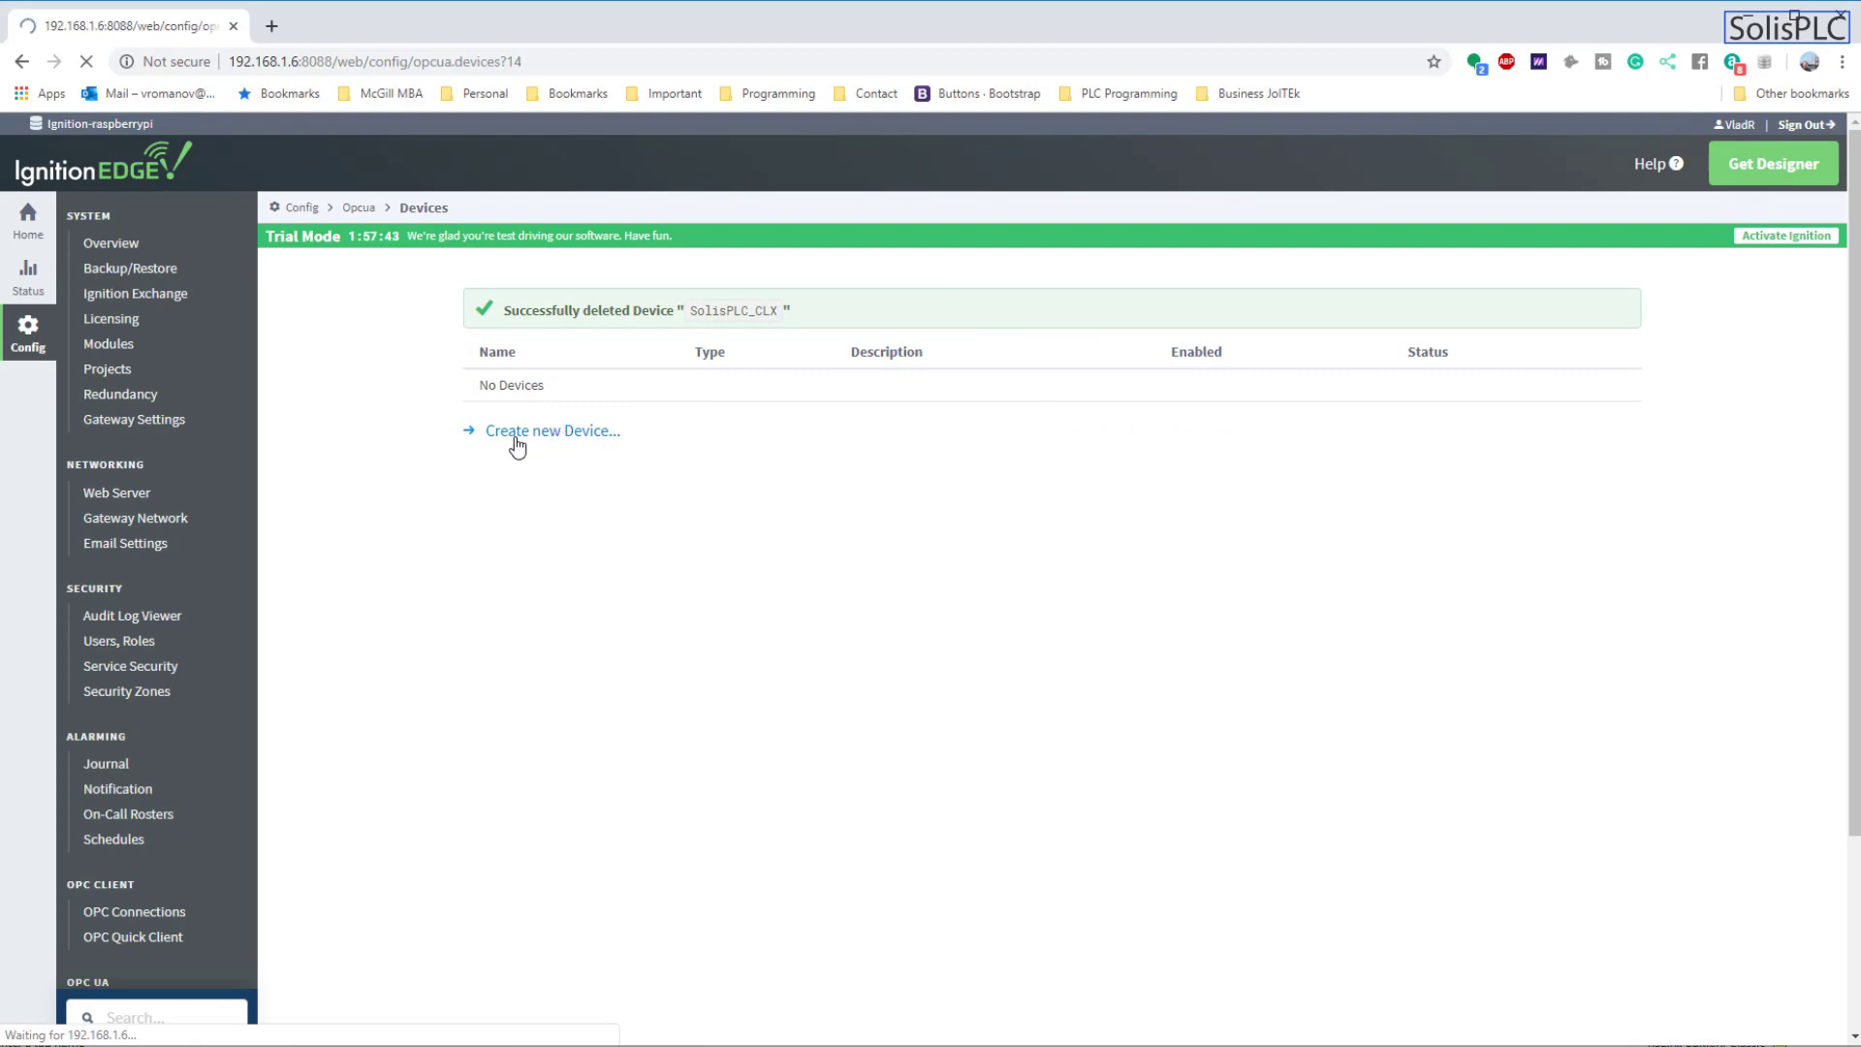
scroll(452, 465, down, 6)
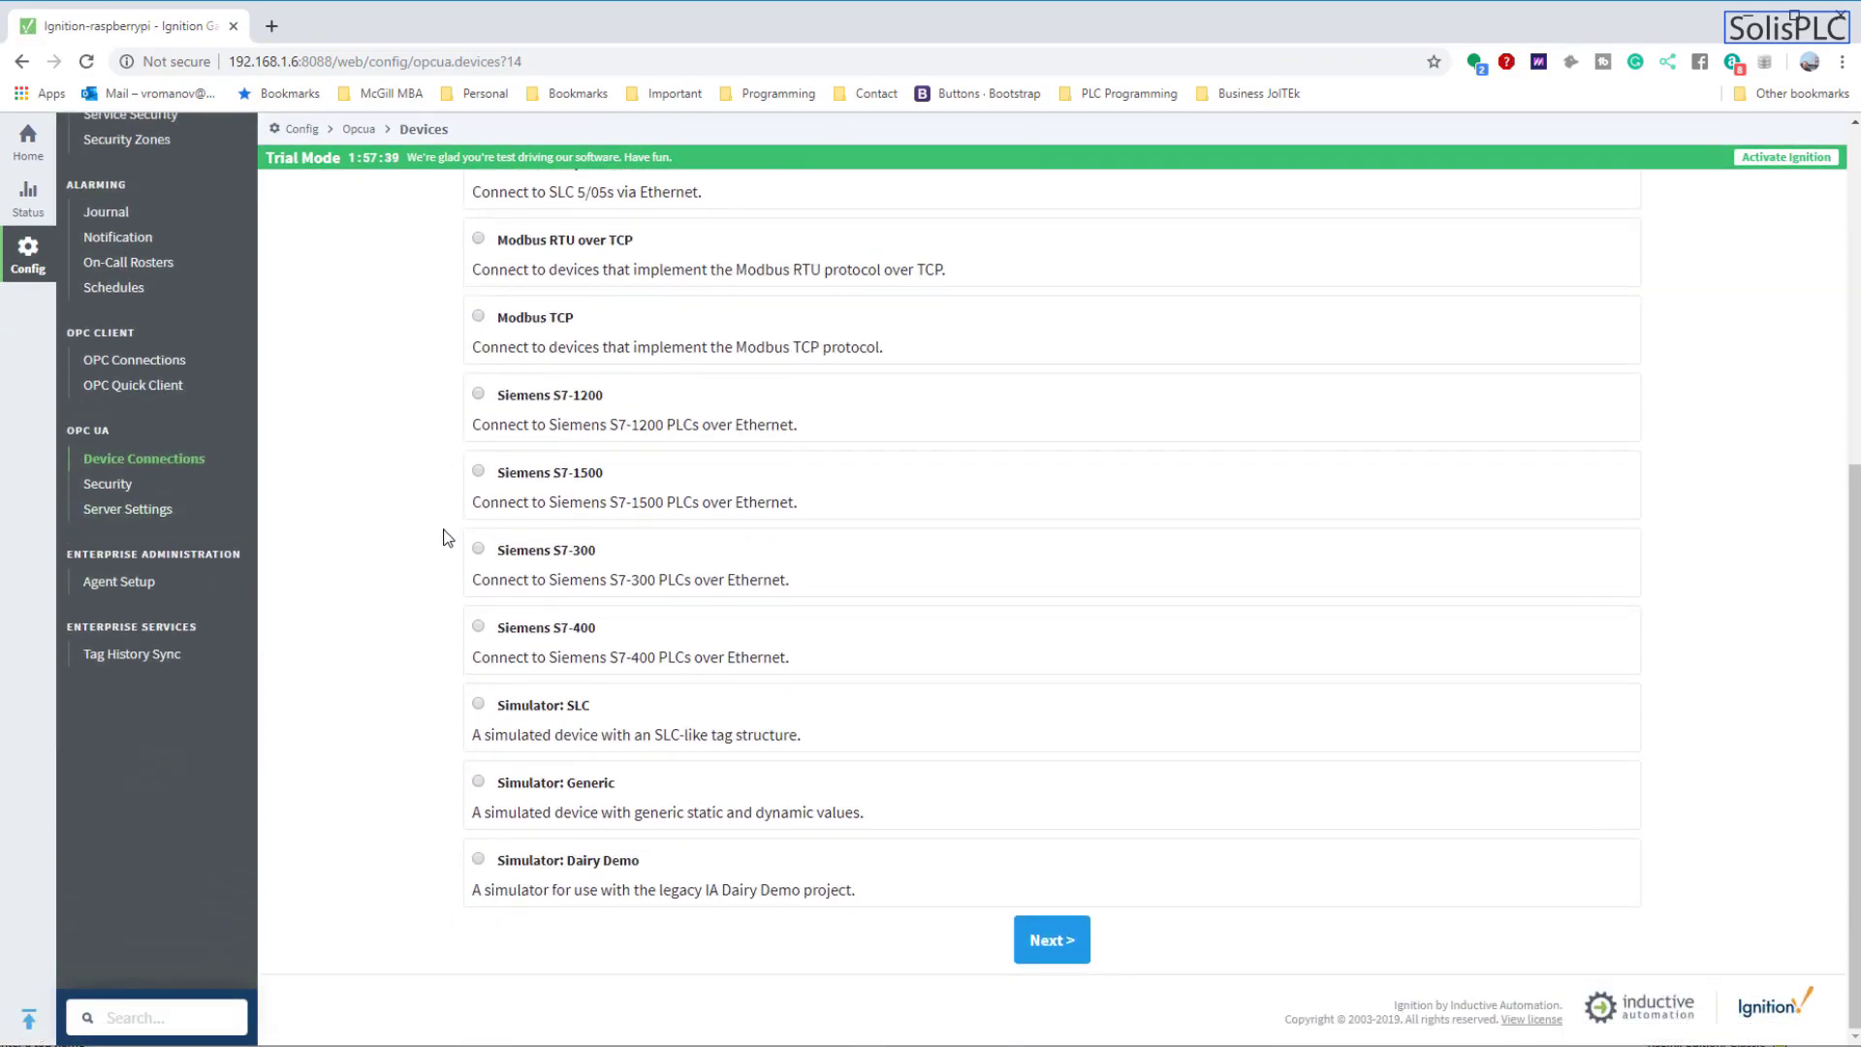
scroll(446, 540, up, 1)
scroll(598, 514, up, 4)
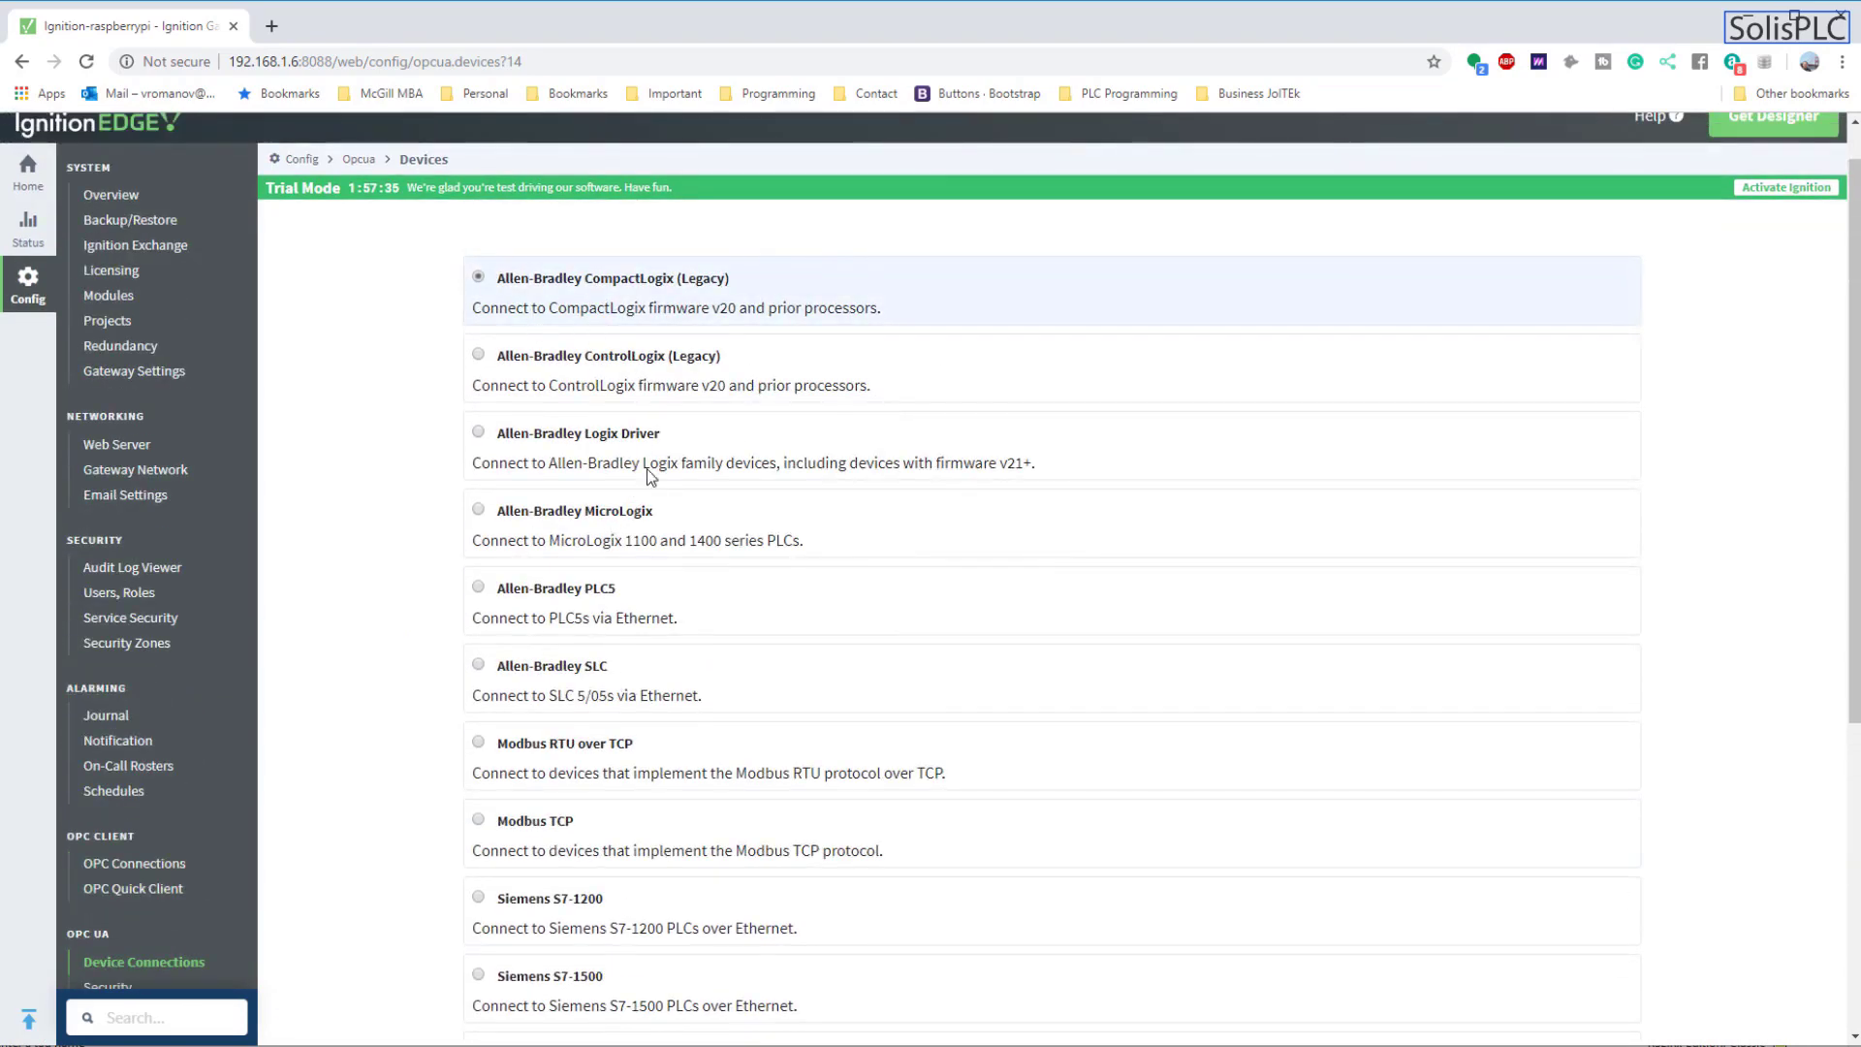
scroll(627, 642, down, 5)
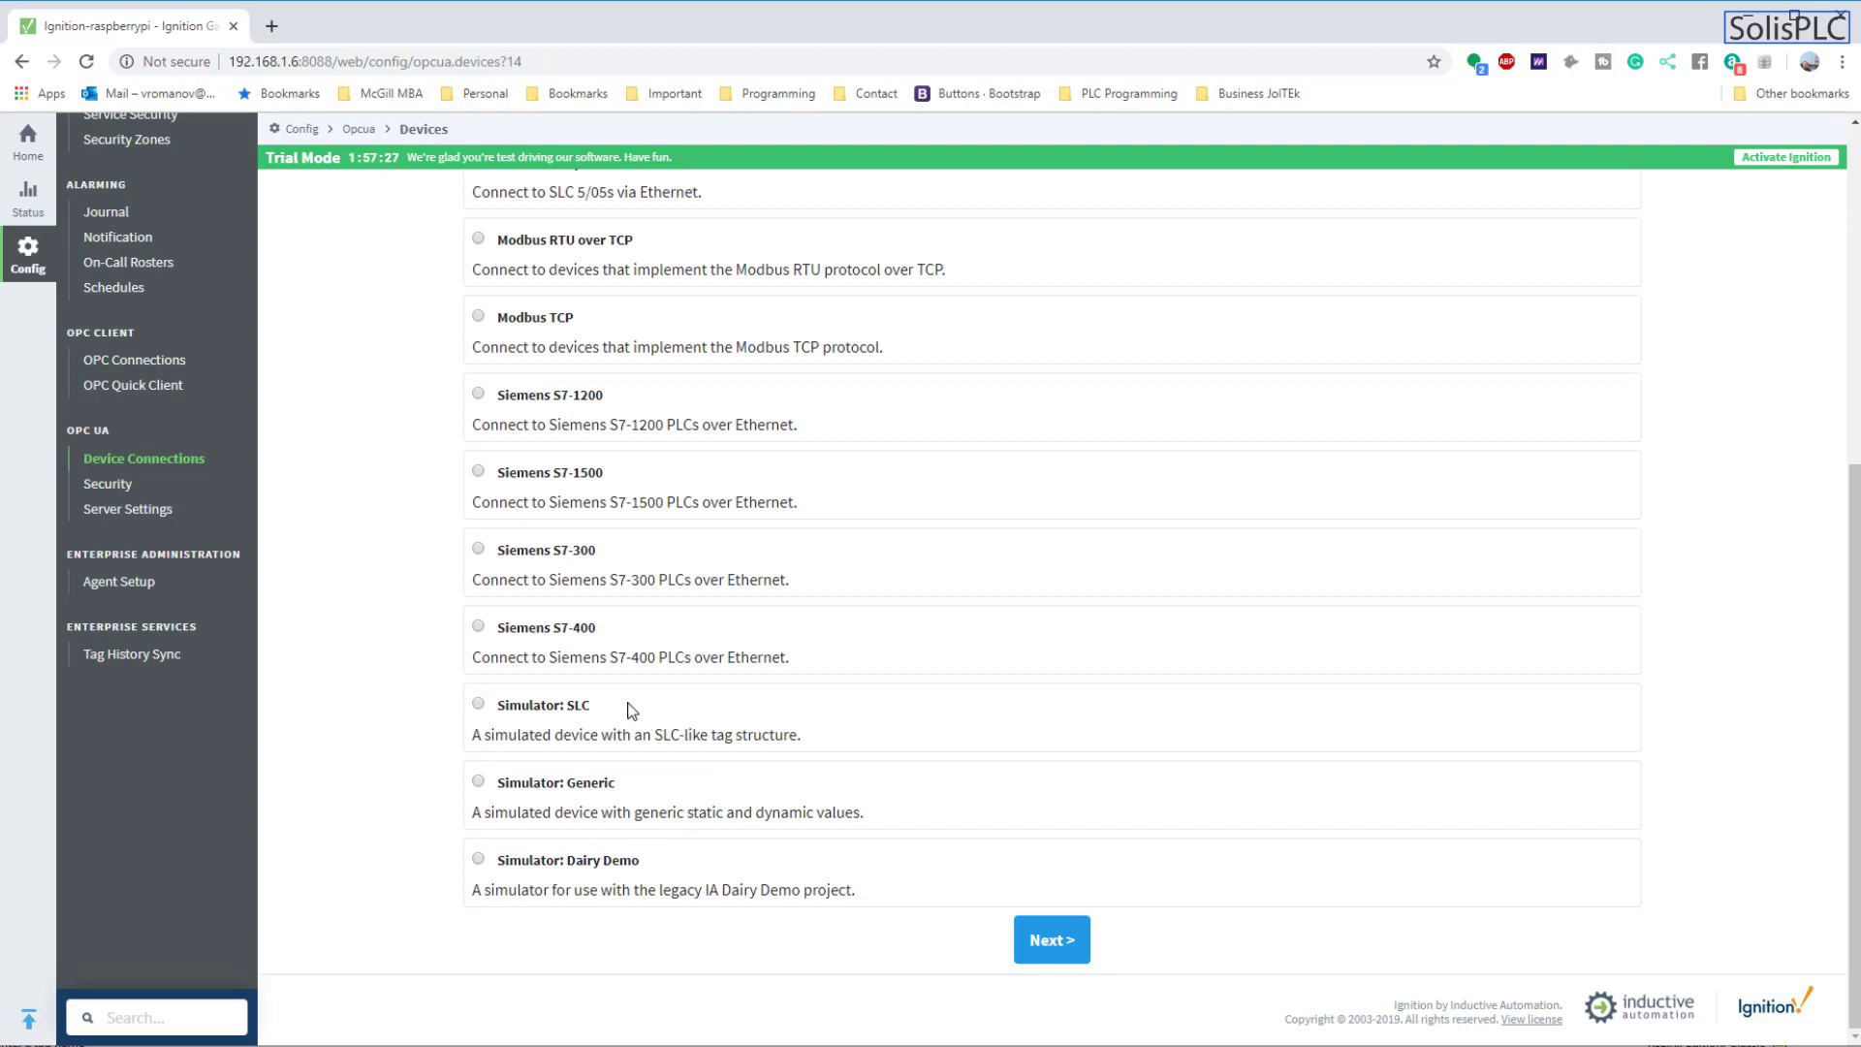
scroll(616, 718, up, 7)
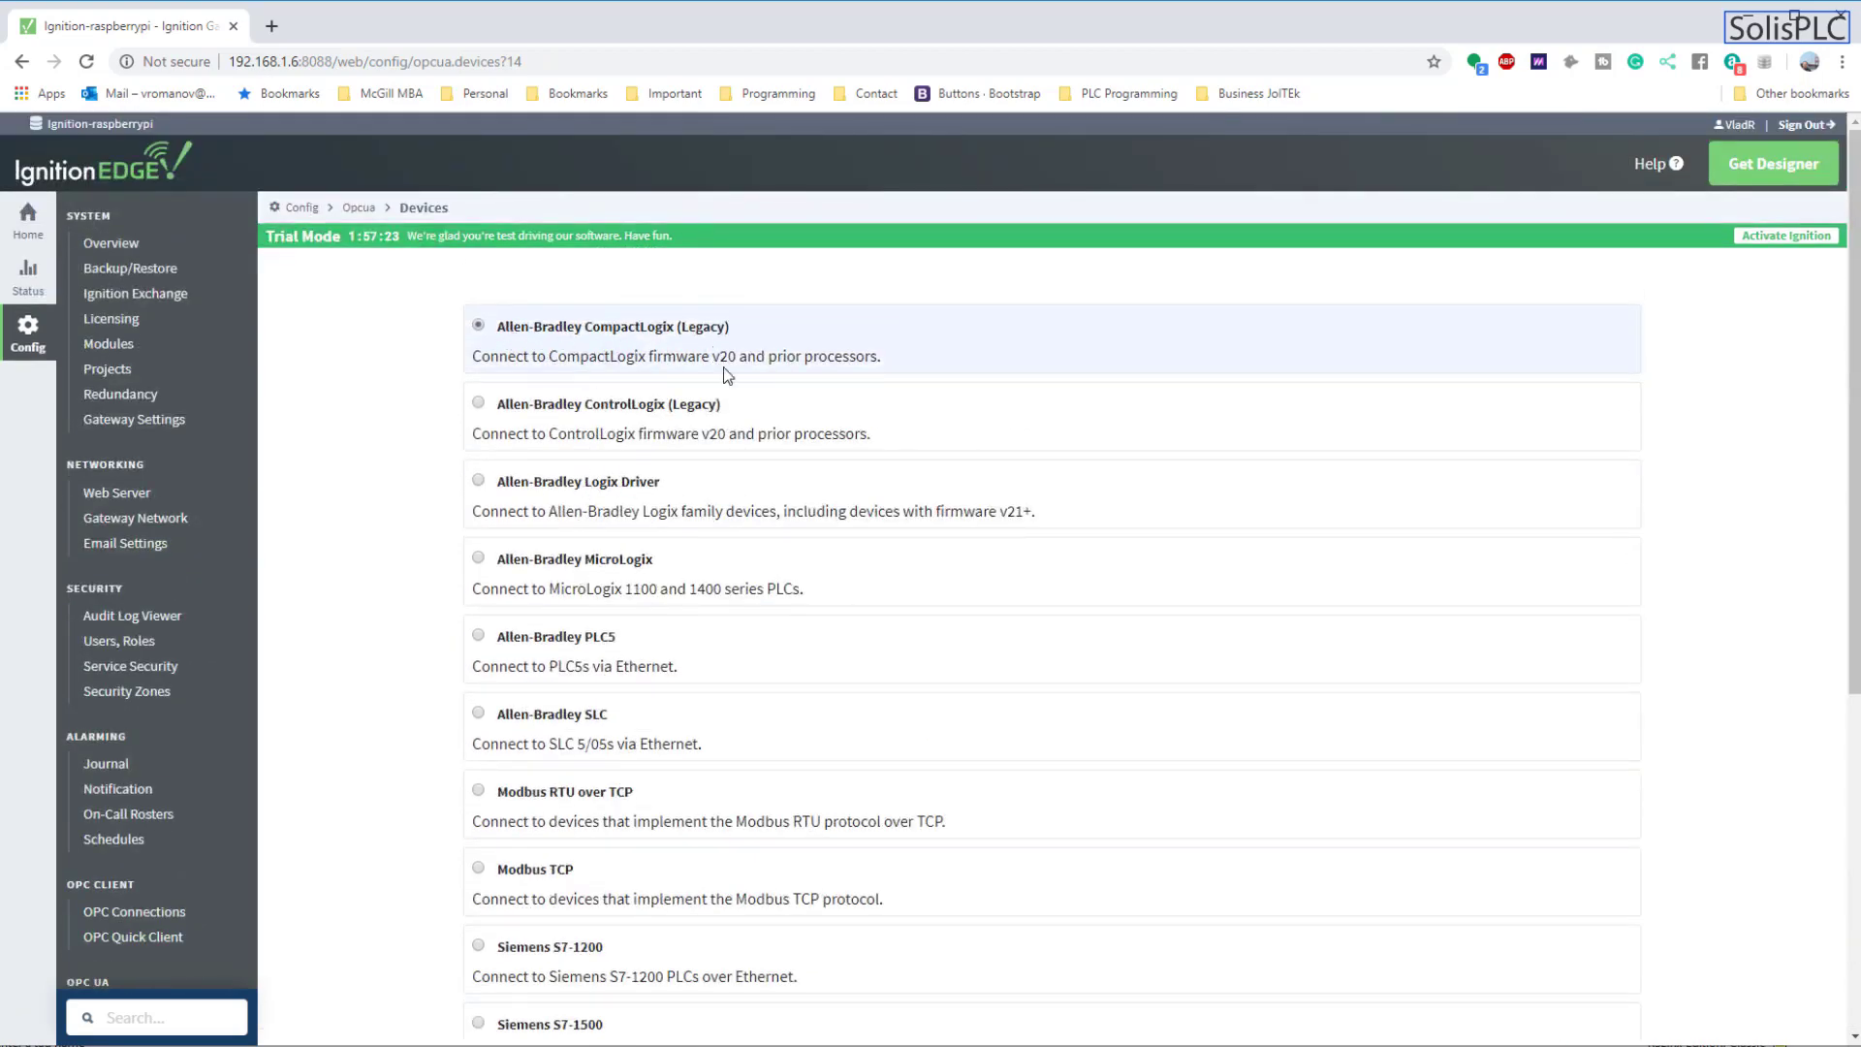
drag(472, 356, 886, 369)
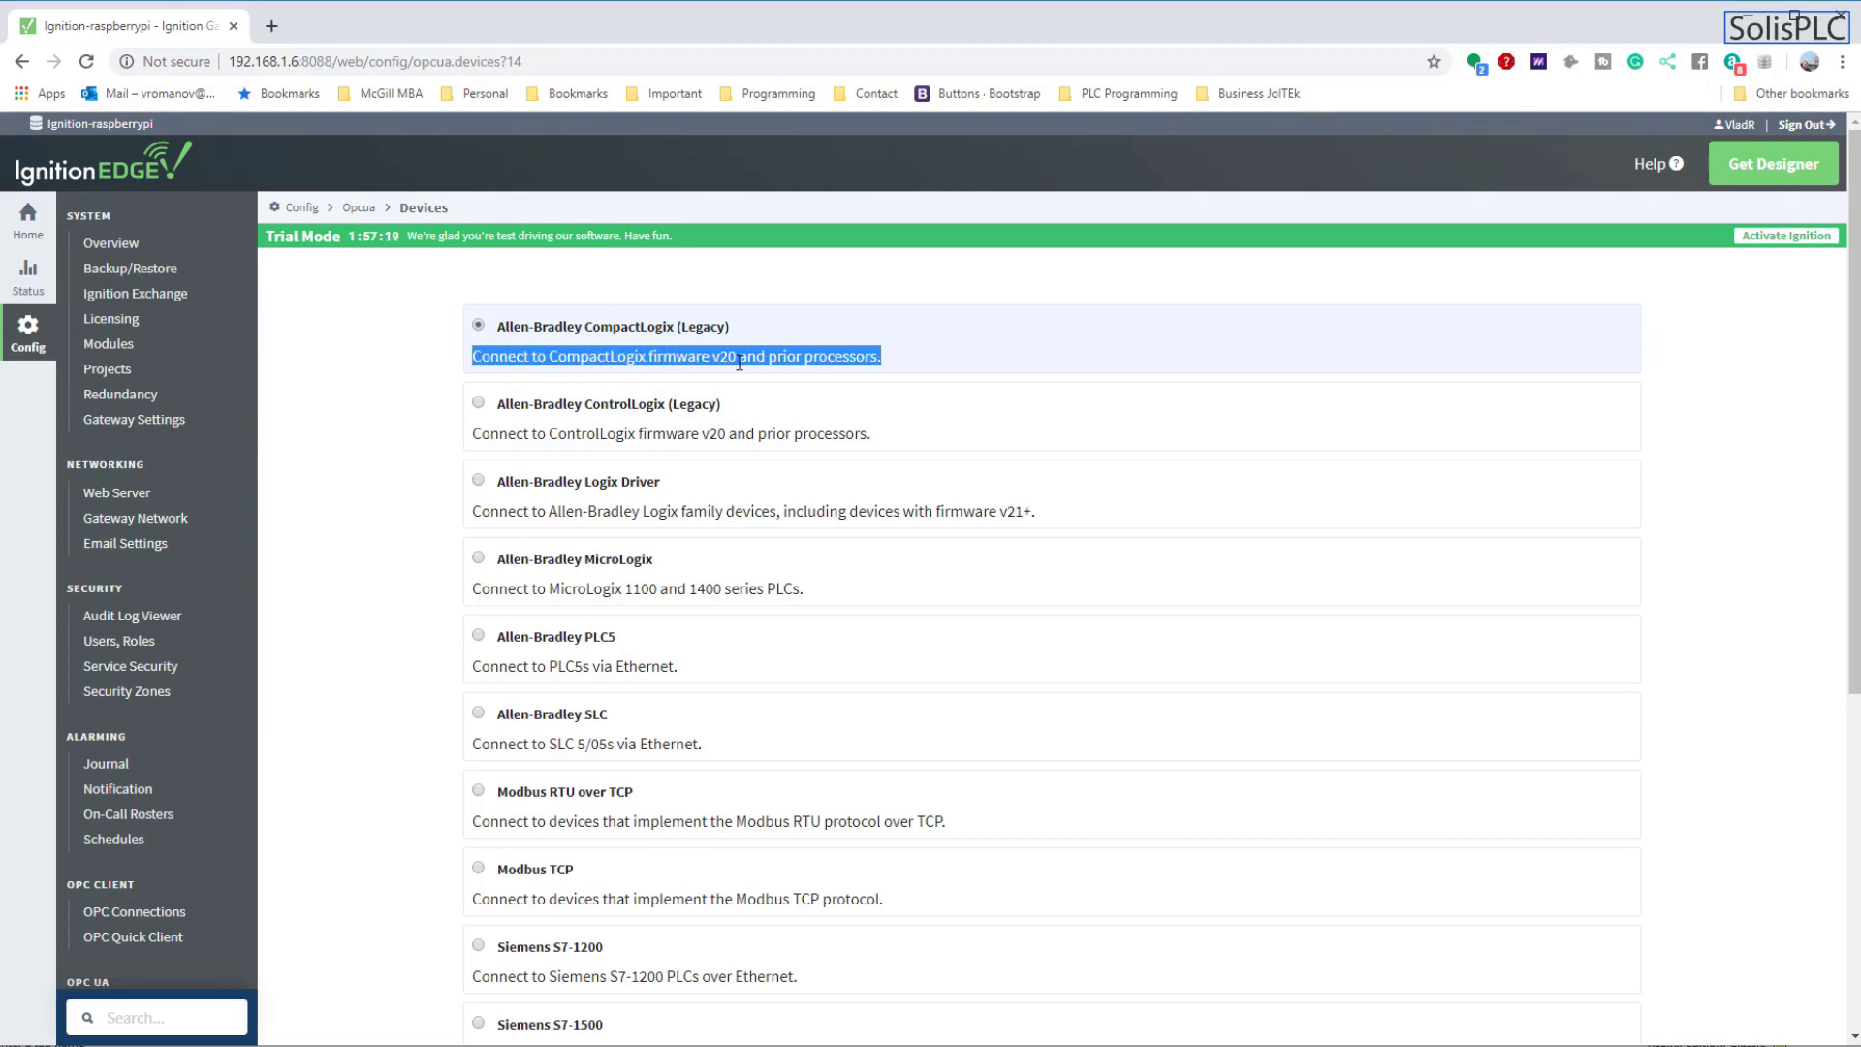
click(543, 361)
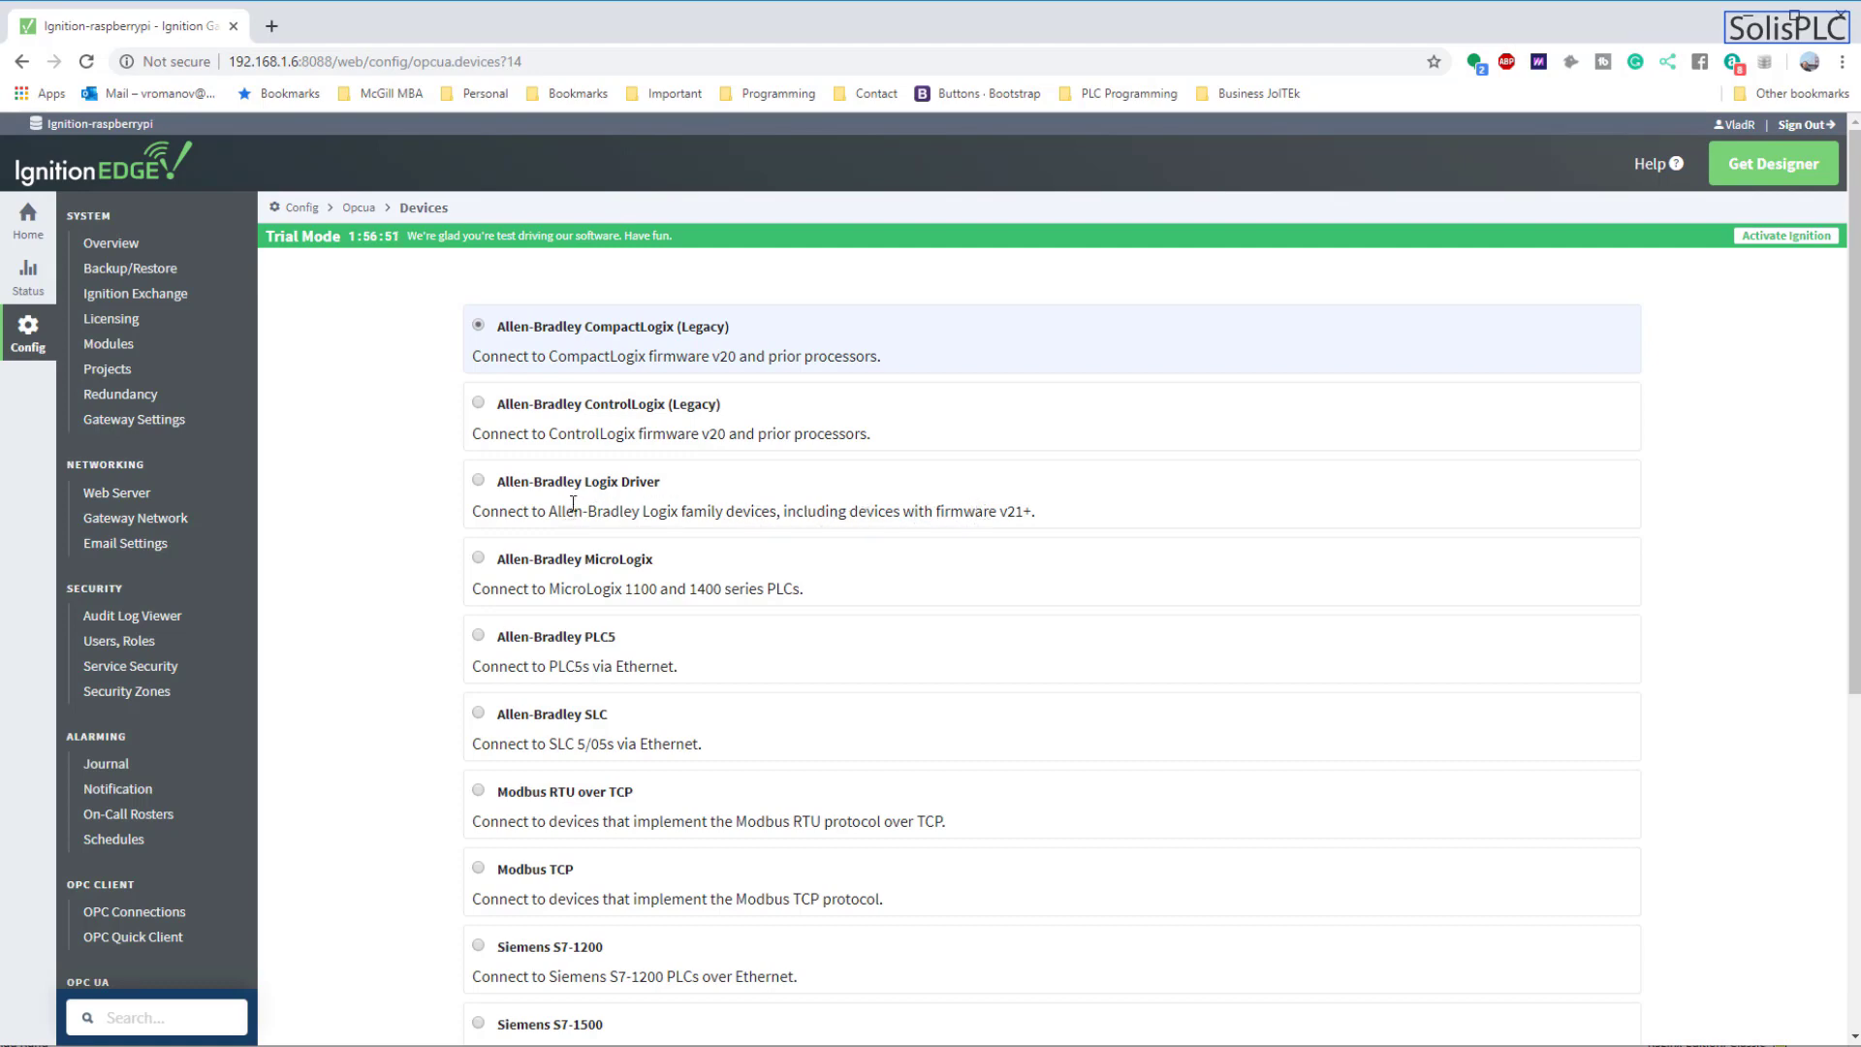
- Select the Allen-Bradley Logix Driver and continue to its settings form
click(480, 484)
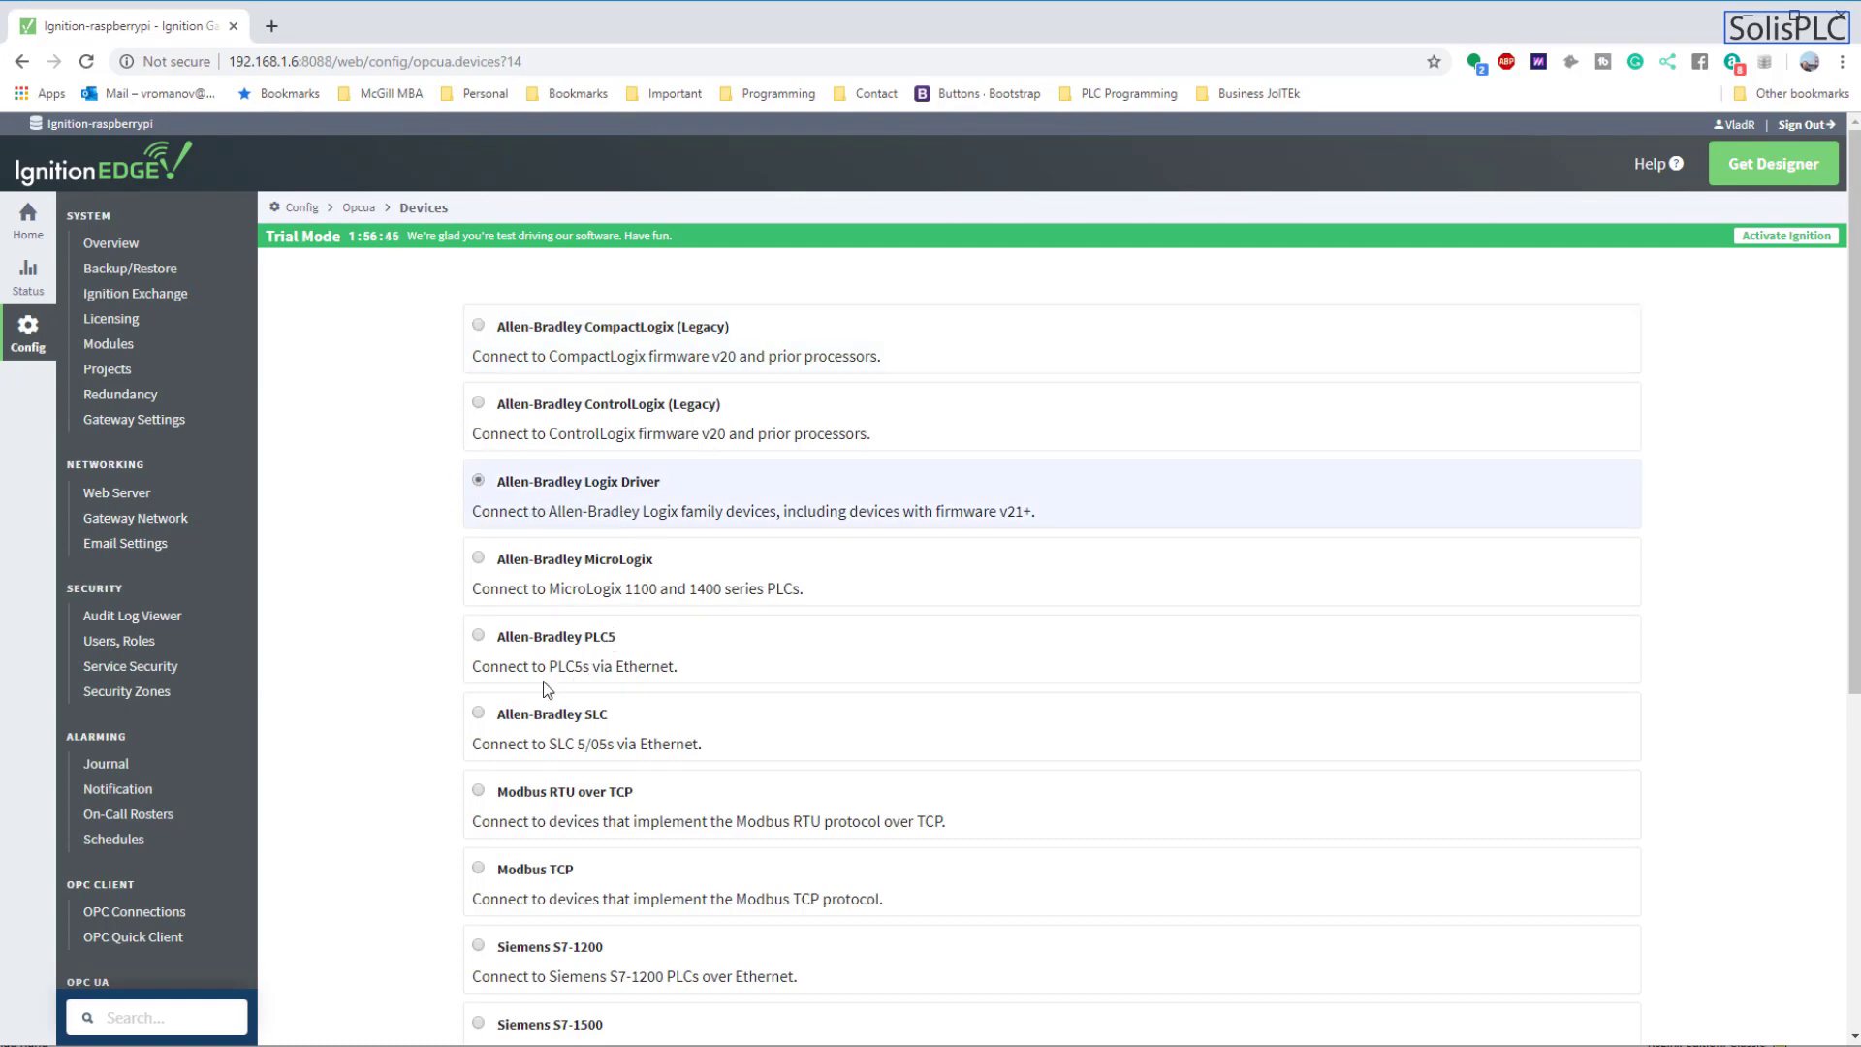
scroll(427, 690, down, 5)
scroll(423, 697, down, 1)
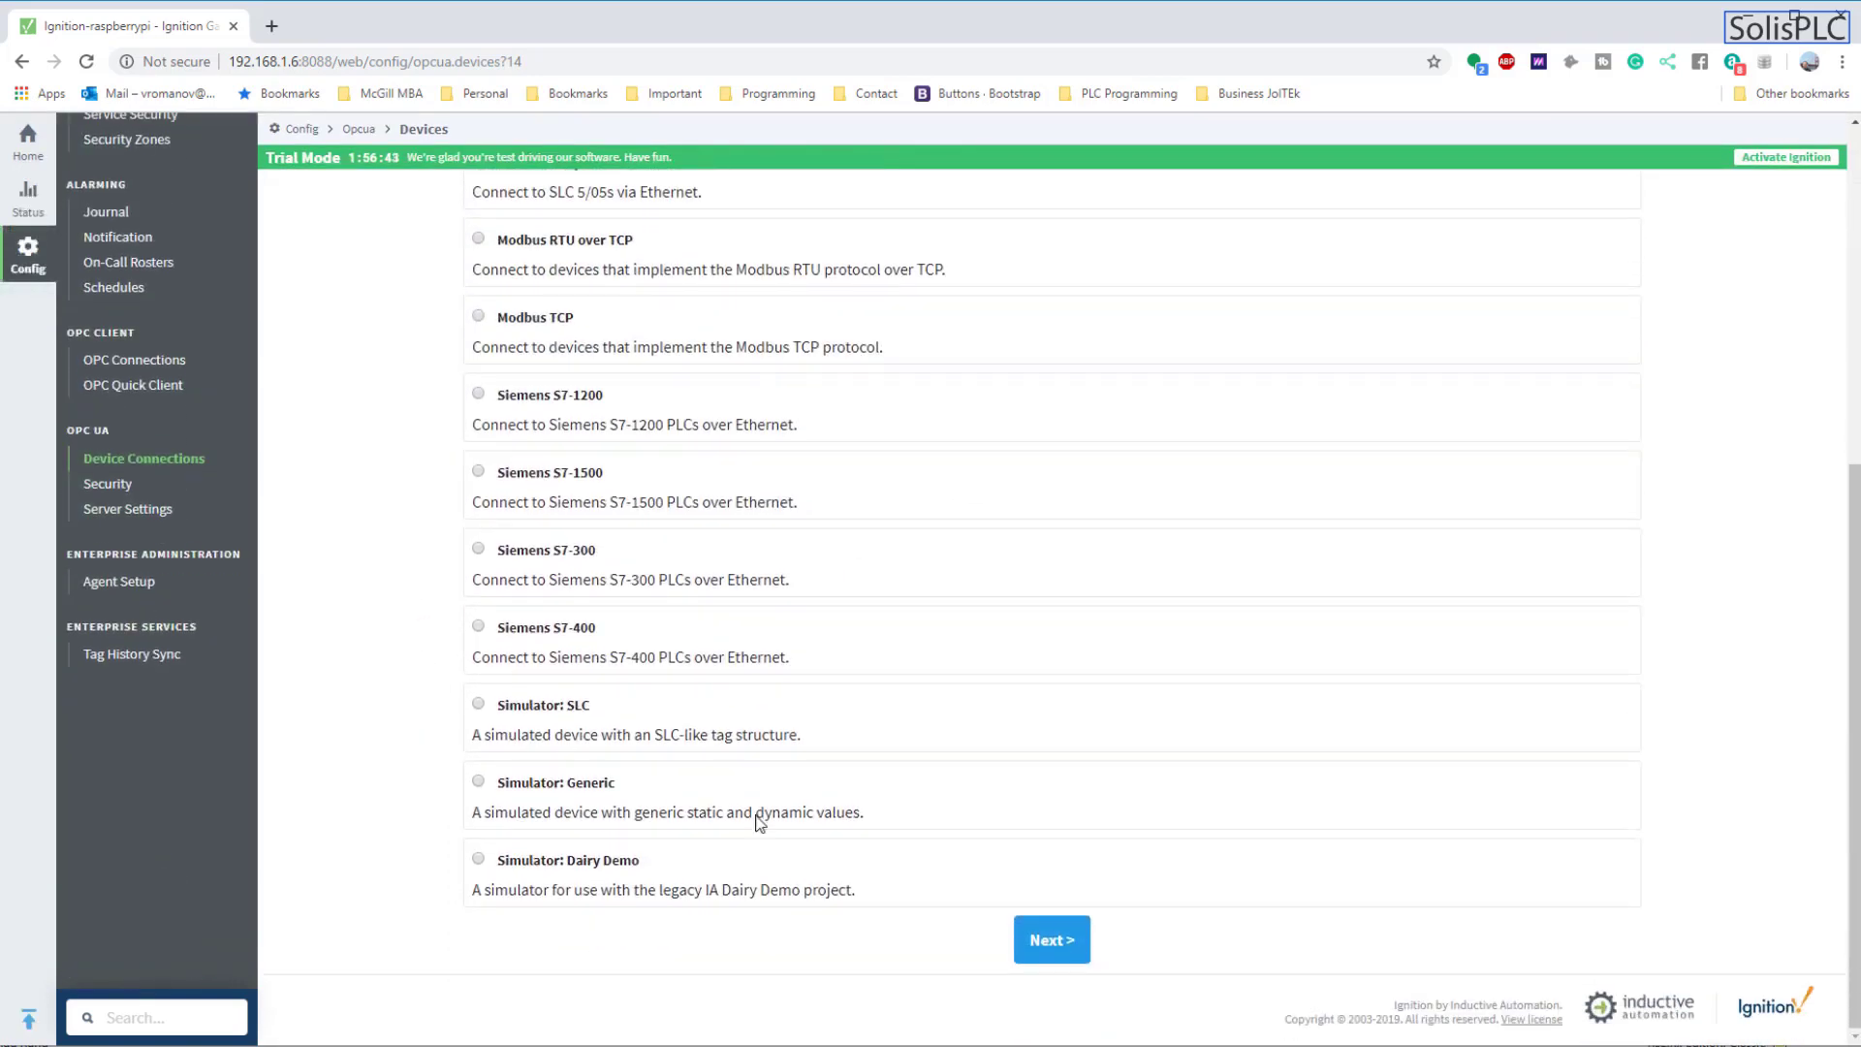
click(1041, 954)
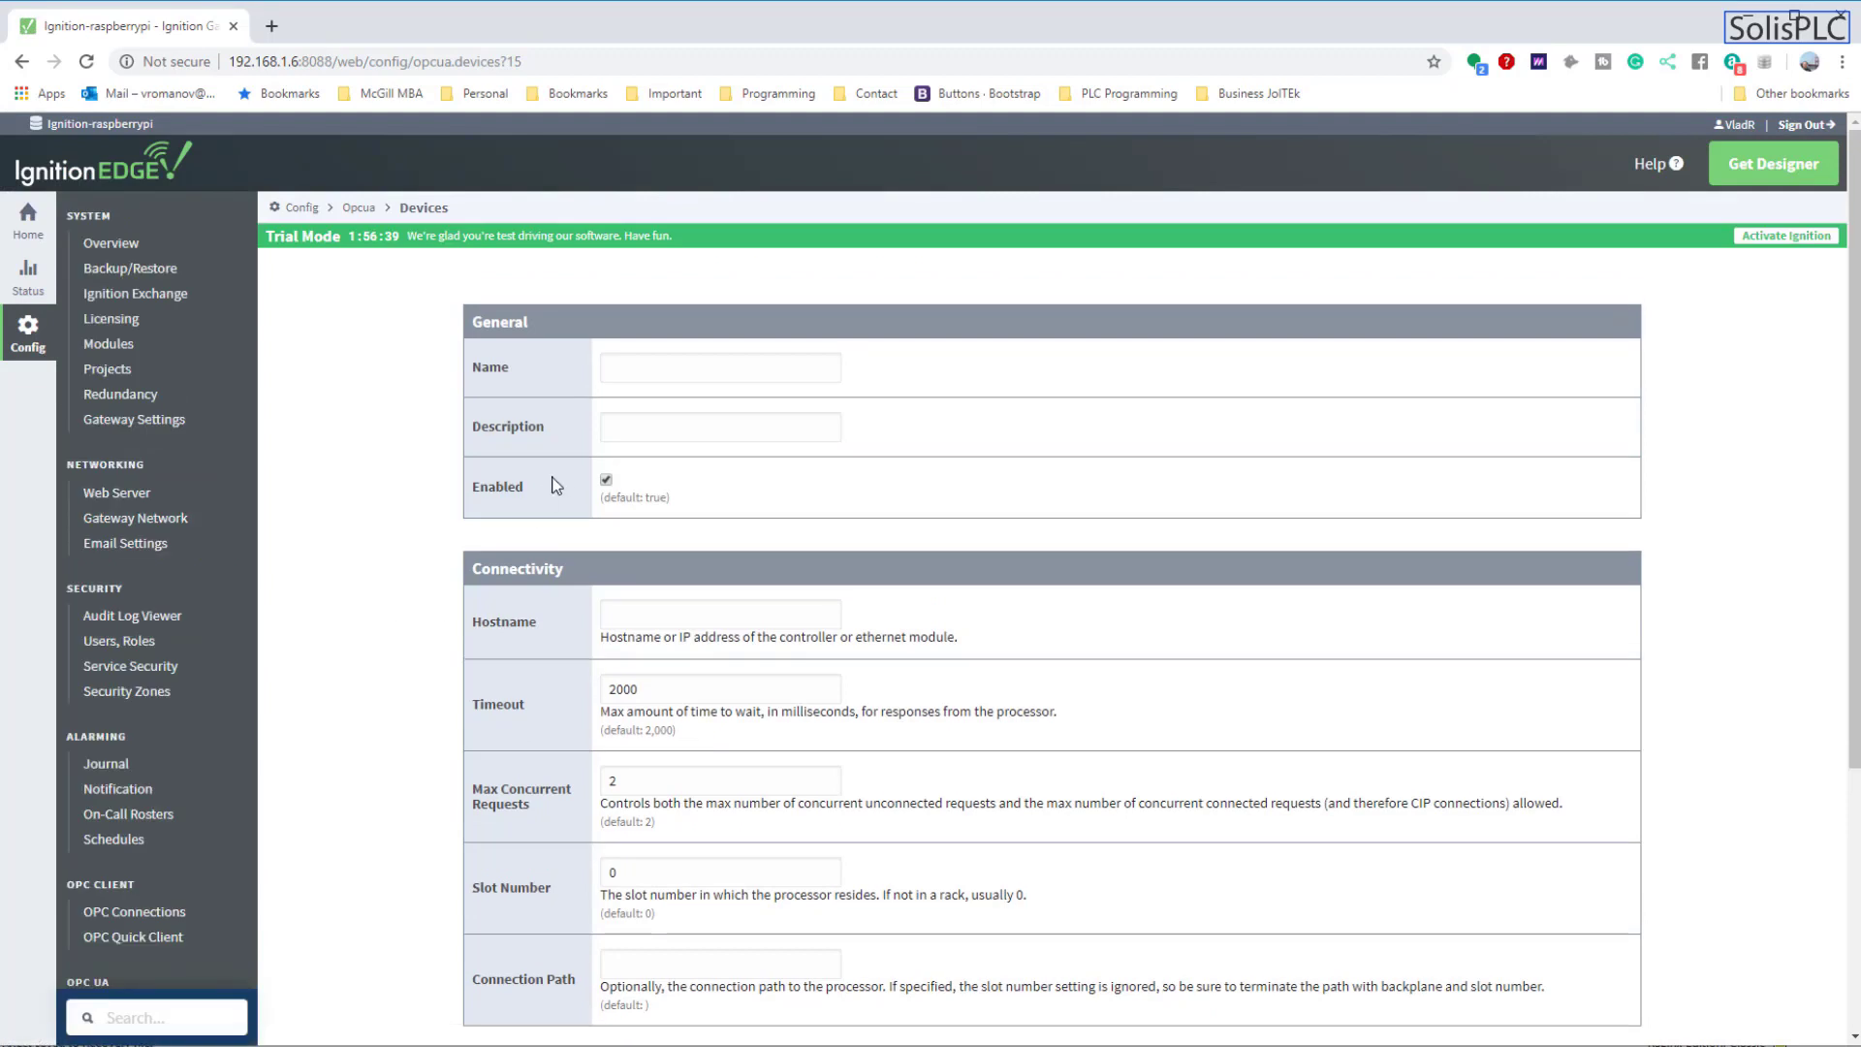
- Paste SolisPLC_CLX into the device Name field
click(652, 381)
right_click(654, 378)
click(686, 507)
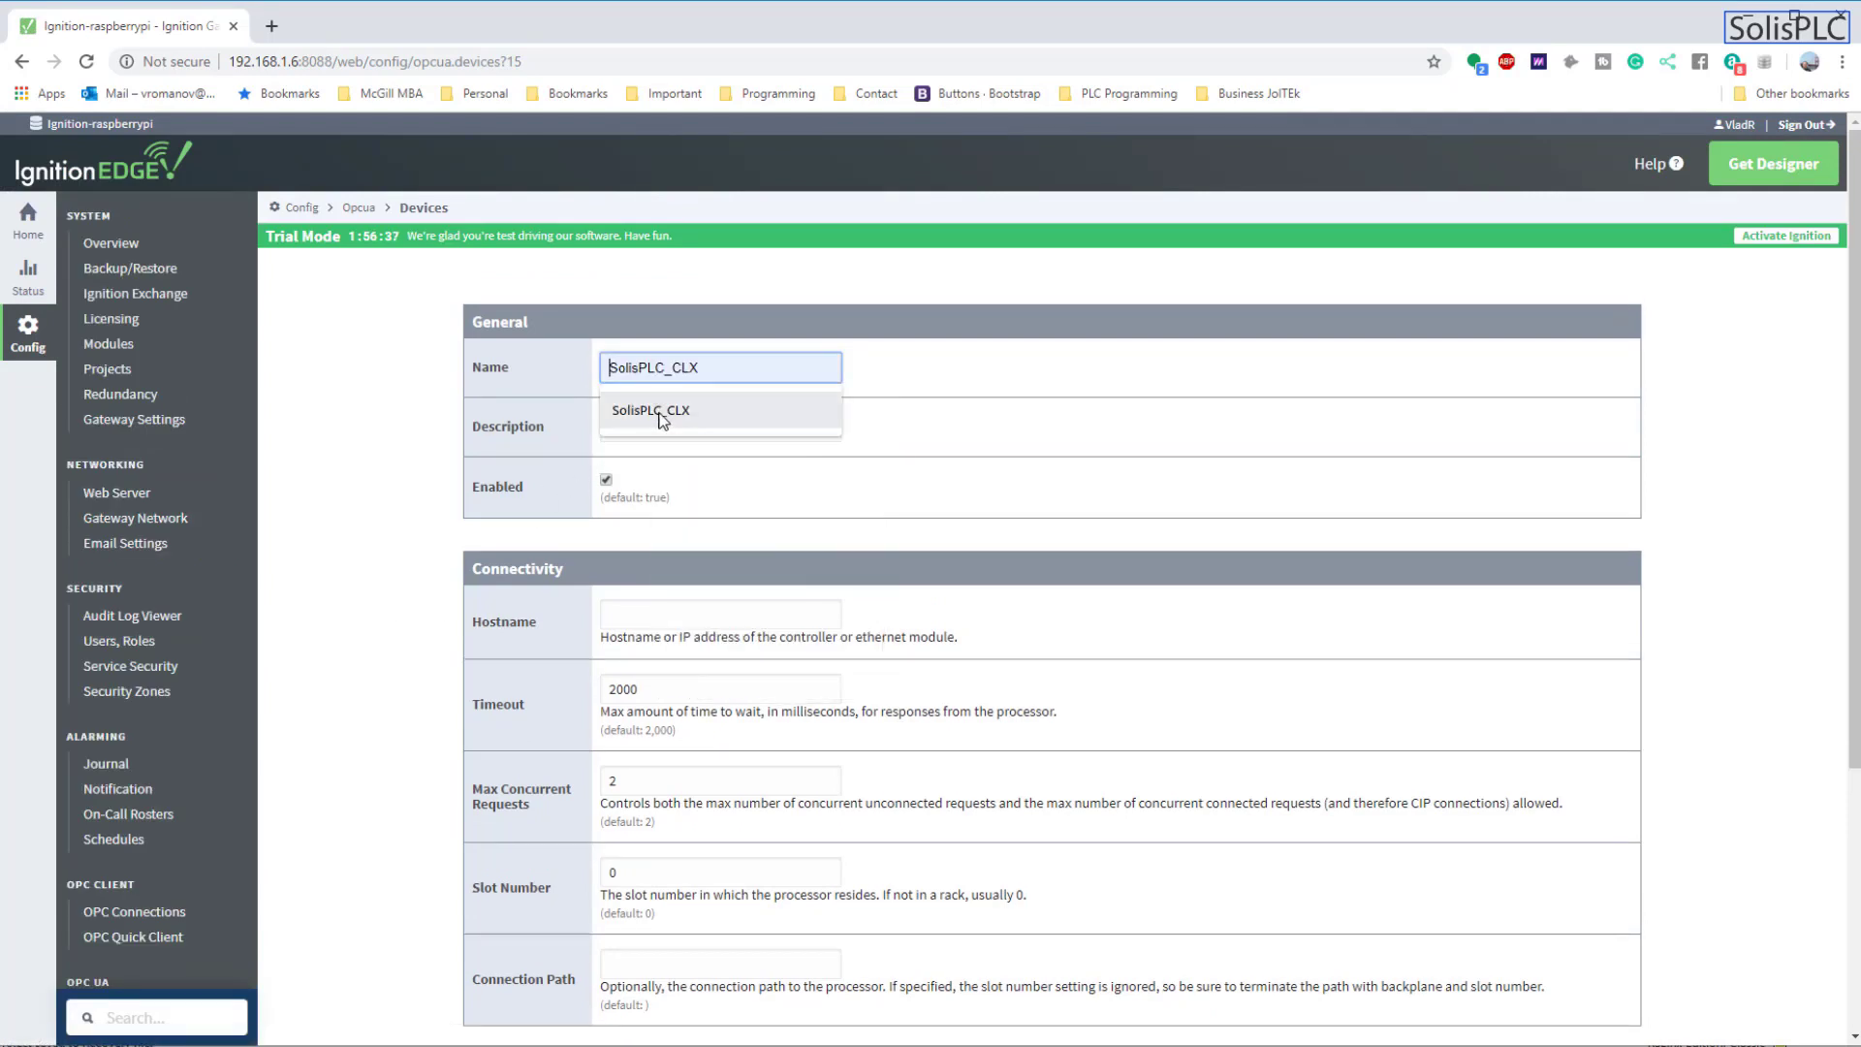
click(705, 432)
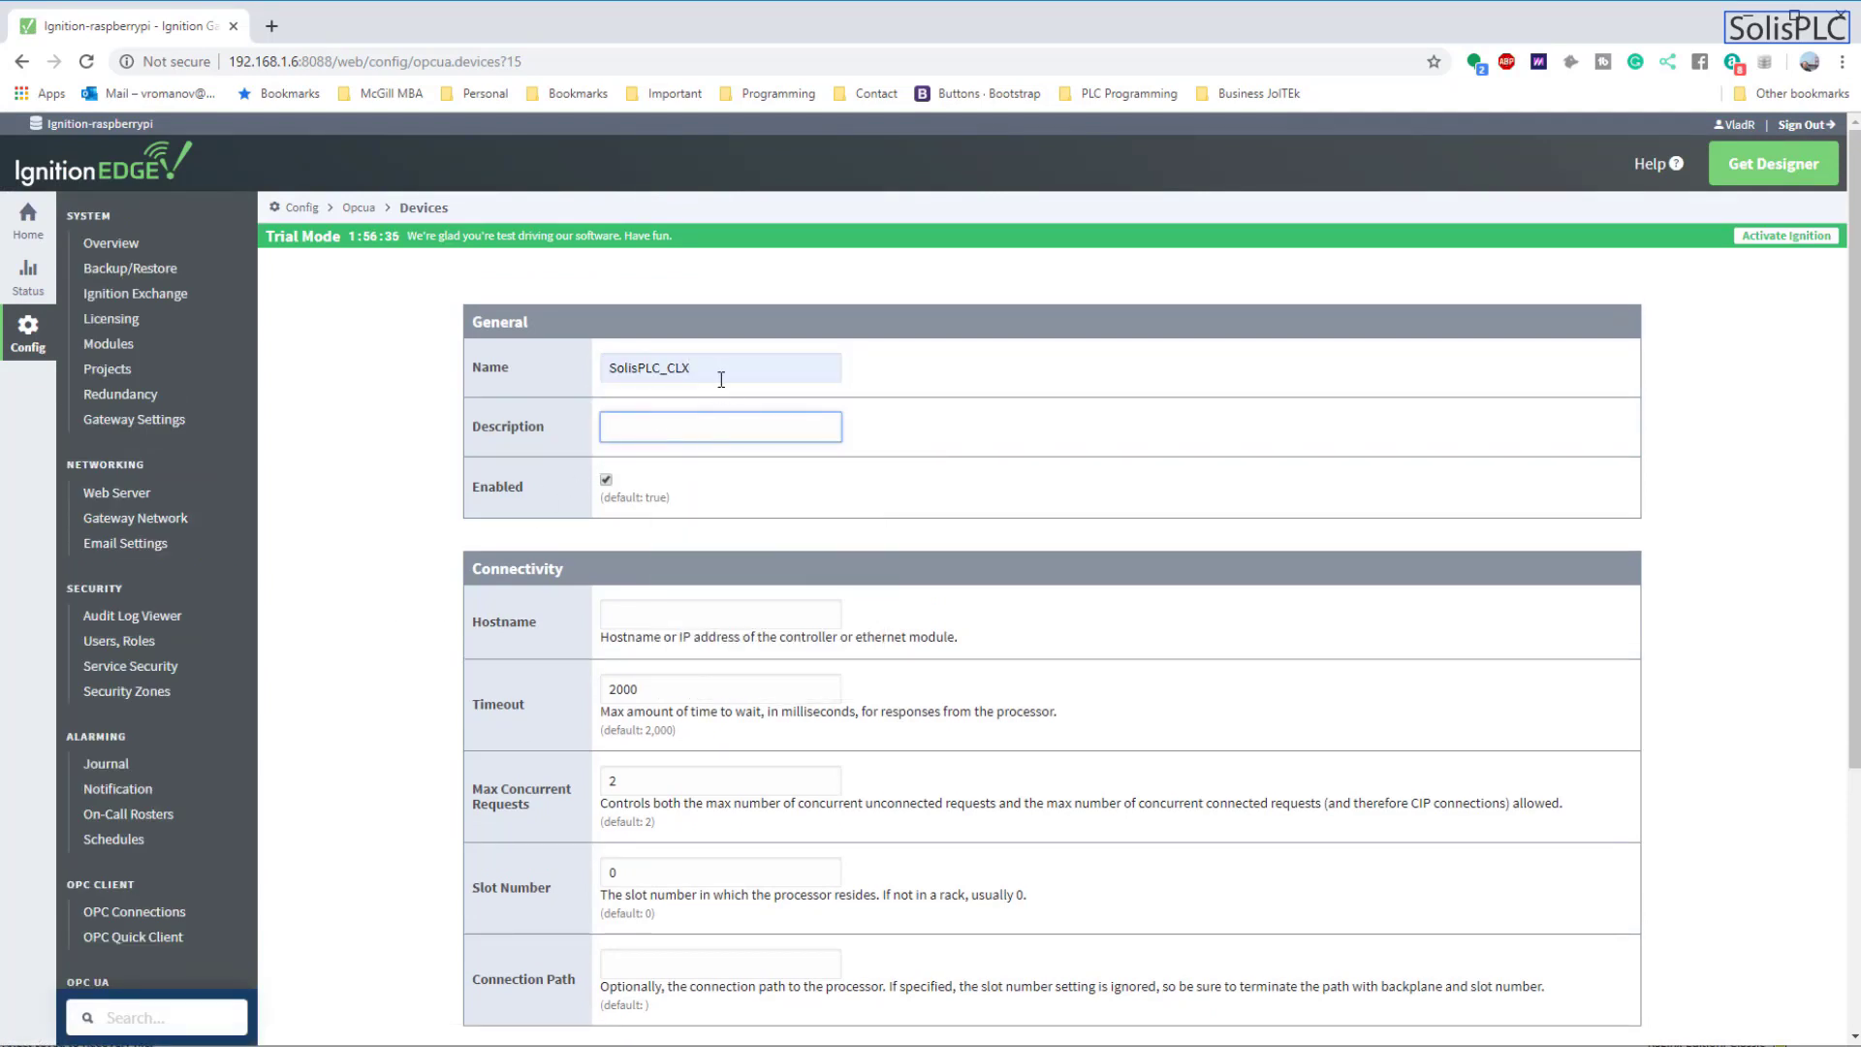
- Check the controller's IP address in Logix Designer before filling in Hostname
scroll(611, 447, down, 1)
scroll(591, 400, down, 1)
click(612, 412)
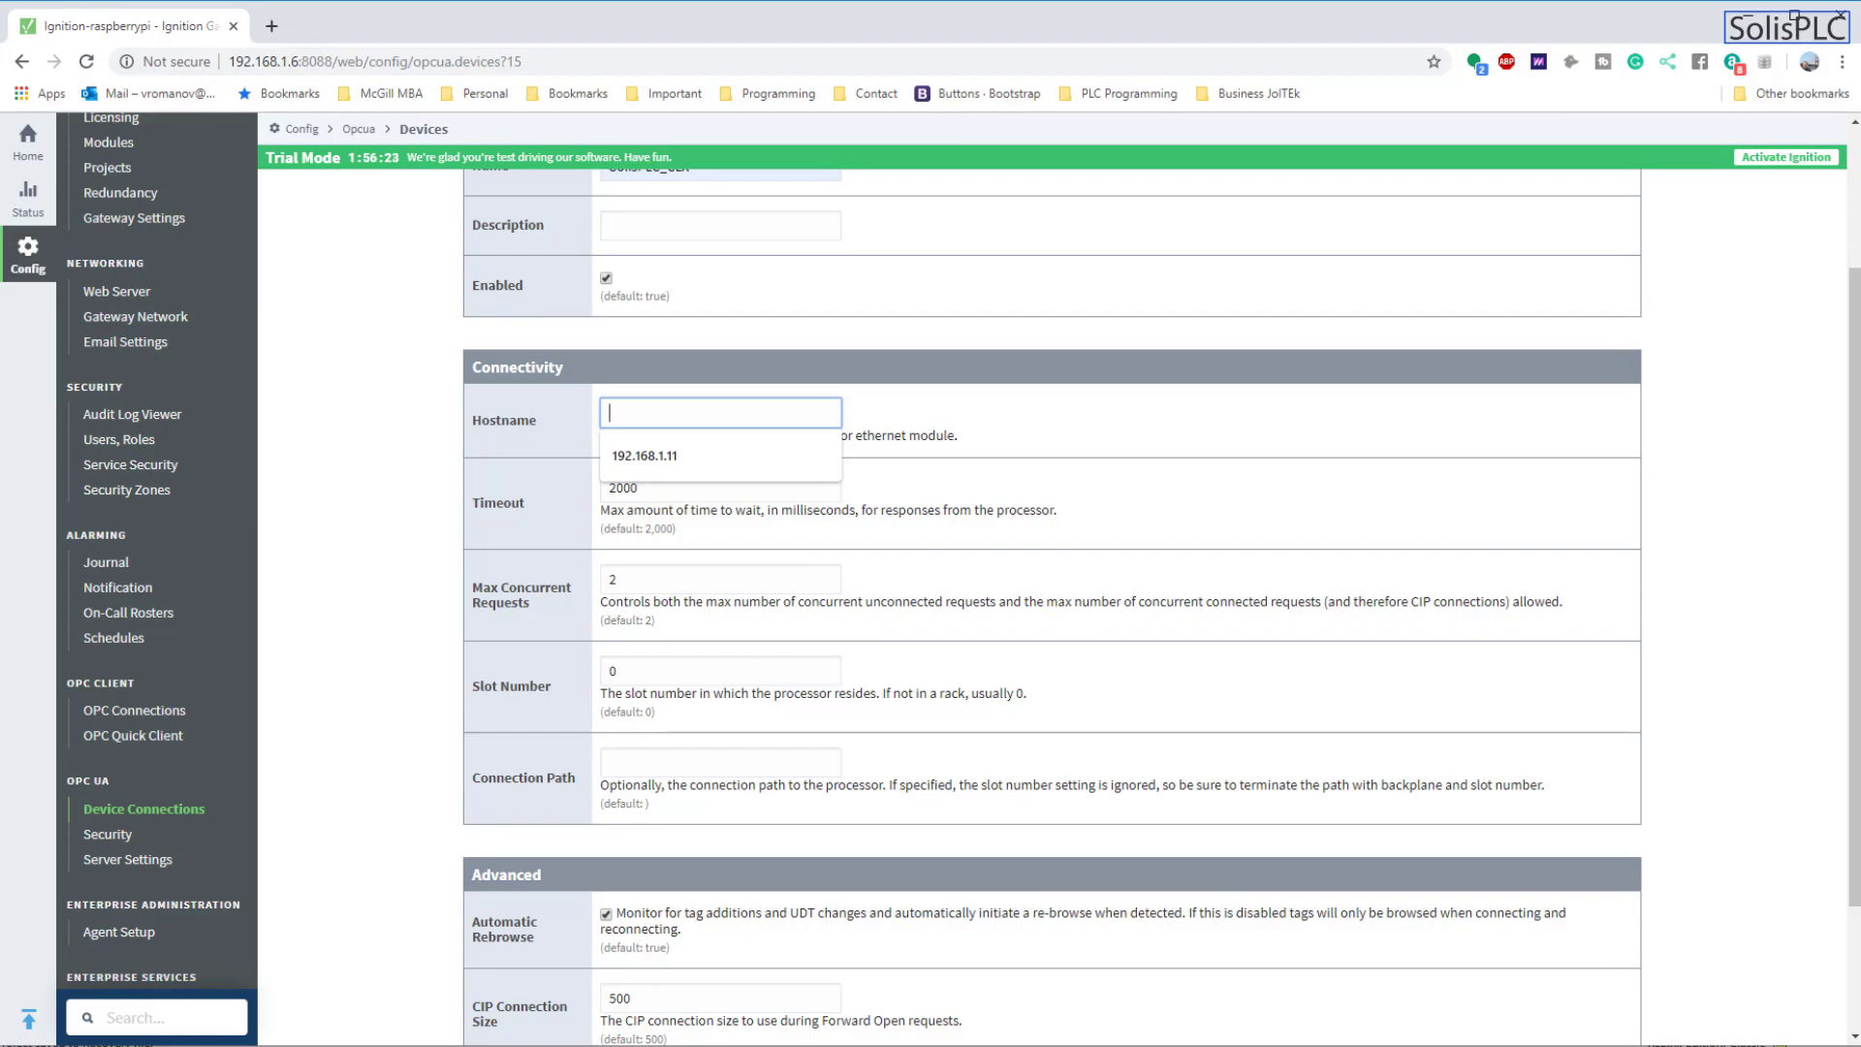
key(alt+Tab)
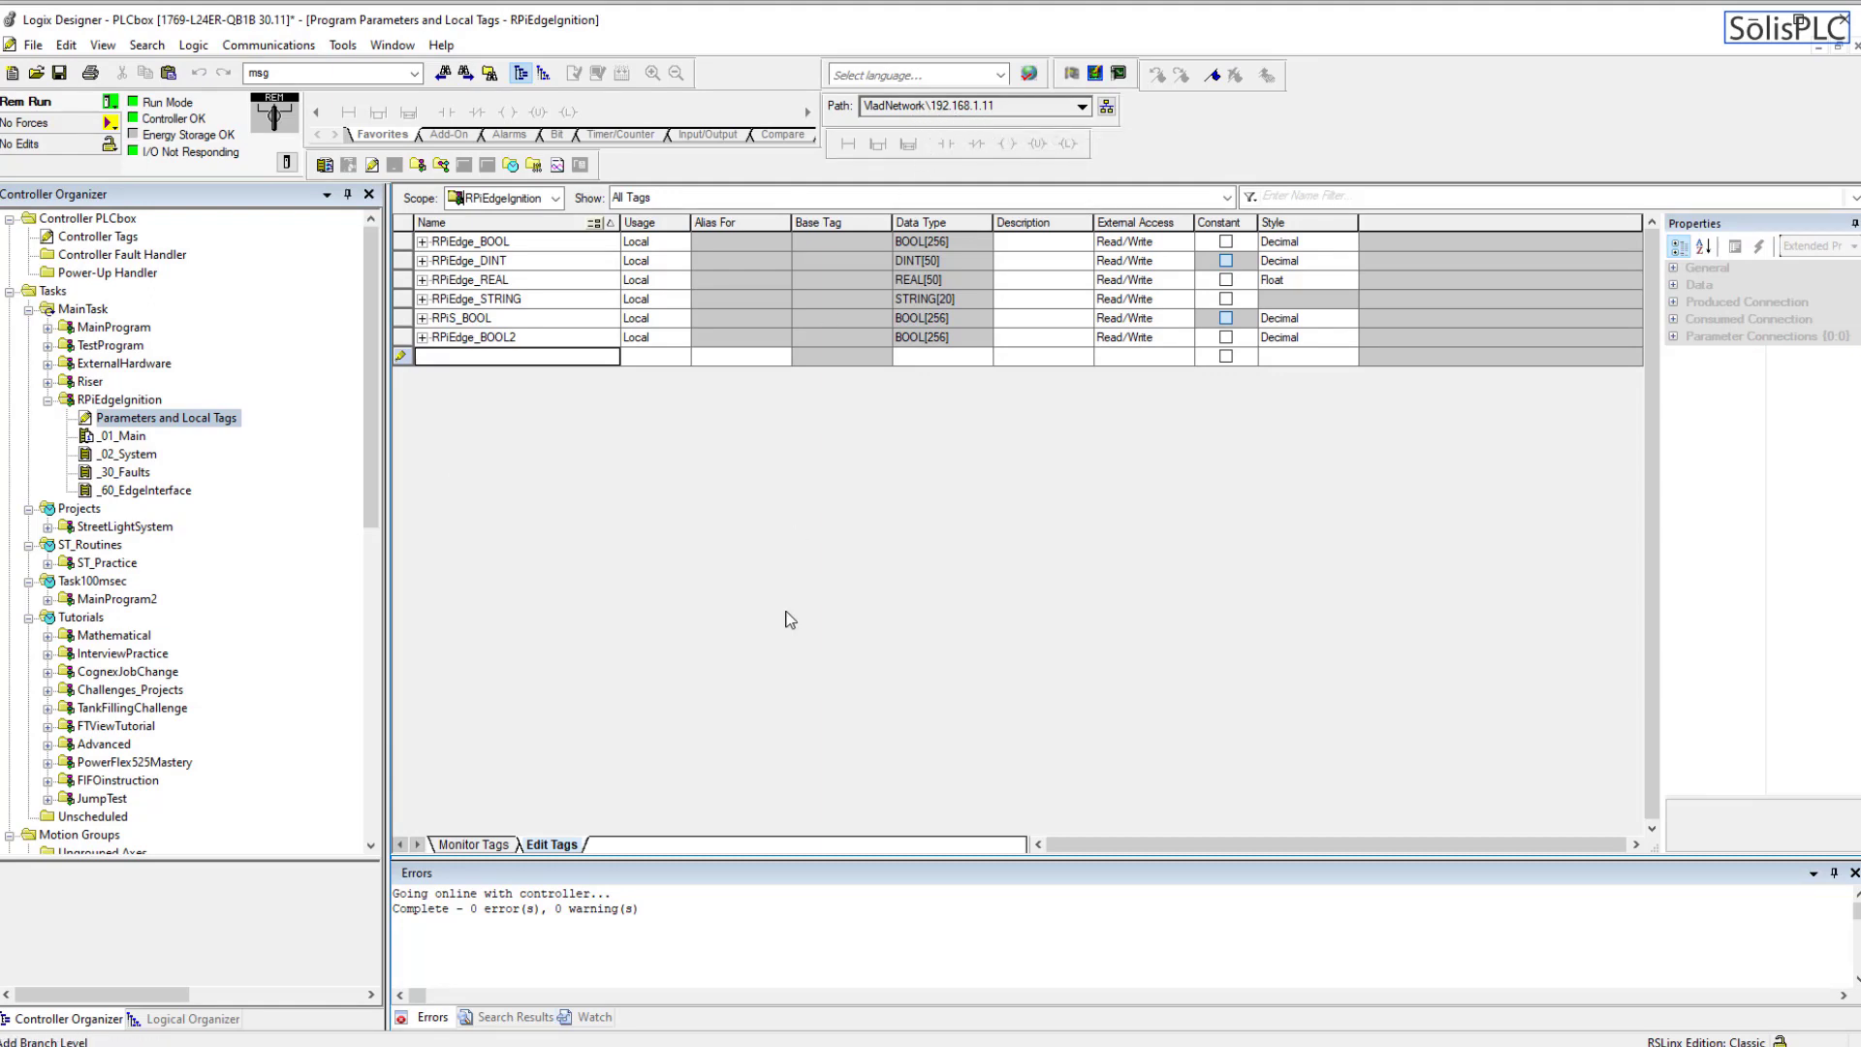
key(alt+Tab)
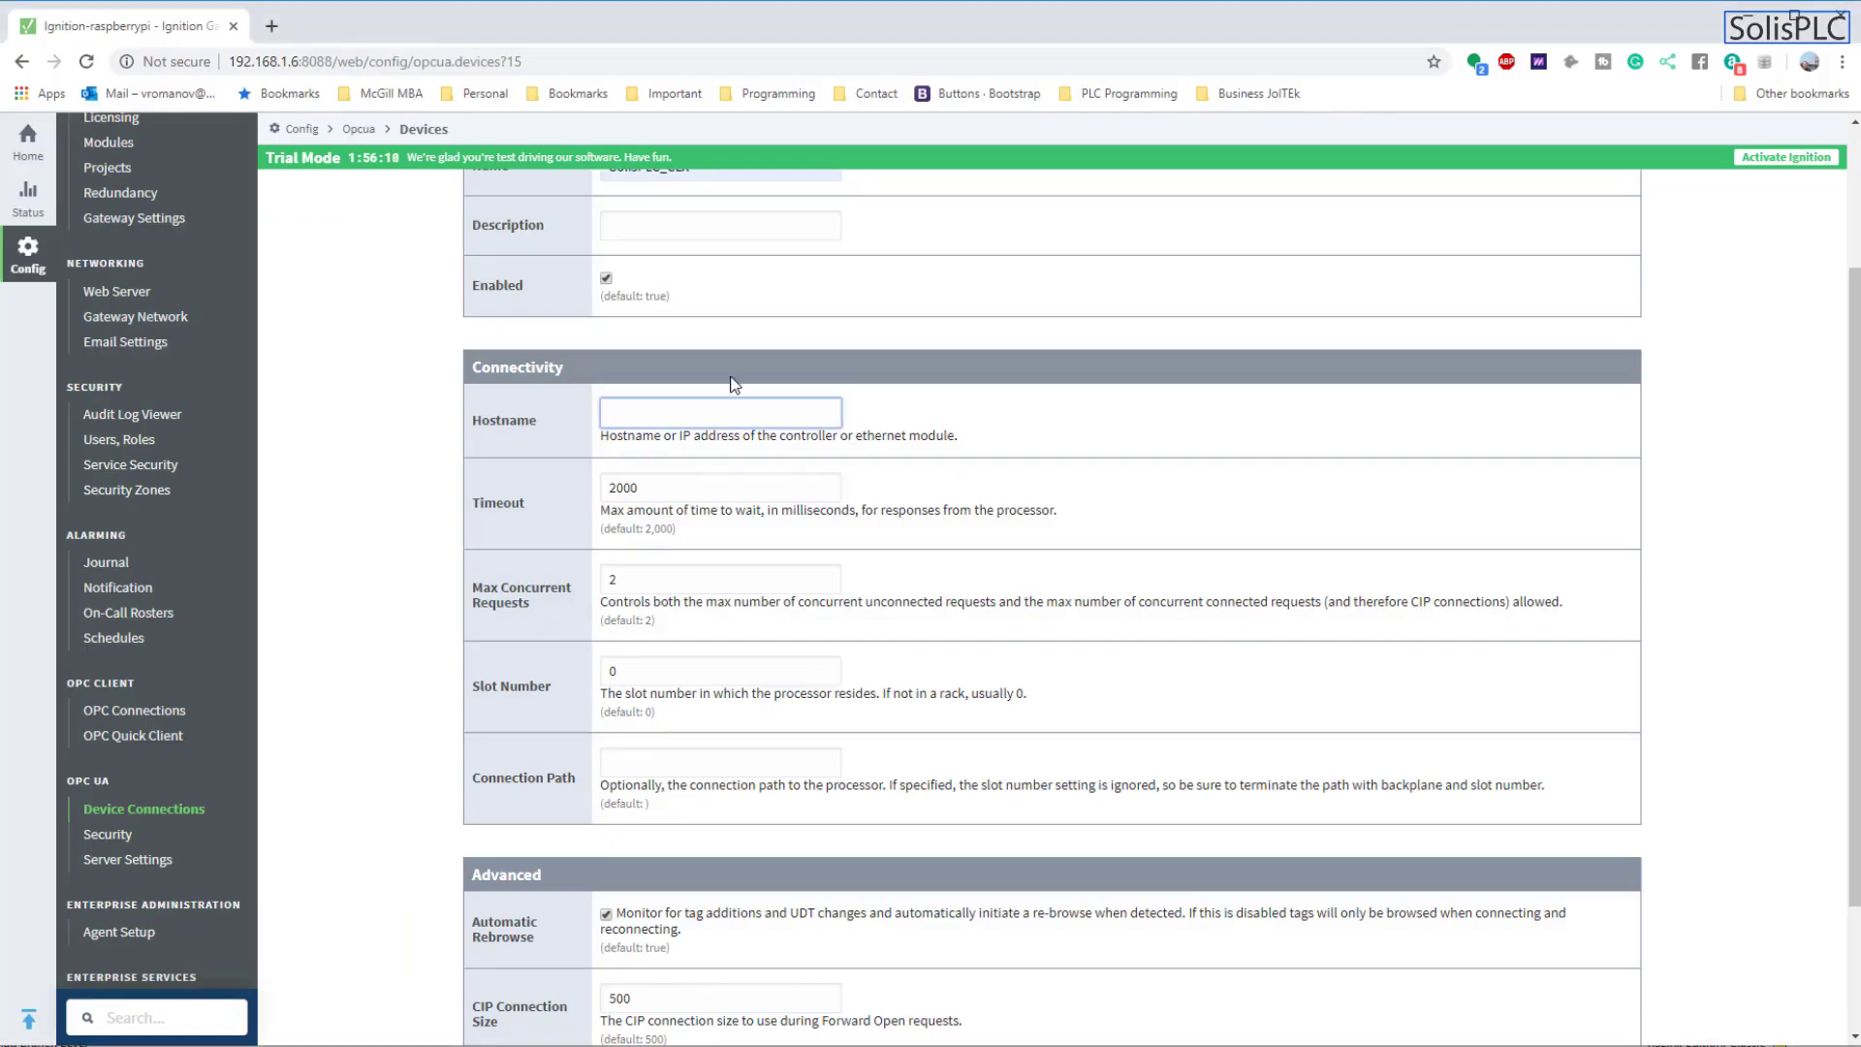
- Fill in Hostname 192.168.1.11 from the autofill suggestion
click(706, 412)
click(666, 452)
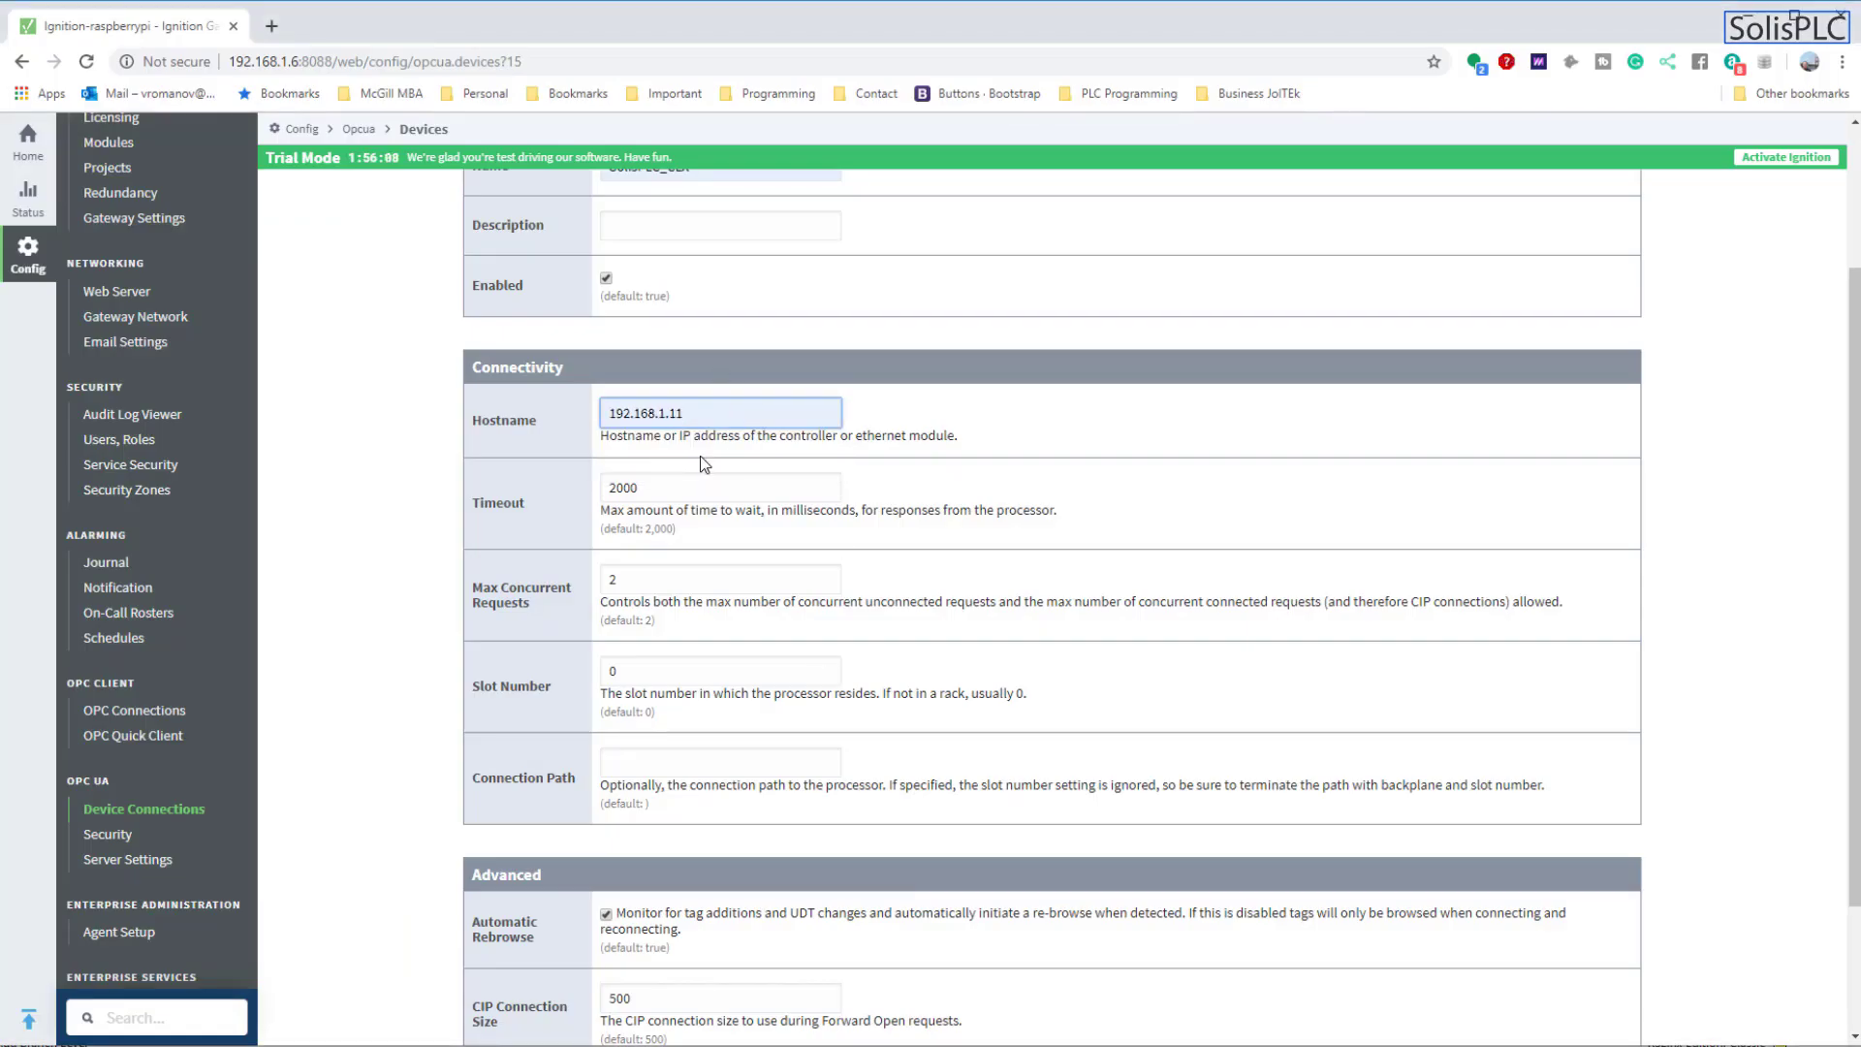
click(690, 486)
- Keep the default Timeout of 2000 and Slot Number 0
scroll(719, 525, down, 1)
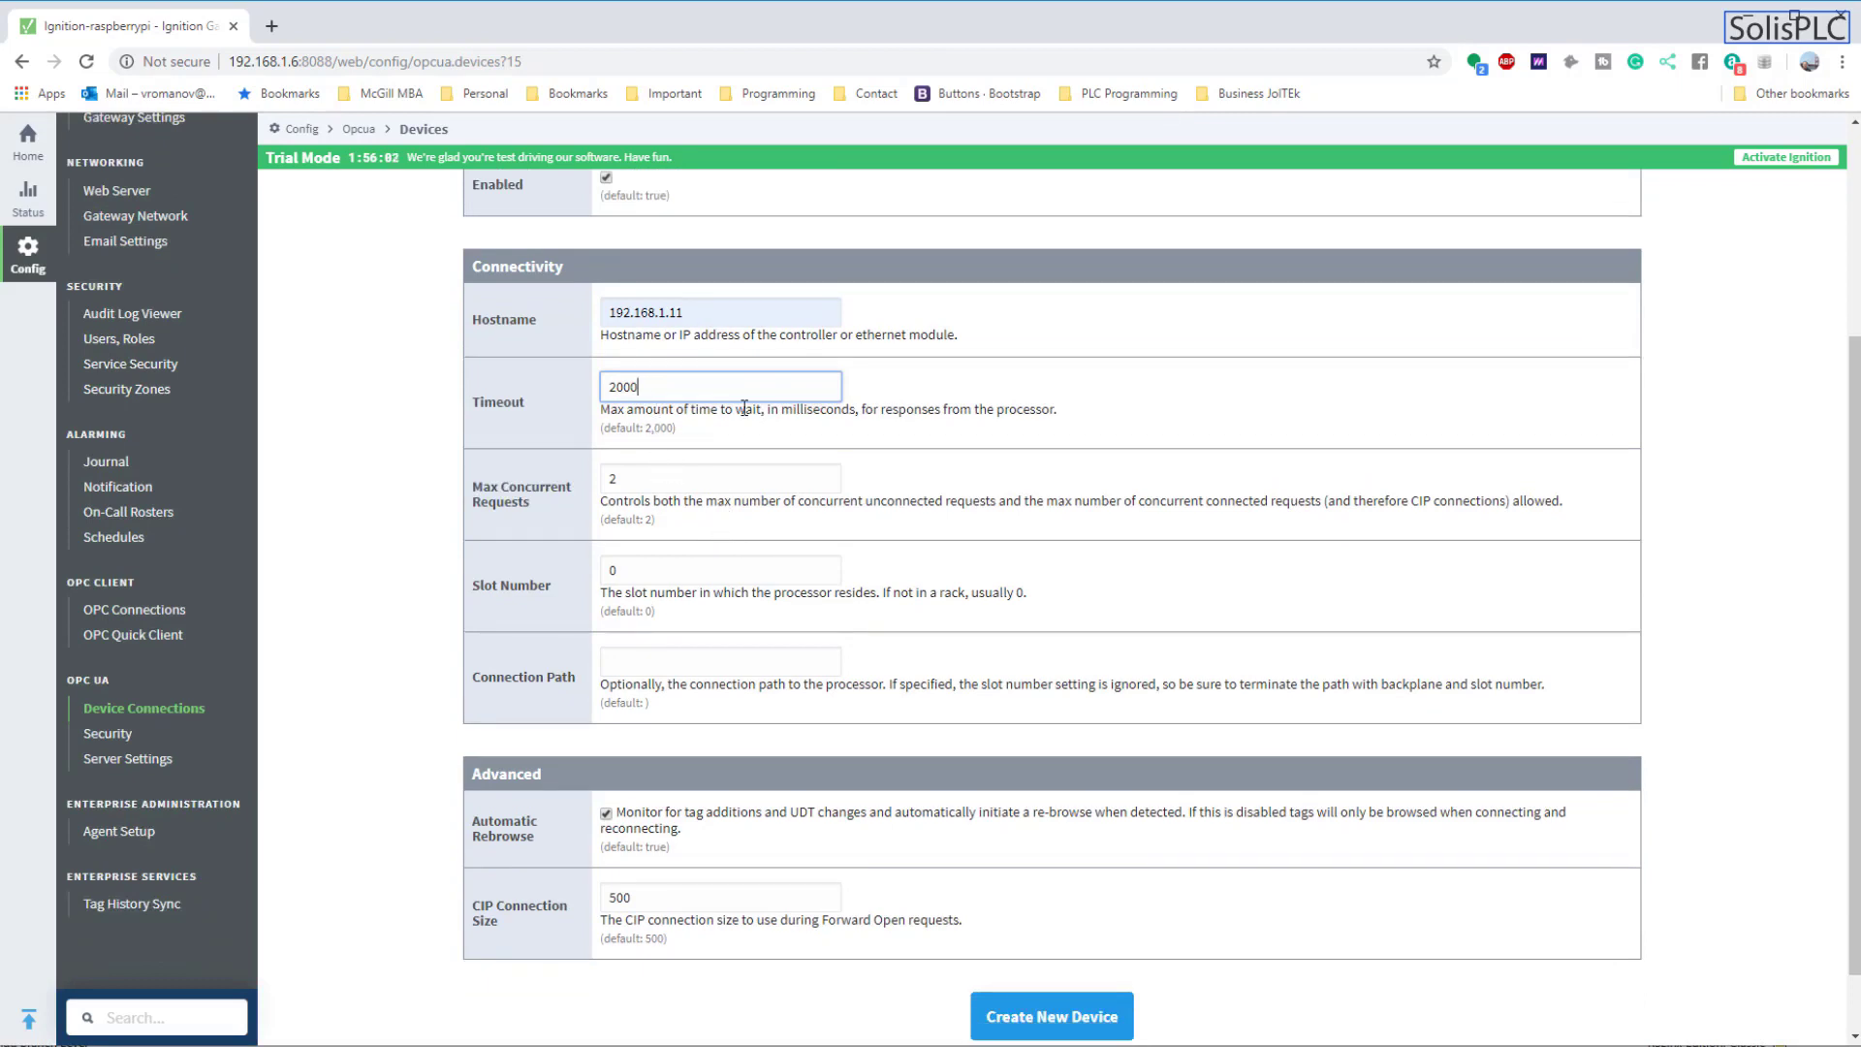
drag(608, 412, 896, 407)
click(895, 407)
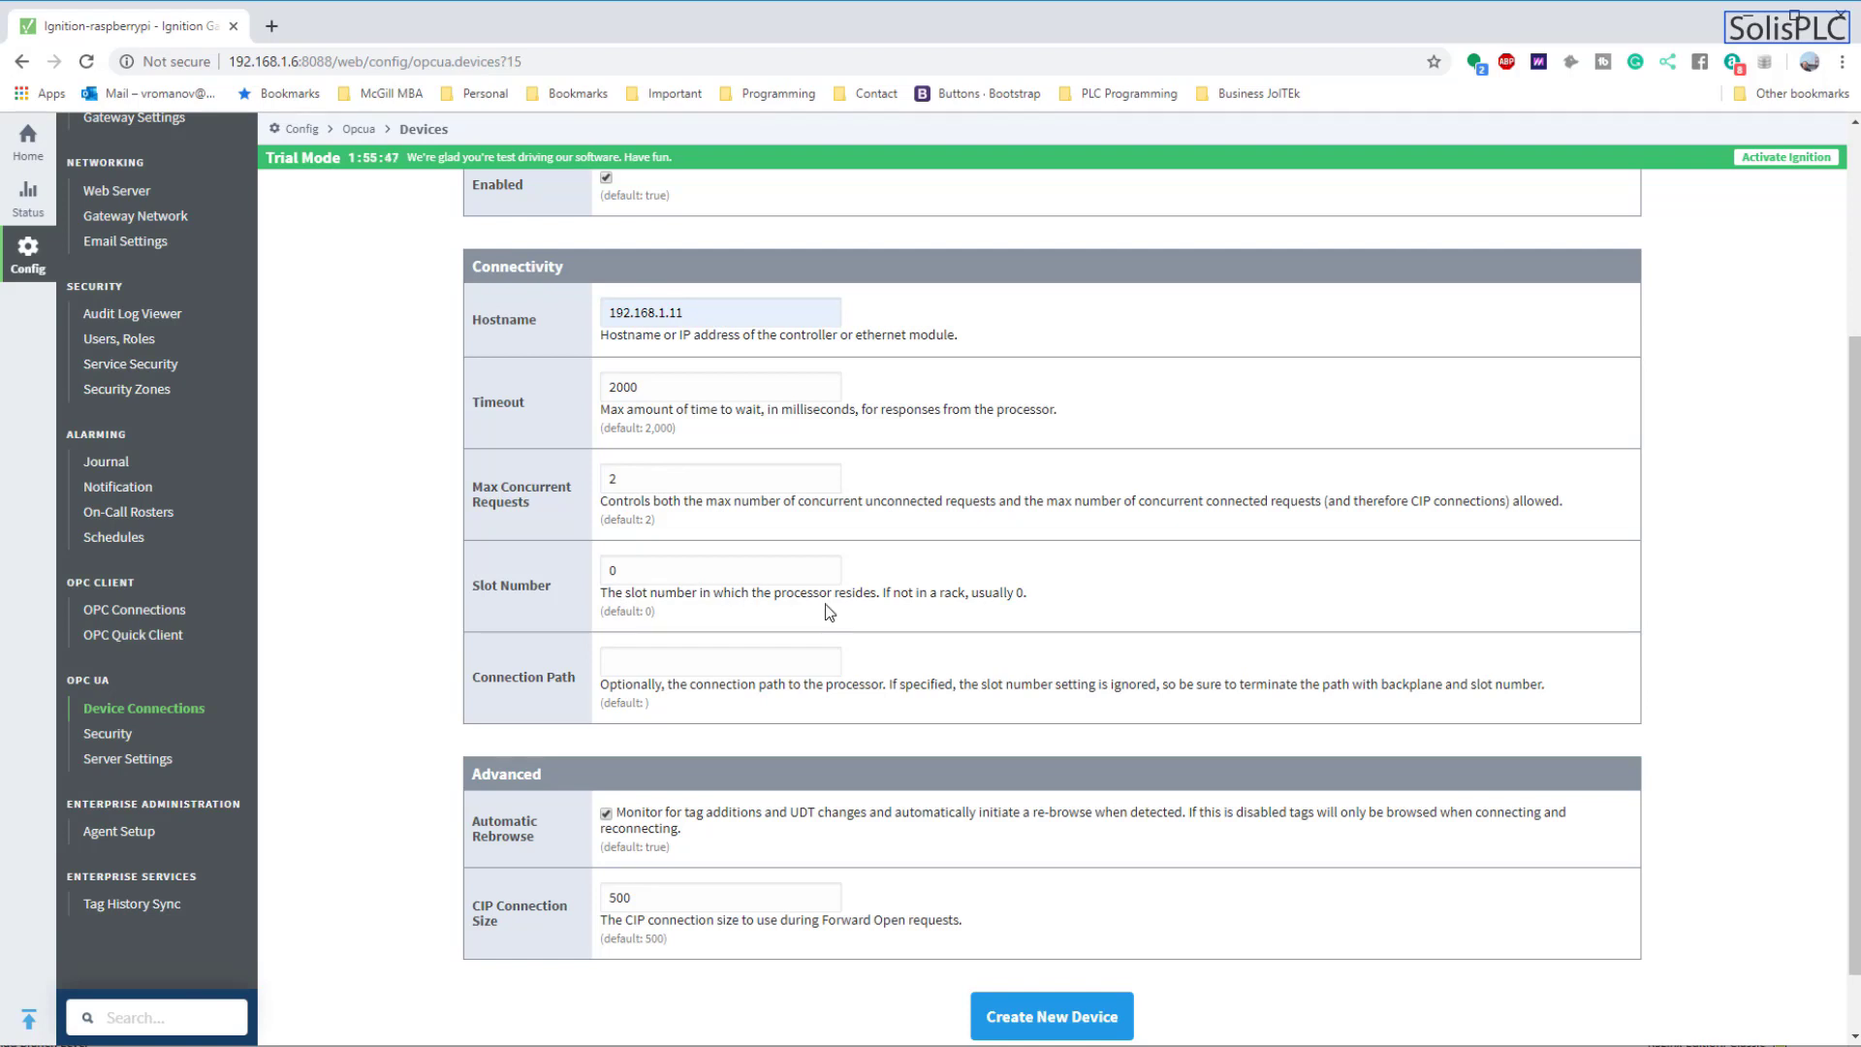
double_click(702, 580)
click(887, 564)
scroll(676, 719, down, 1)
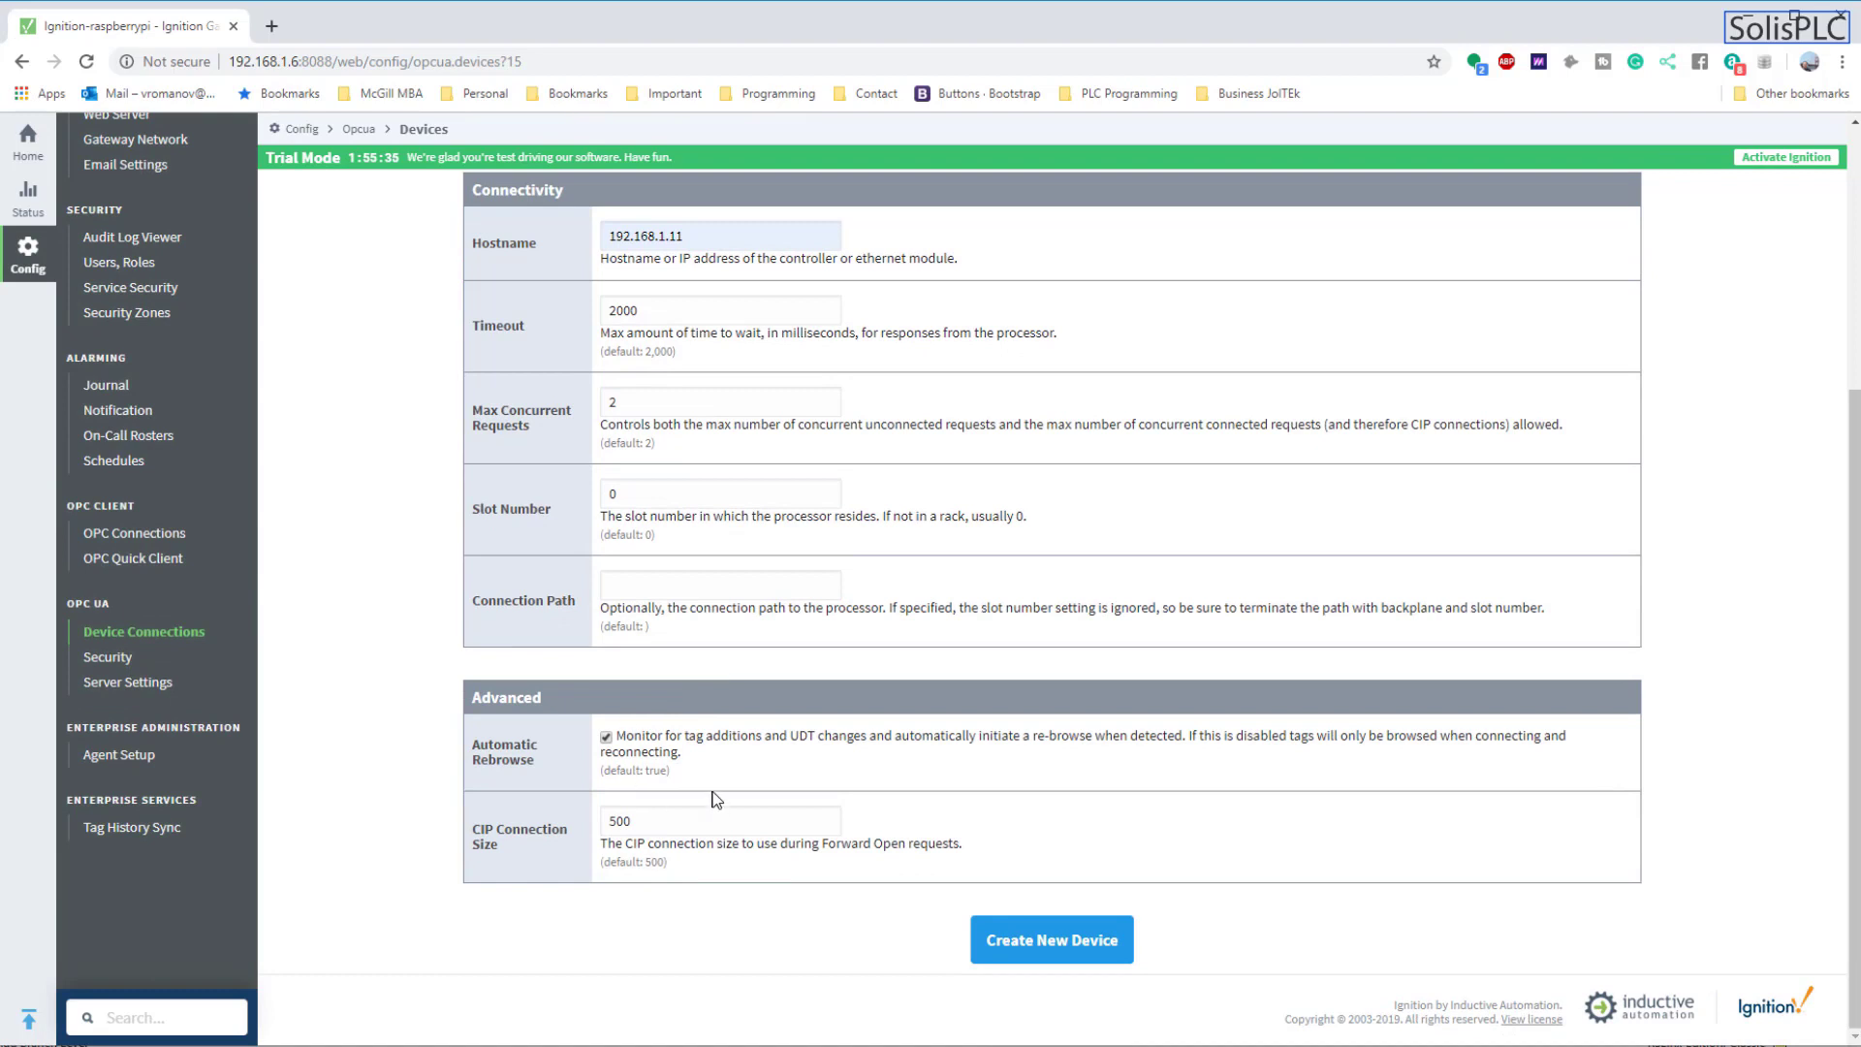
- Create the SolisPLC_CLX device and verify it shows Connected with the Logix Driver
click(1045, 957)
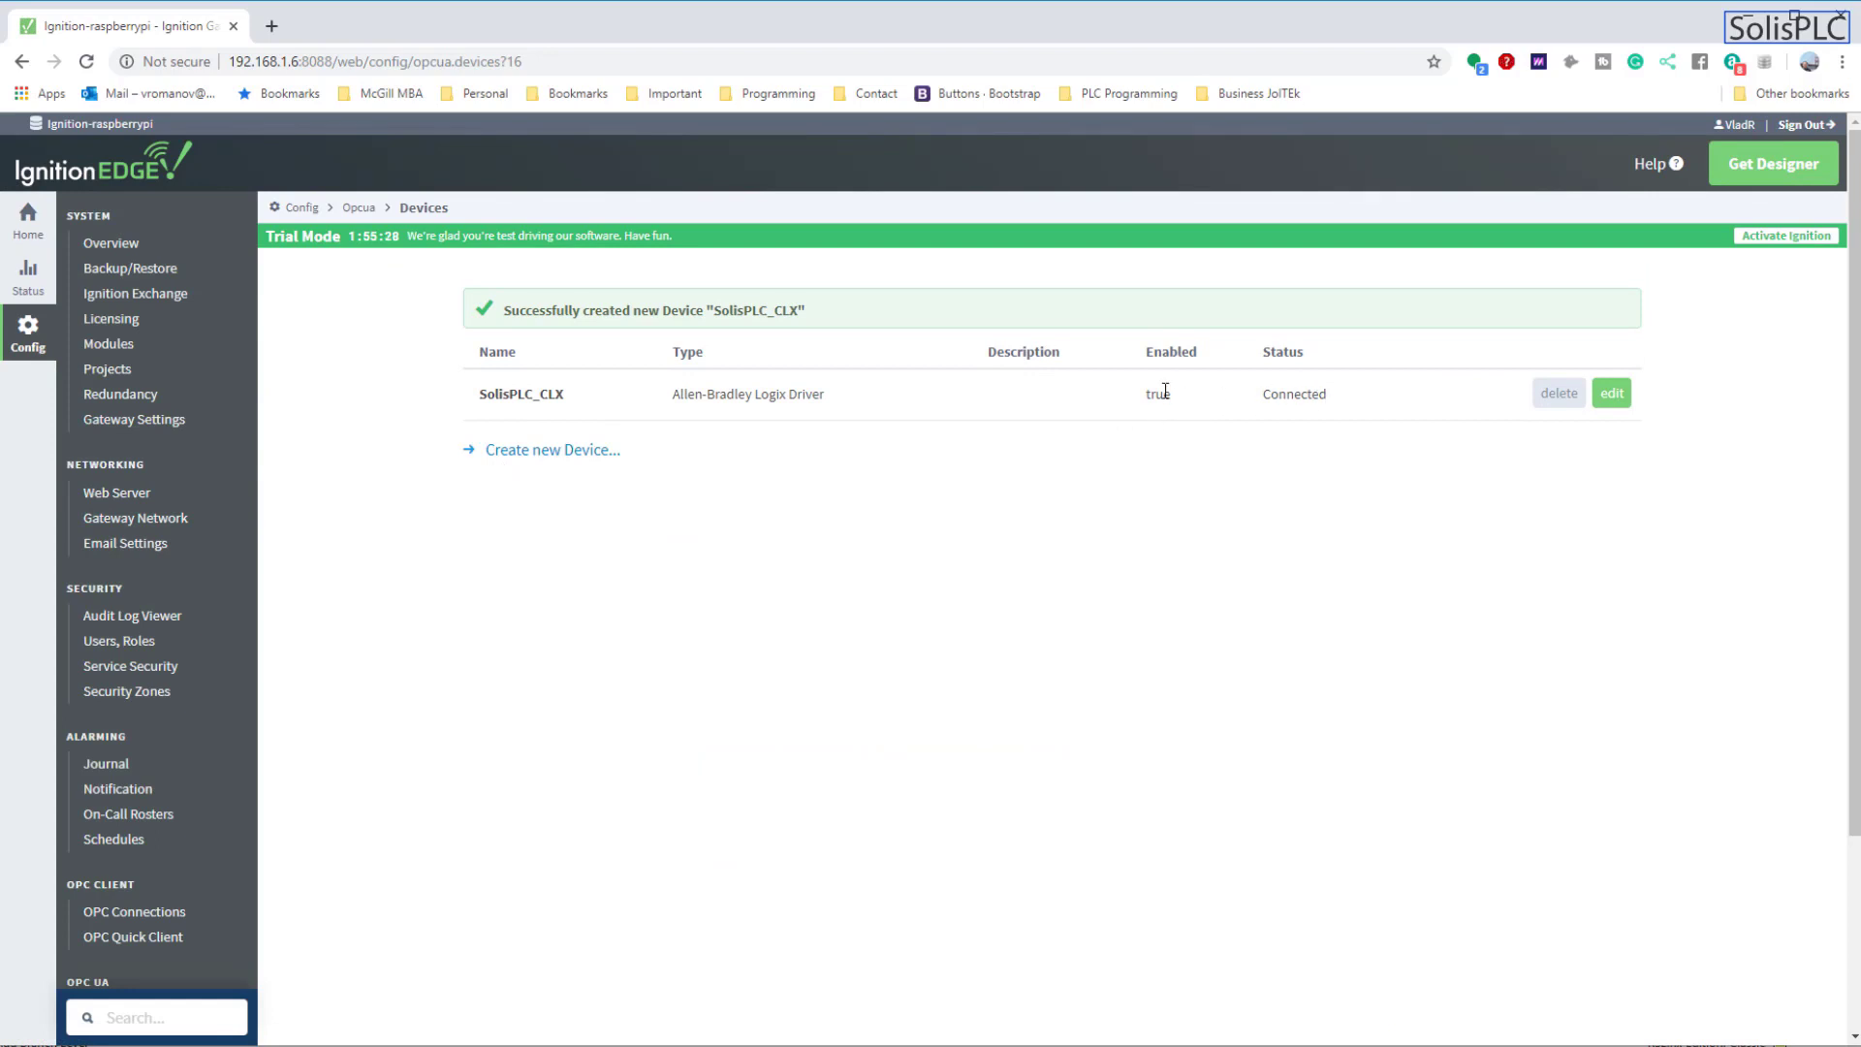
drag(1286, 395, 1292, 397)
double_click(1291, 398)
click(1191, 610)
scroll(187, 741, down, 2)
scroll(188, 742, down, 2)
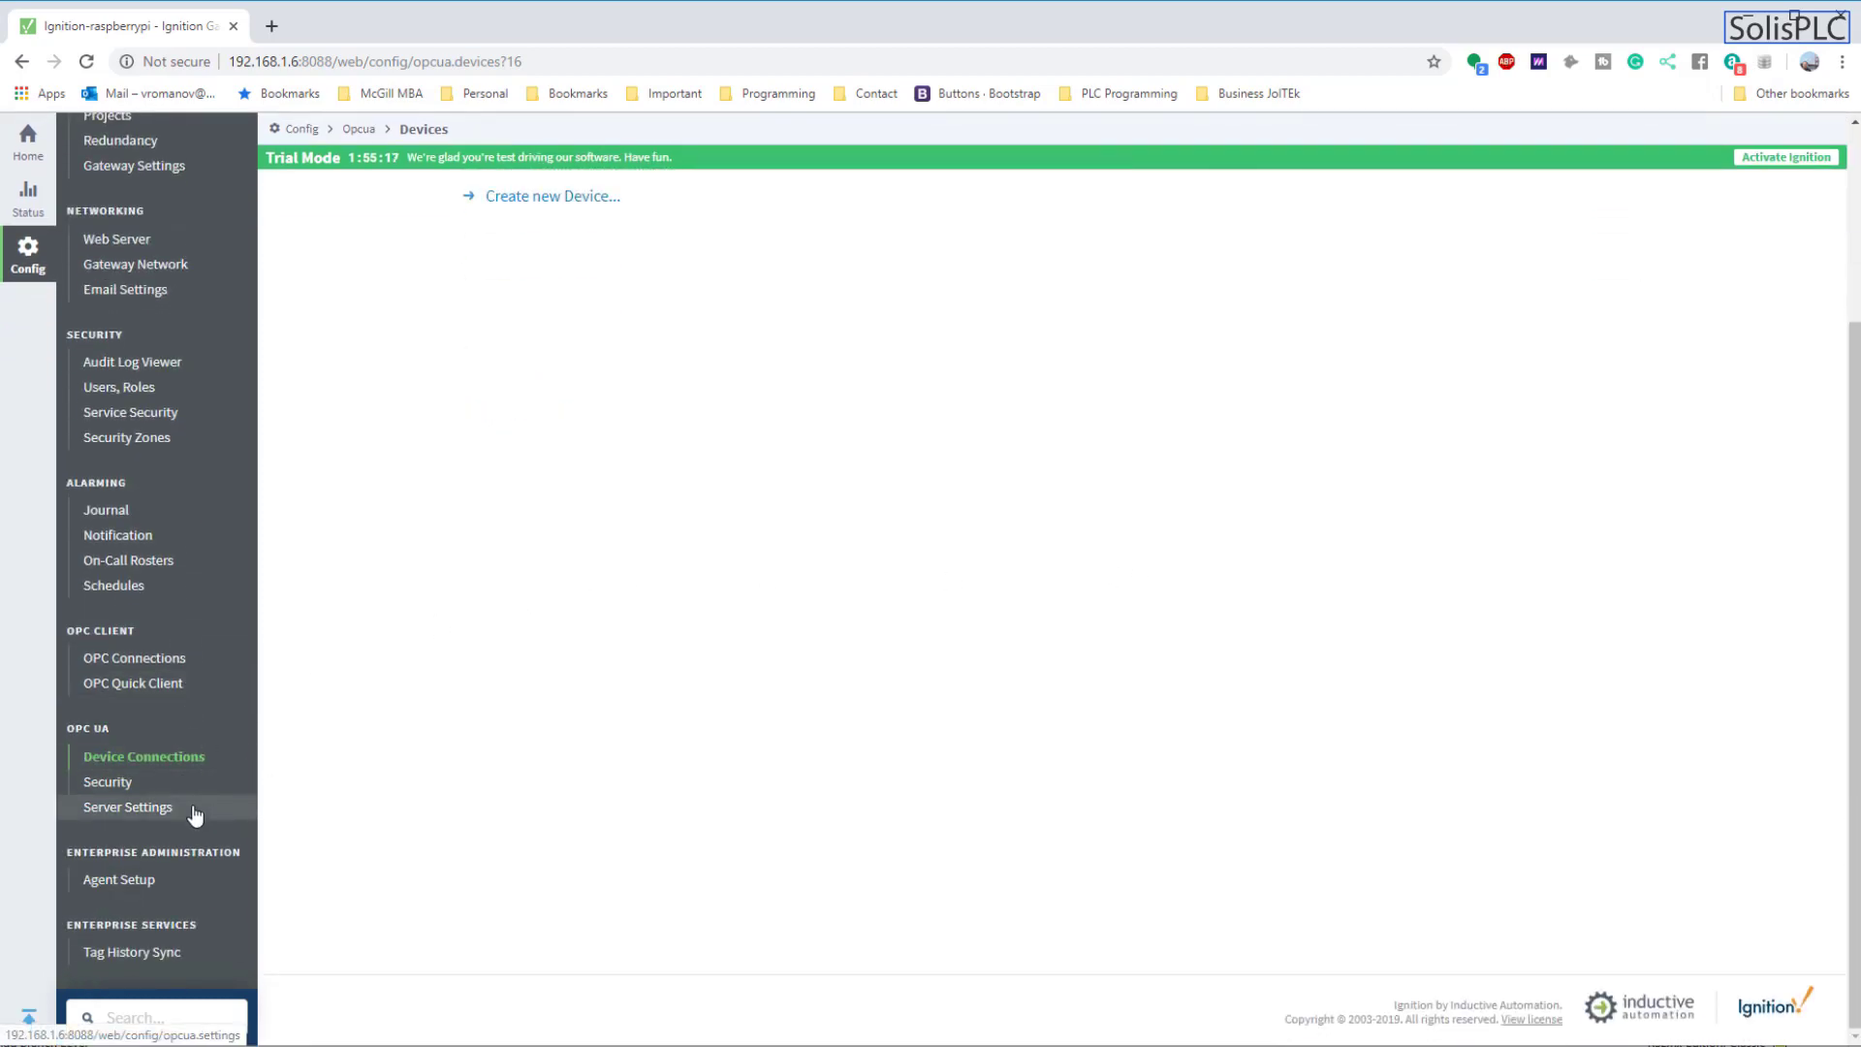
- In OPC Quick Client, expand Ignition OPC UA Server > Devices > [SolisPLC_CLX] to show its folders
click(190, 692)
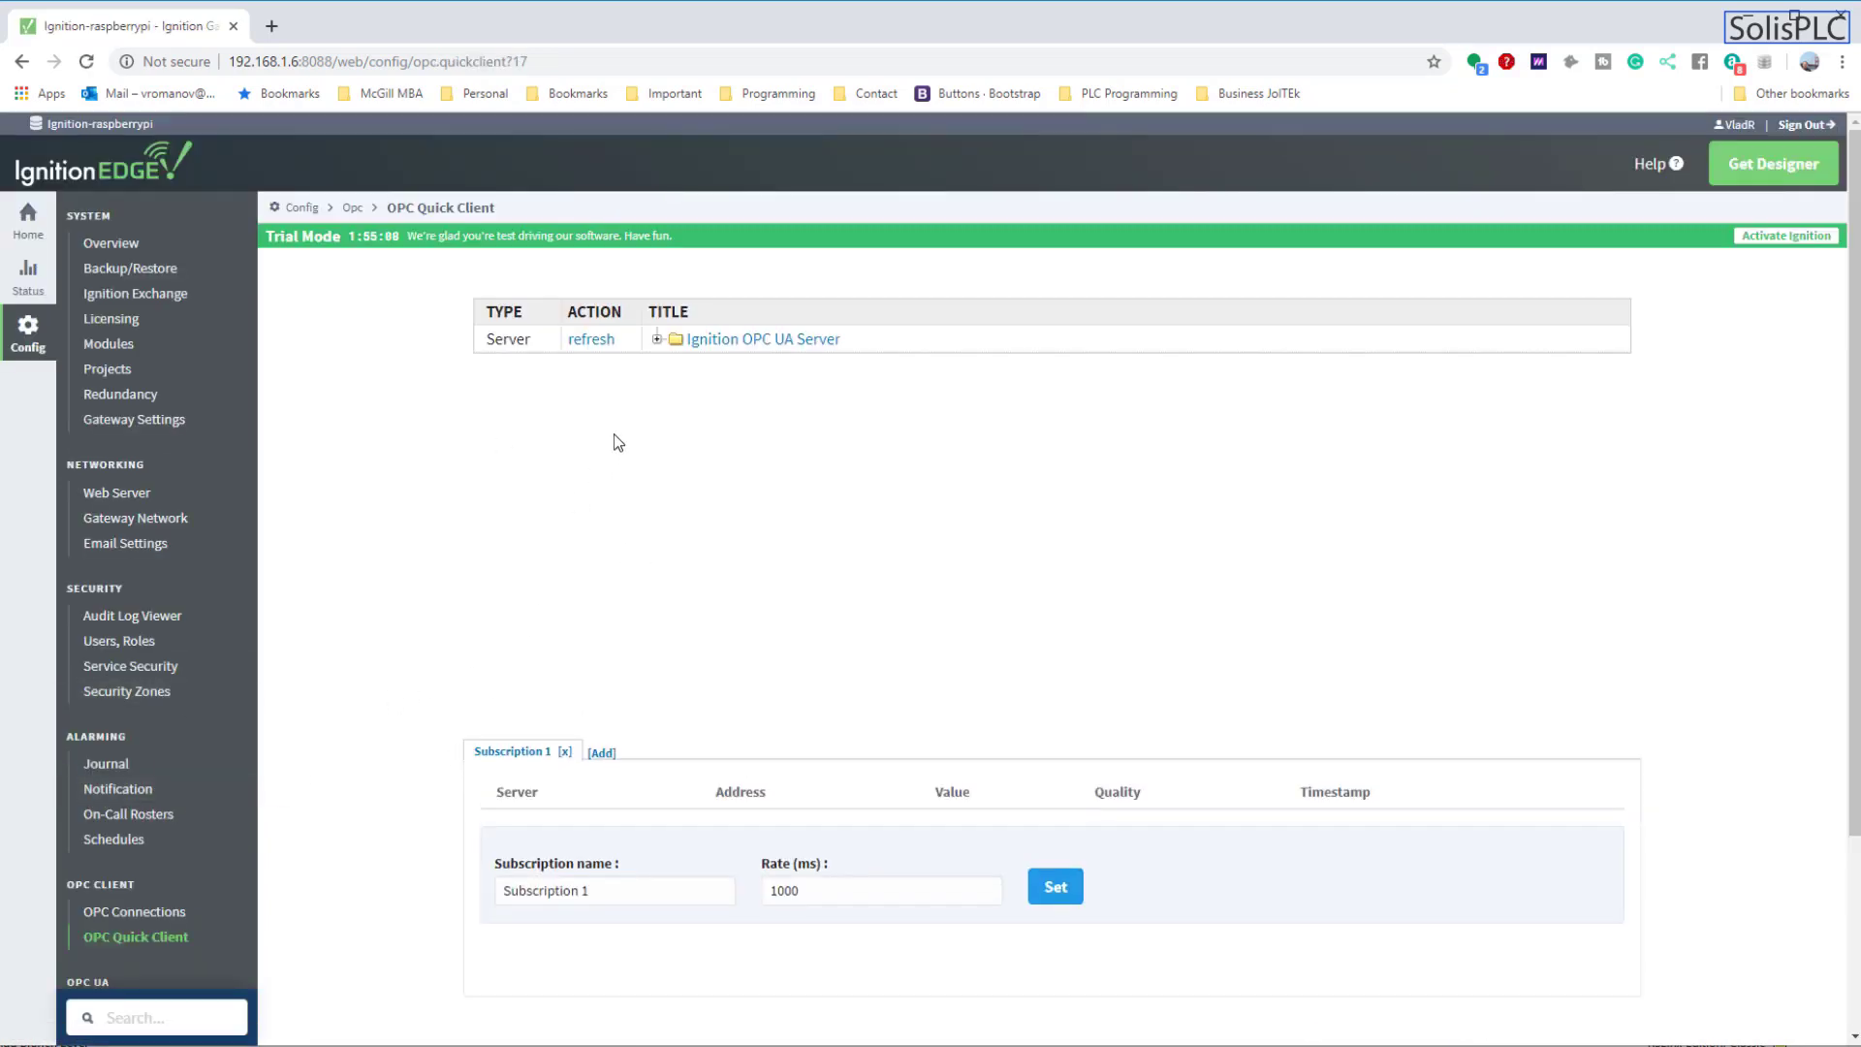
click(656, 340)
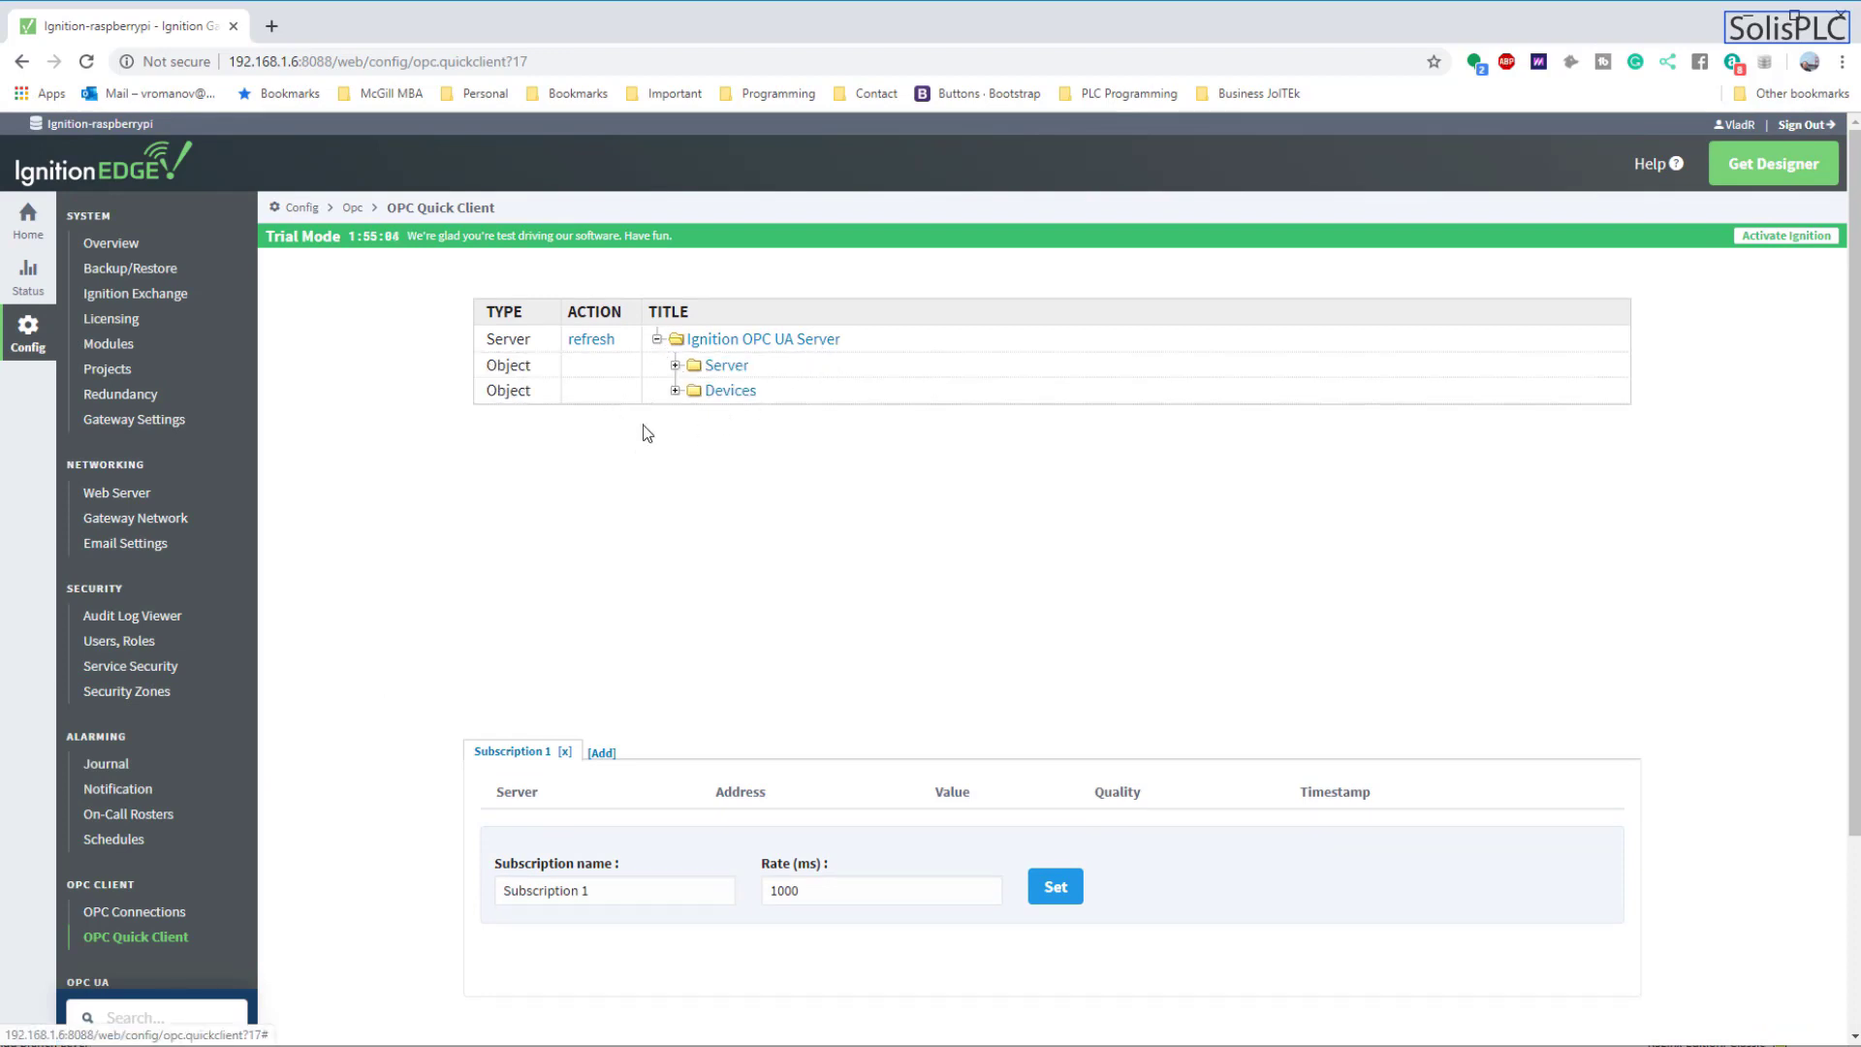
click(675, 390)
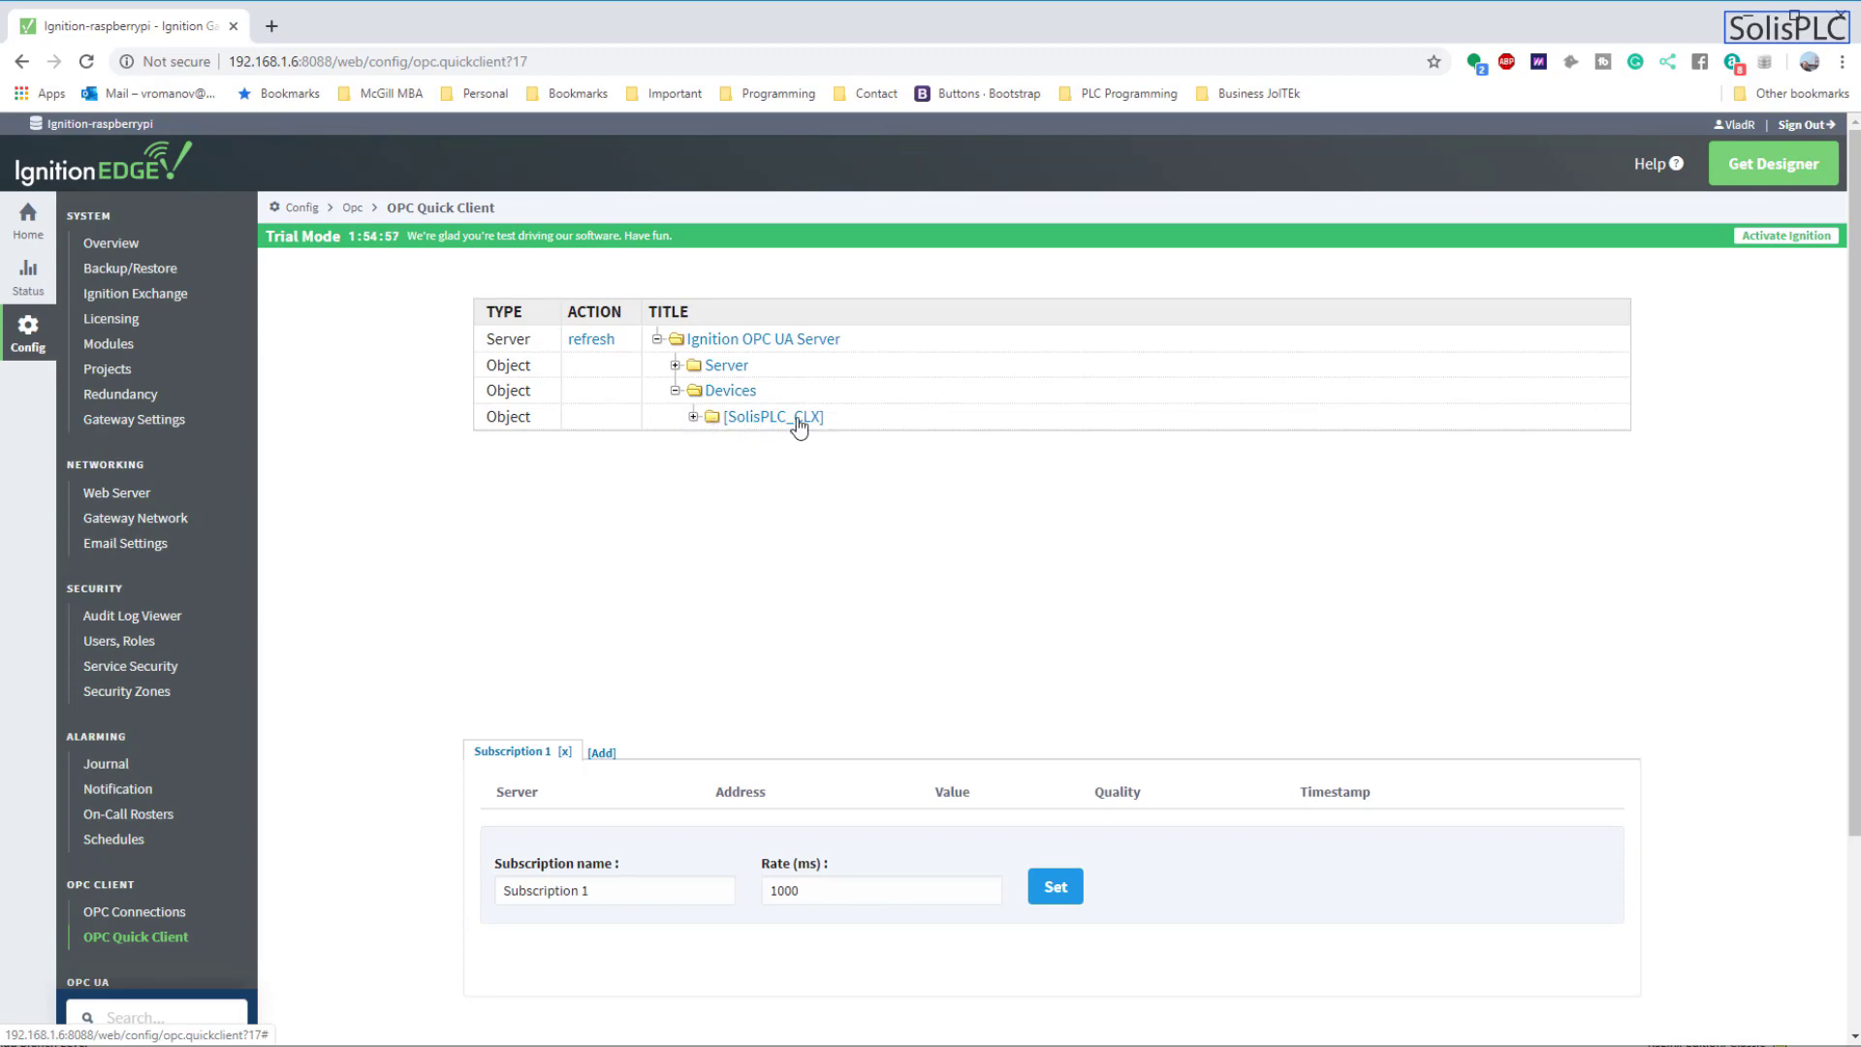
click(693, 417)
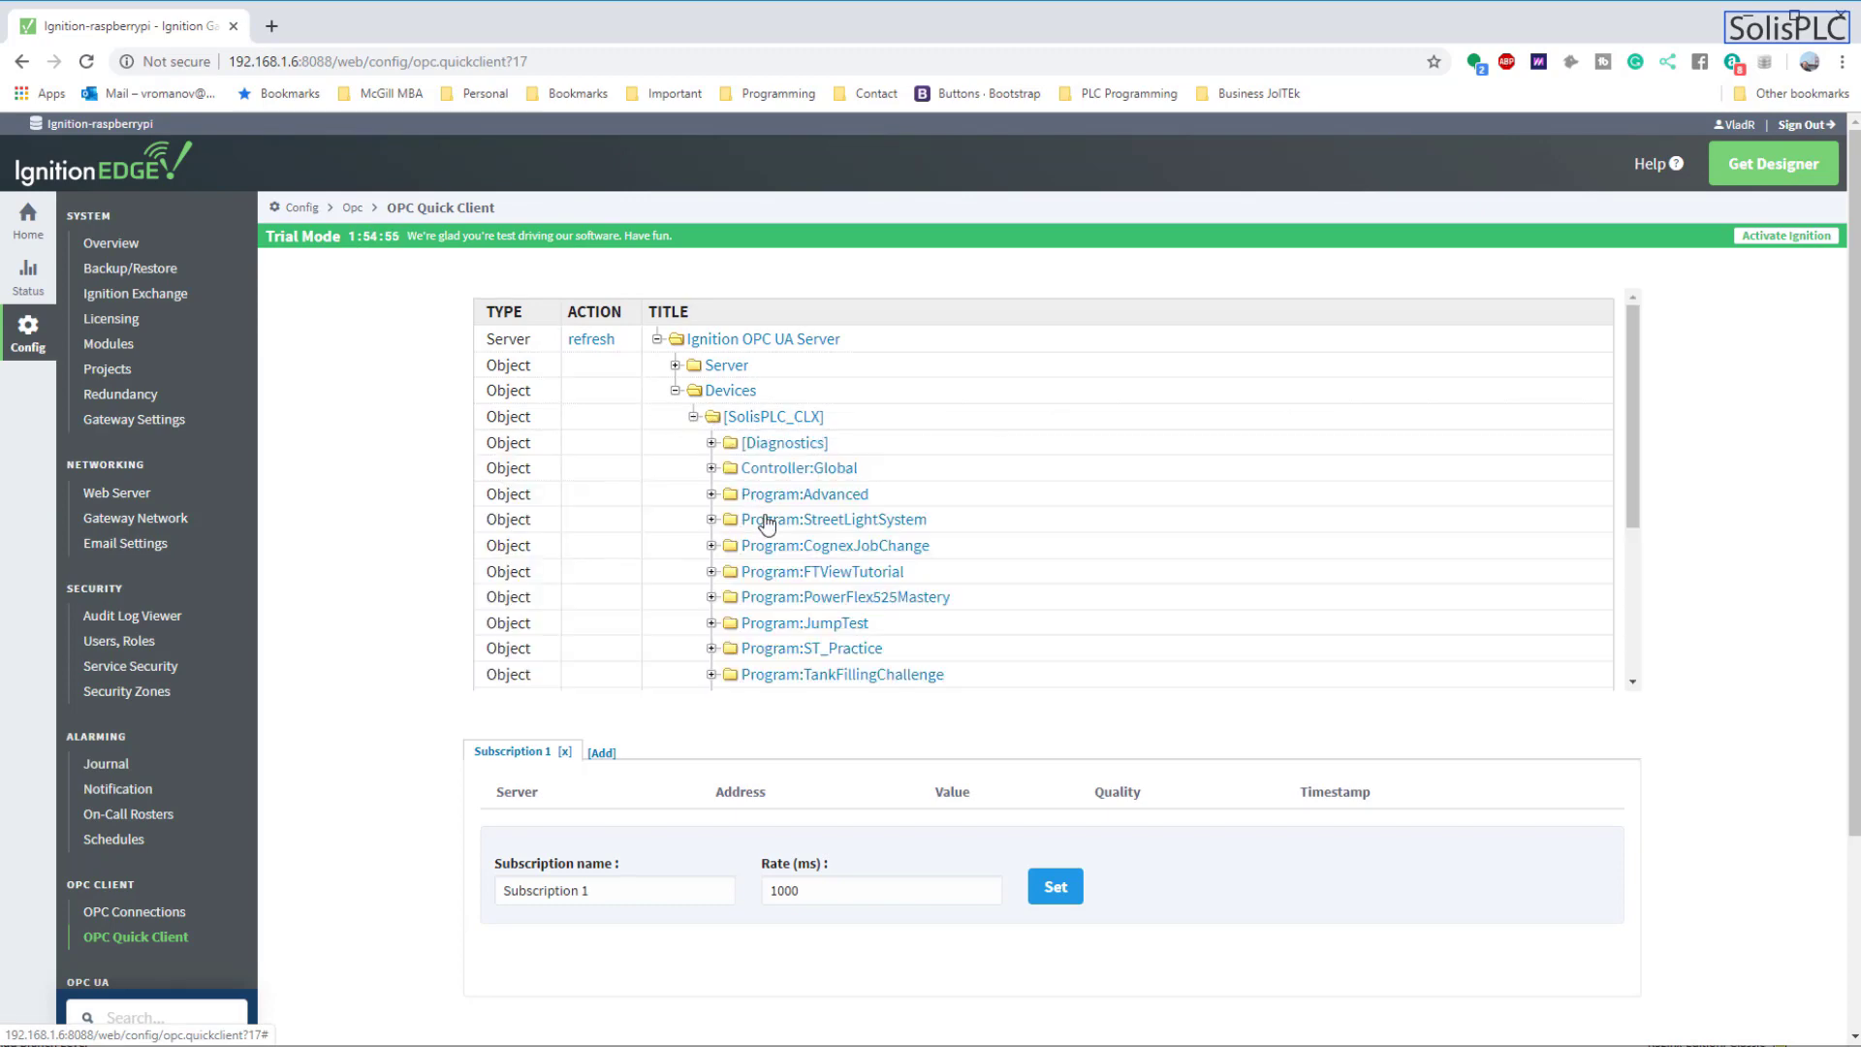
scroll(890, 508, down, 1)
scroll(890, 509, down, 4)
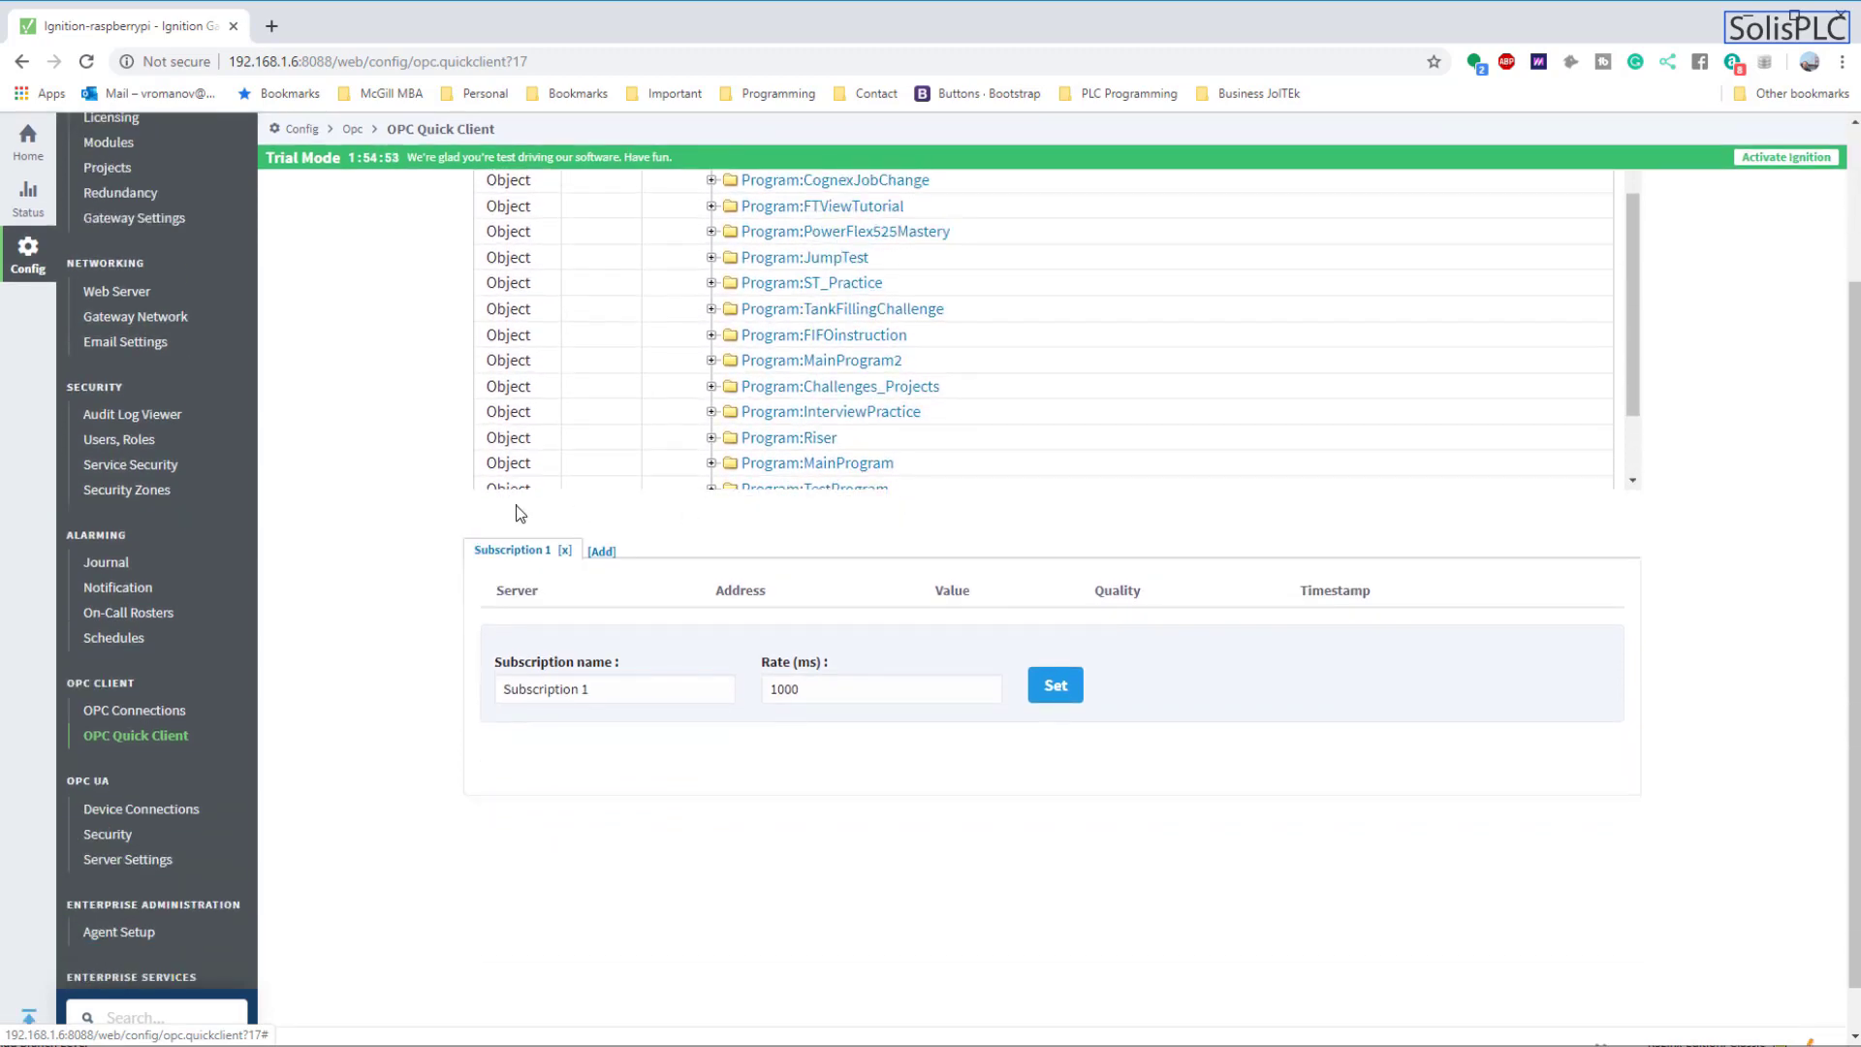
scroll(485, 520, up, 2)
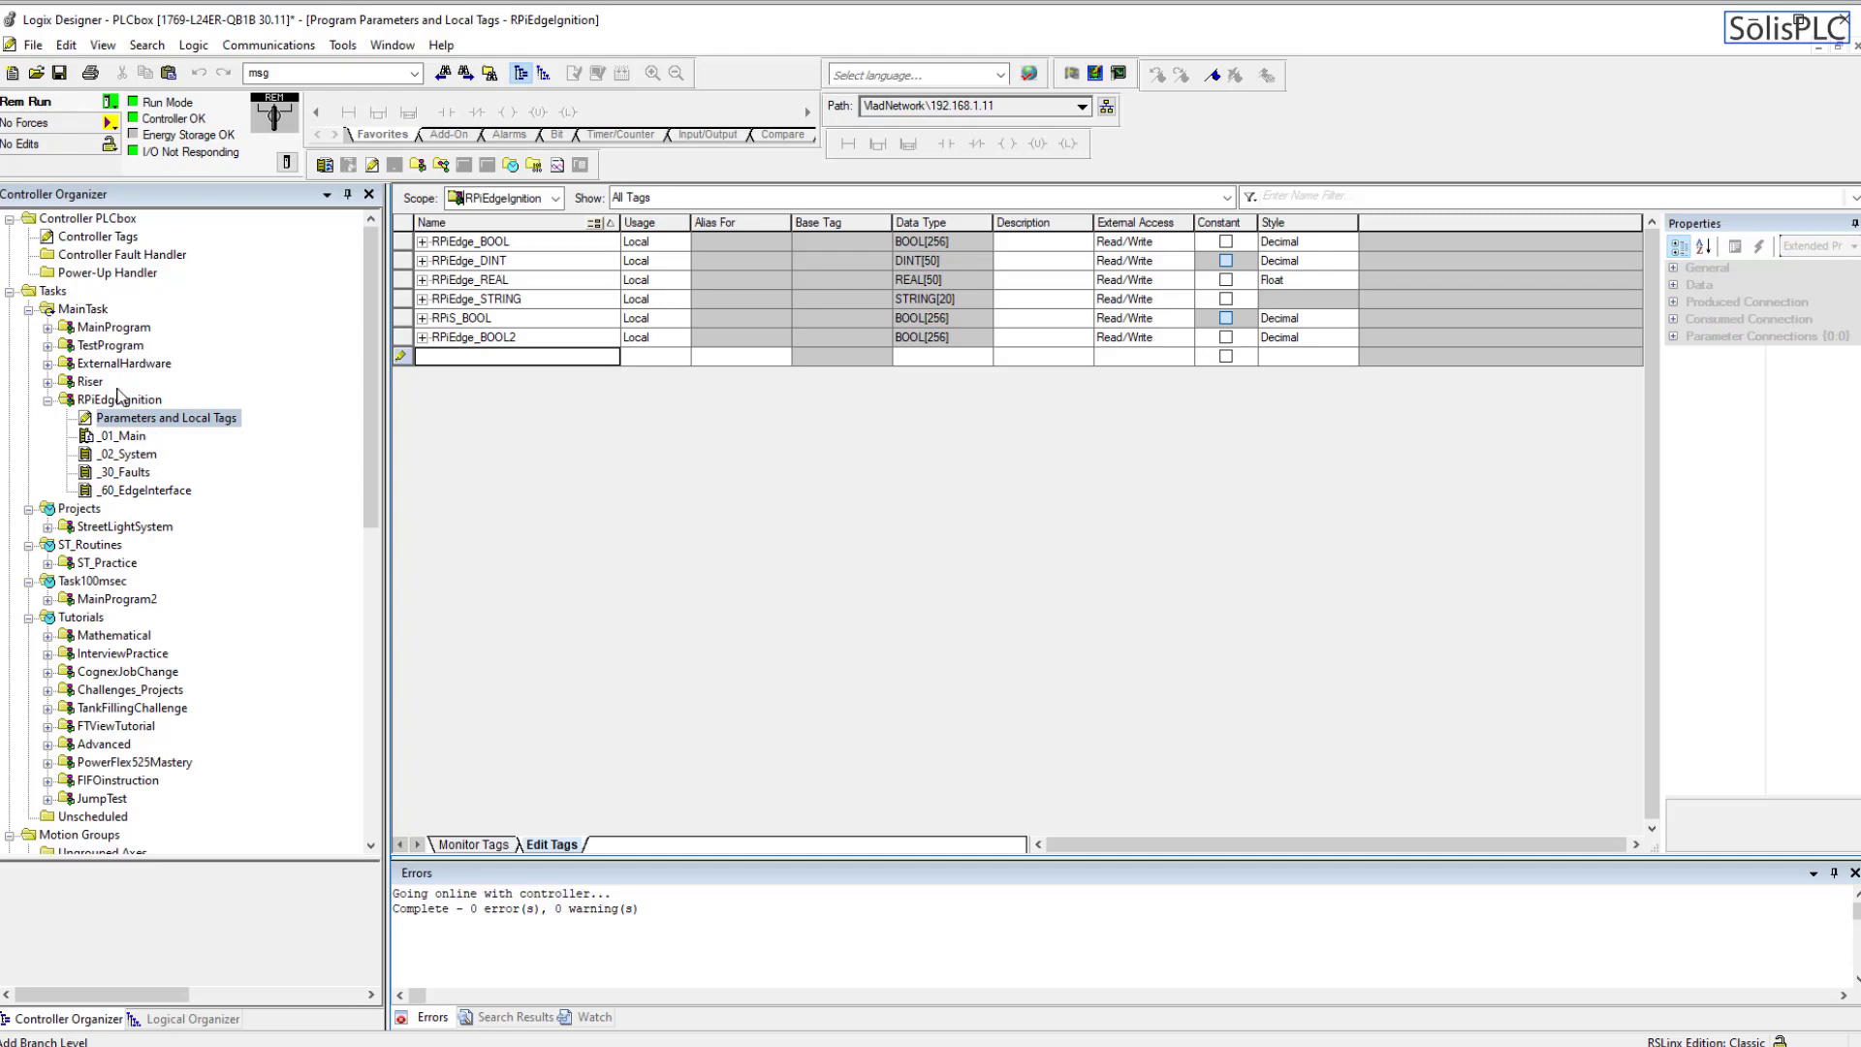
click(96, 310)
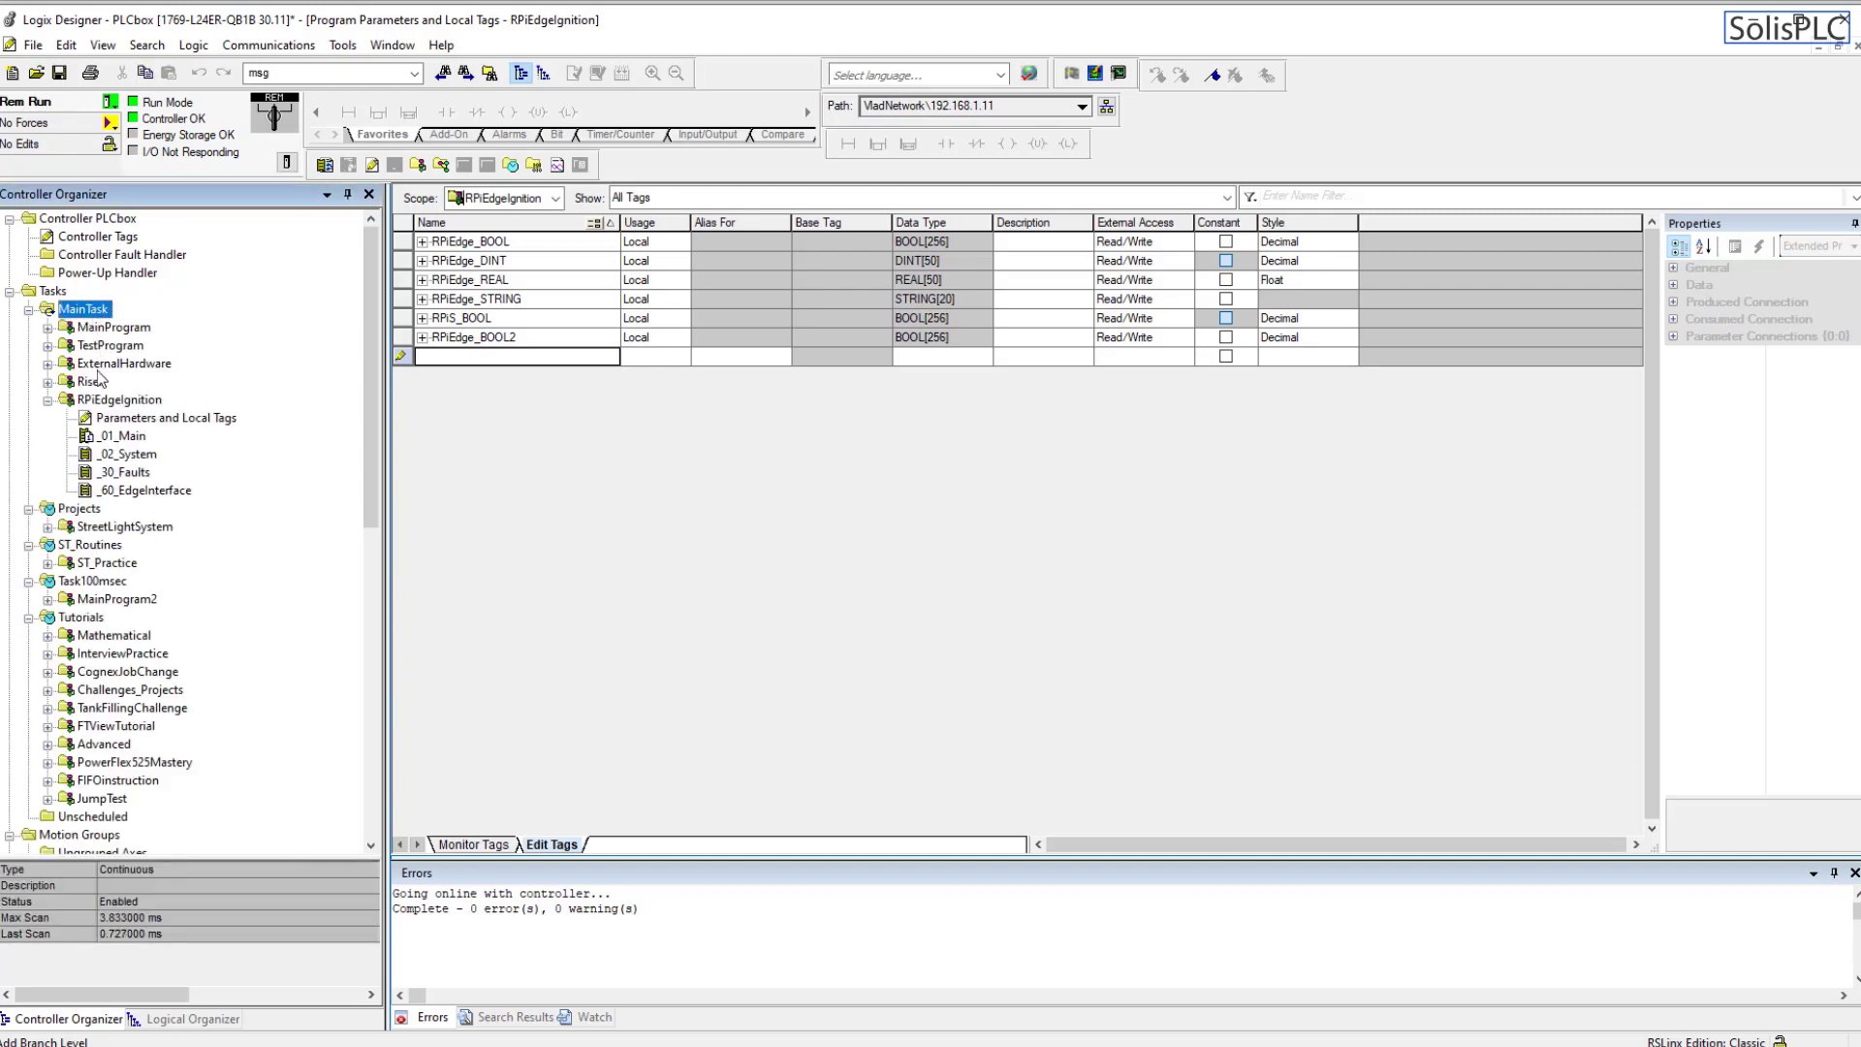
click(105, 401)
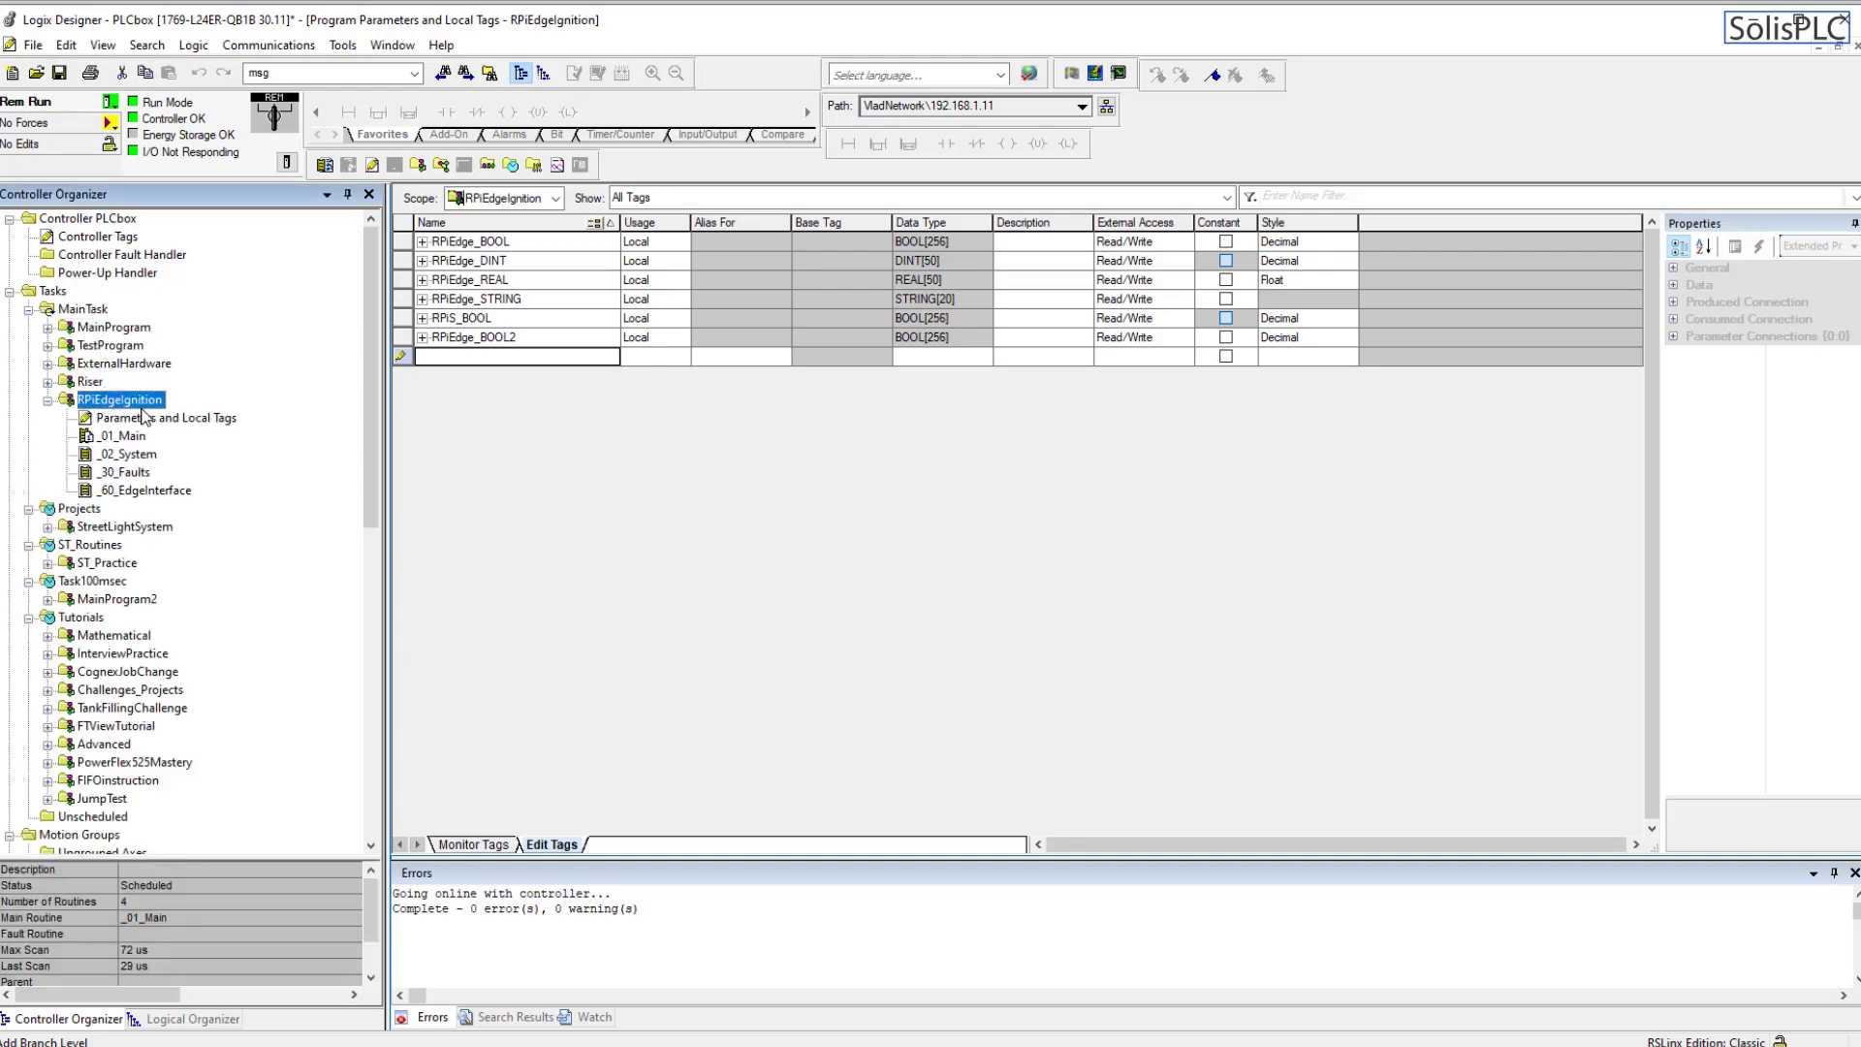
click(145, 416)
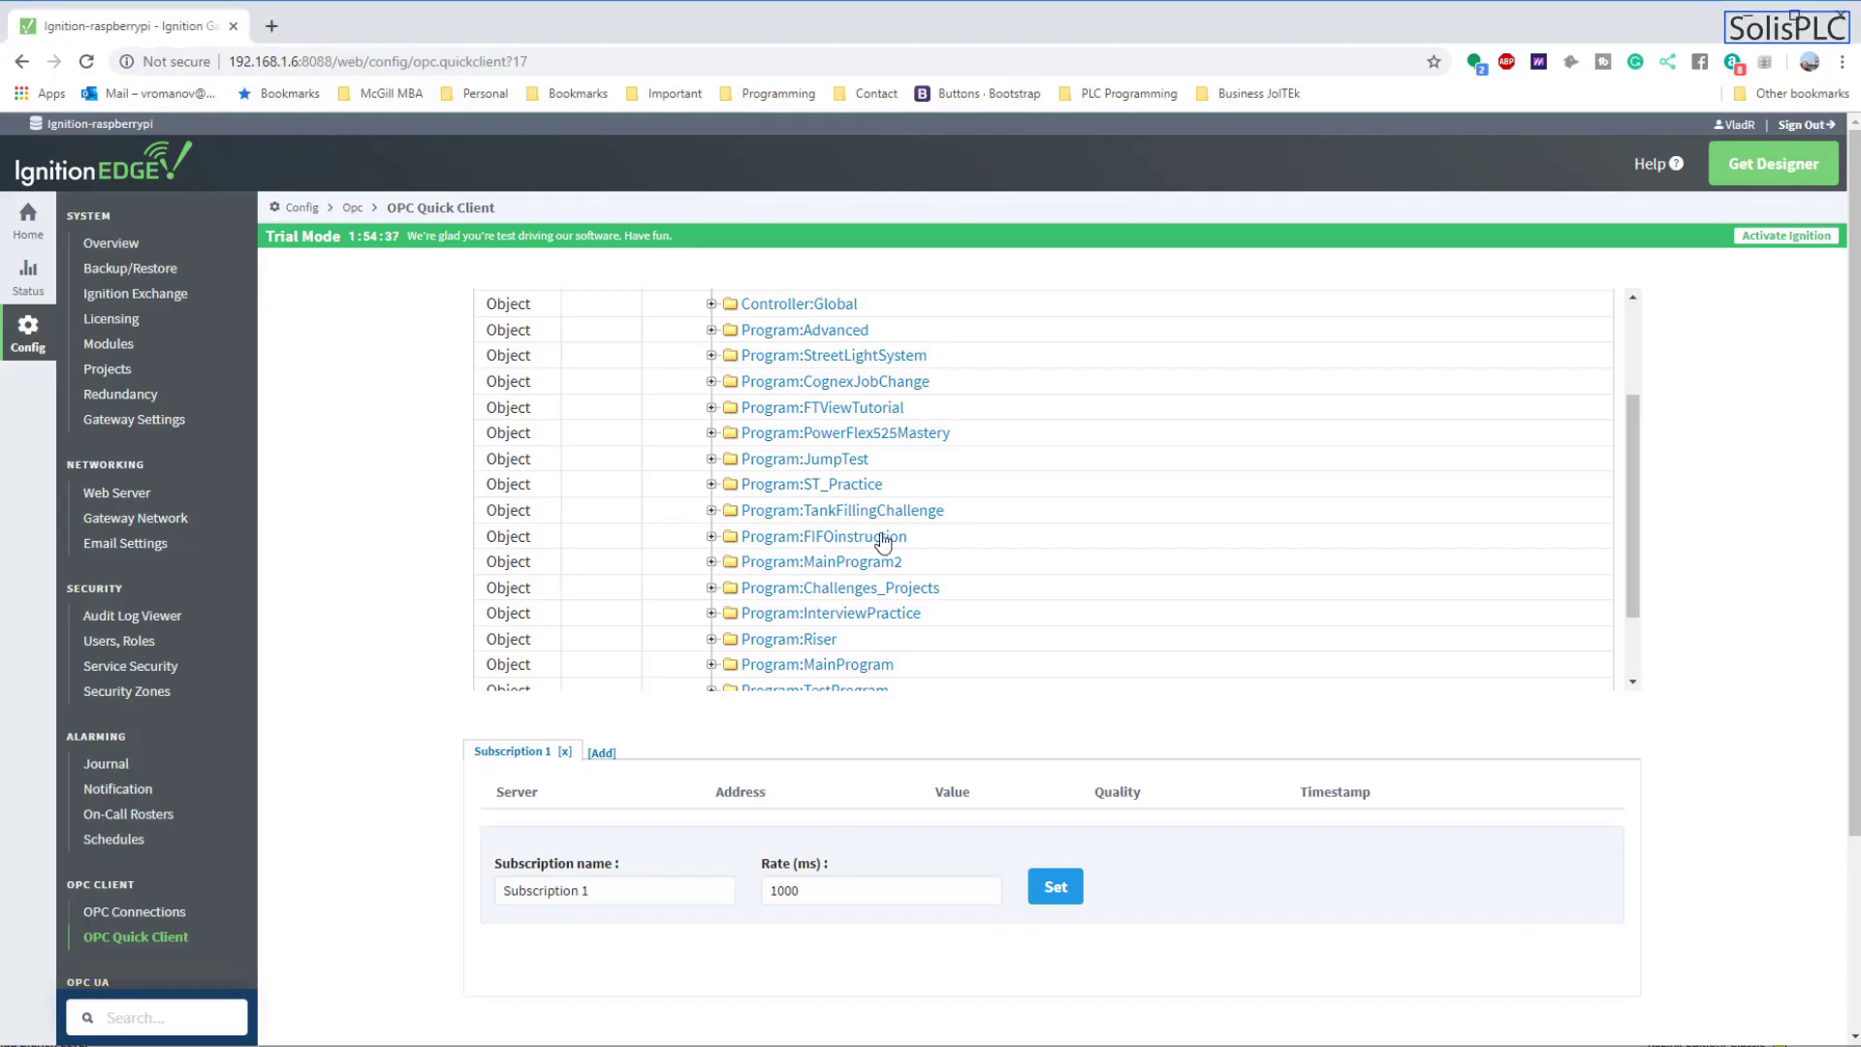
- Expand the Program:RPiEdgeIgnition folder in the OPC Quick Client tree
scroll(993, 507, up, 1)
scroll(835, 509, down, 1)
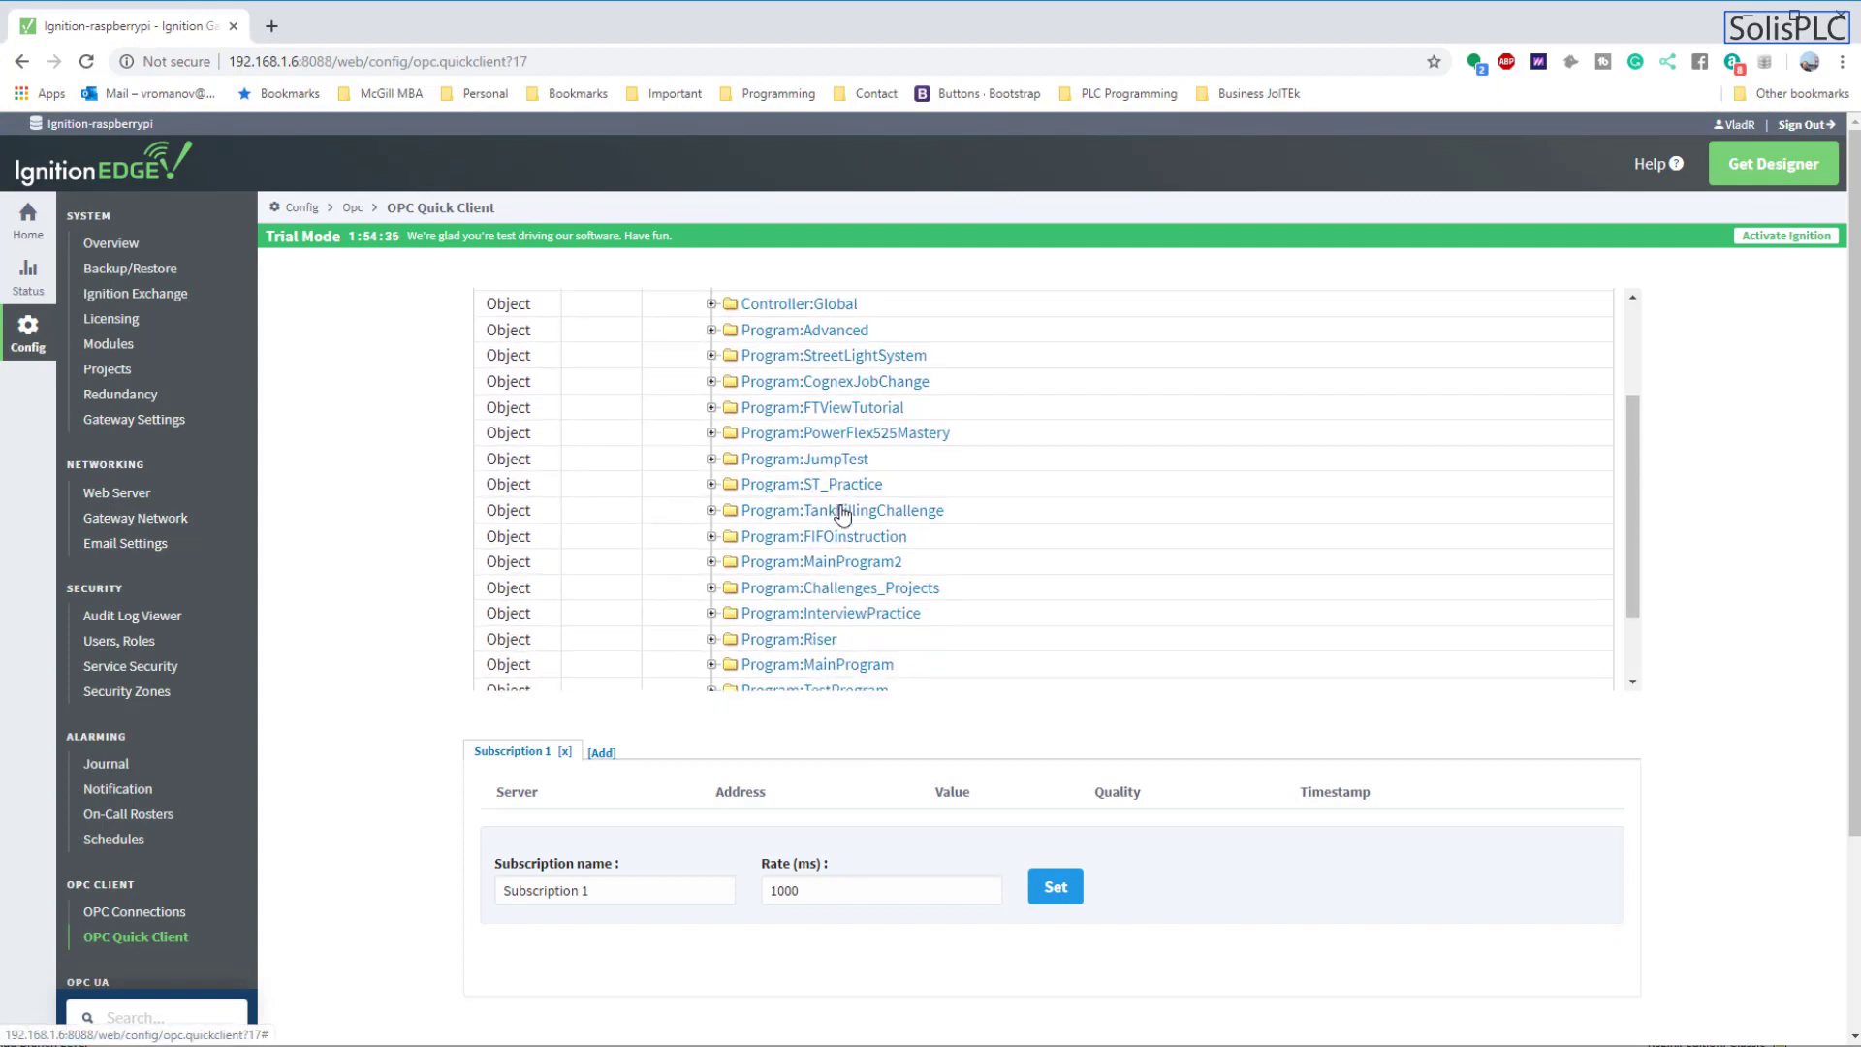
scroll(869, 533, down, 1)
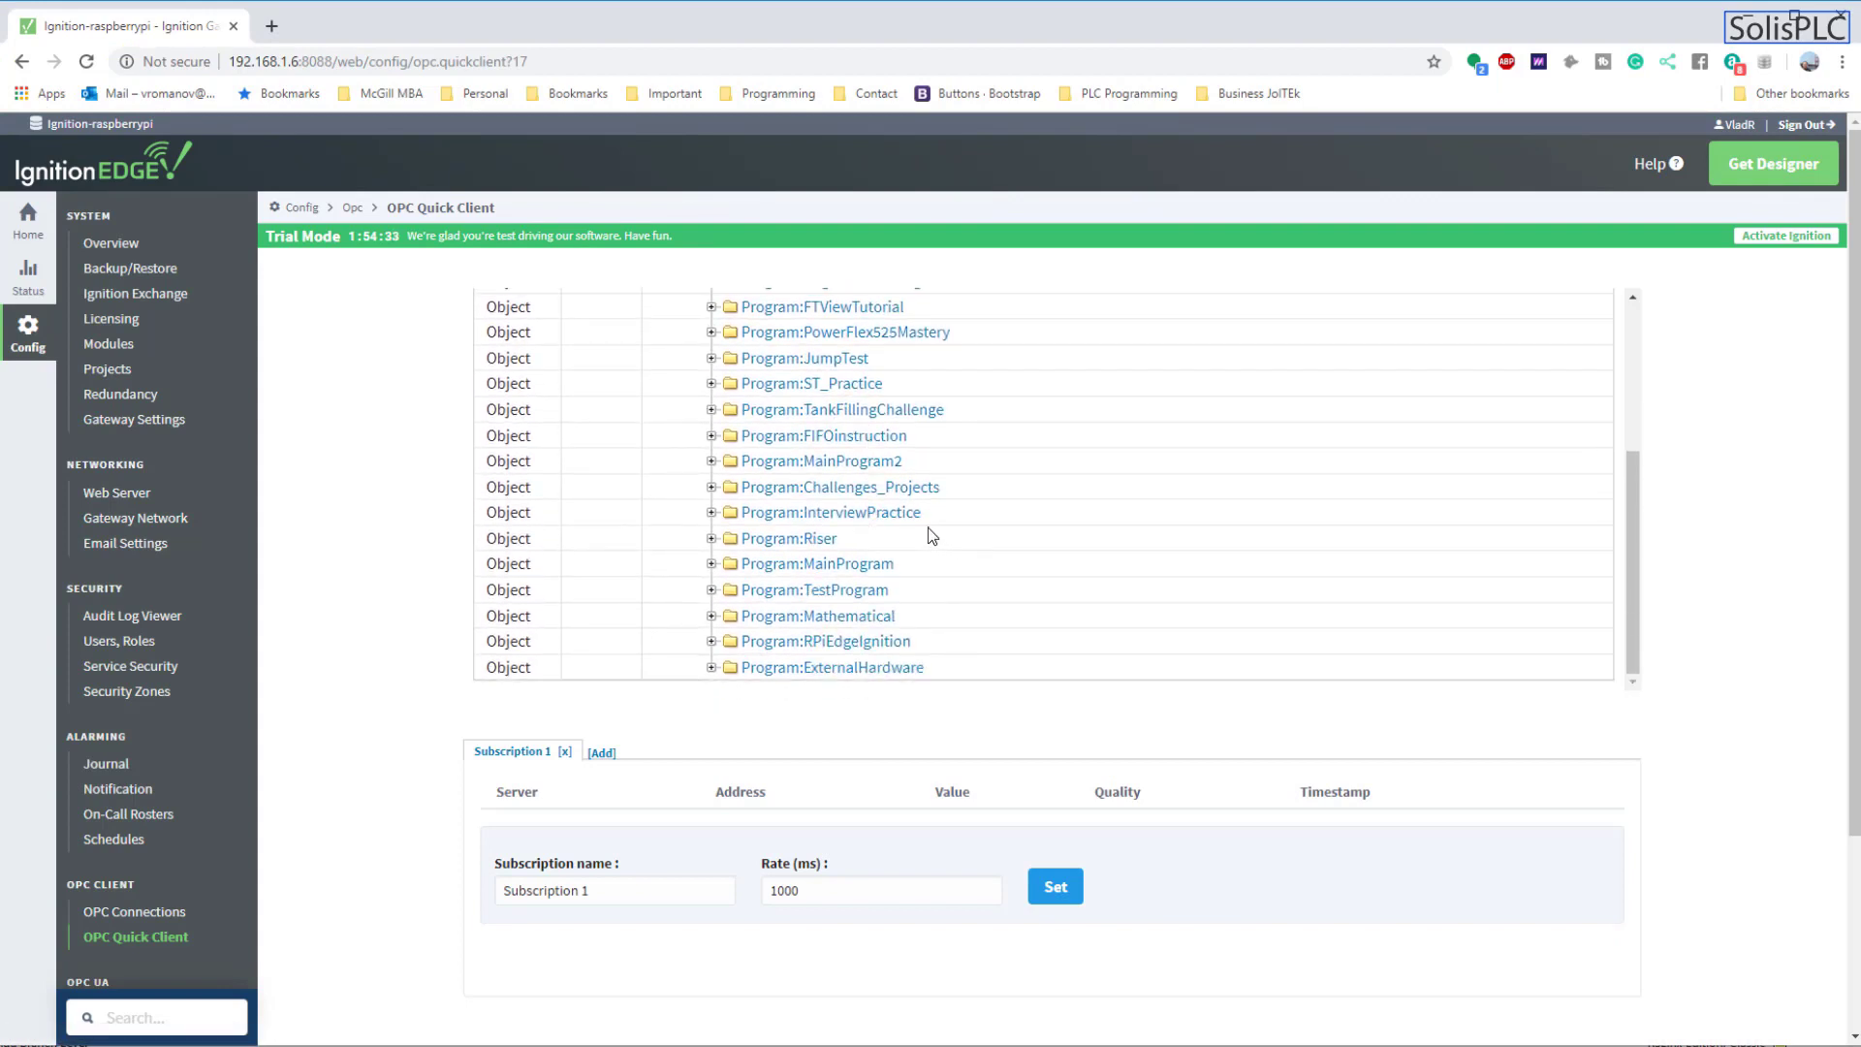
scroll(913, 540, down, 1)
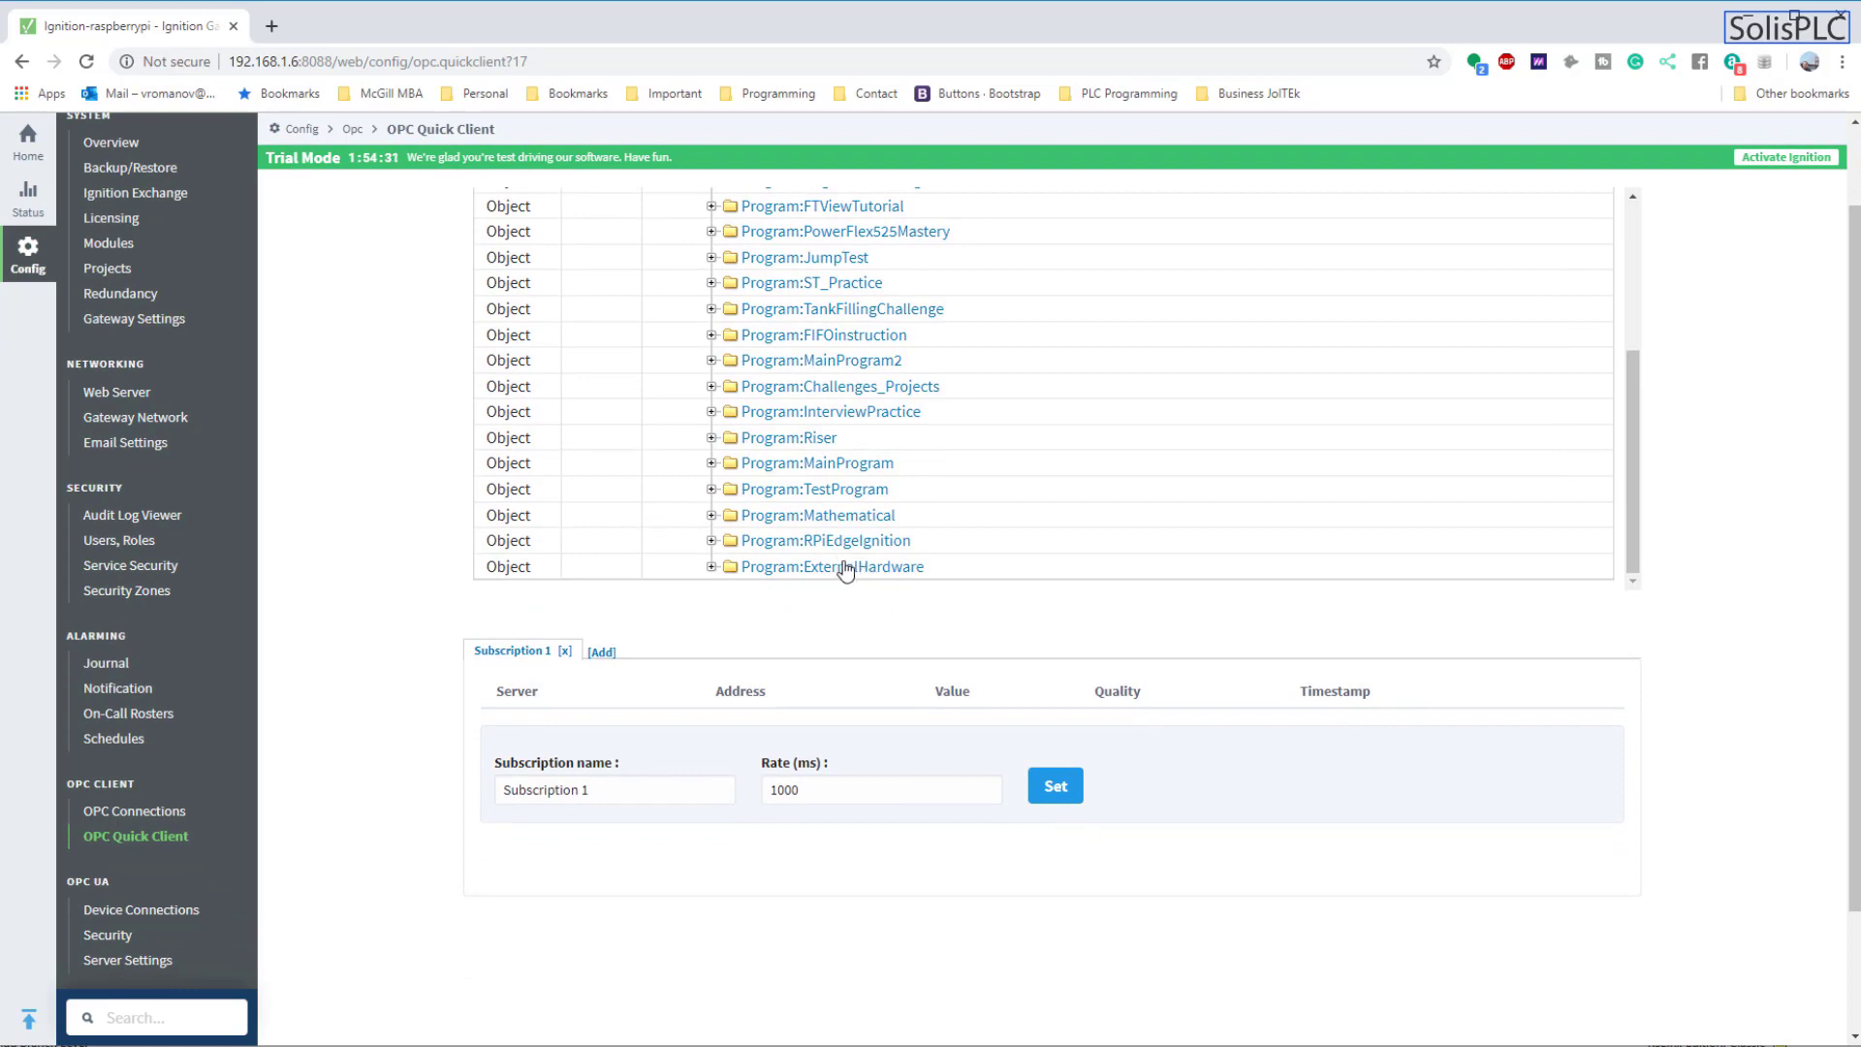
click(711, 541)
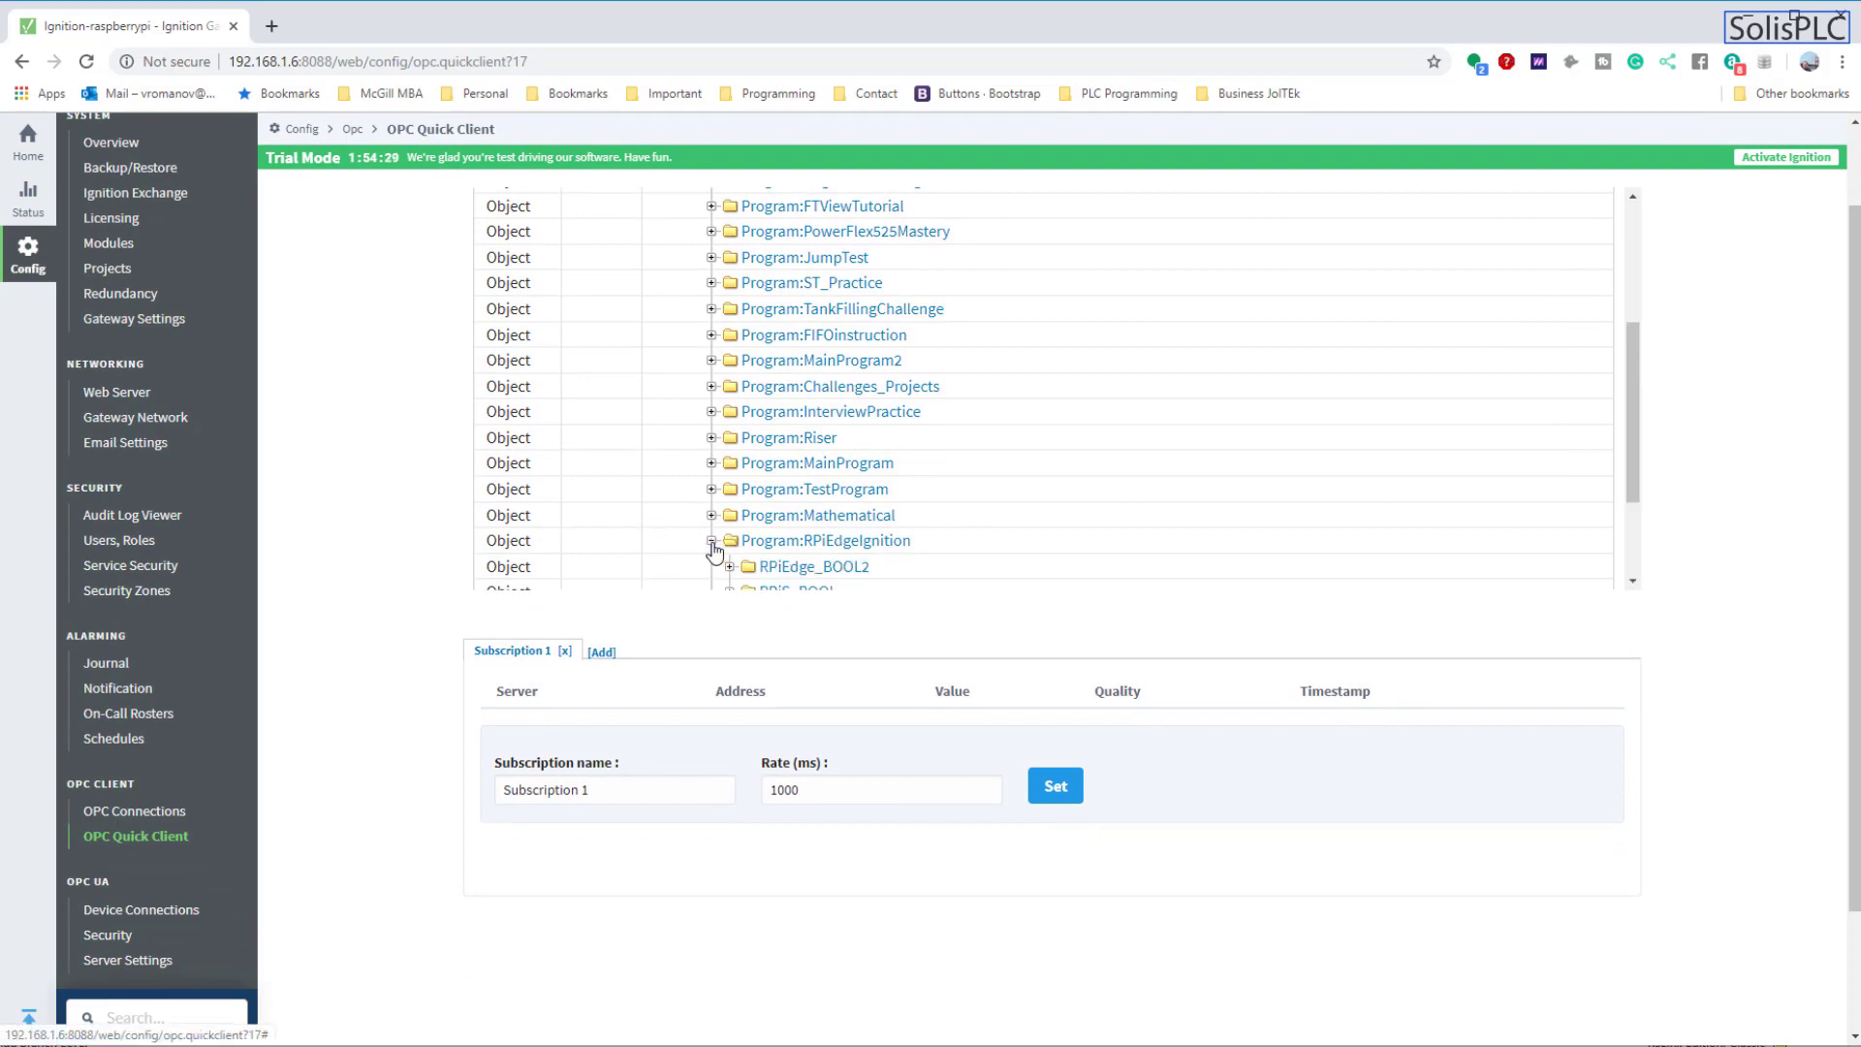
scroll(698, 566, down, 3)
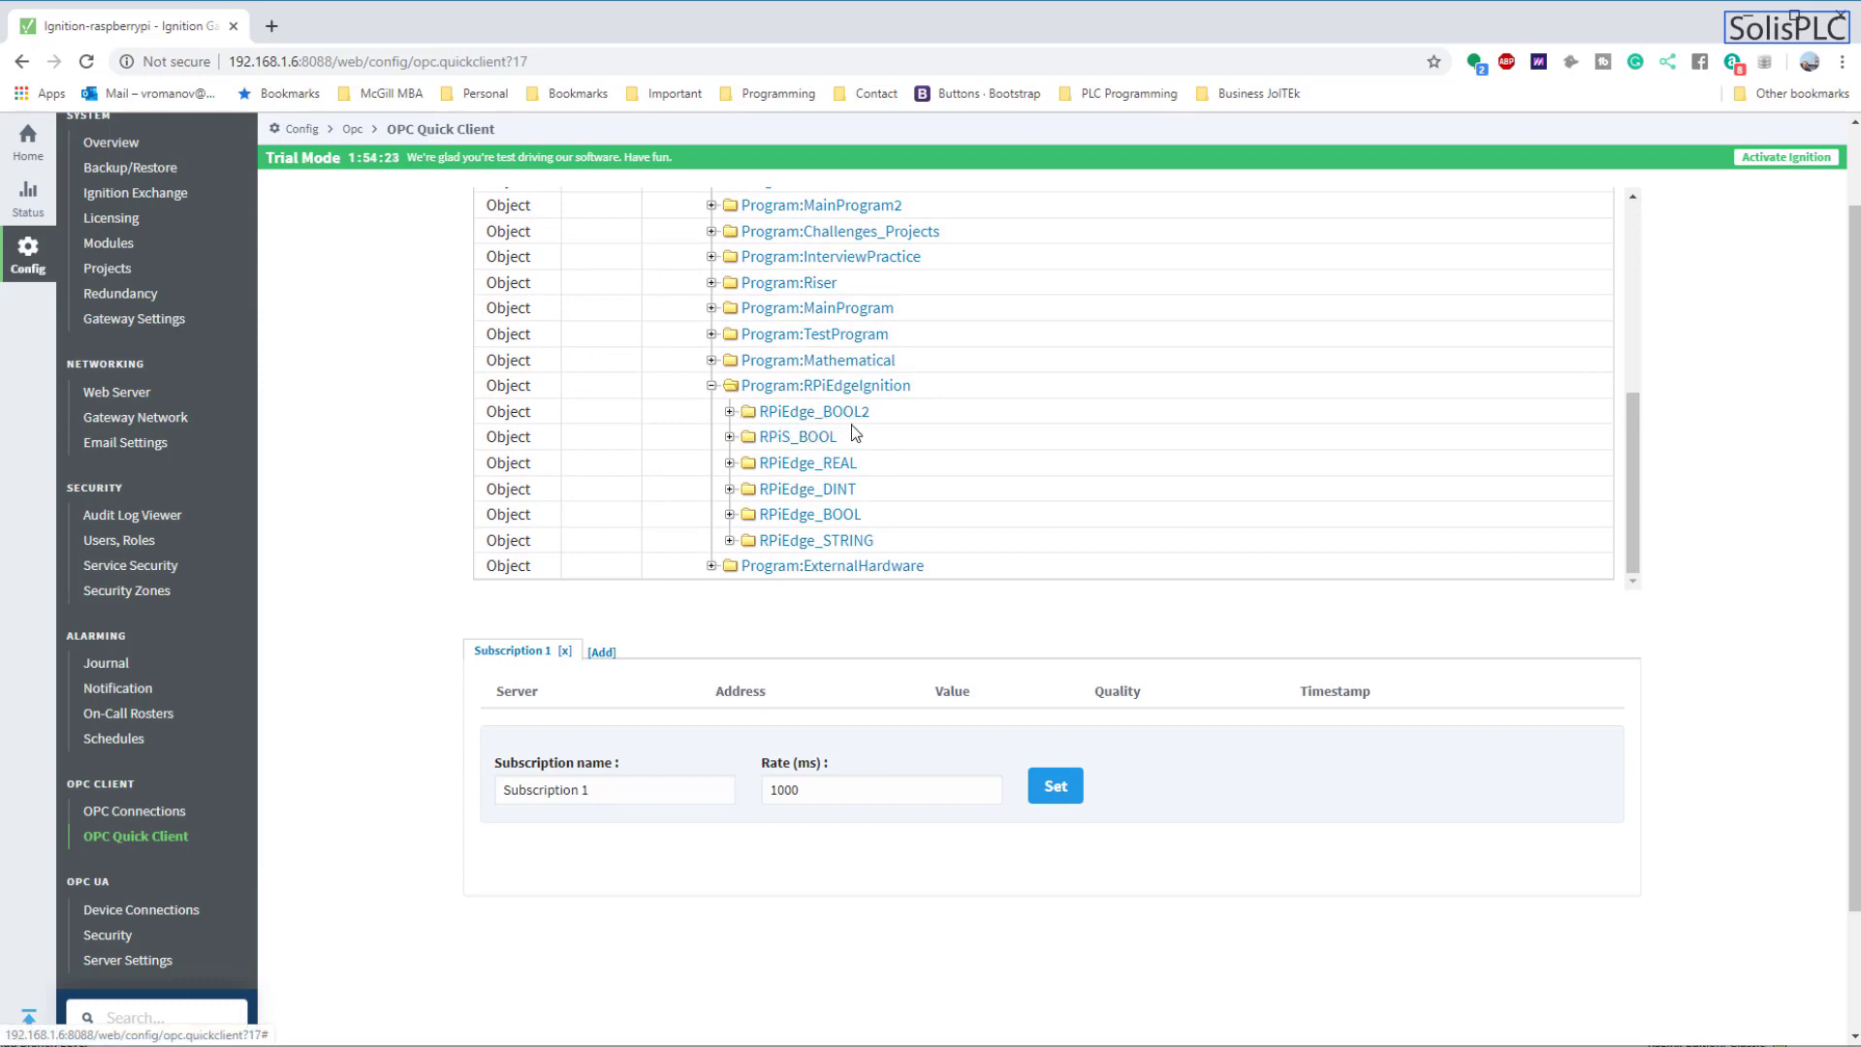
- Expand RPiEdge_BOOL2 and its element [0] to list bits .0 through .31
click(730, 414)
scroll(766, 431, down, 2)
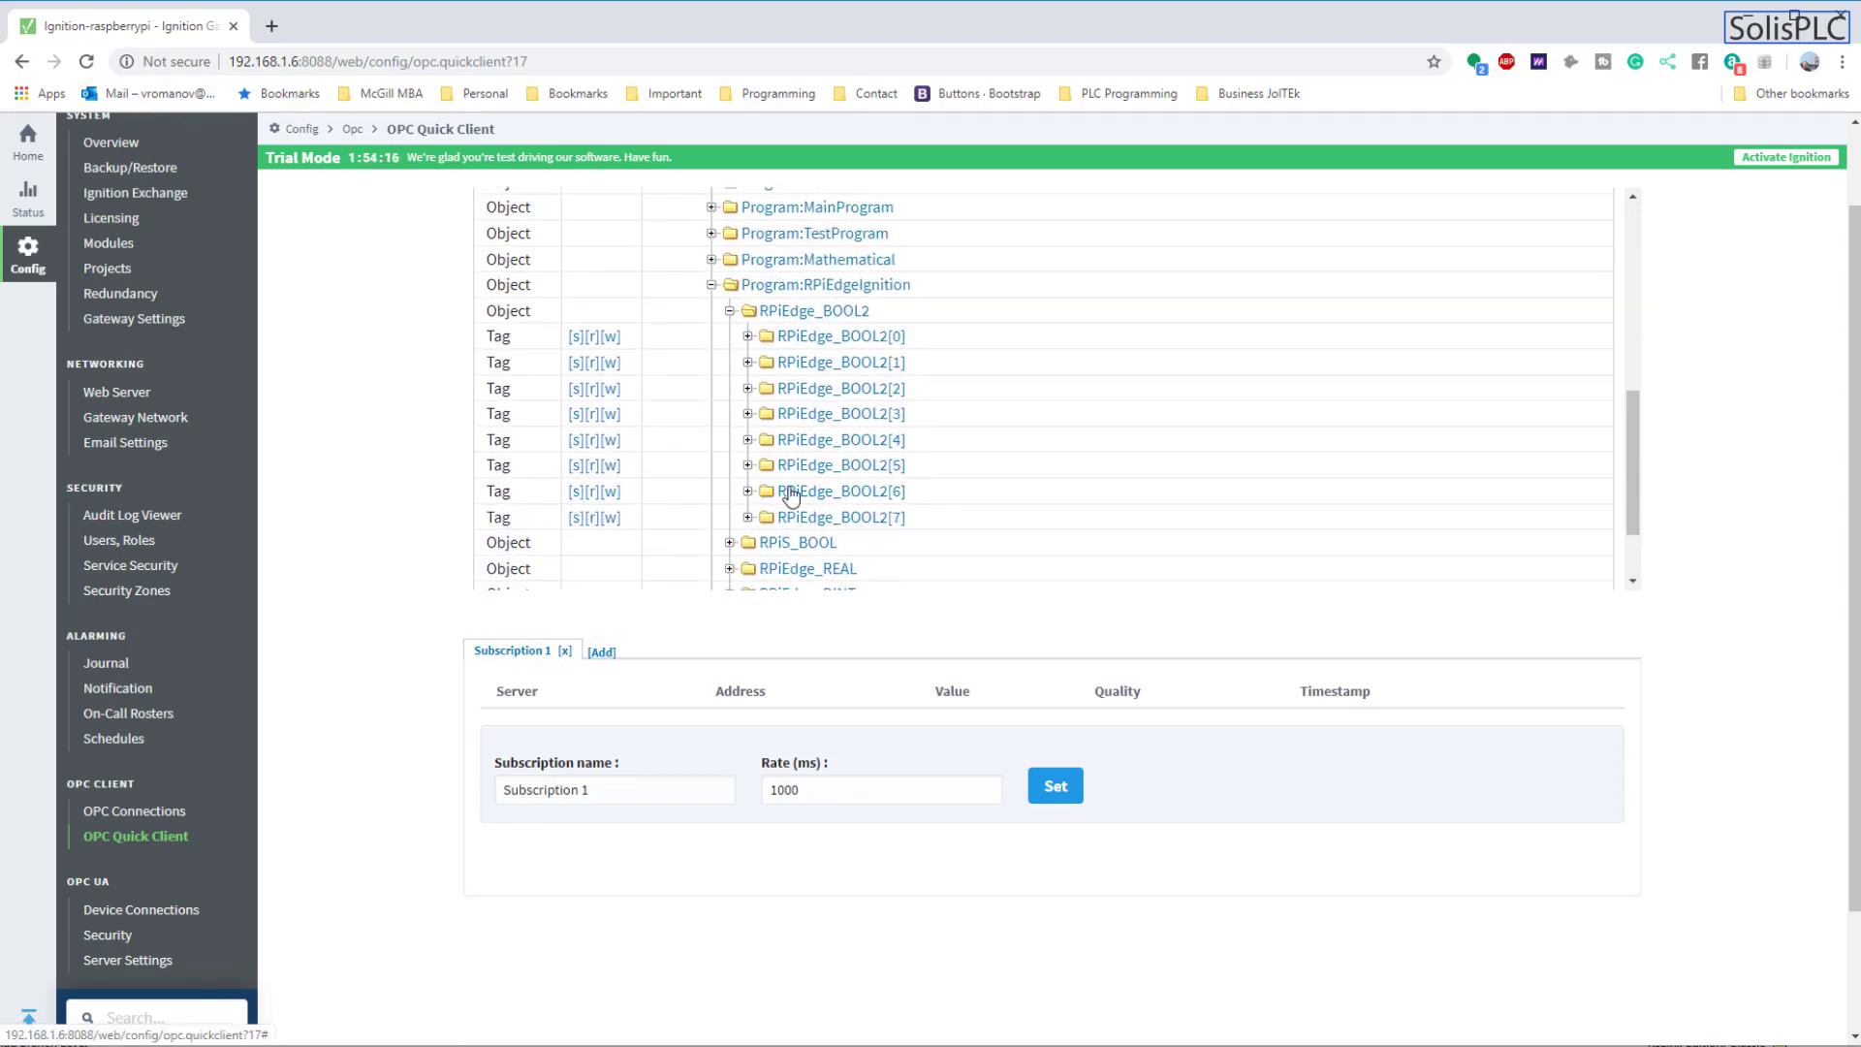
click(748, 337)
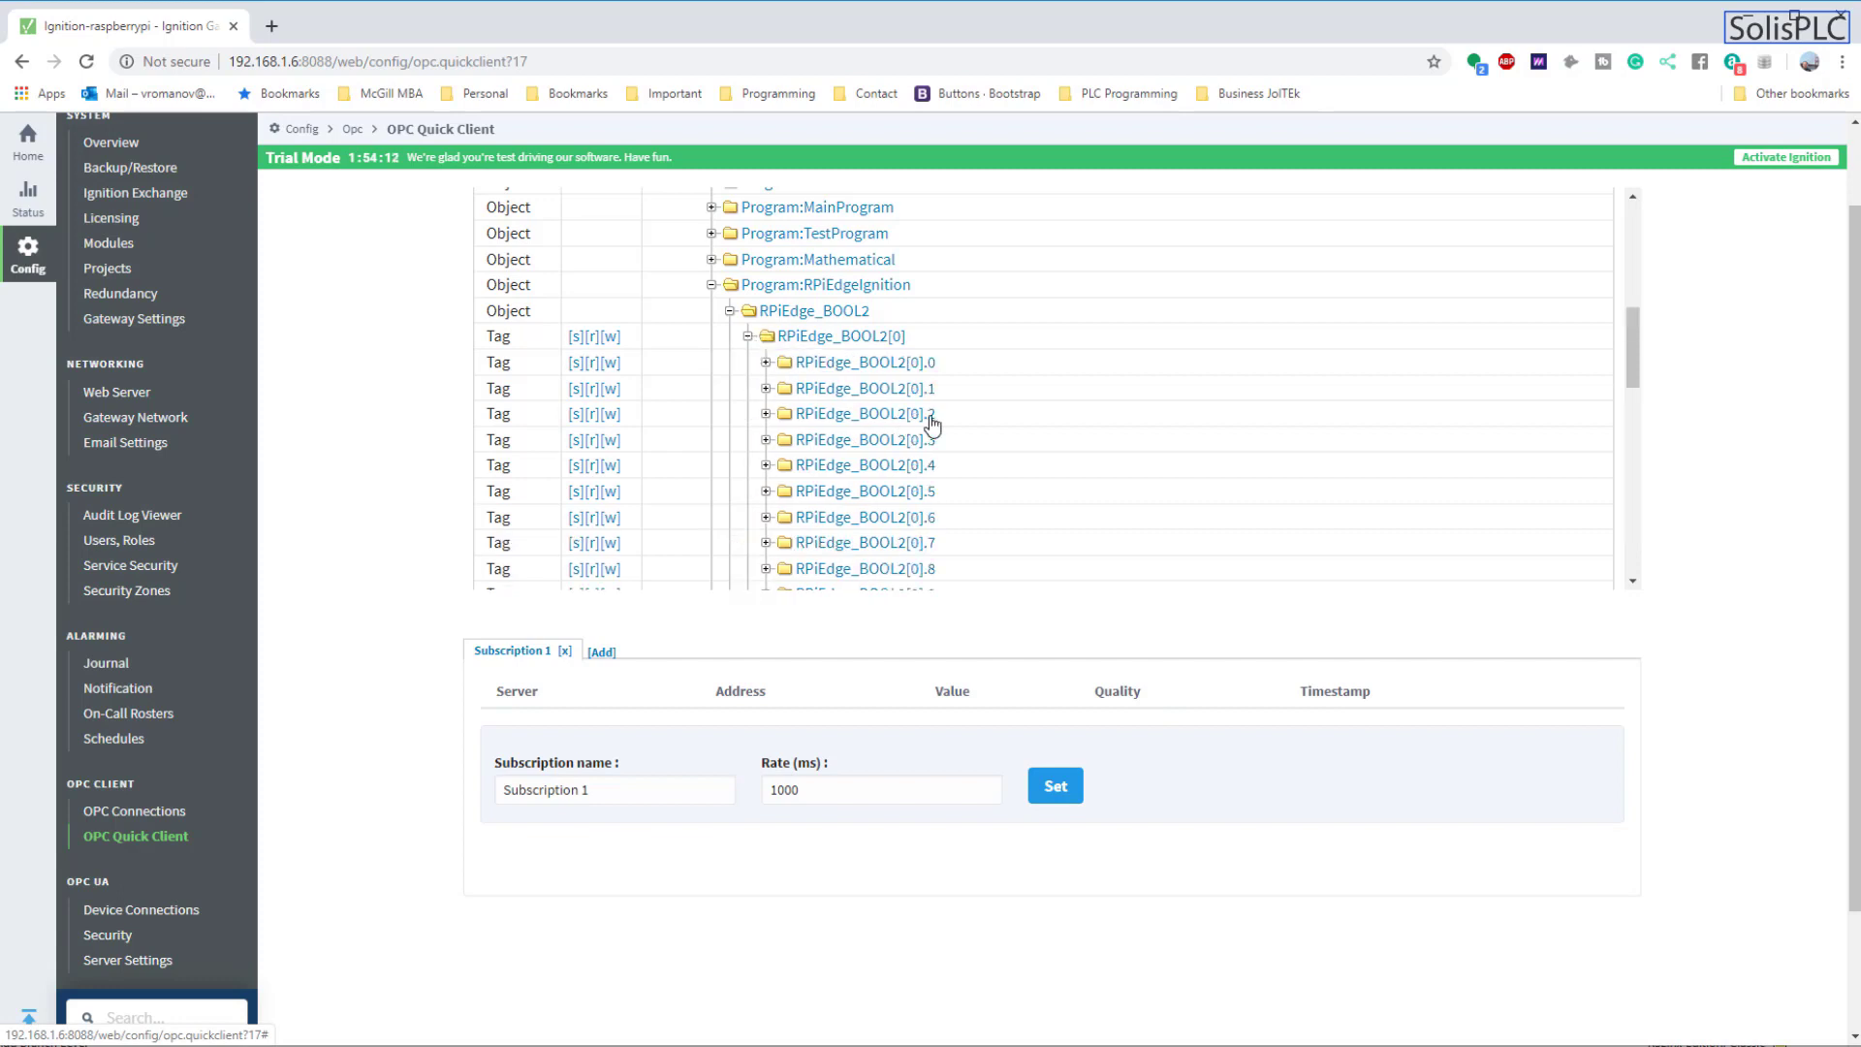
scroll(969, 423, down, 2)
scroll(1016, 427, down, 6)
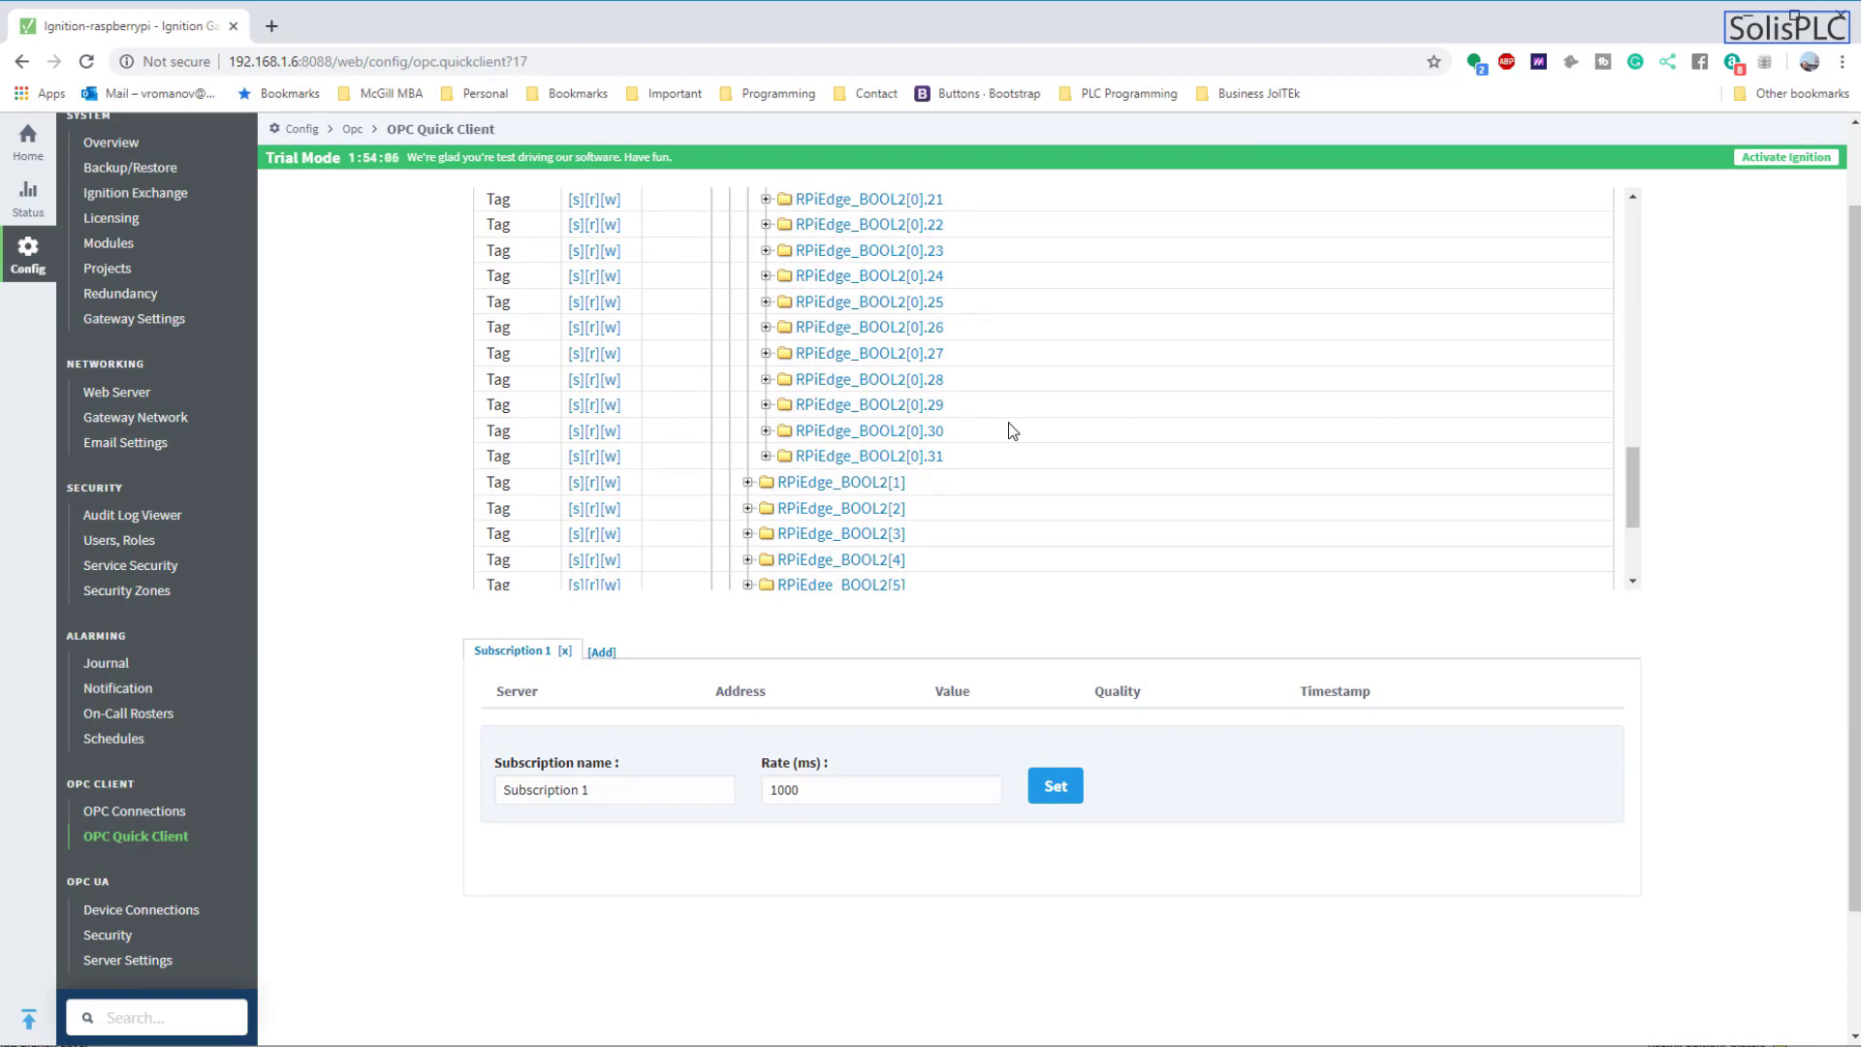
scroll(996, 448, up, 8)
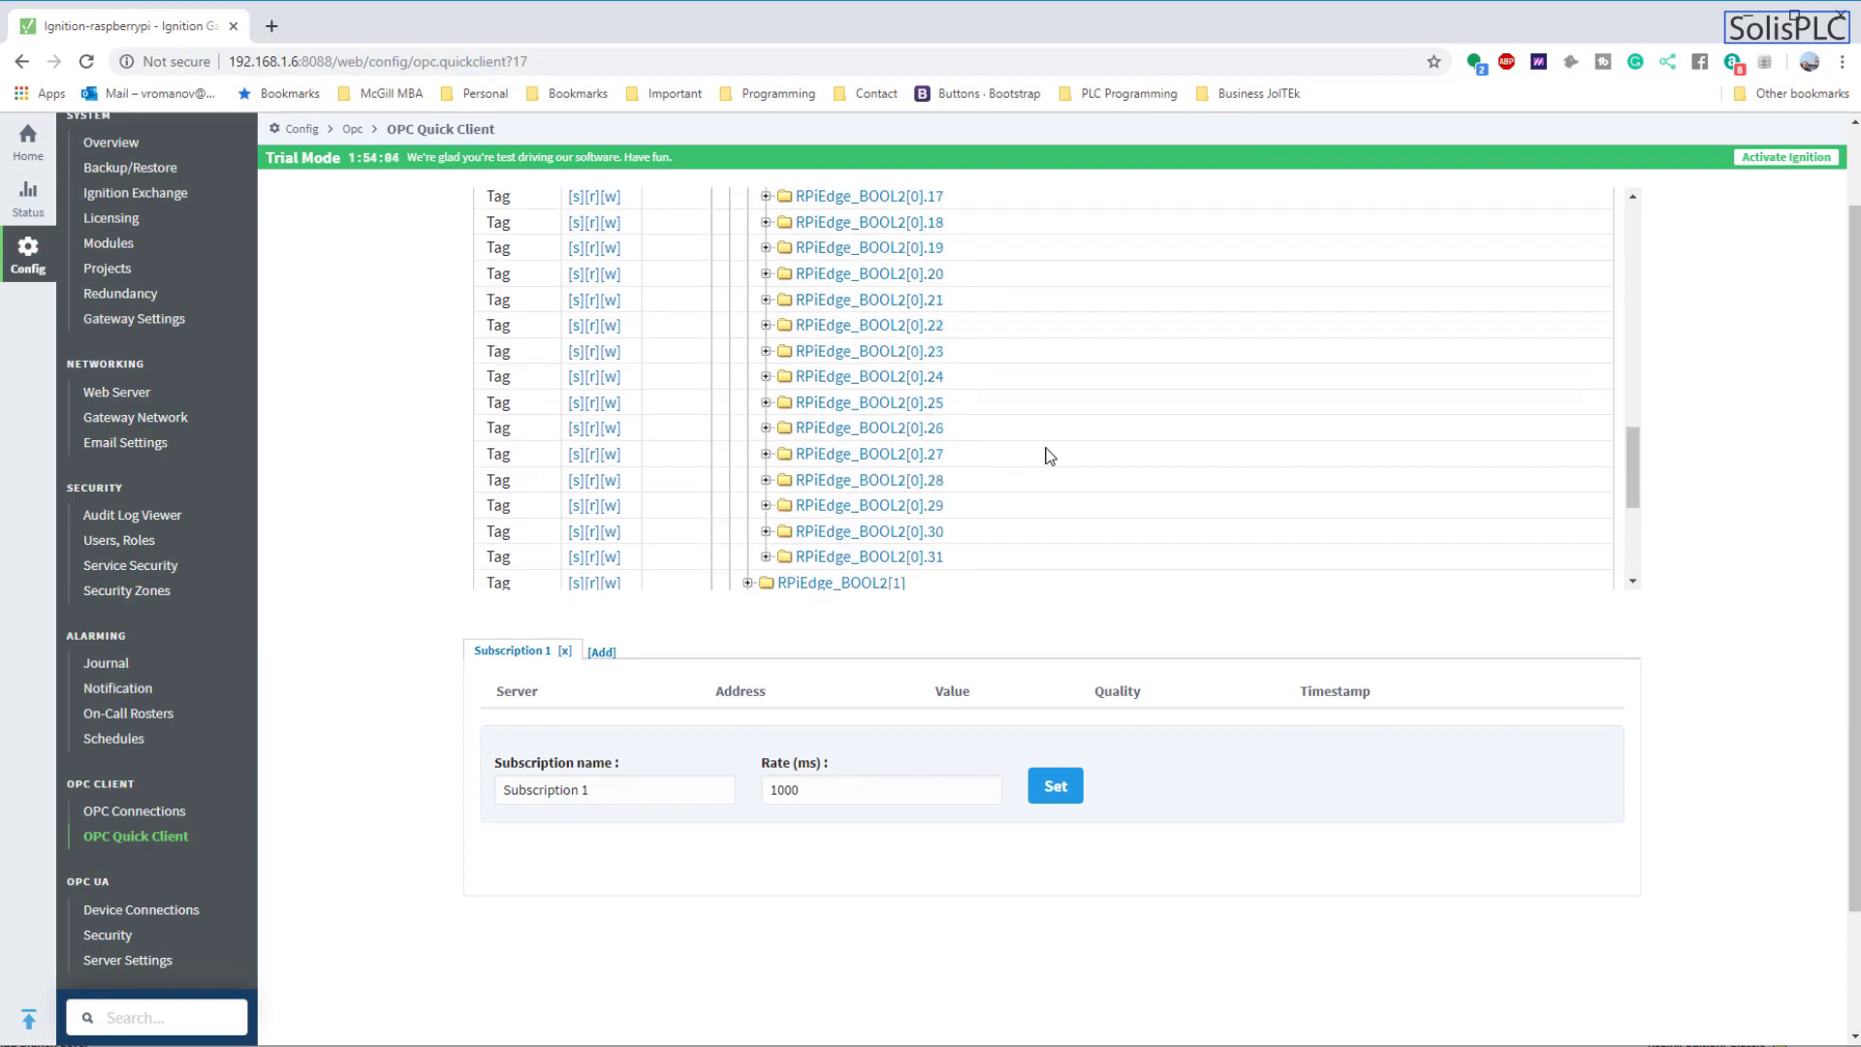
scroll(1017, 354, up, 5)
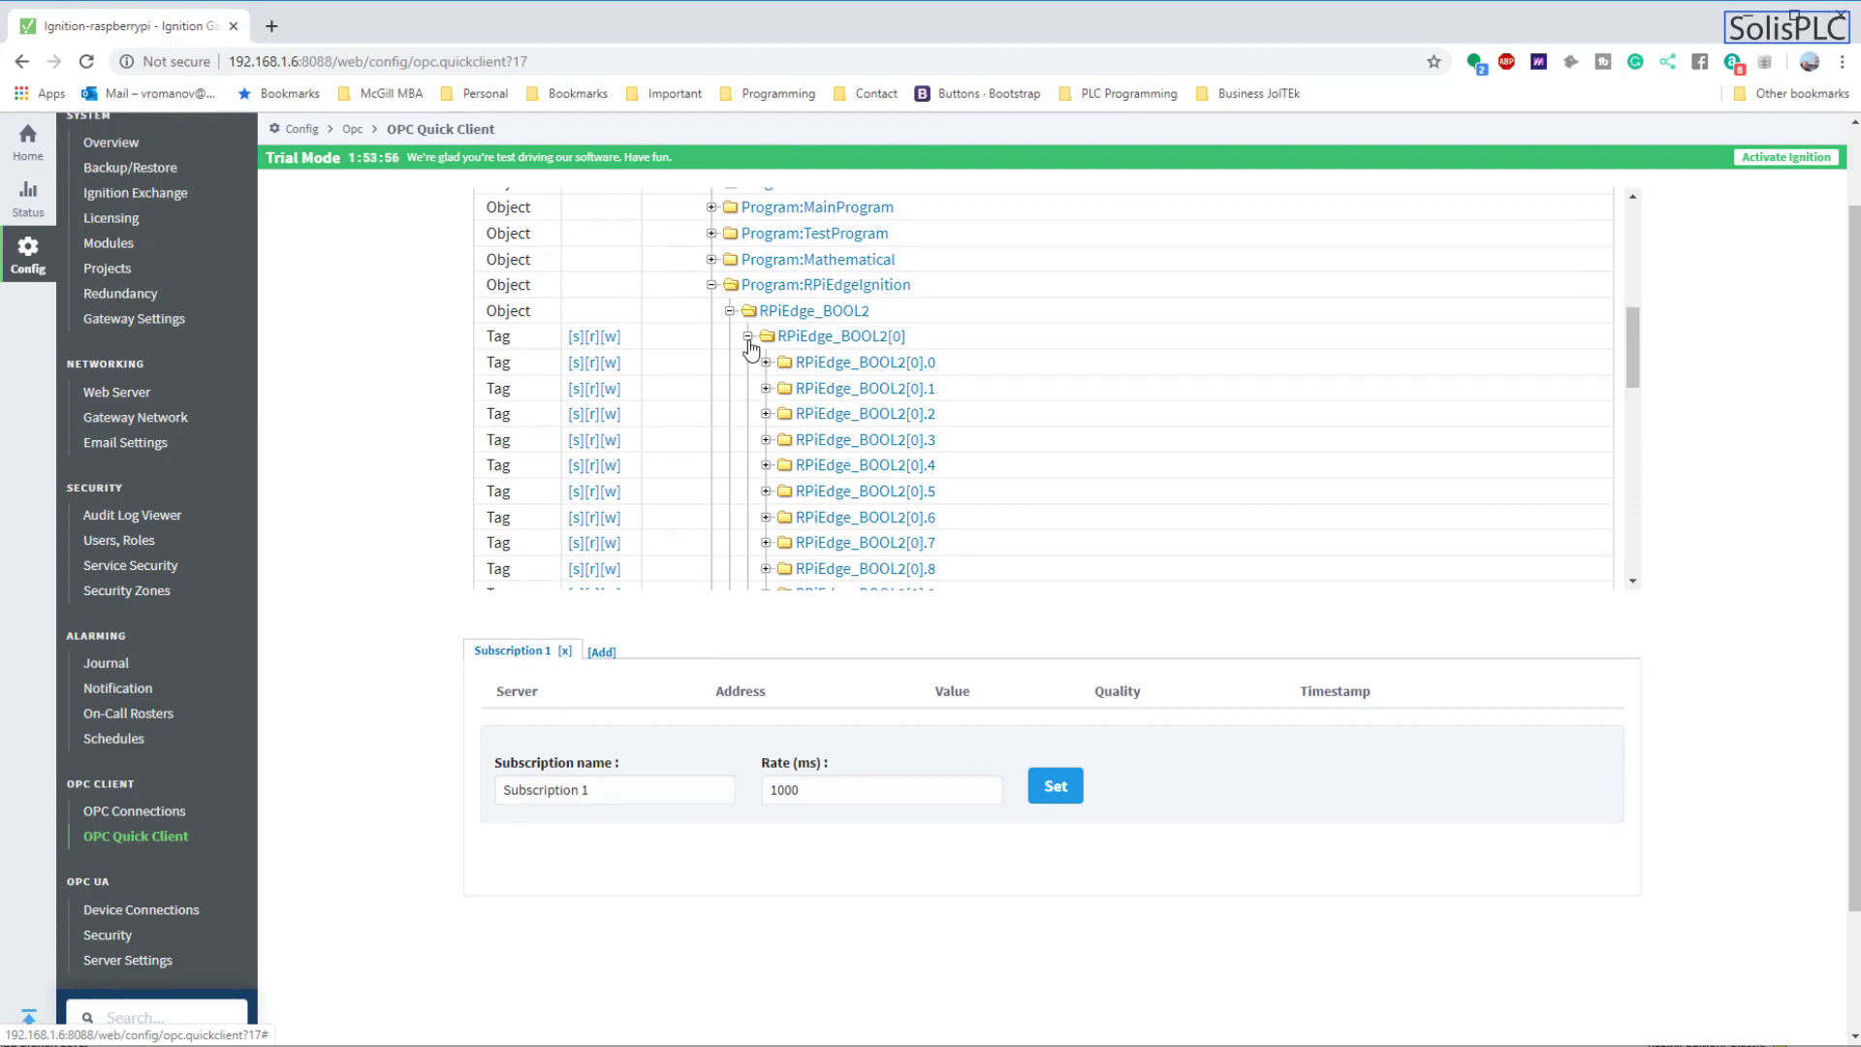
- Collapse the bit list under RPiEdge_BOOL2[0]
click(747, 337)
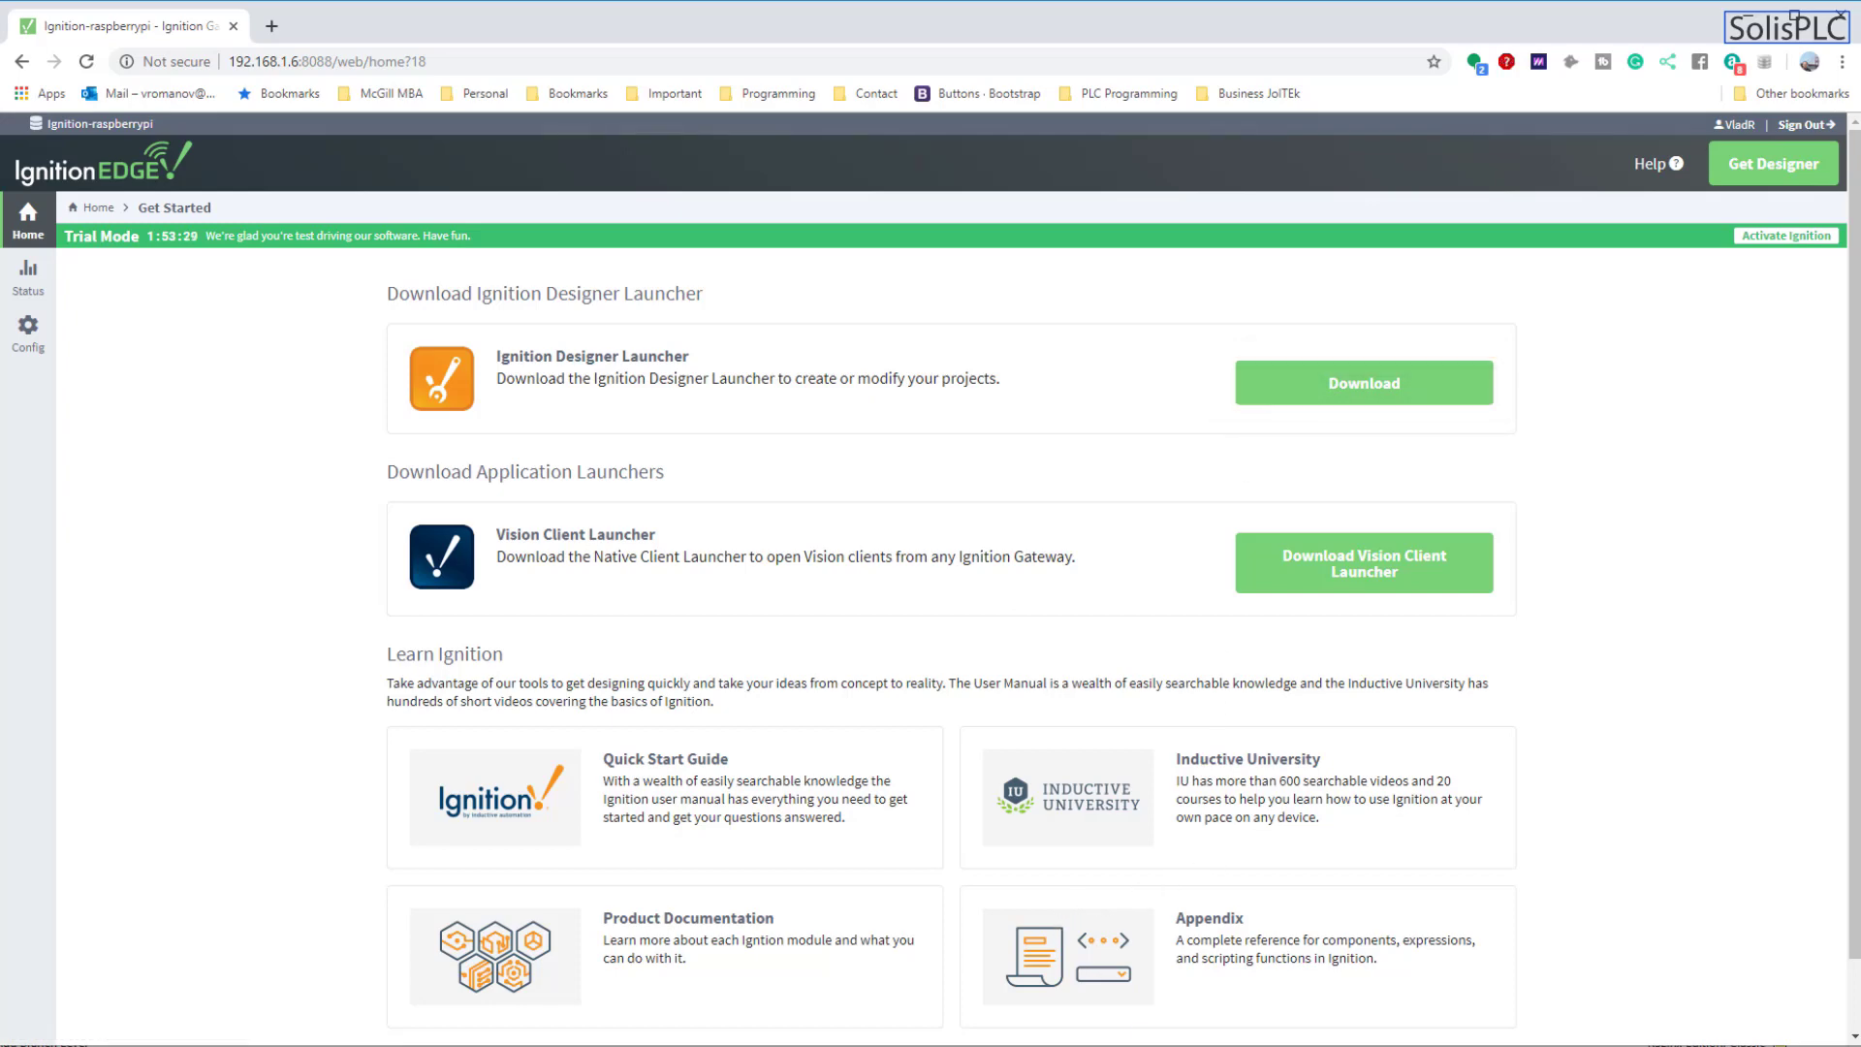
drag(981, 155, 736, 160)
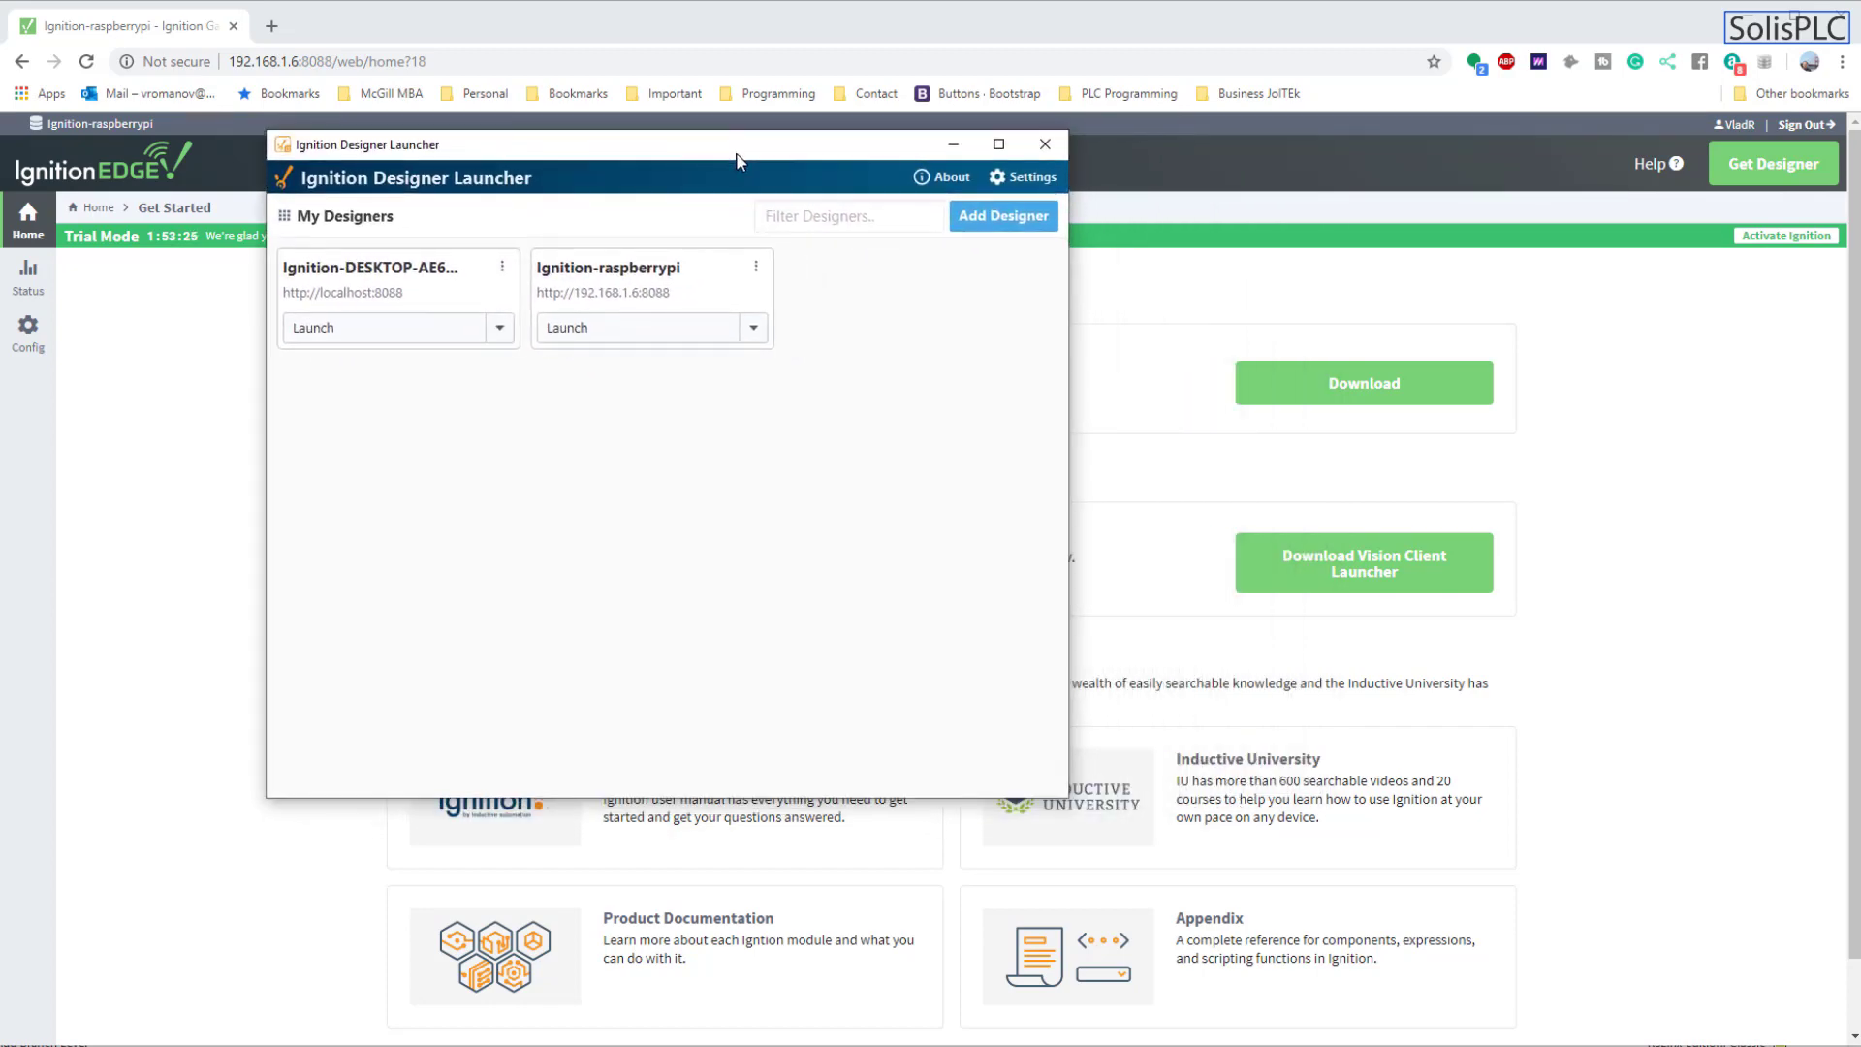
click(1002, 224)
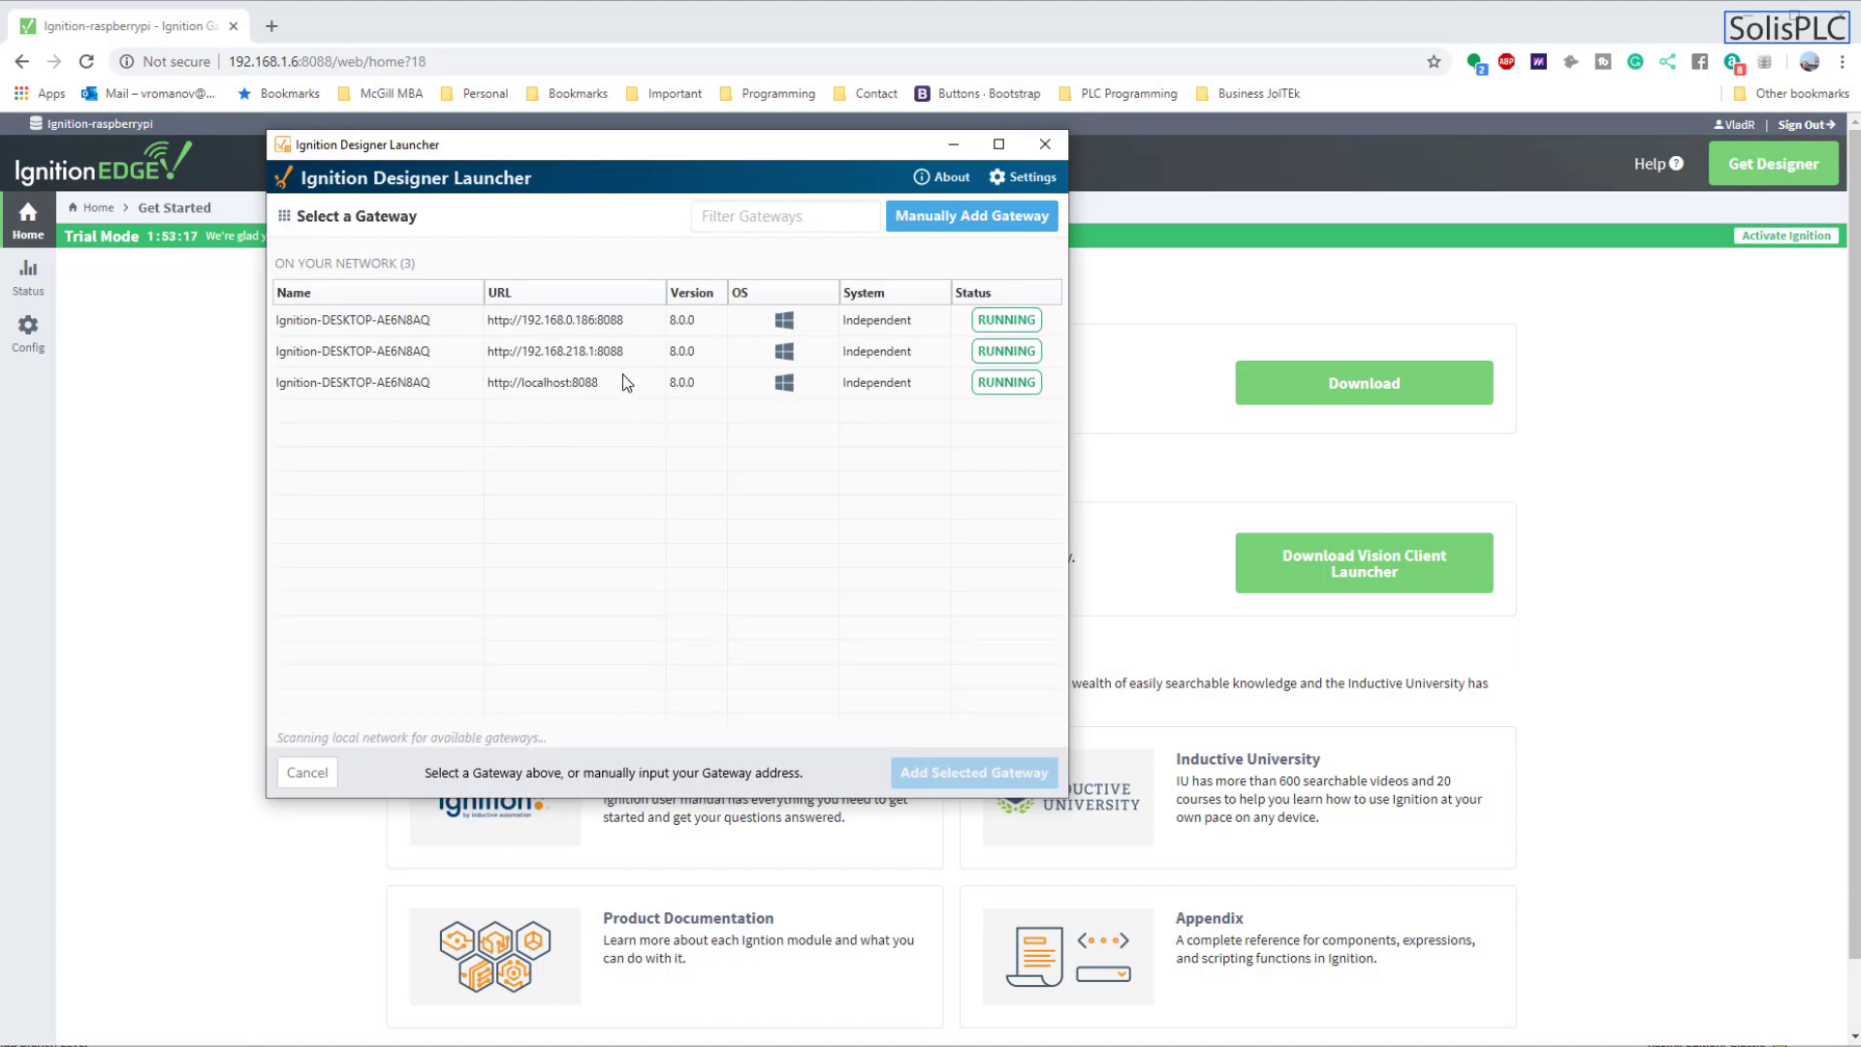
click(438, 361)
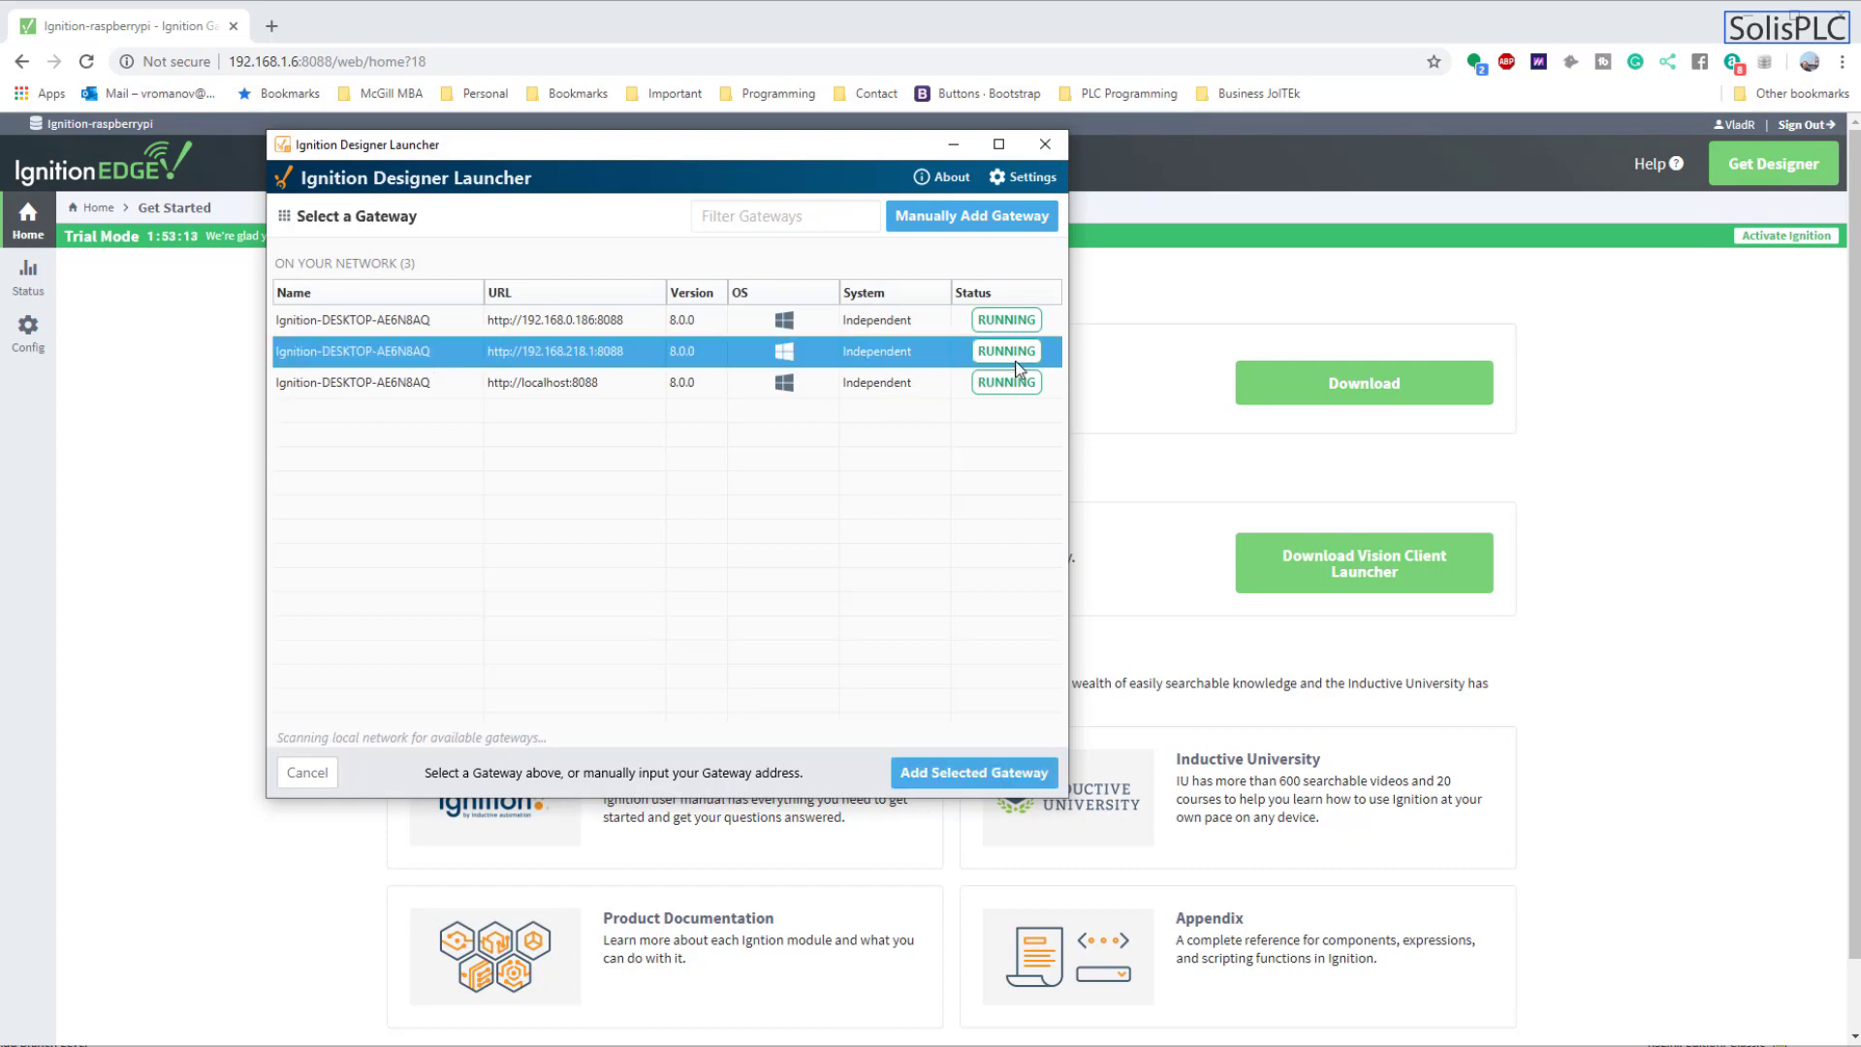
click(458, 330)
click(458, 385)
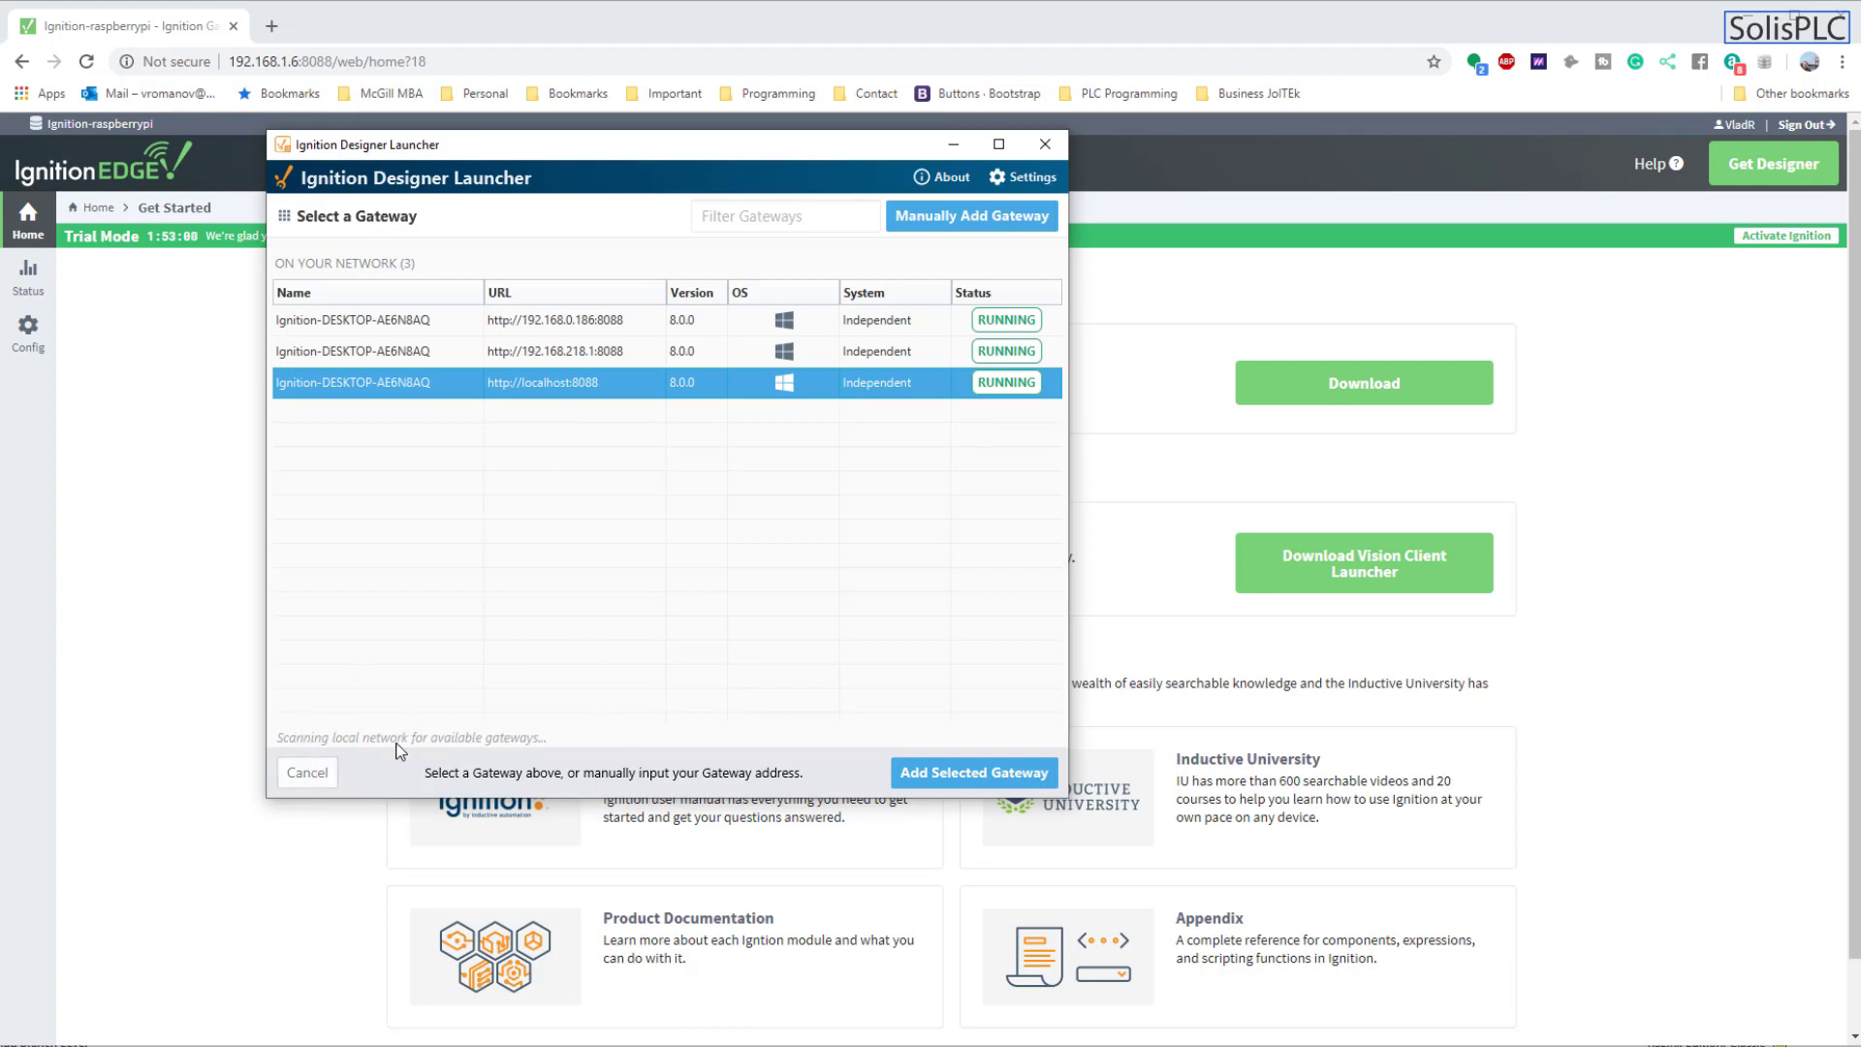
click(307, 773)
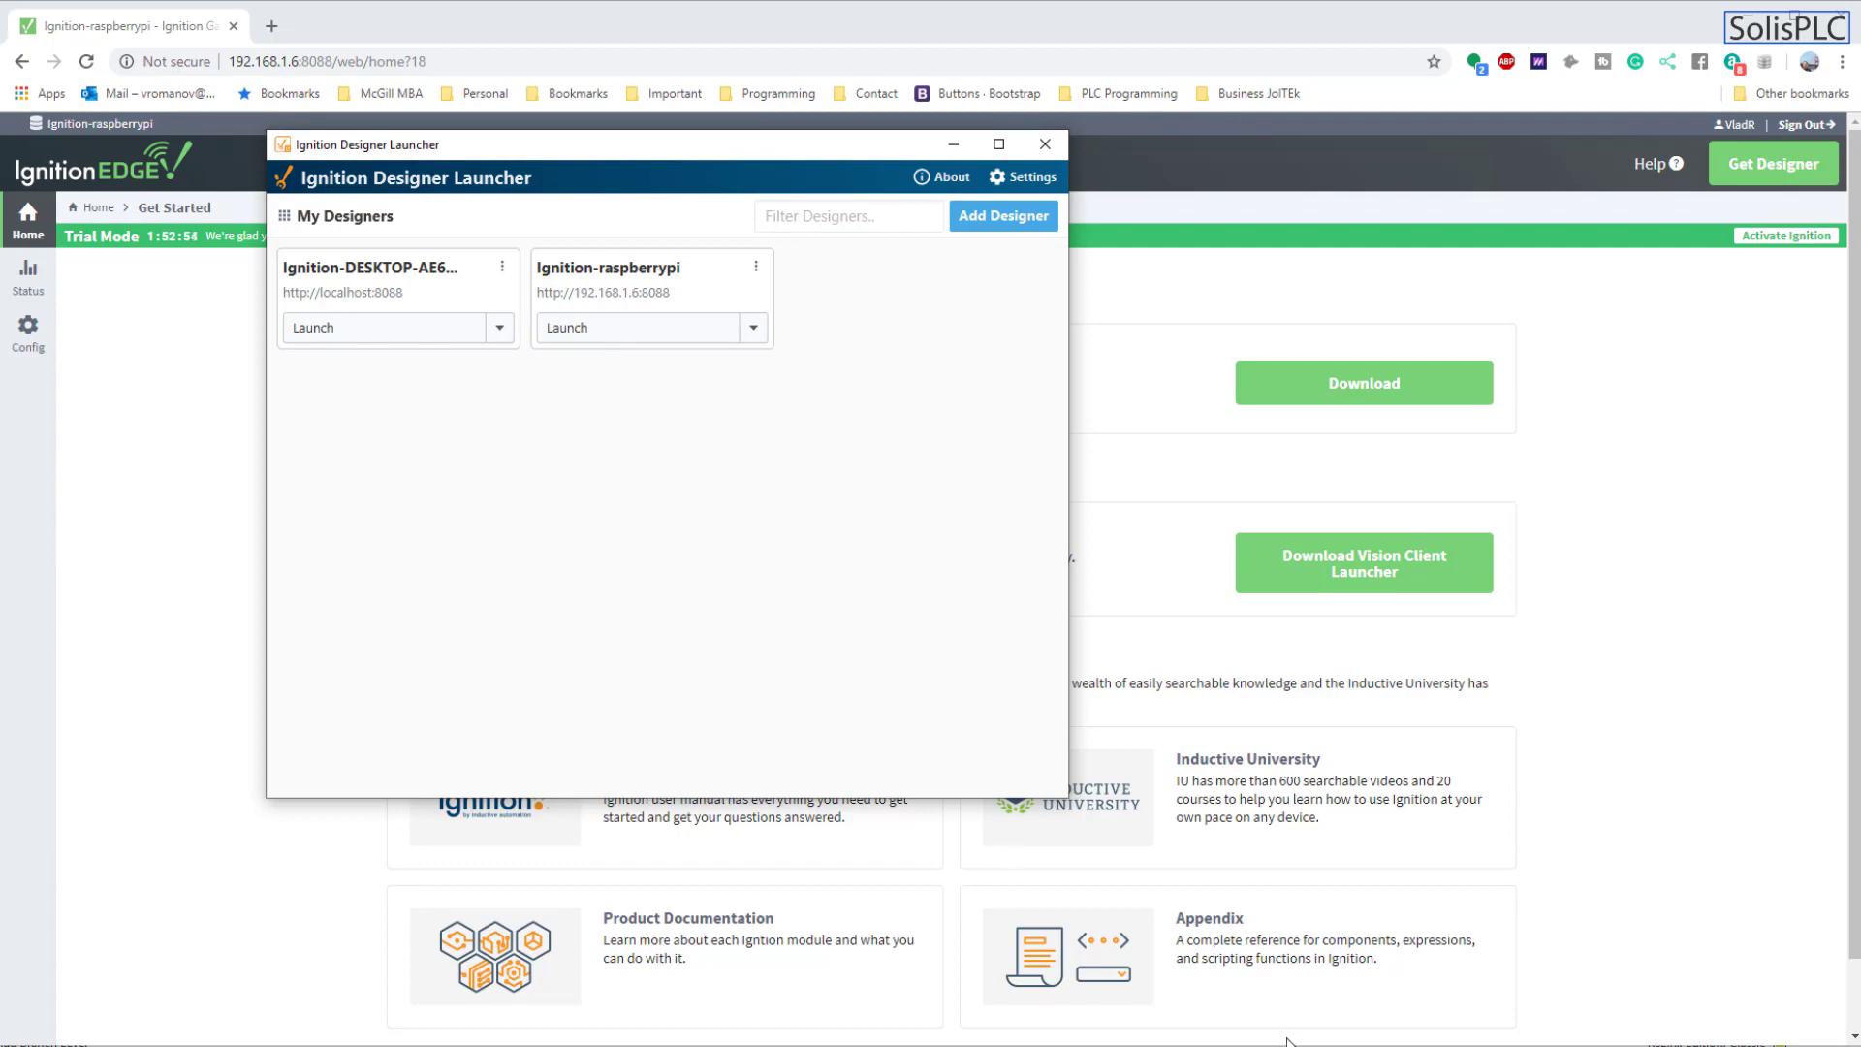
mouse_move(1359, 1042)
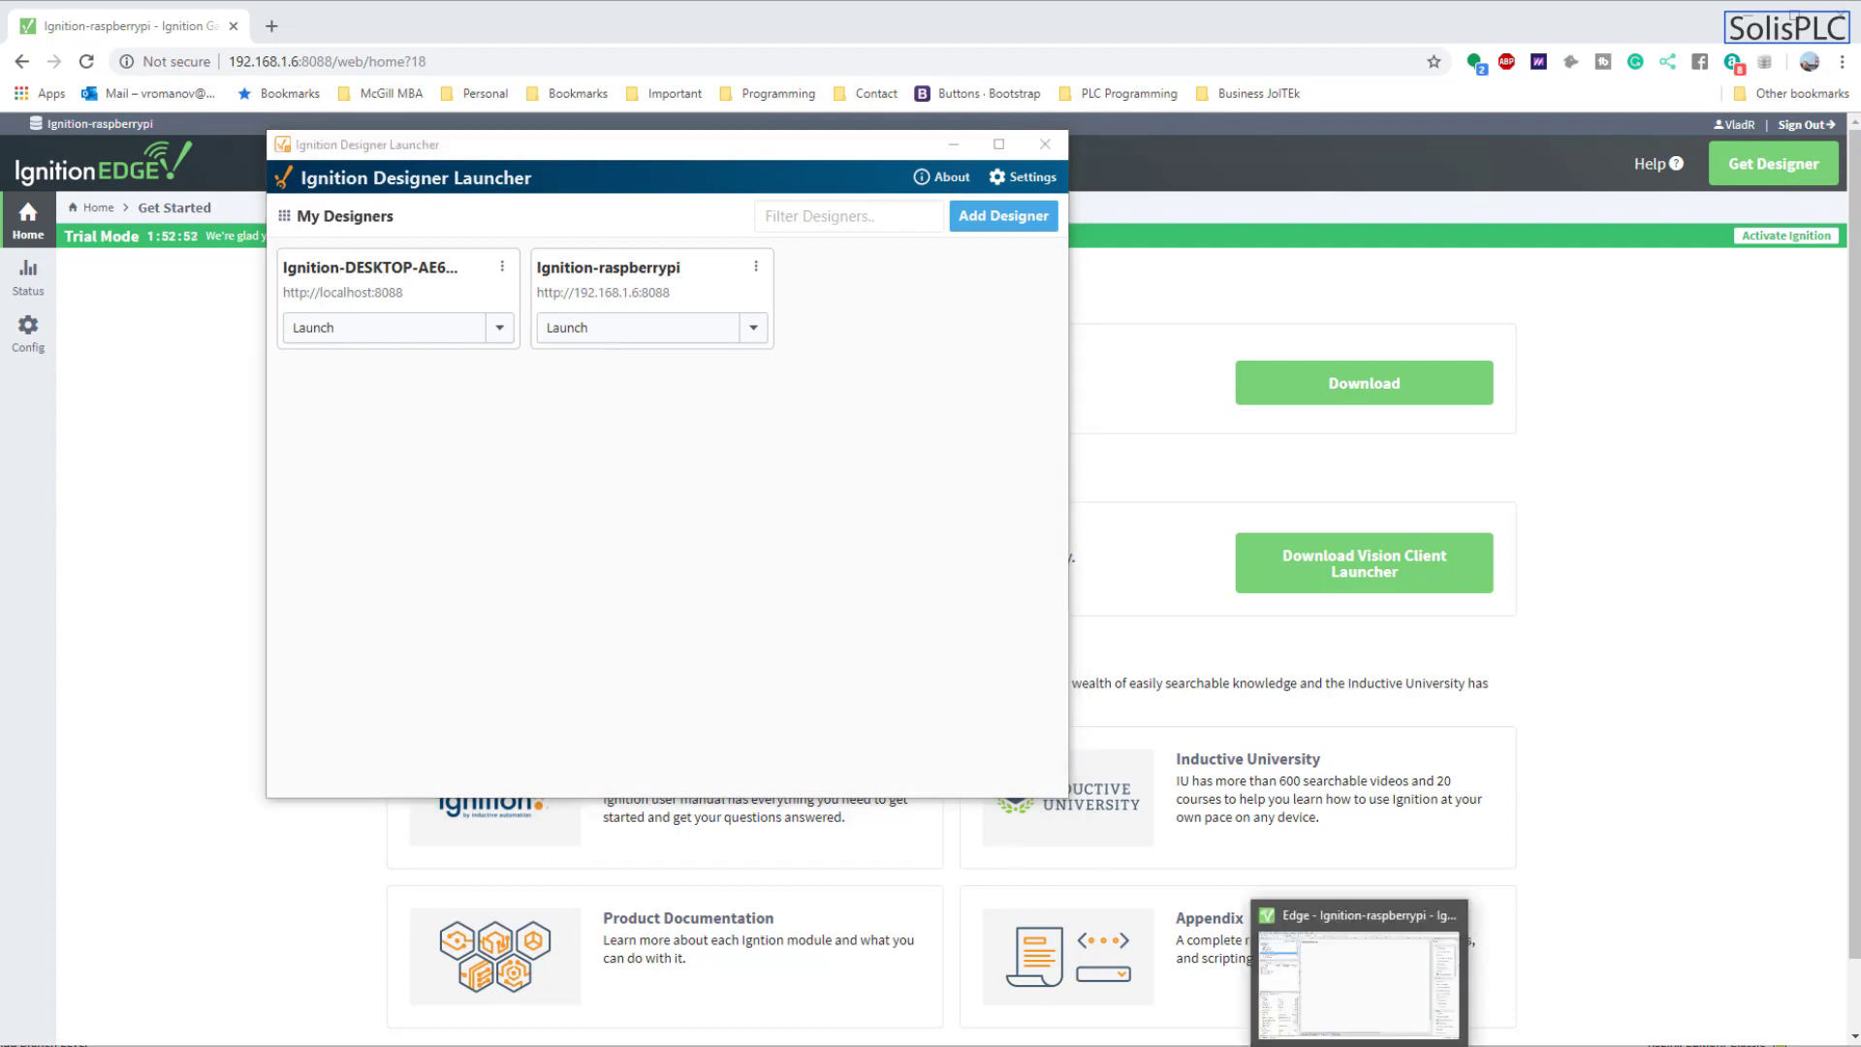
- In the Edge project's Tag Browser, expand Tags > Program:RPiEdgeIgnition to show its BOOL, DINT, REAL, STRING folders
click(1359, 979)
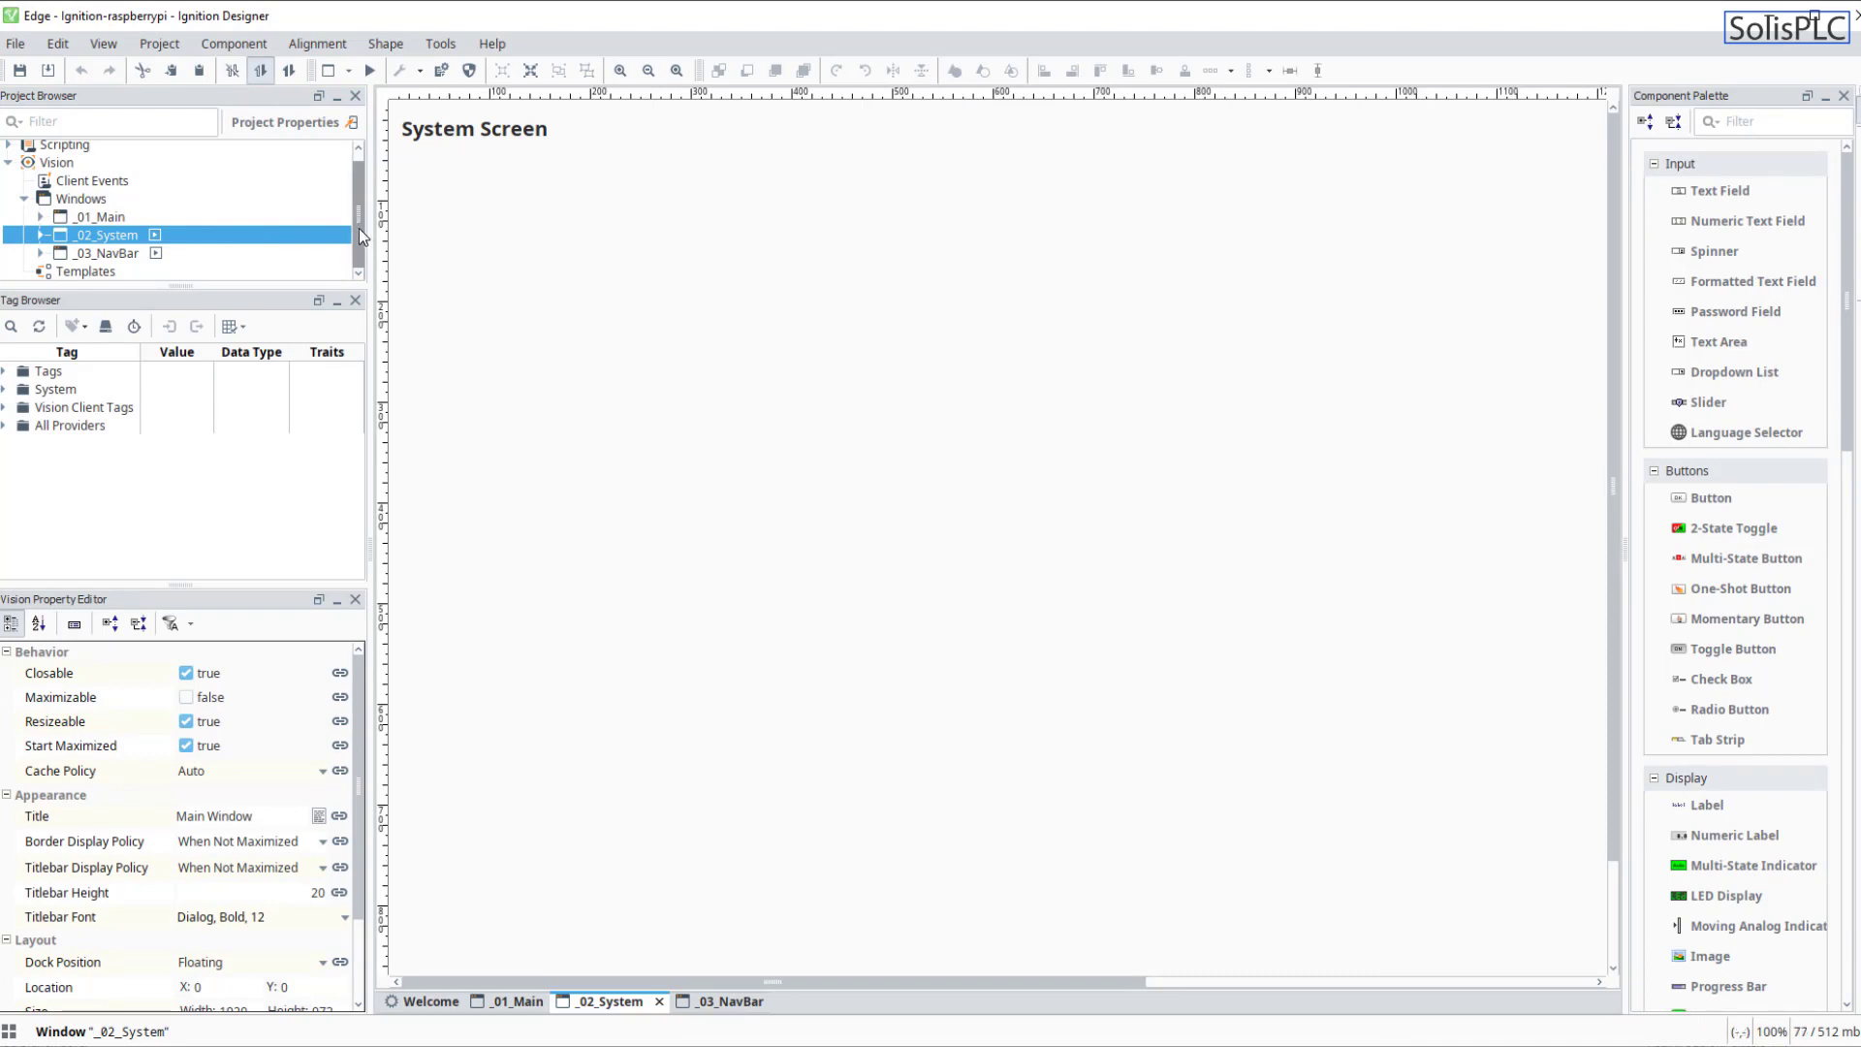
scroll(360, 236, up, 1)
double_click(29, 173)
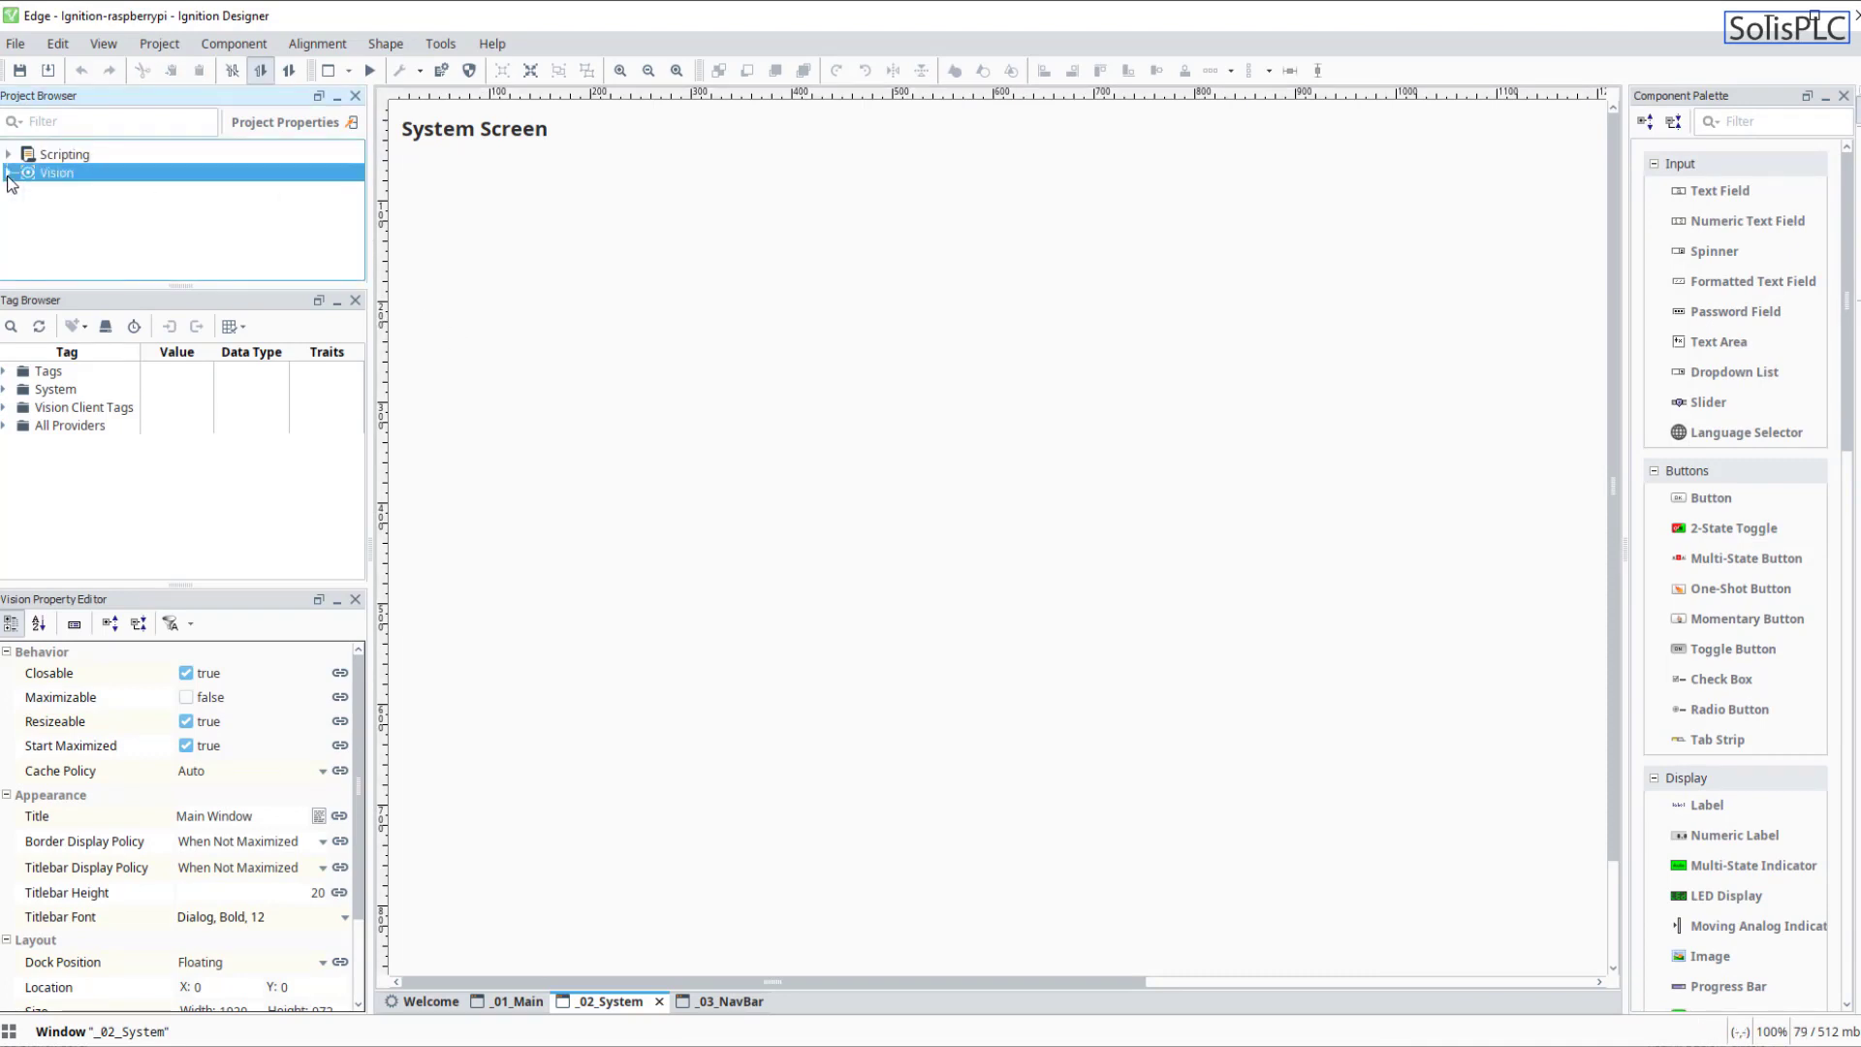
double_click(30, 172)
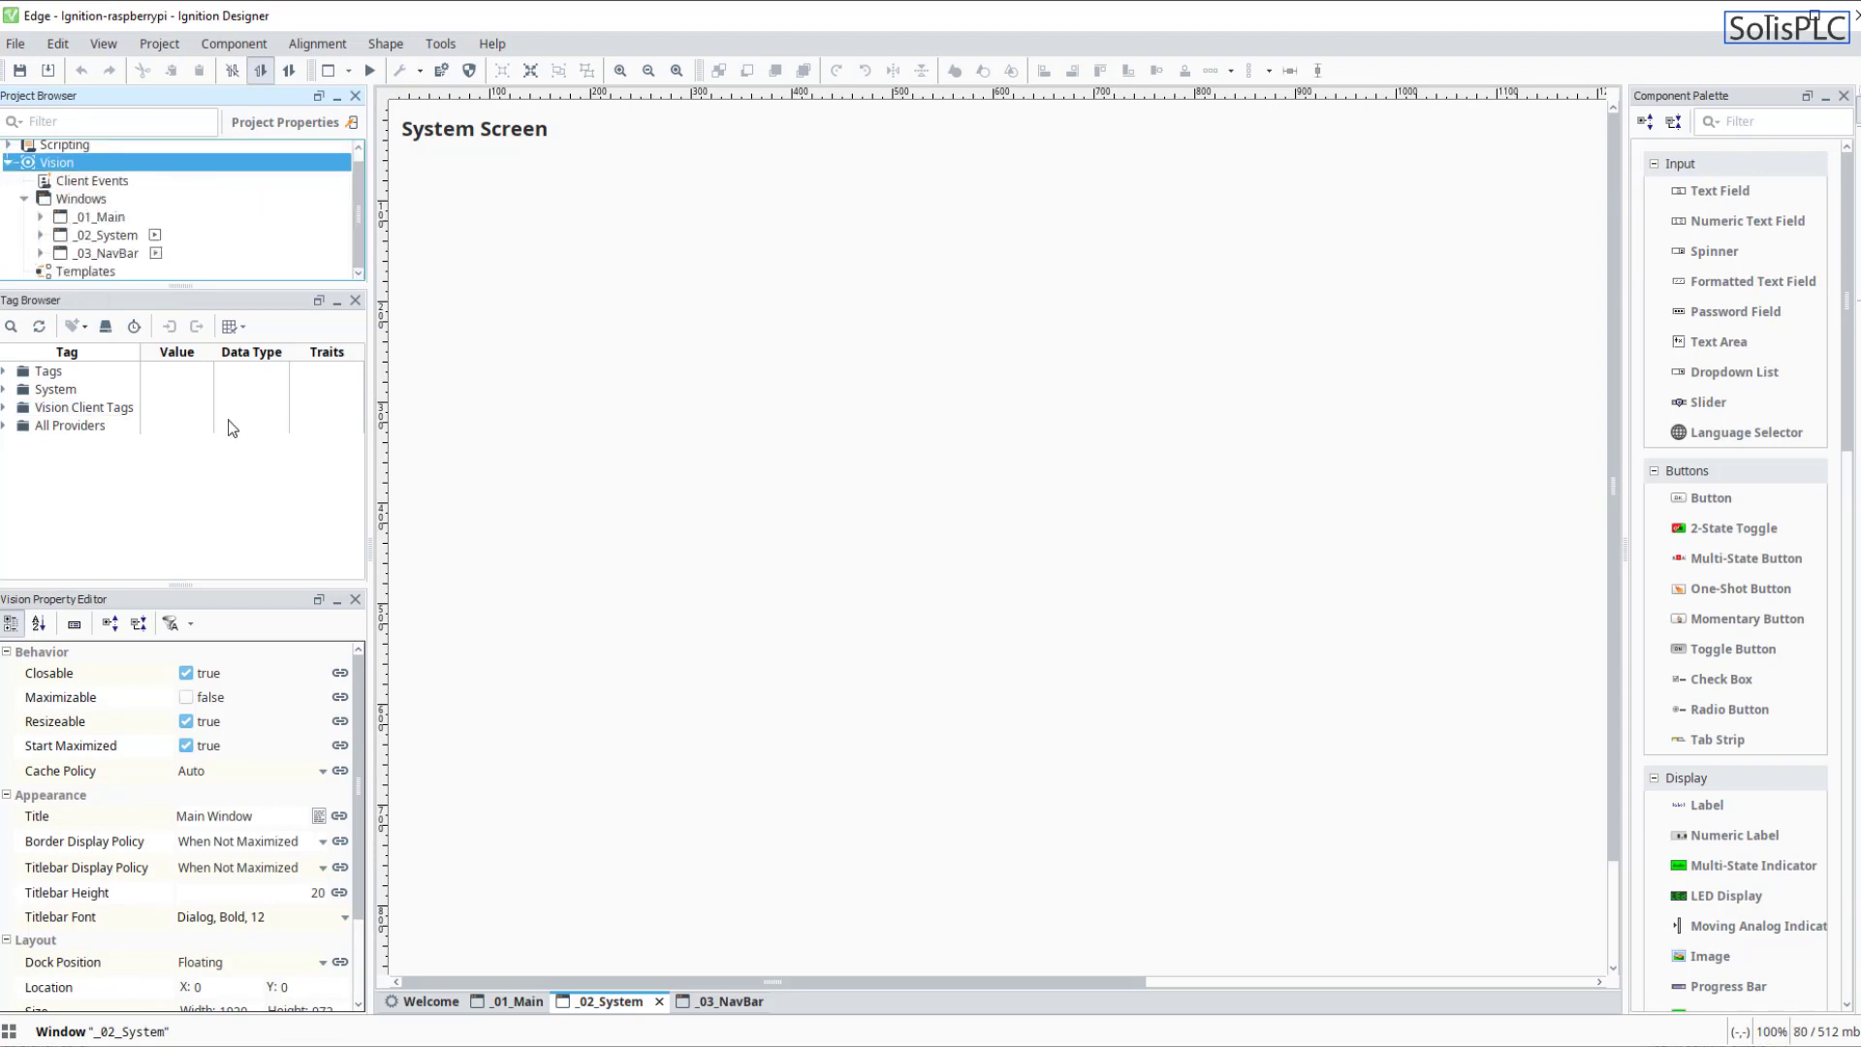
click(10, 372)
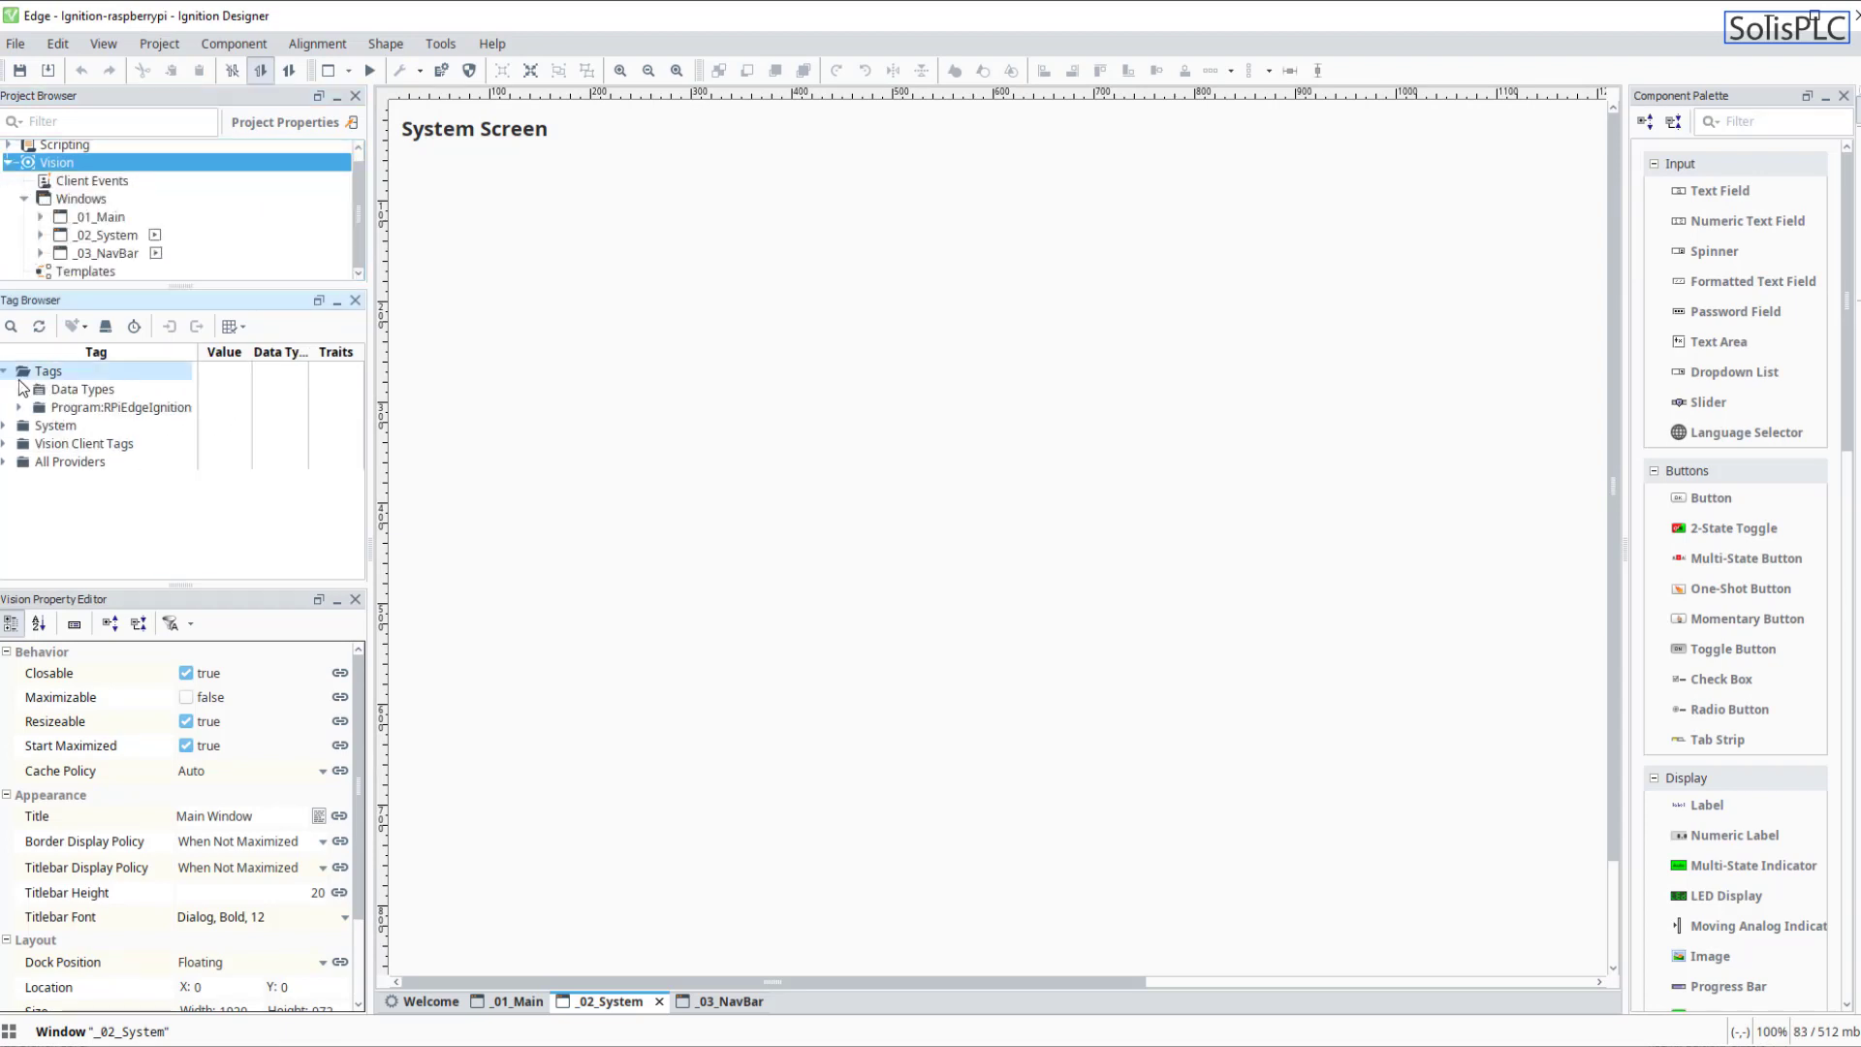
click(18, 408)
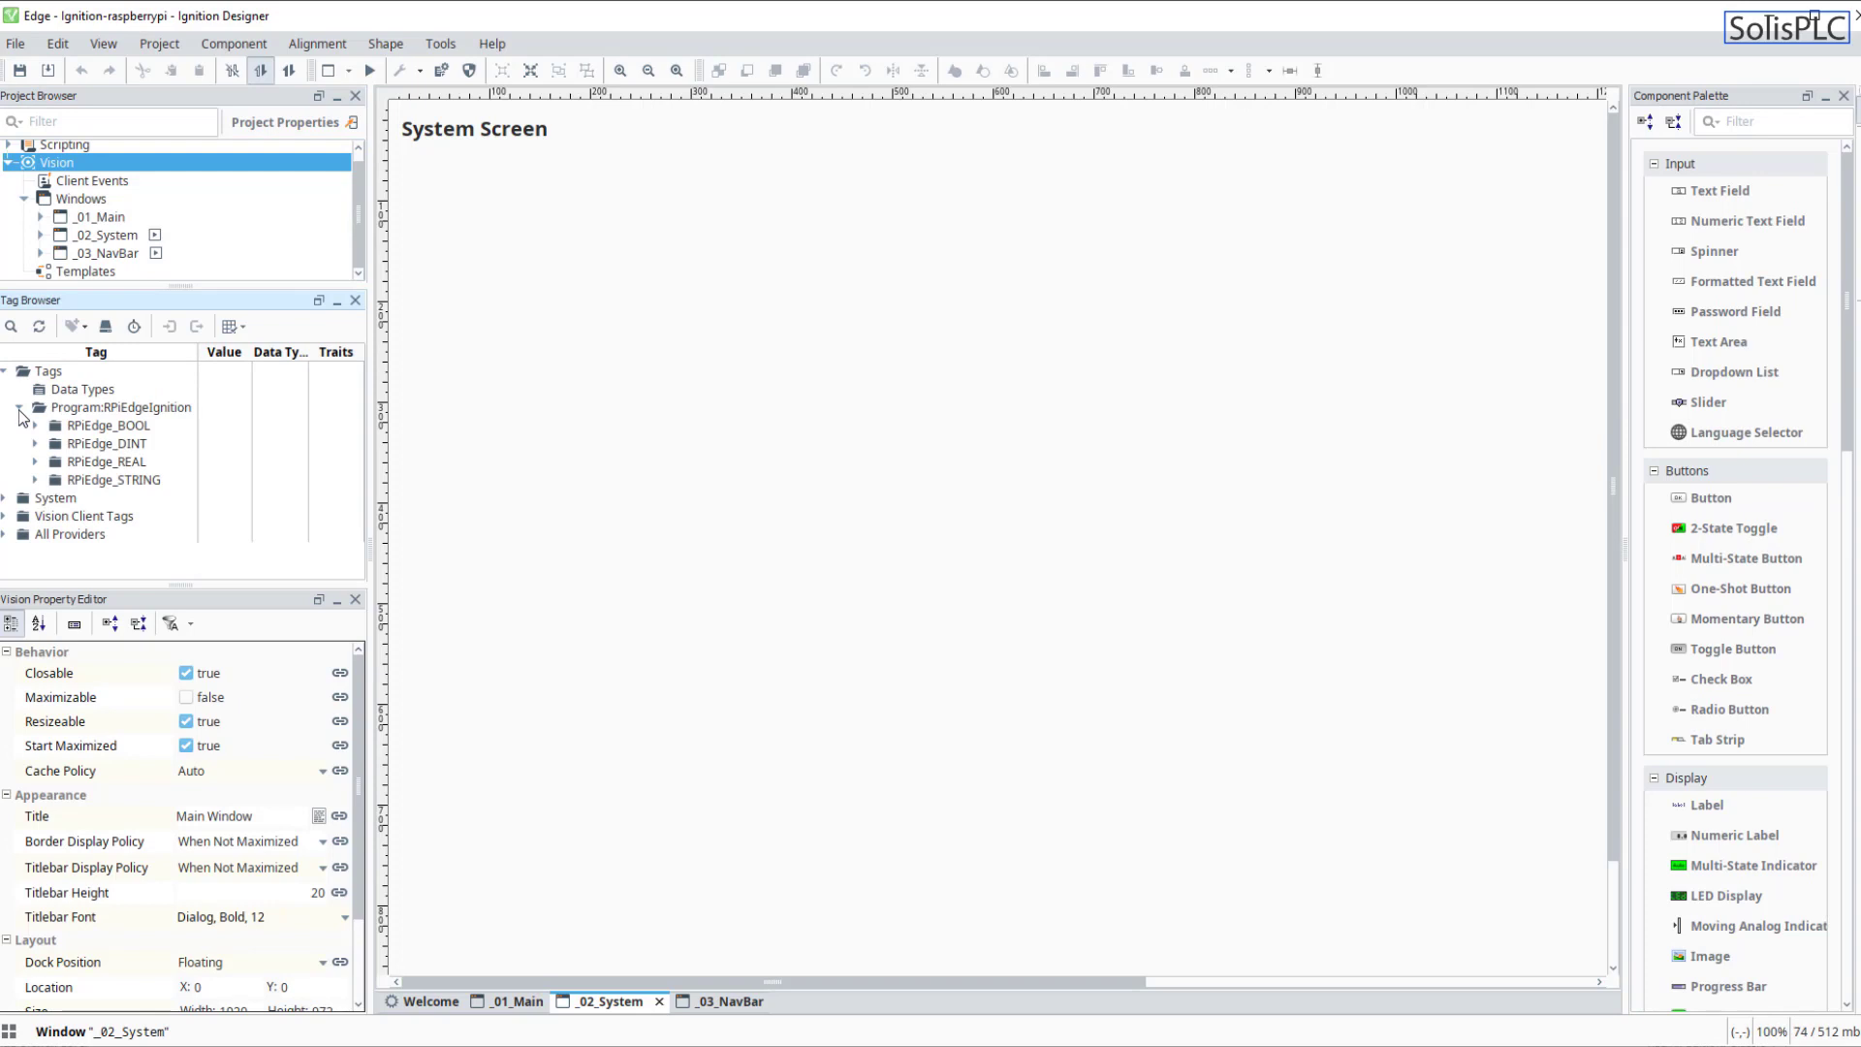
click(19, 409)
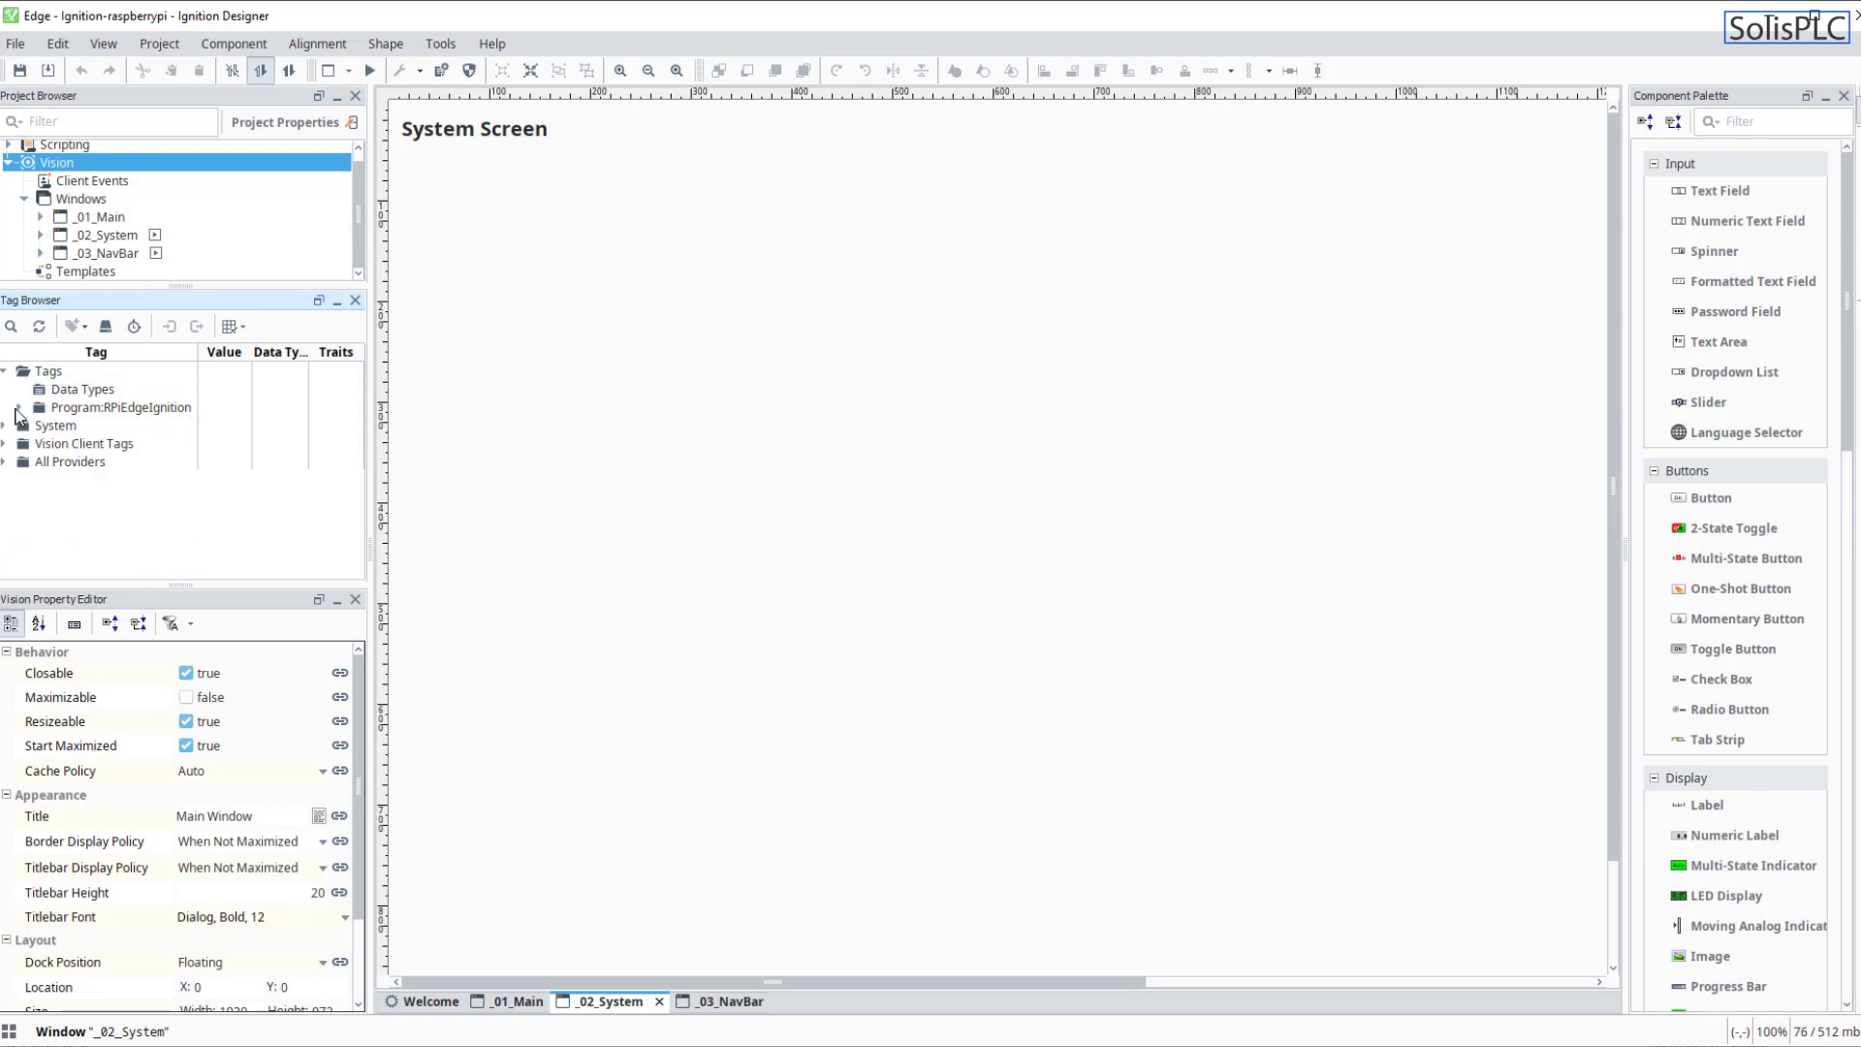
click(5, 372)
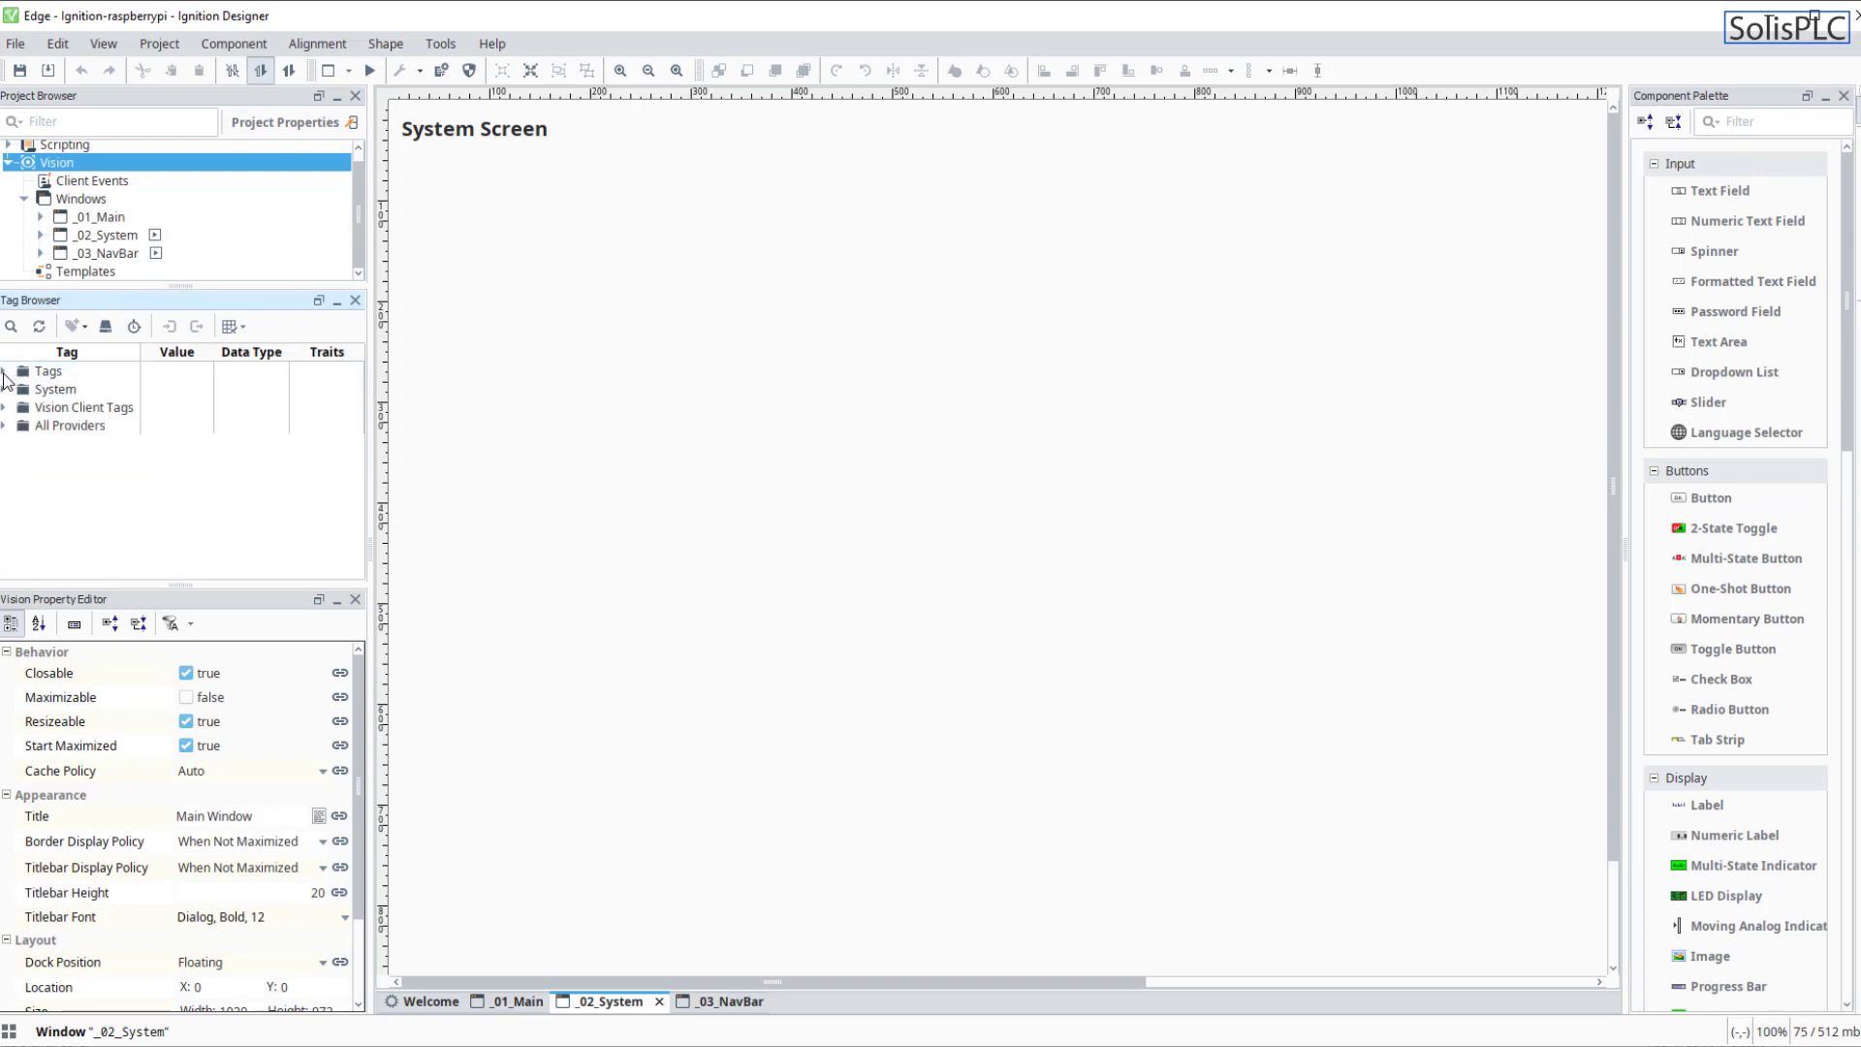
click(4, 371)
click(70, 409)
click(113, 415)
click(19, 407)
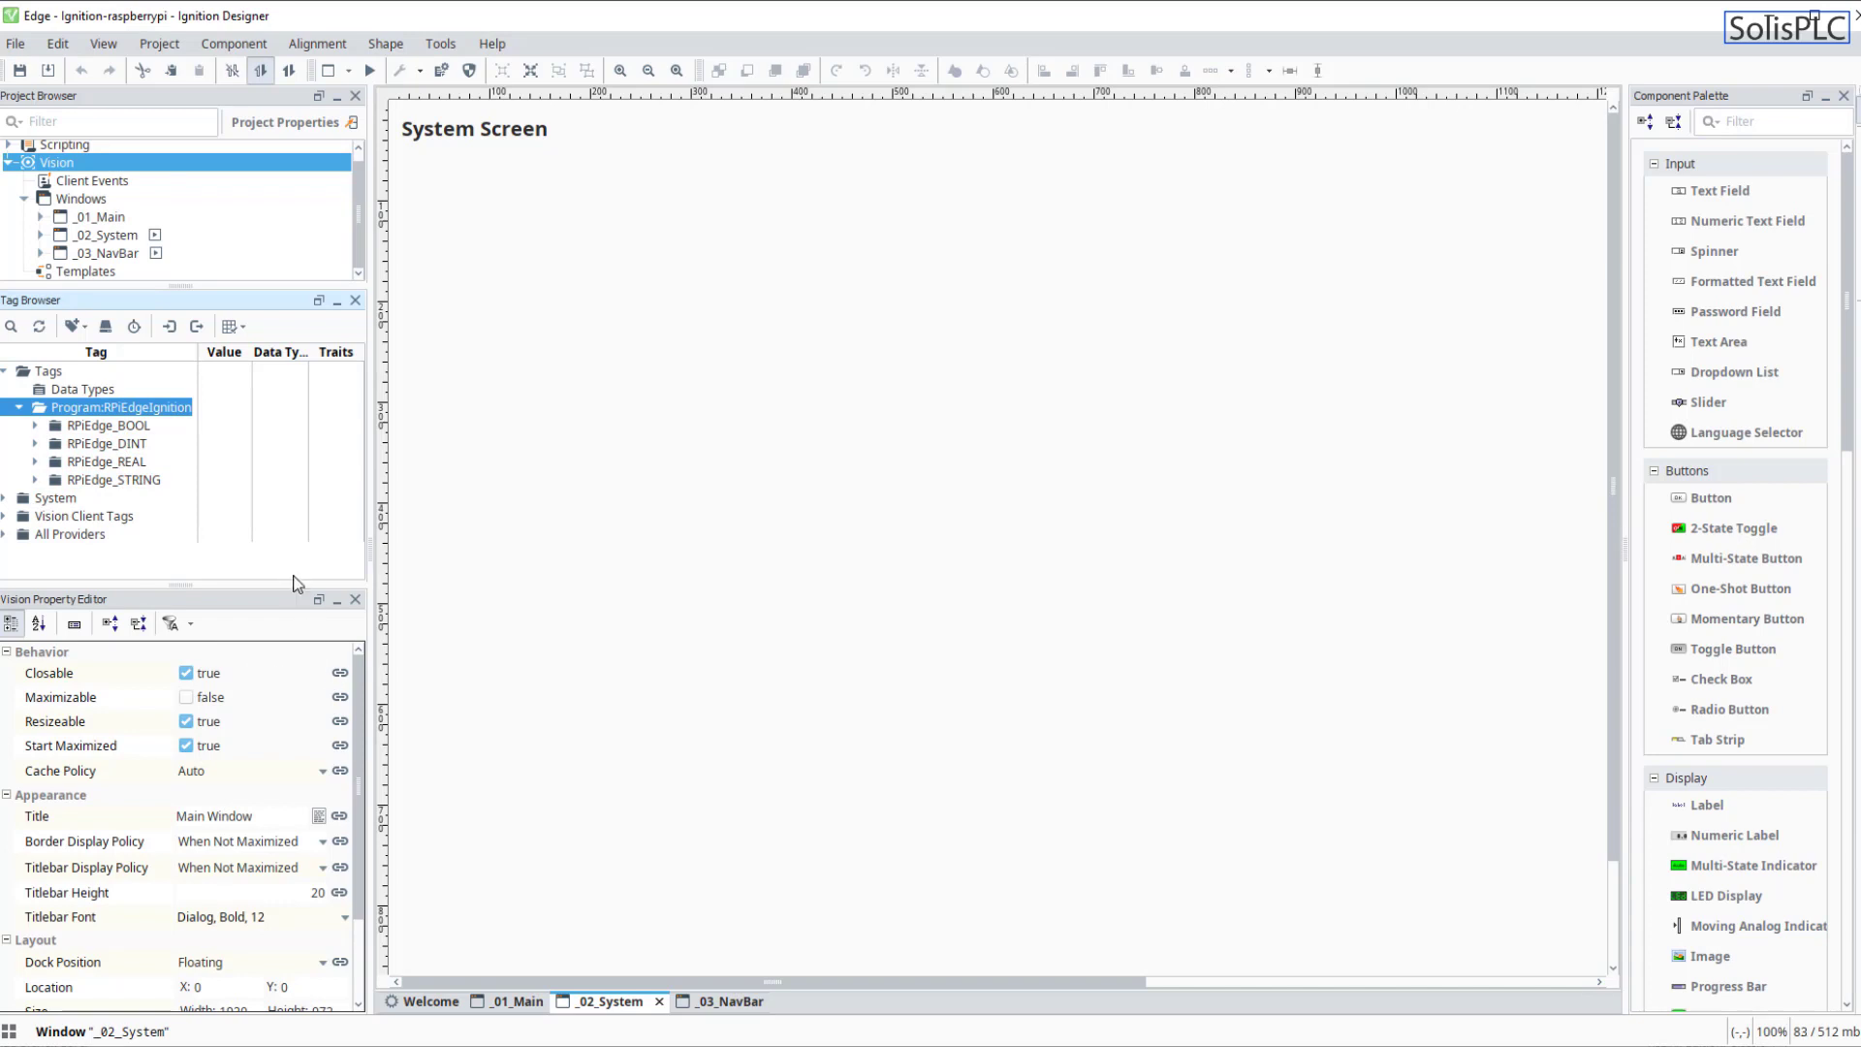
- Dock the OPC Browser below the Tag Browser, enlarge it, and expand Ignition OPC UA Server
click(107, 329)
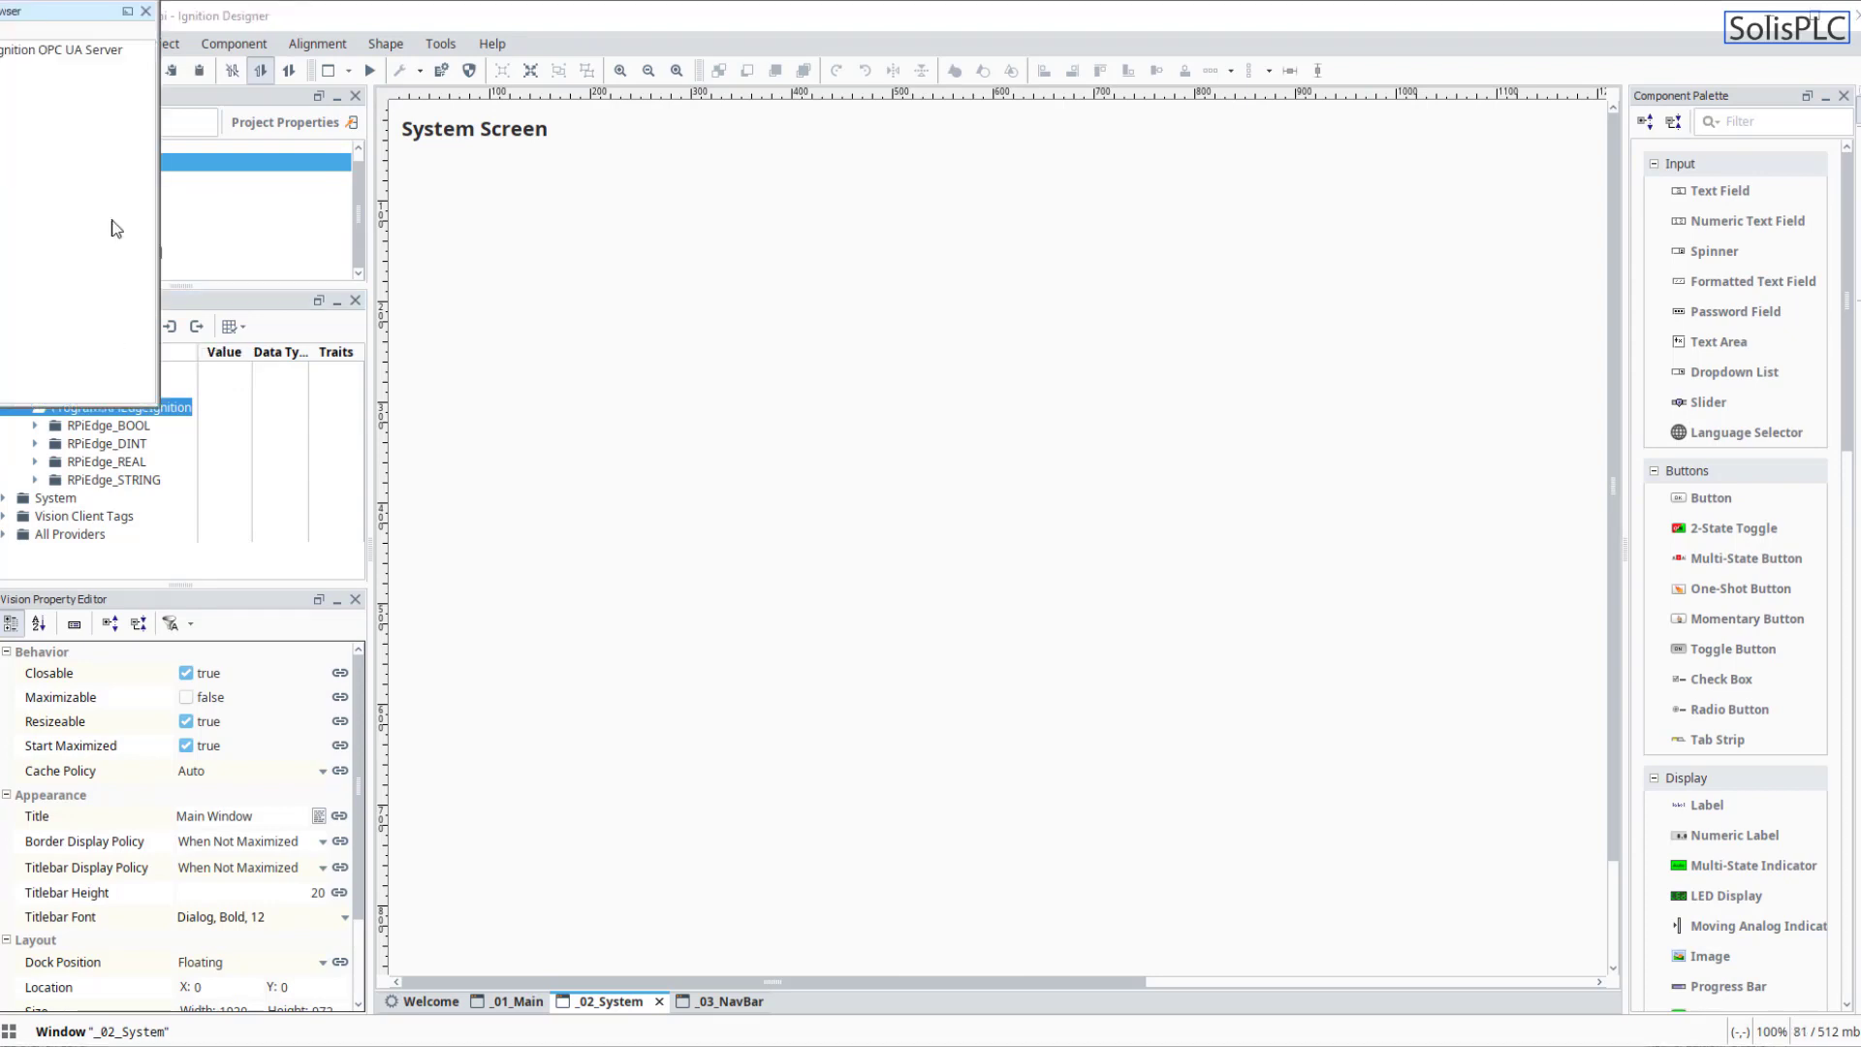
drag(75, 31, 153, 643)
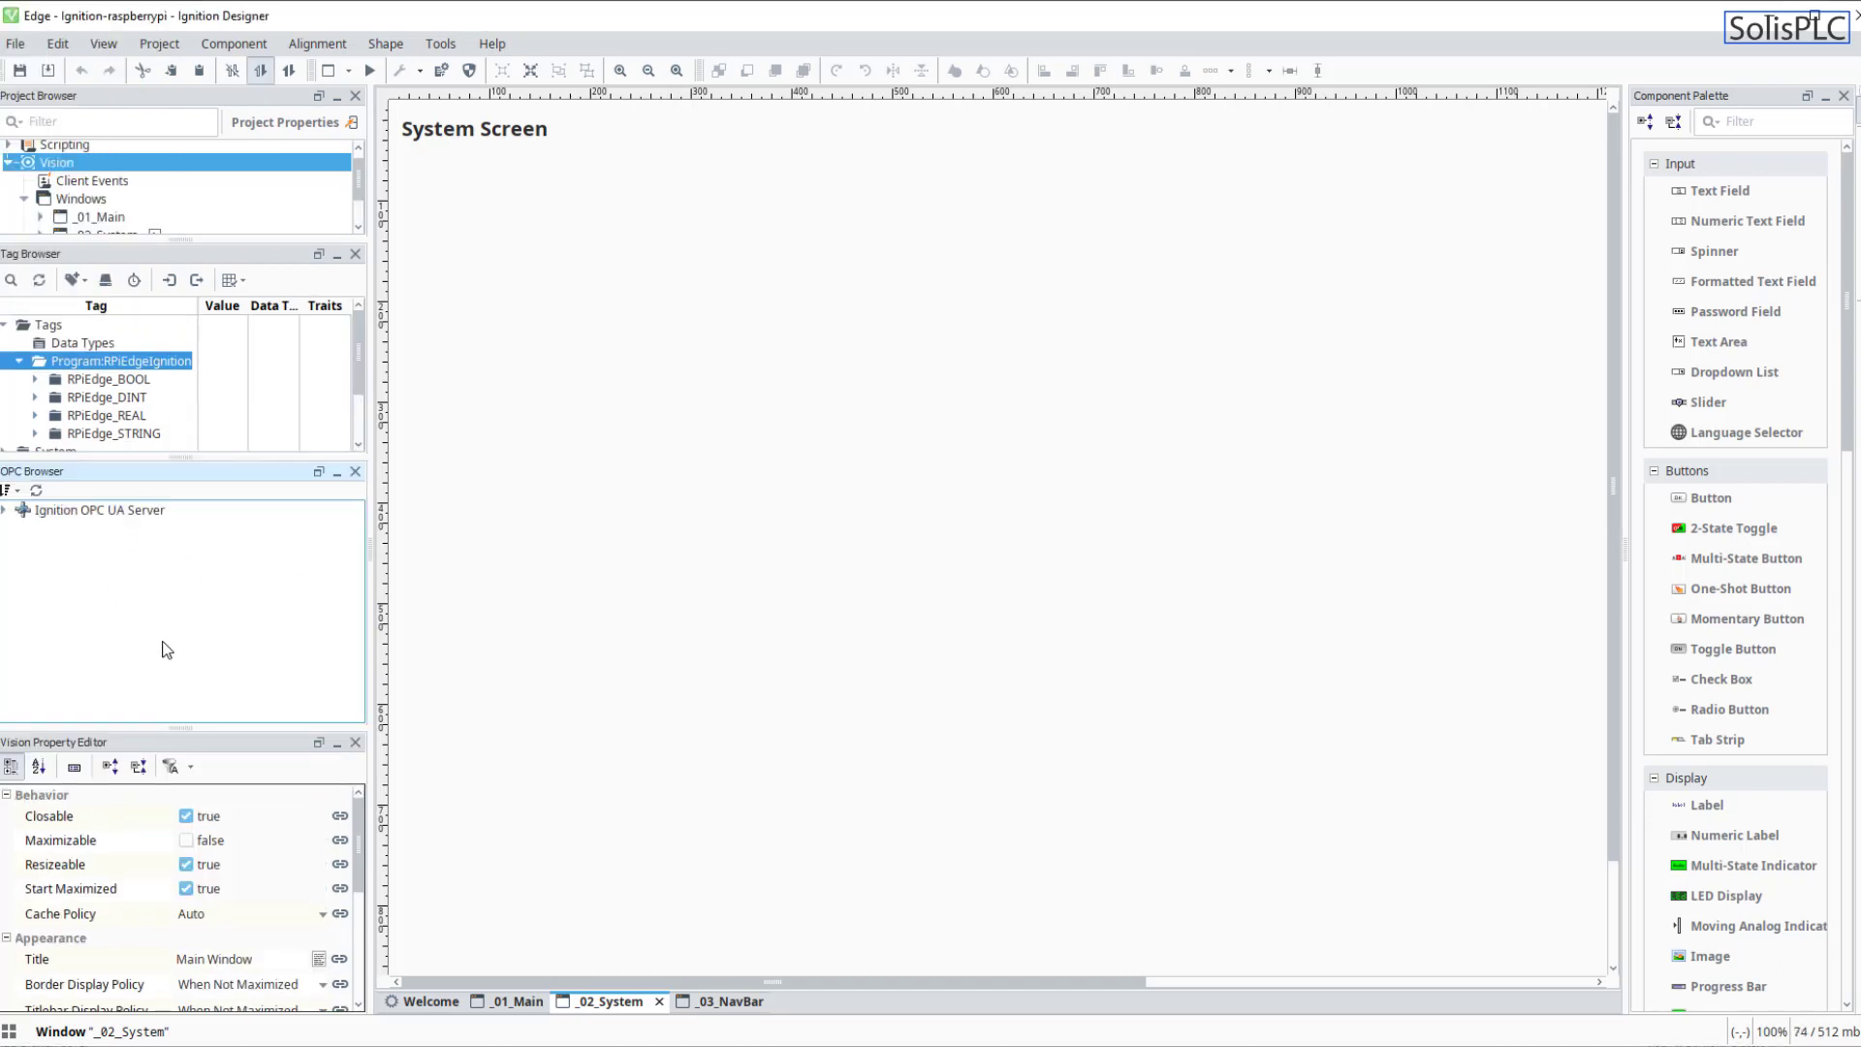
drag(136, 726, 137, 538)
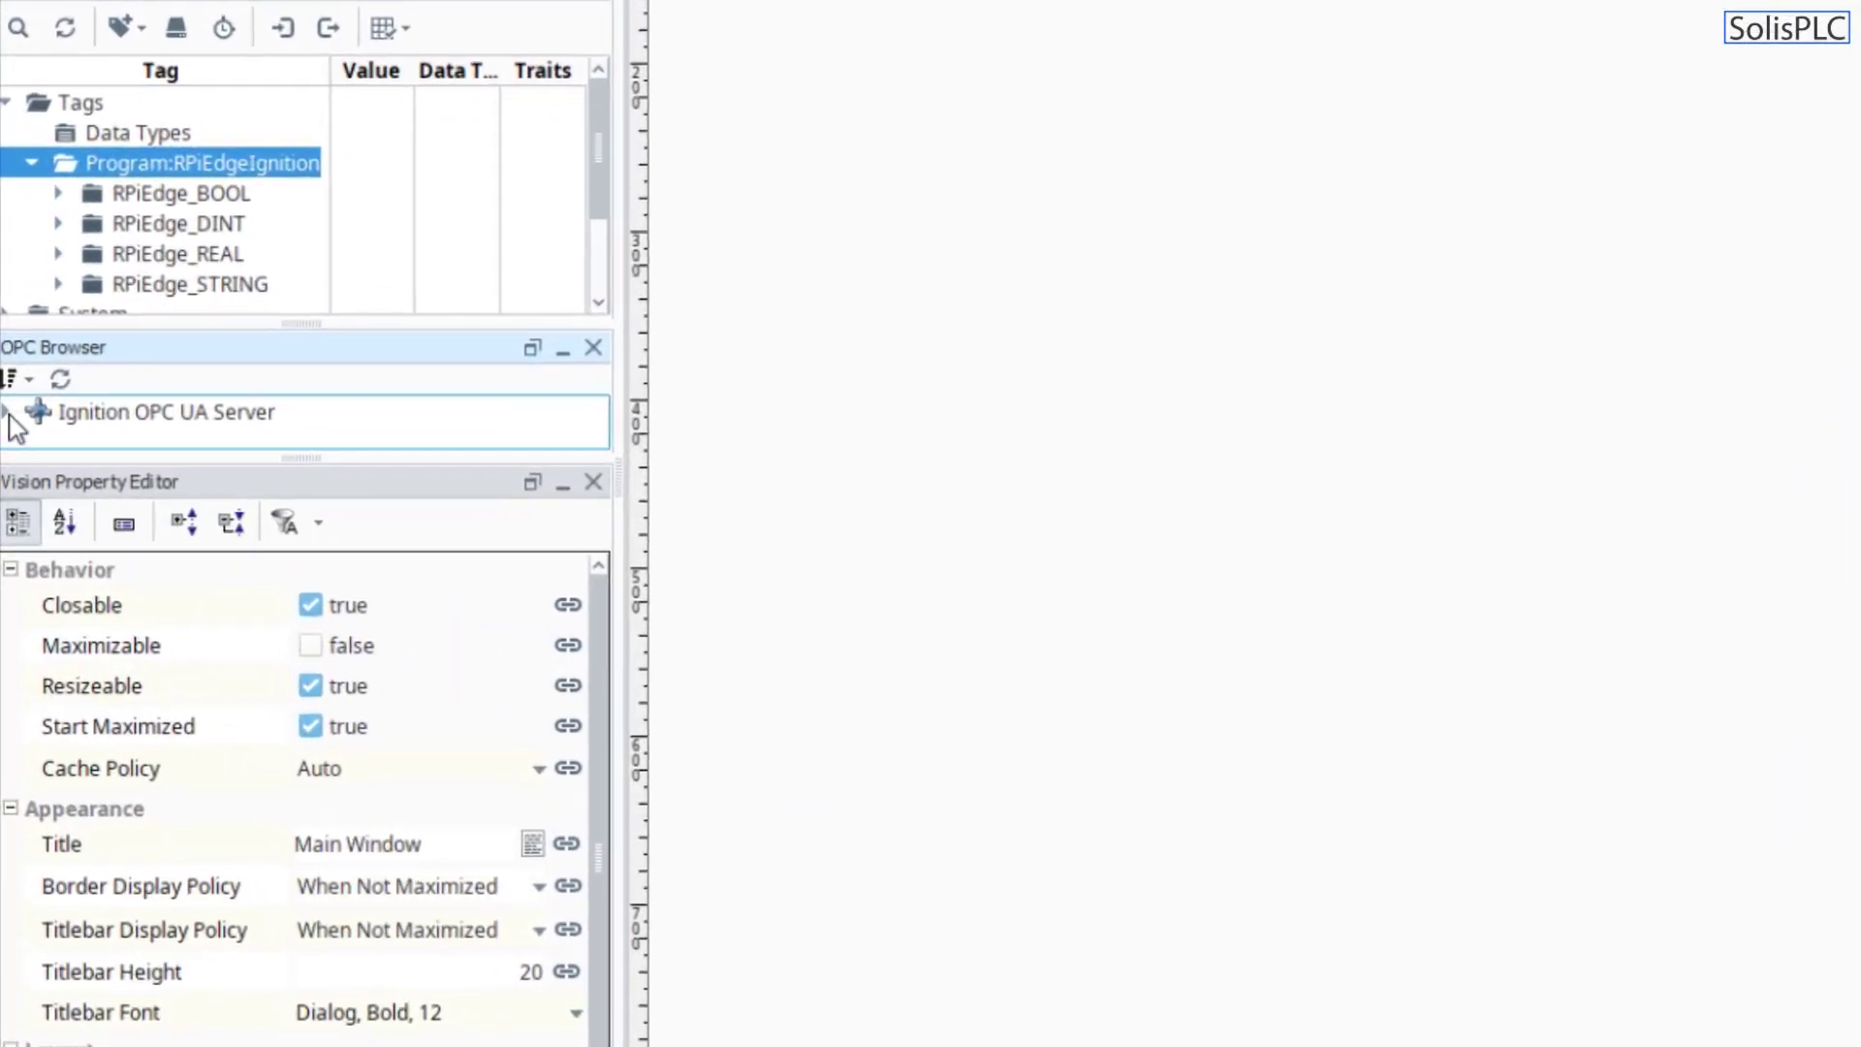
click(7, 412)
drag(200, 459, 187, 708)
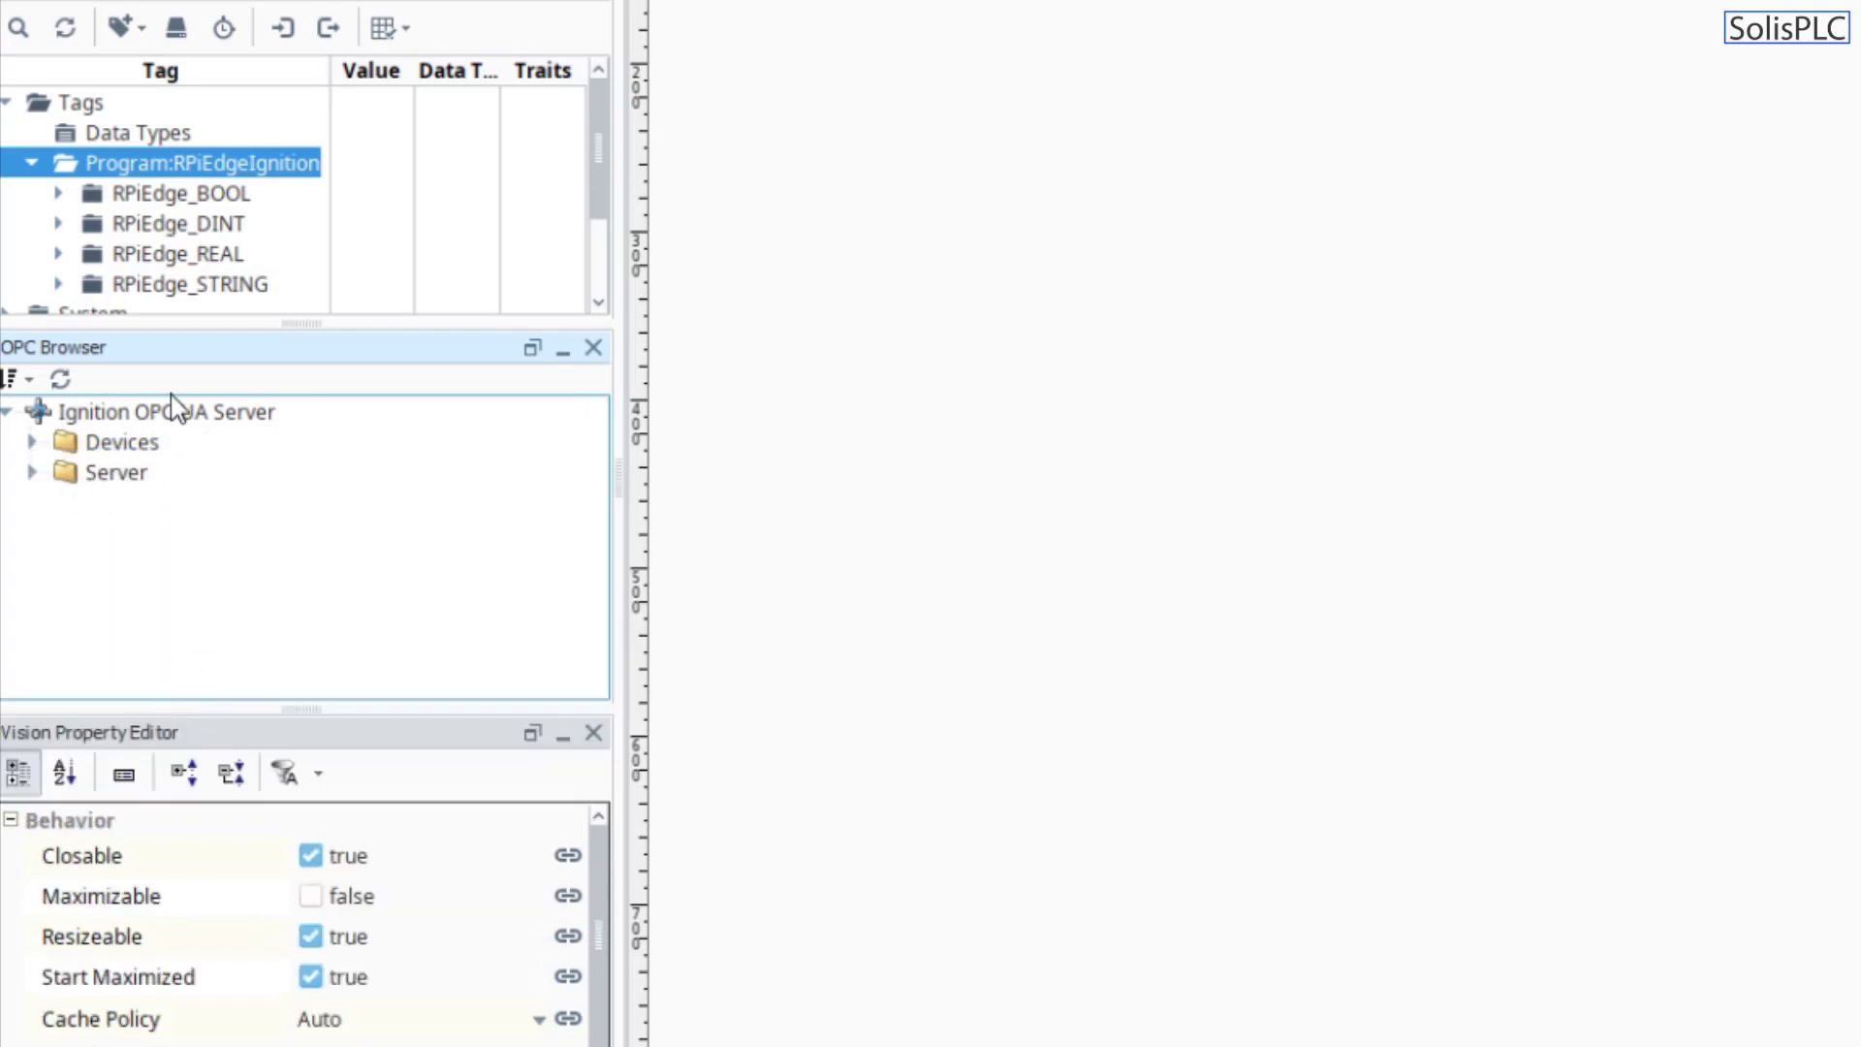
- In the OPC Browser, expand Devices > SolisPLC_CLX > Program:RPiEdgeIgnition
click(32, 443)
click(59, 472)
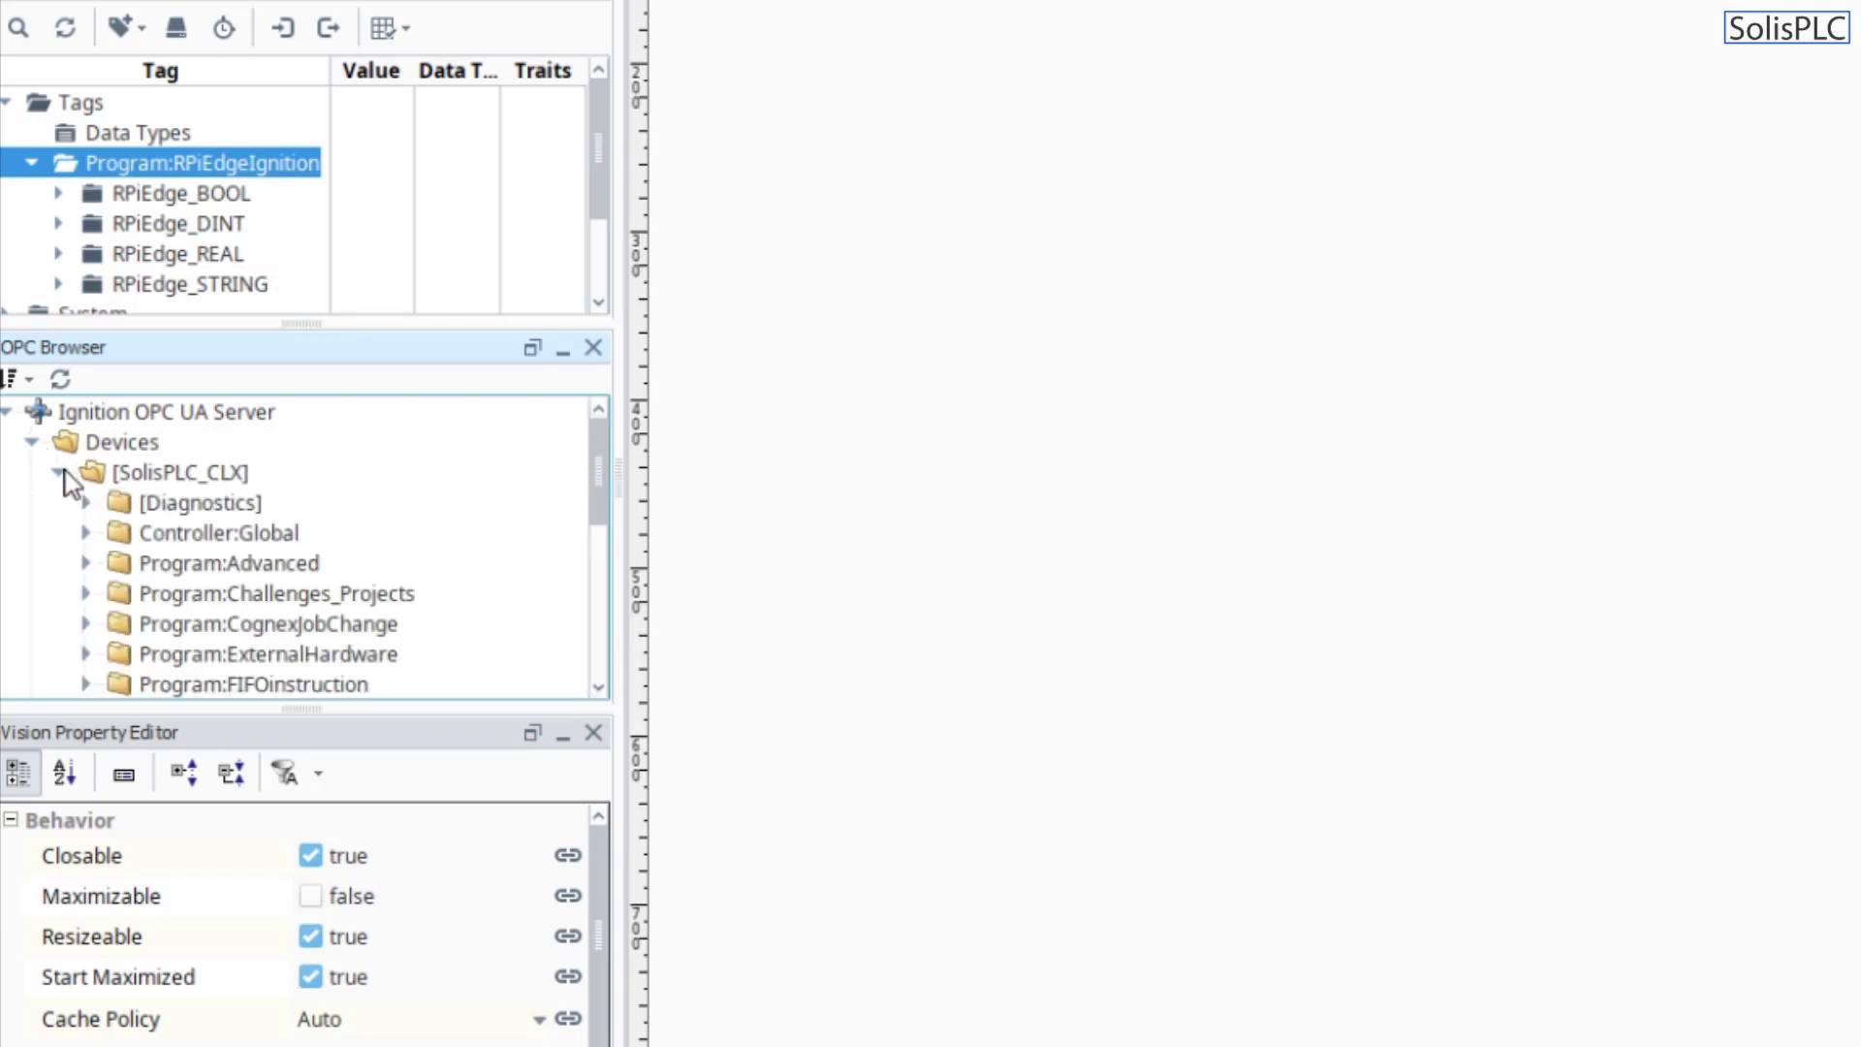
scroll(320, 601, down, 3)
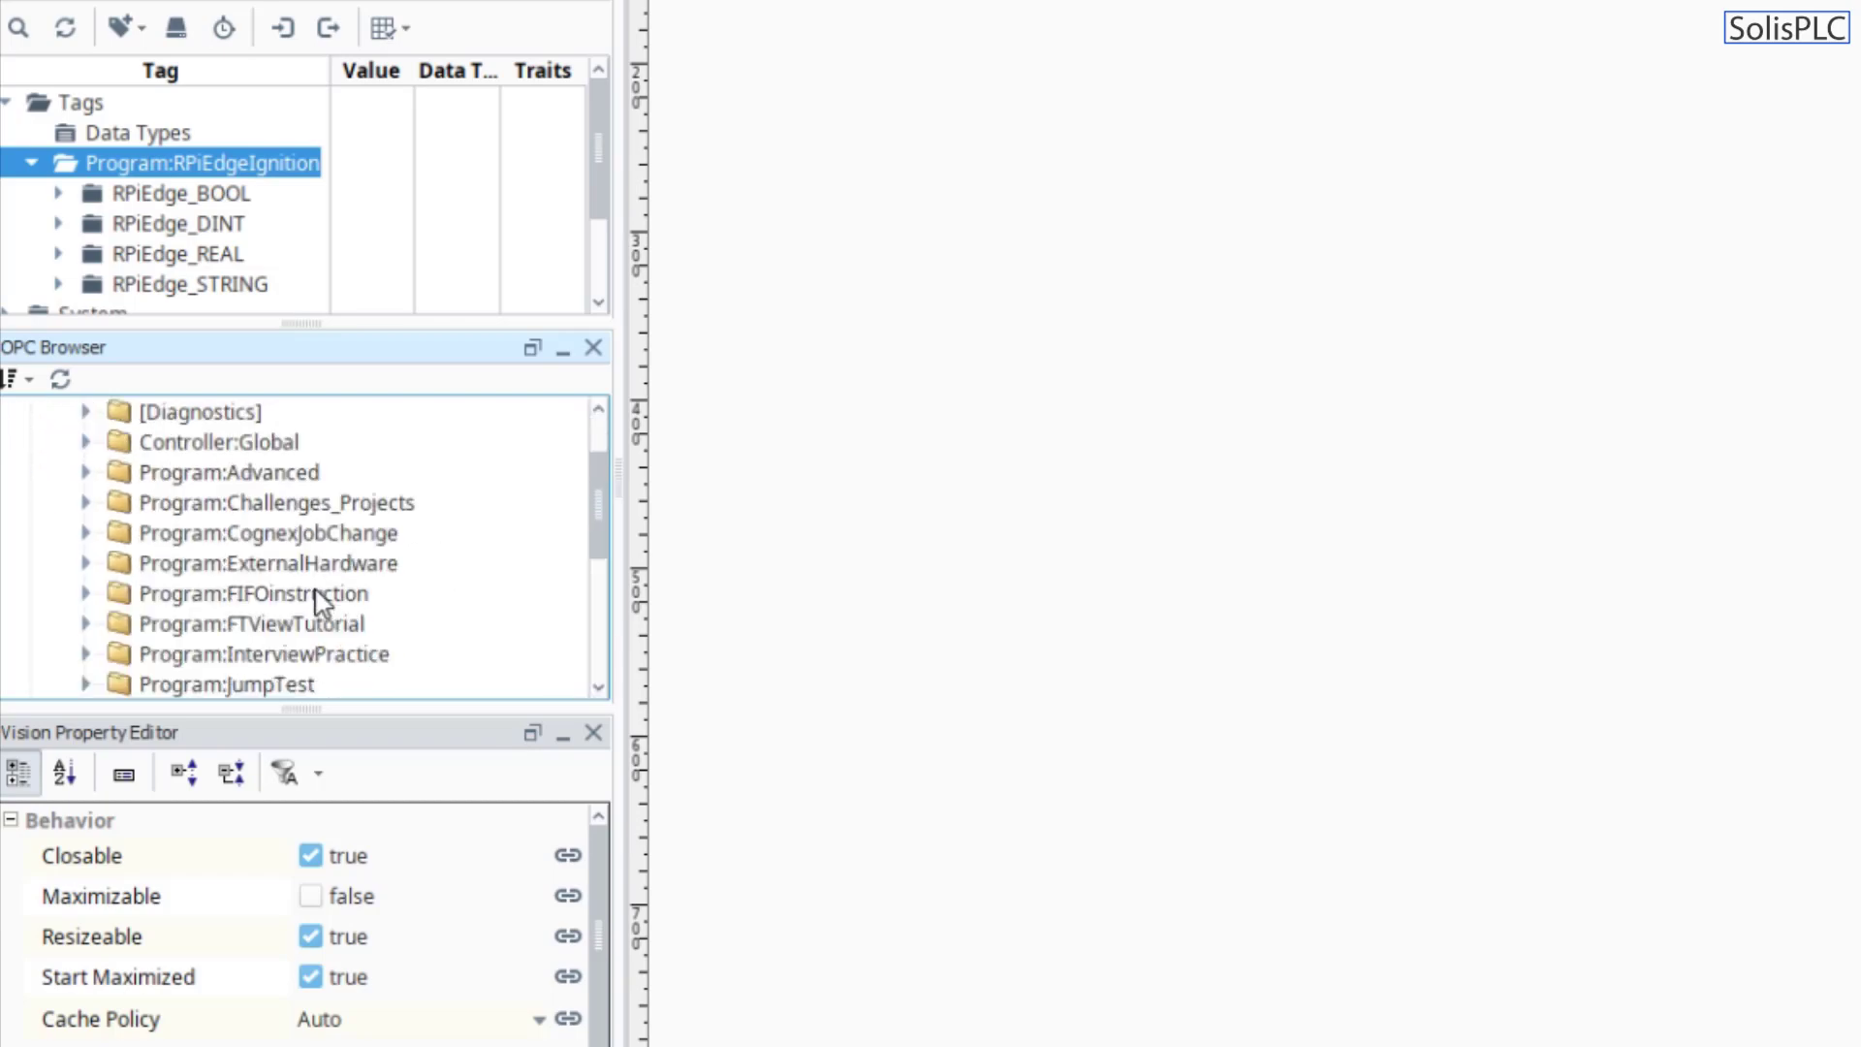
scroll(378, 615, down, 1)
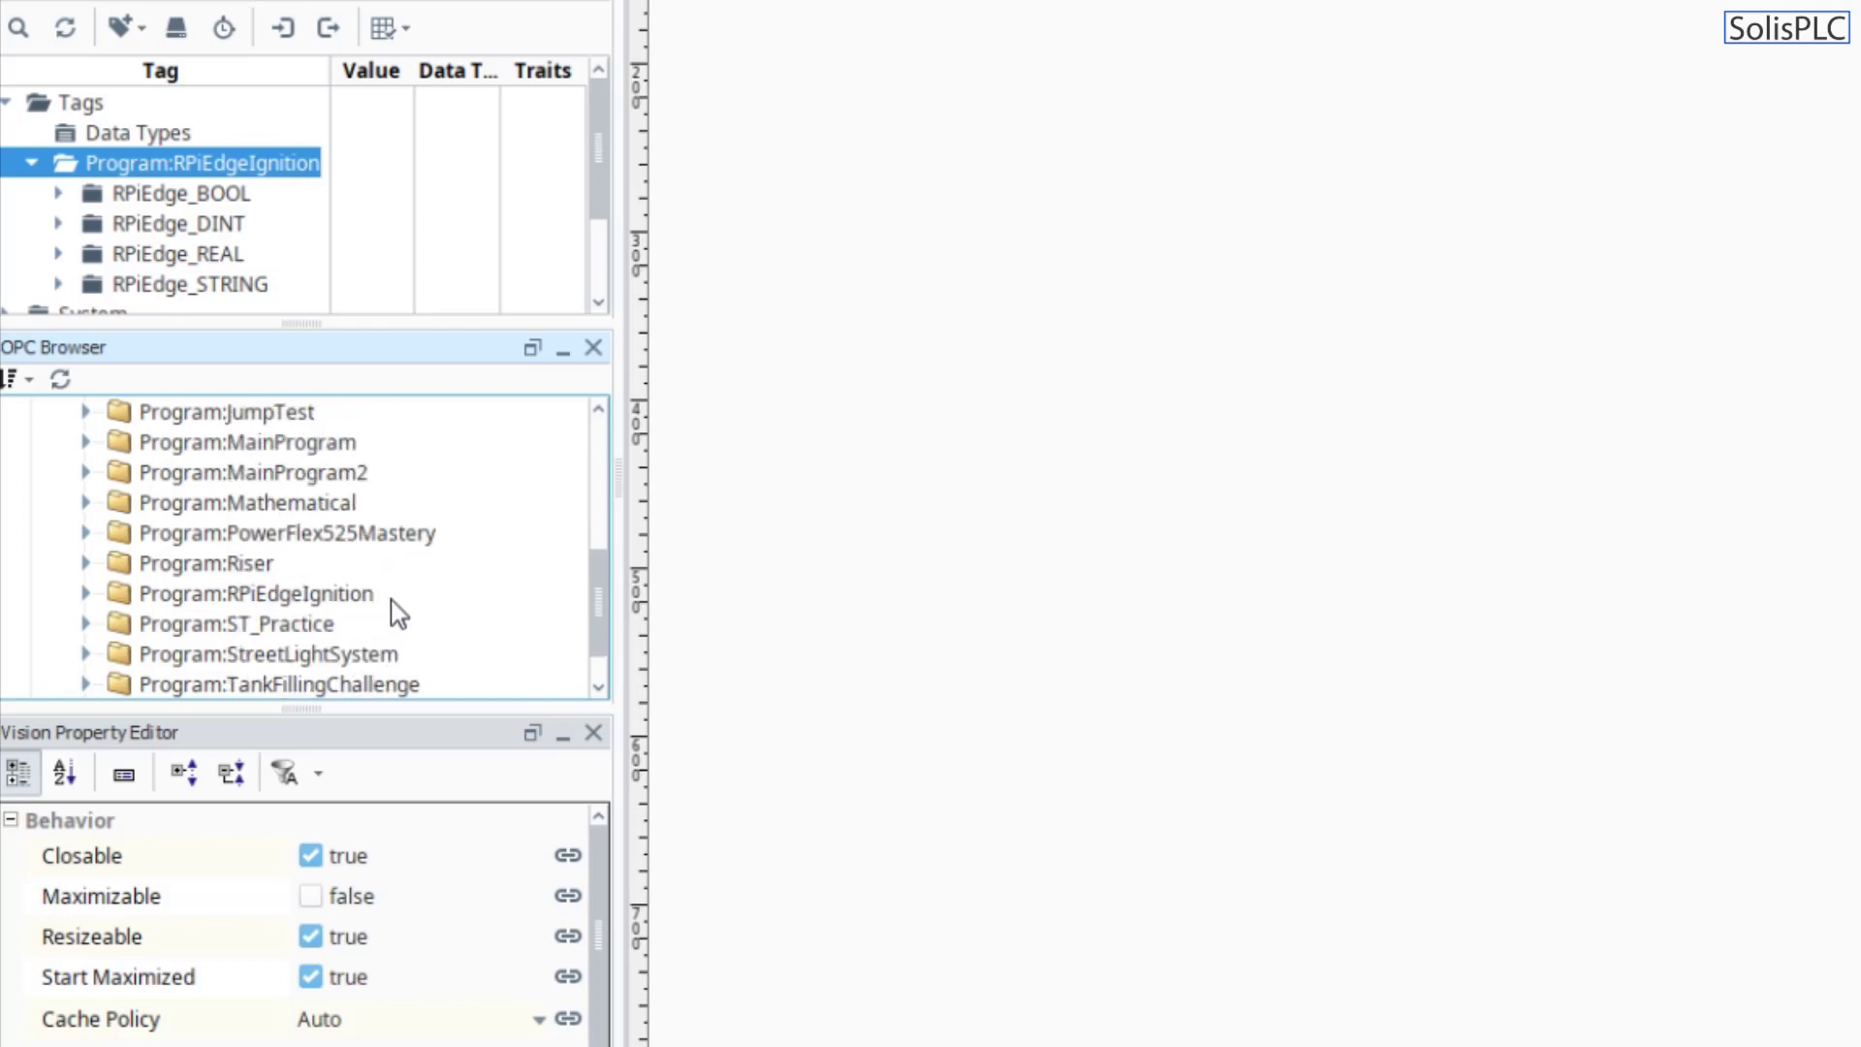
scroll(393, 620, down, 1)
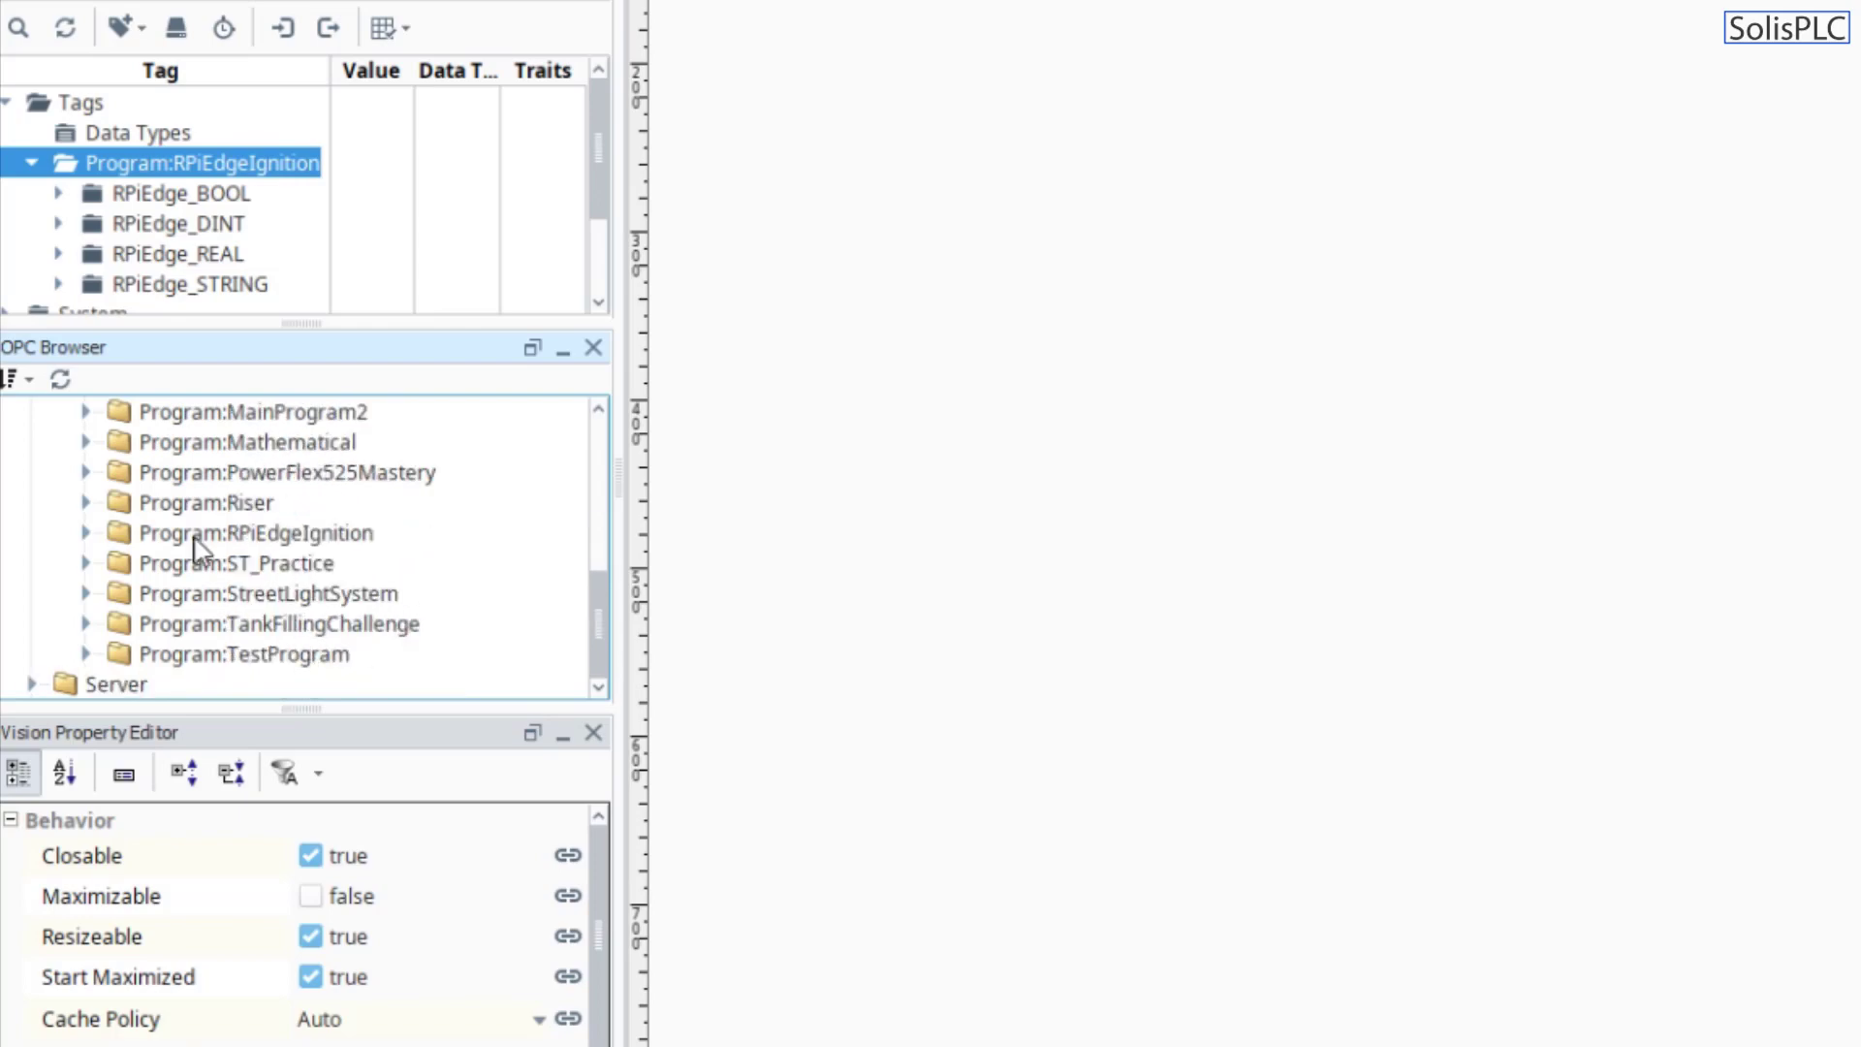
click(85, 533)
scroll(116, 563, down, 1)
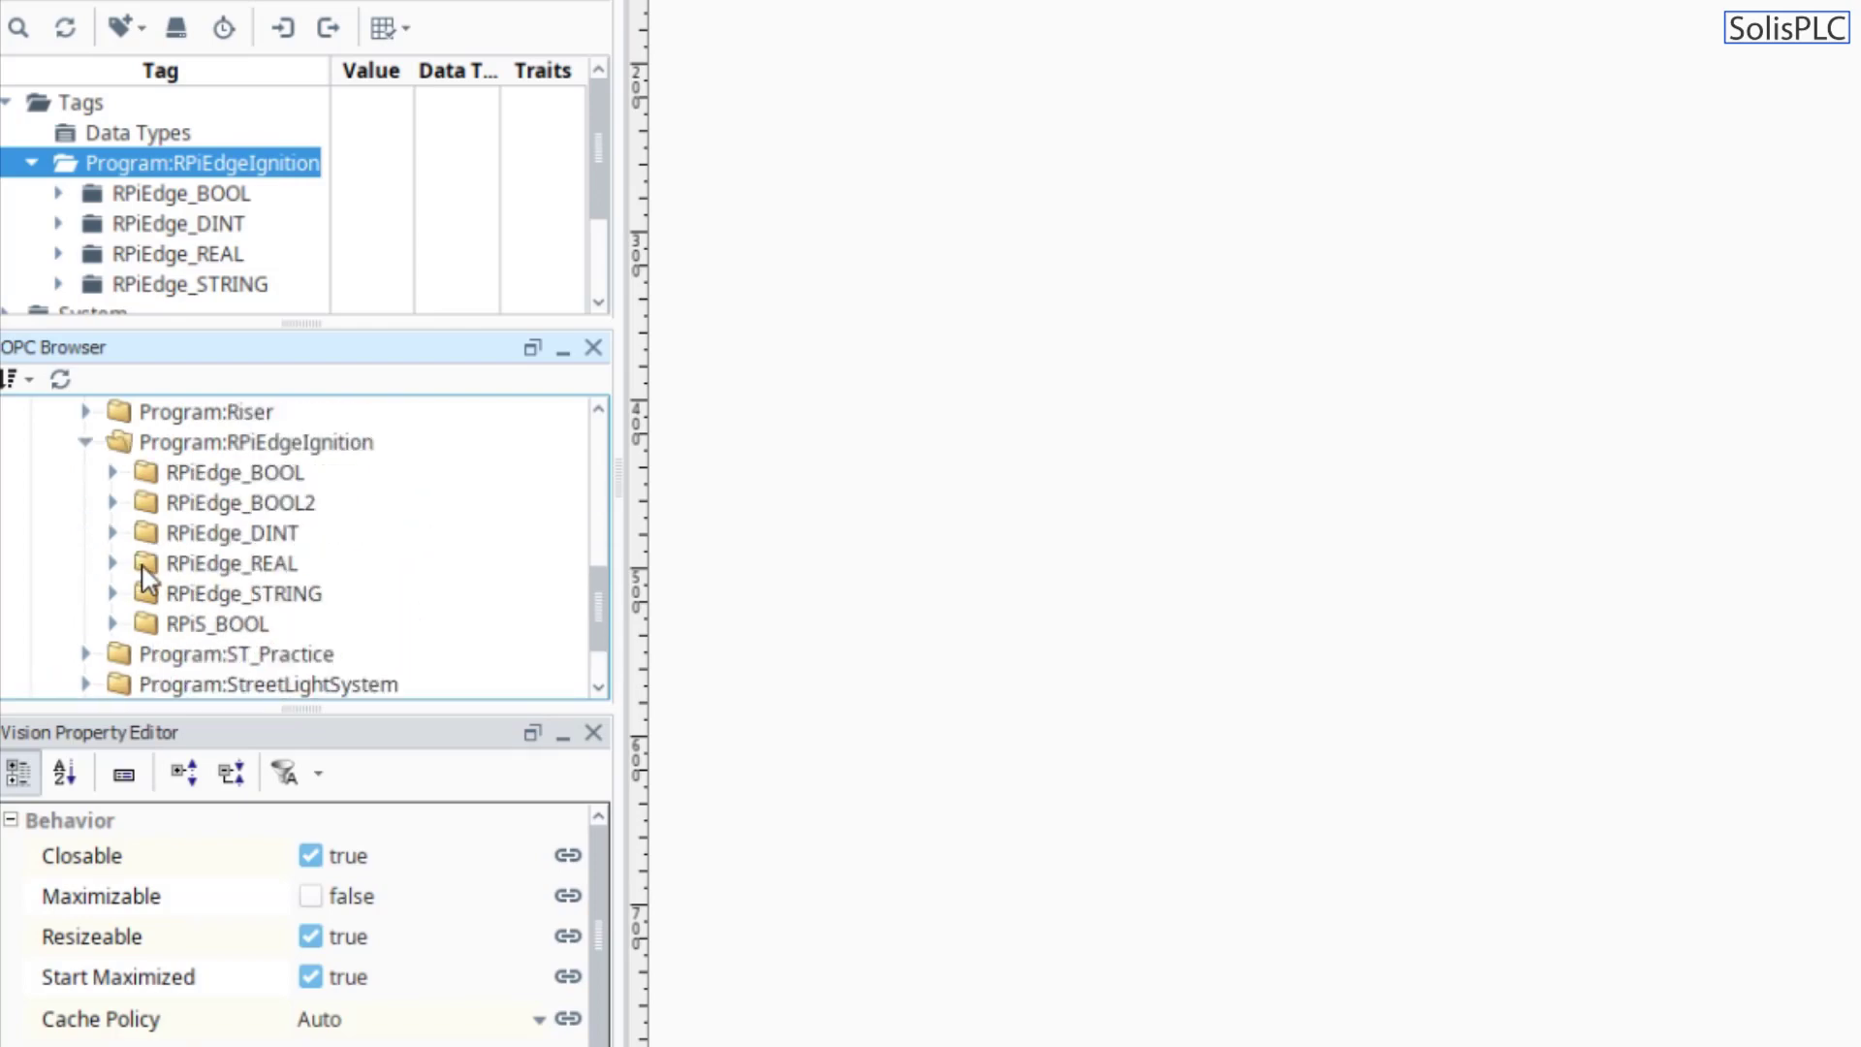
- Select the RPiEdge_BOOL2 array and drag it into the project's Tag Browser
click(257, 506)
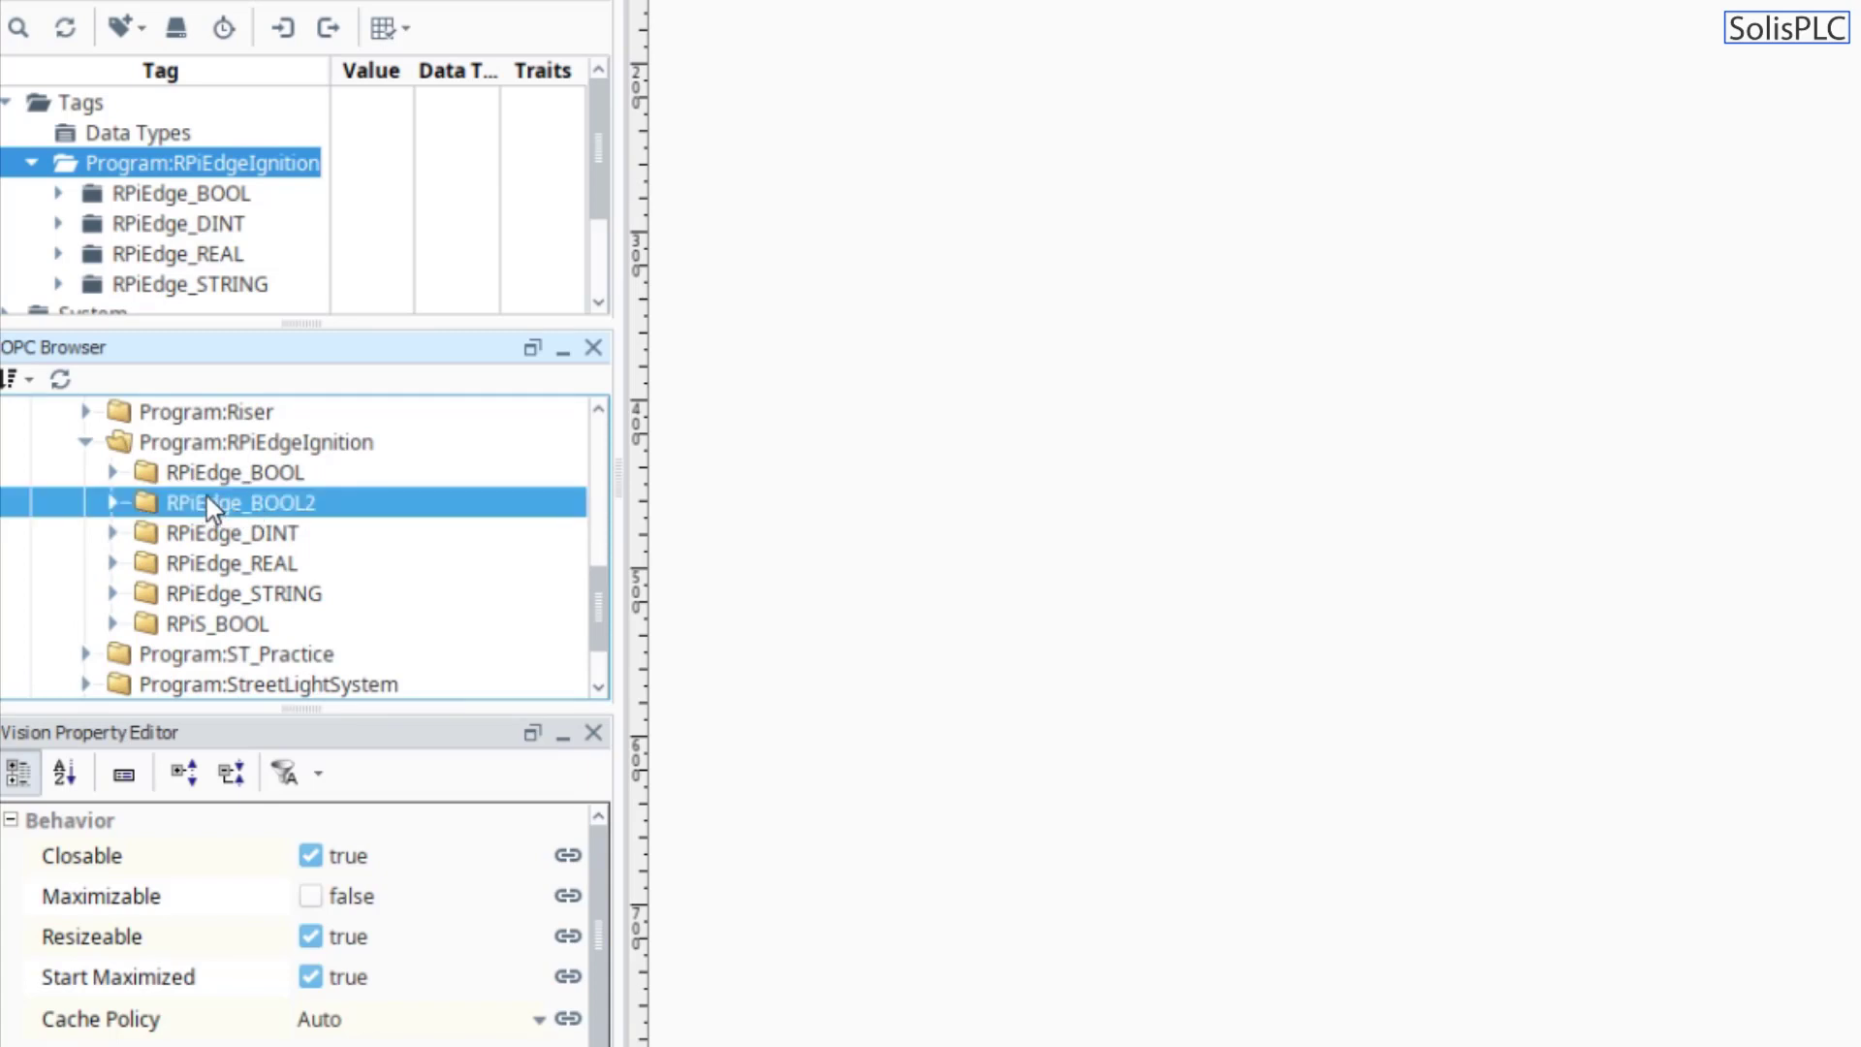
click(114, 502)
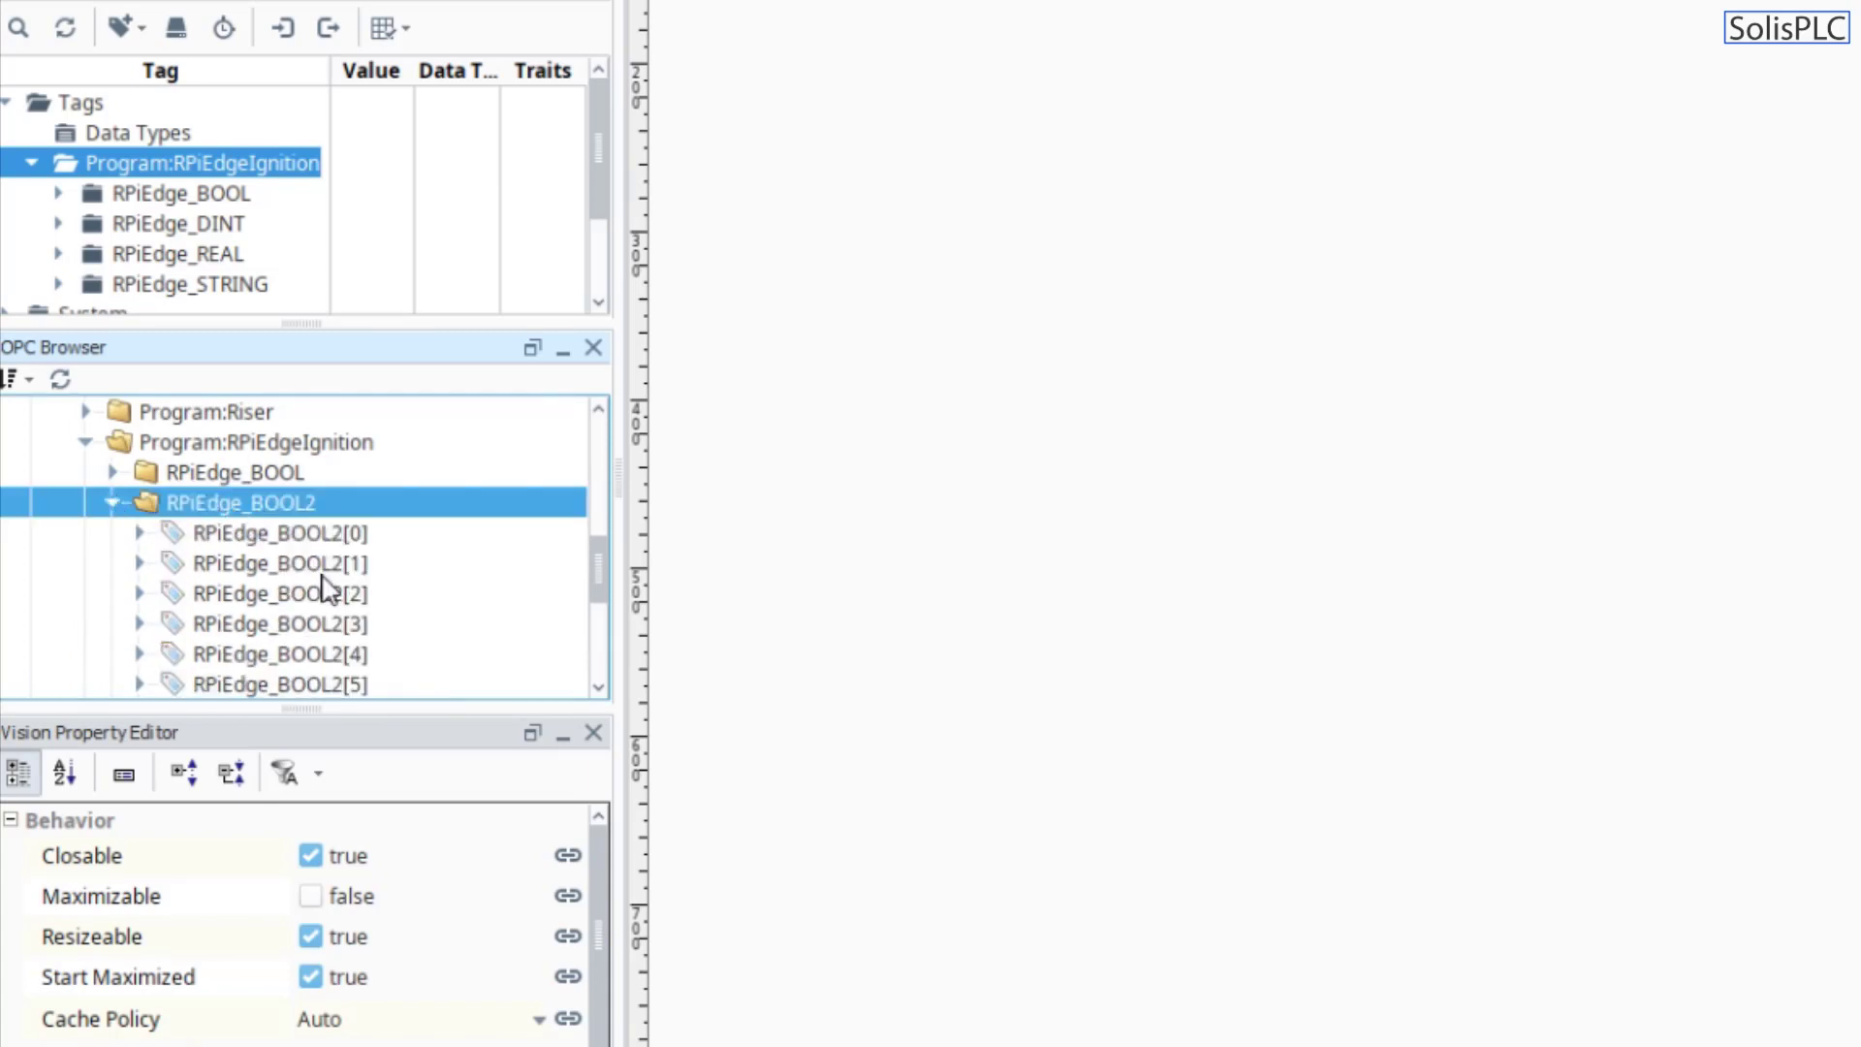
click(113, 502)
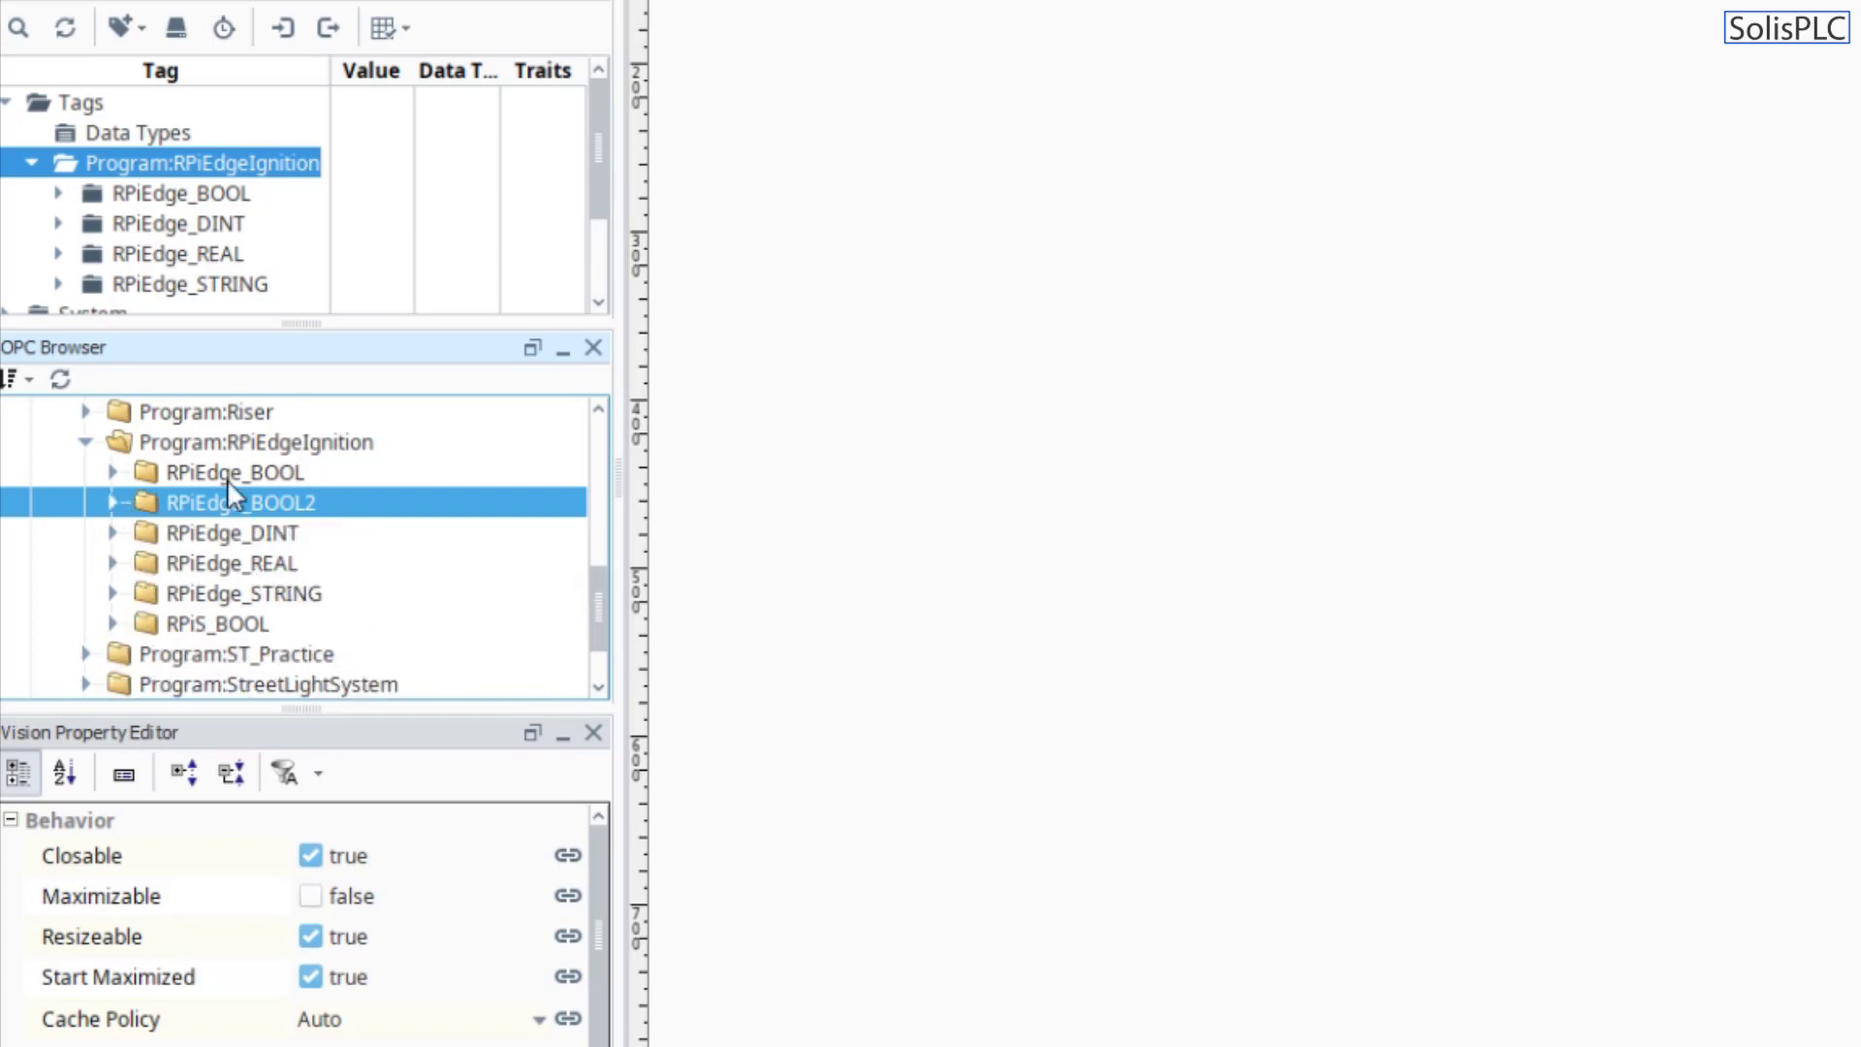
drag(219, 502, 201, 161)
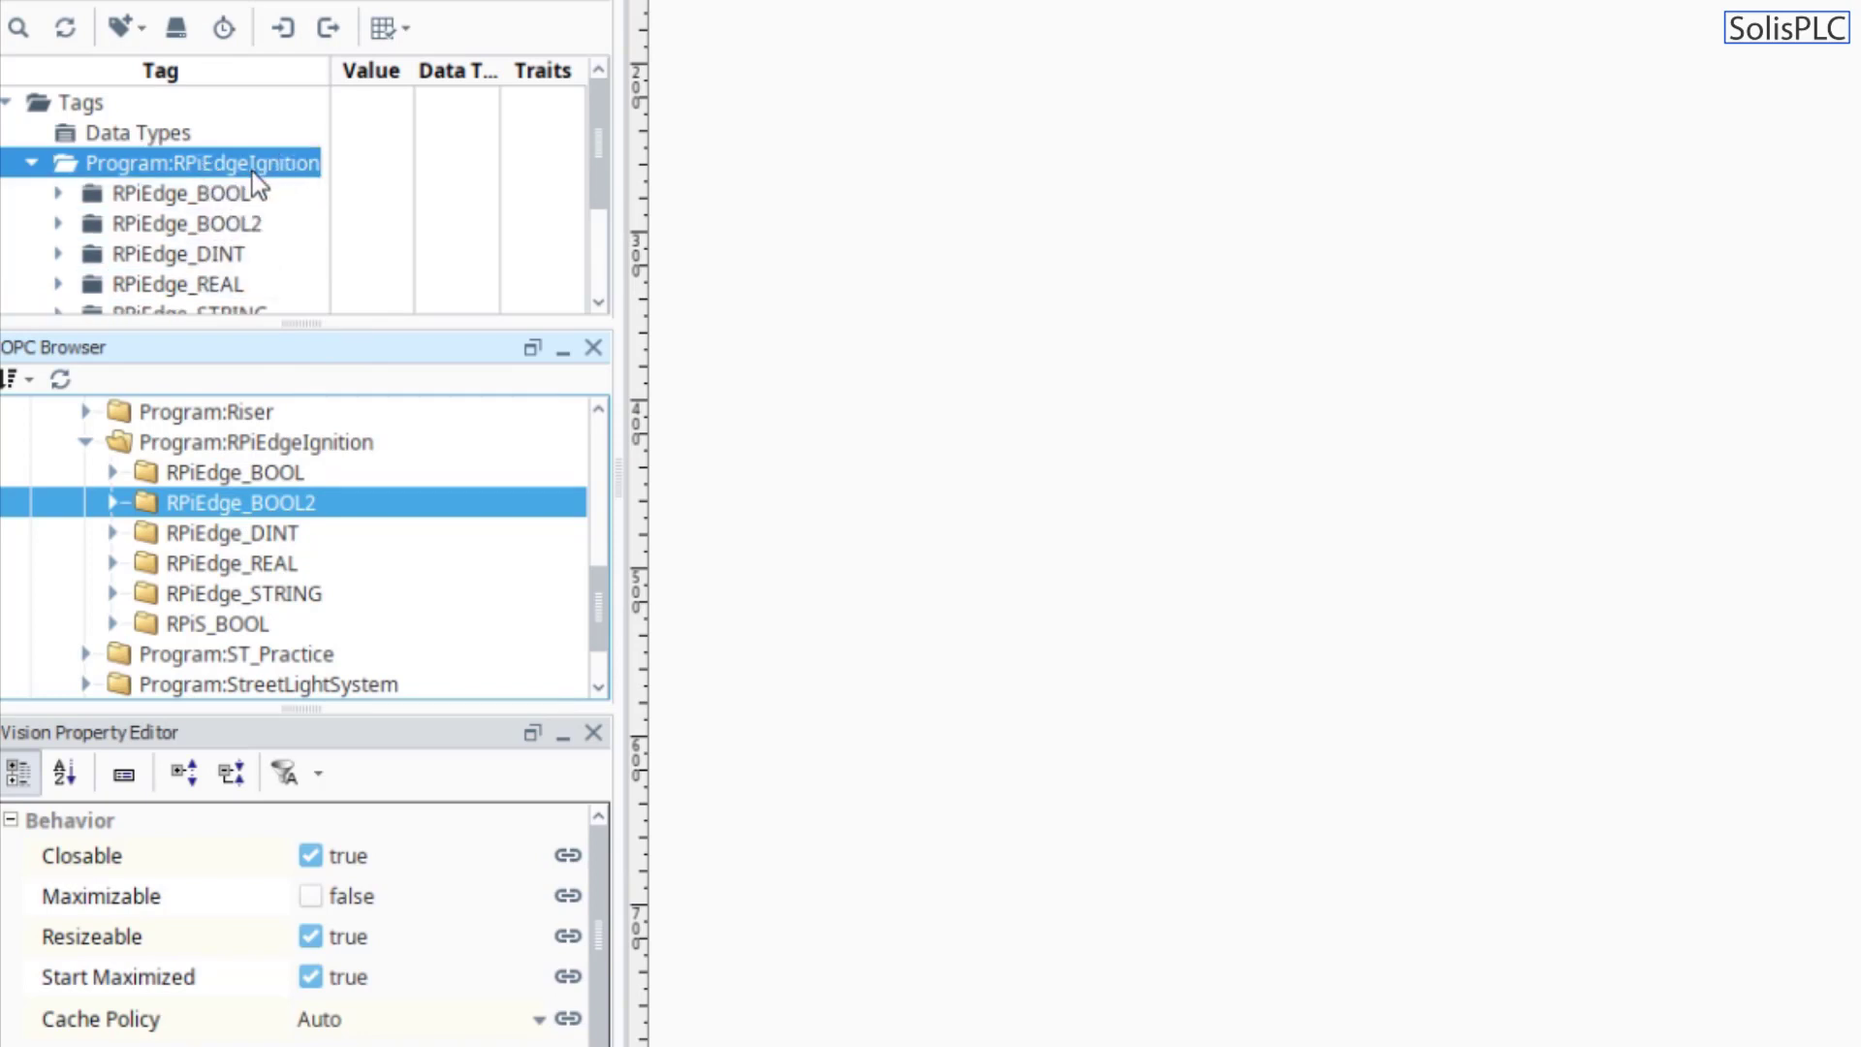
- Expand the added RPiEdge_BOOL2 tag and widen the panels so its element columns show
scroll(252, 172, down, 1)
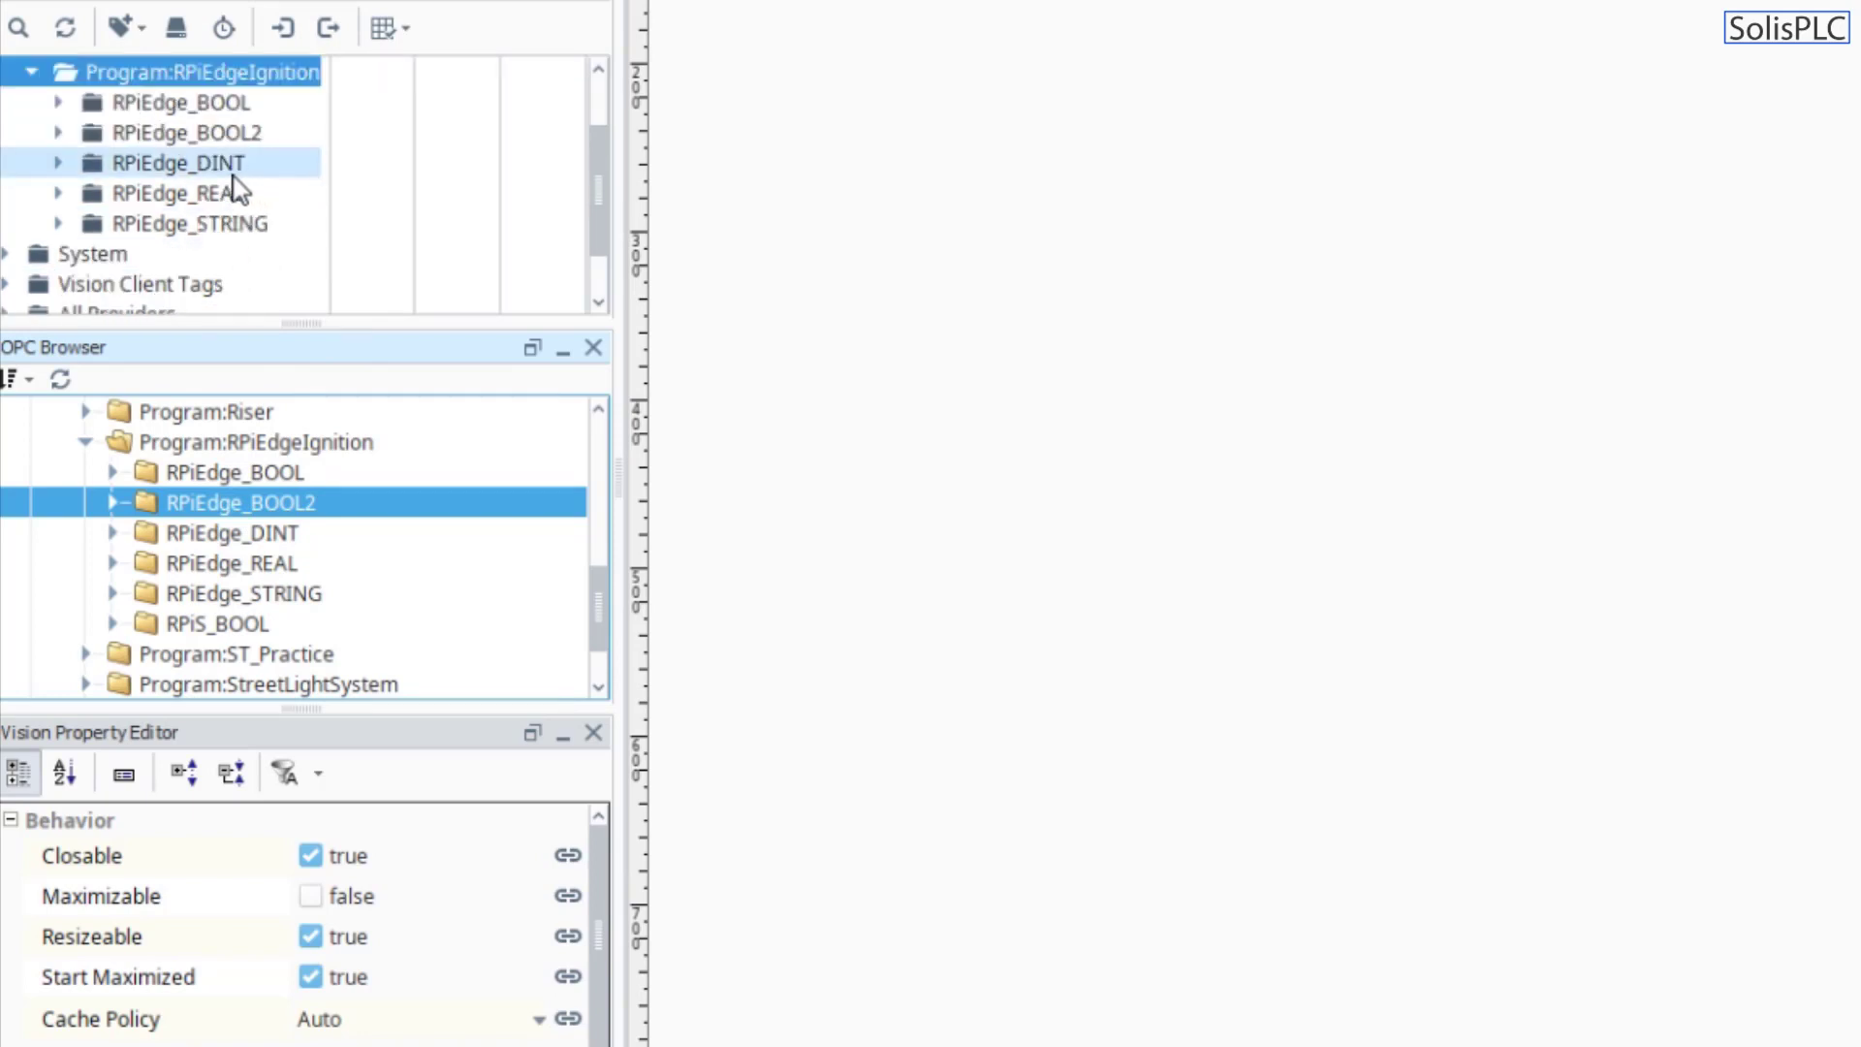
click(58, 133)
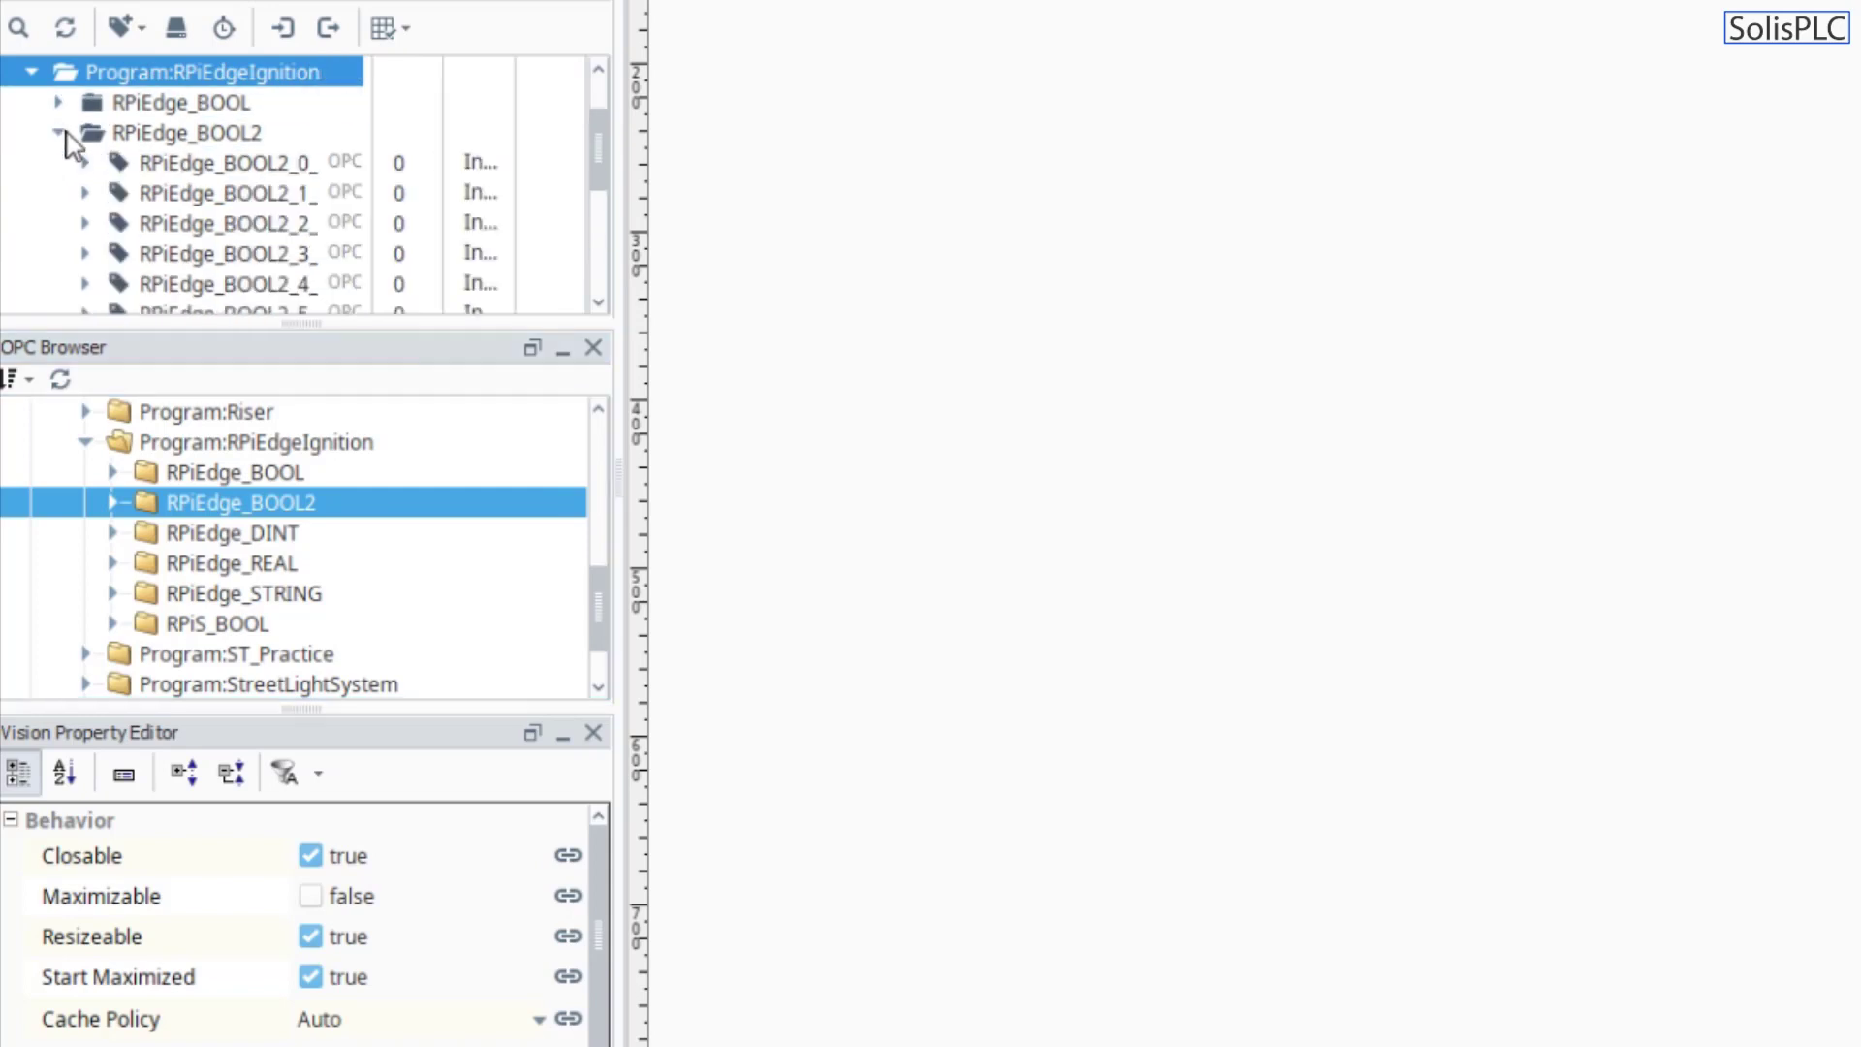
scroll(270, 191, down, 1)
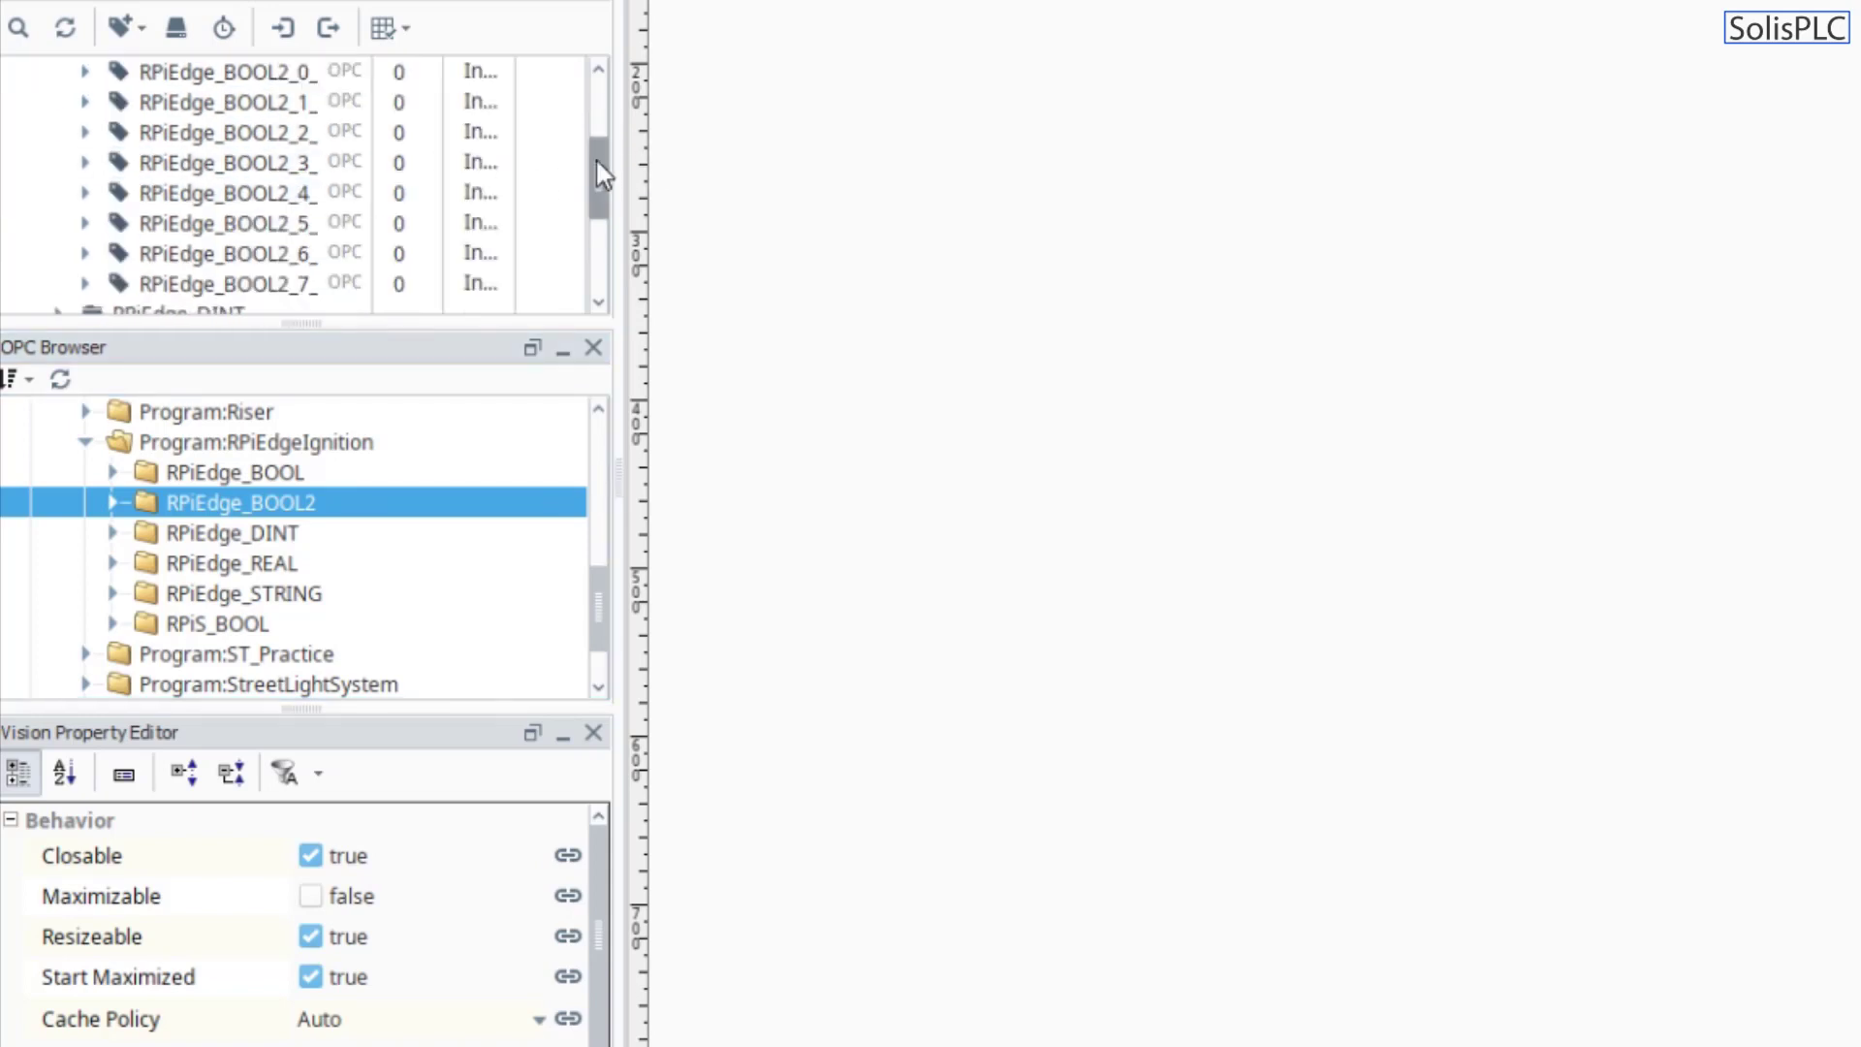
drag(620, 166, 960, 202)
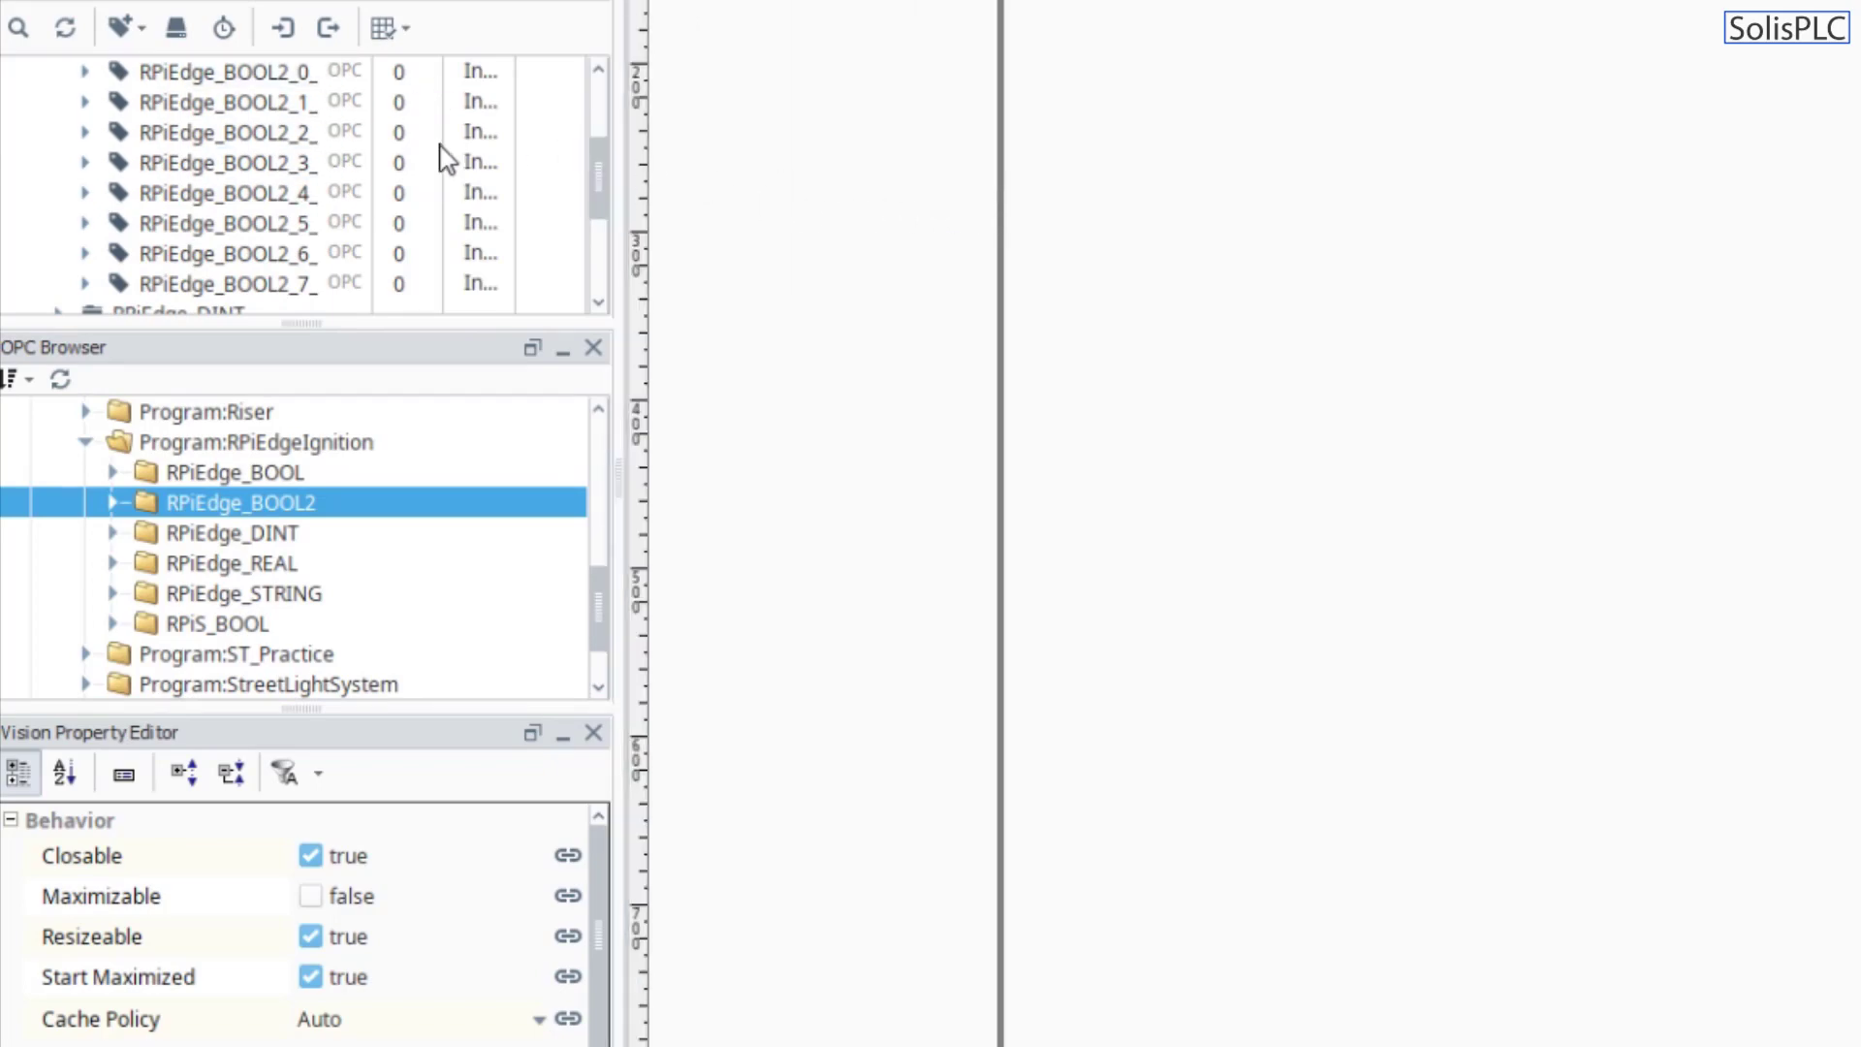
drag(615, 154, 953, 180)
scroll(685, 229, up, 1)
scroll(601, 235, down, 1)
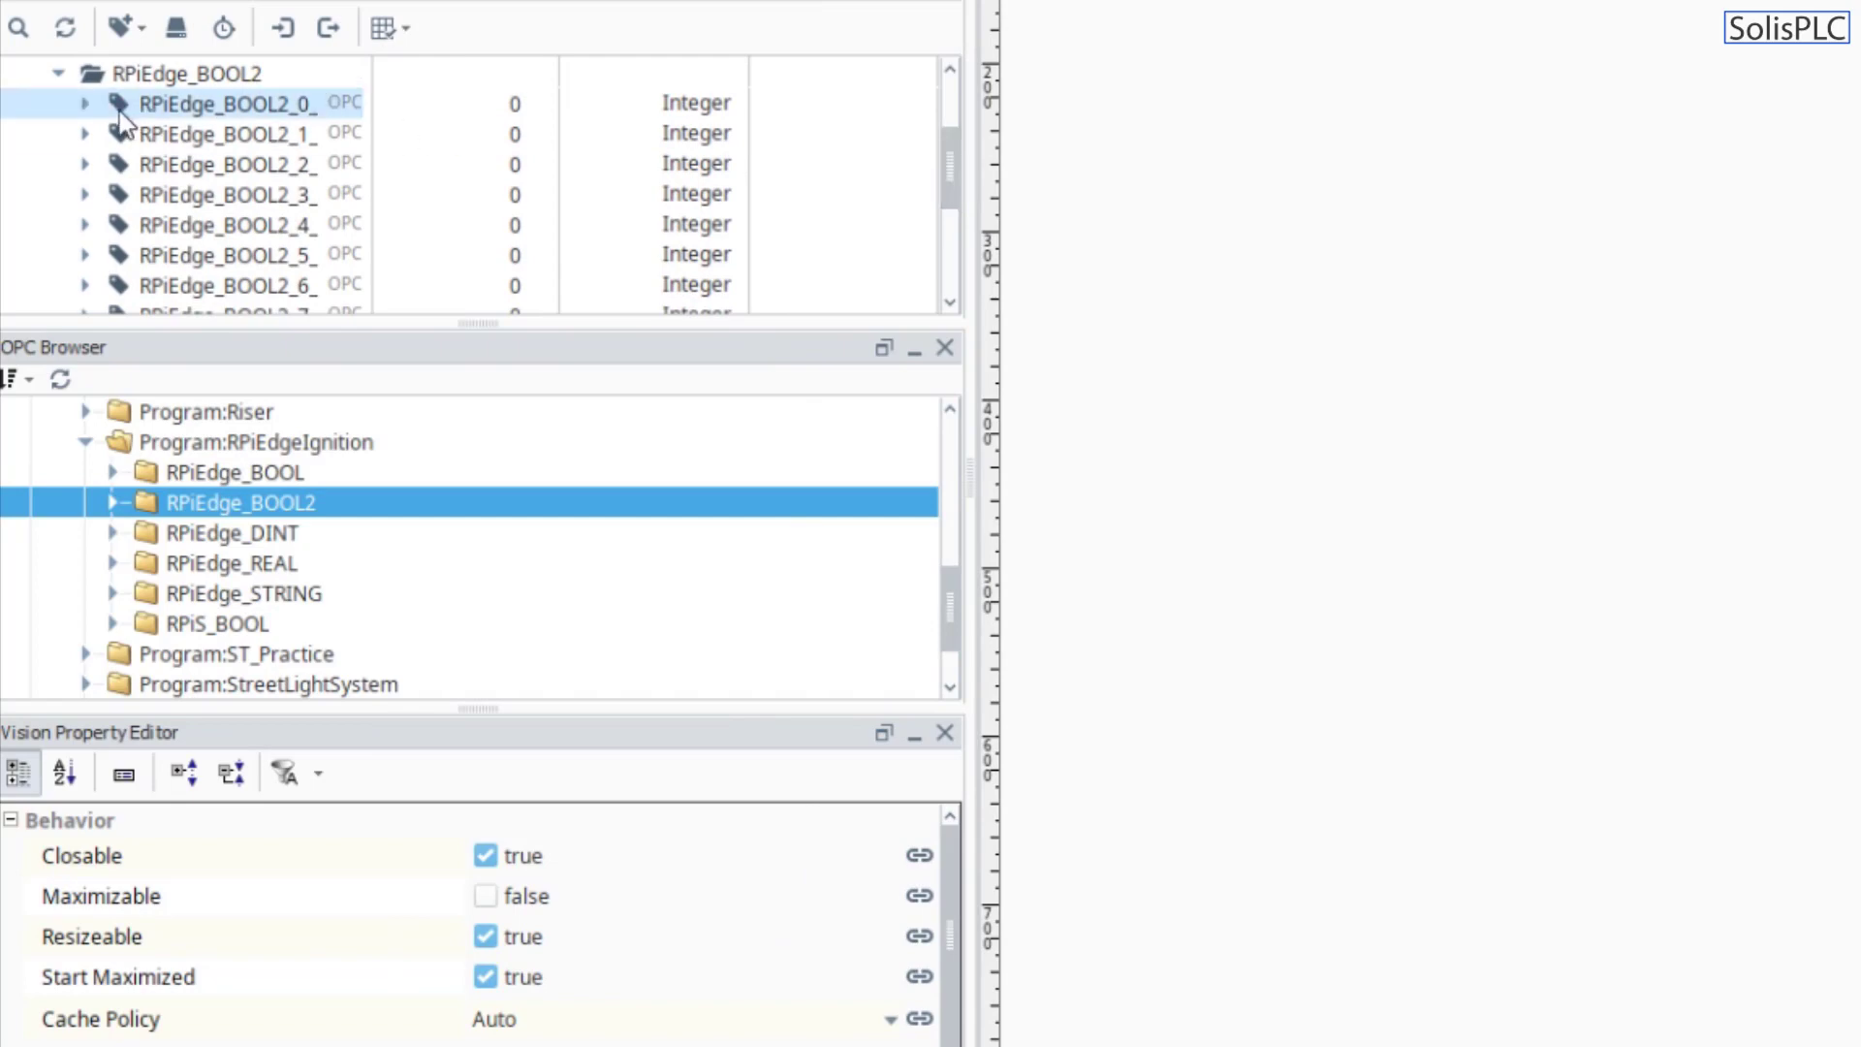
- Inspect the properties of the first element tag, RPiEdge_BOOL2_0_, then collapse it
click(86, 103)
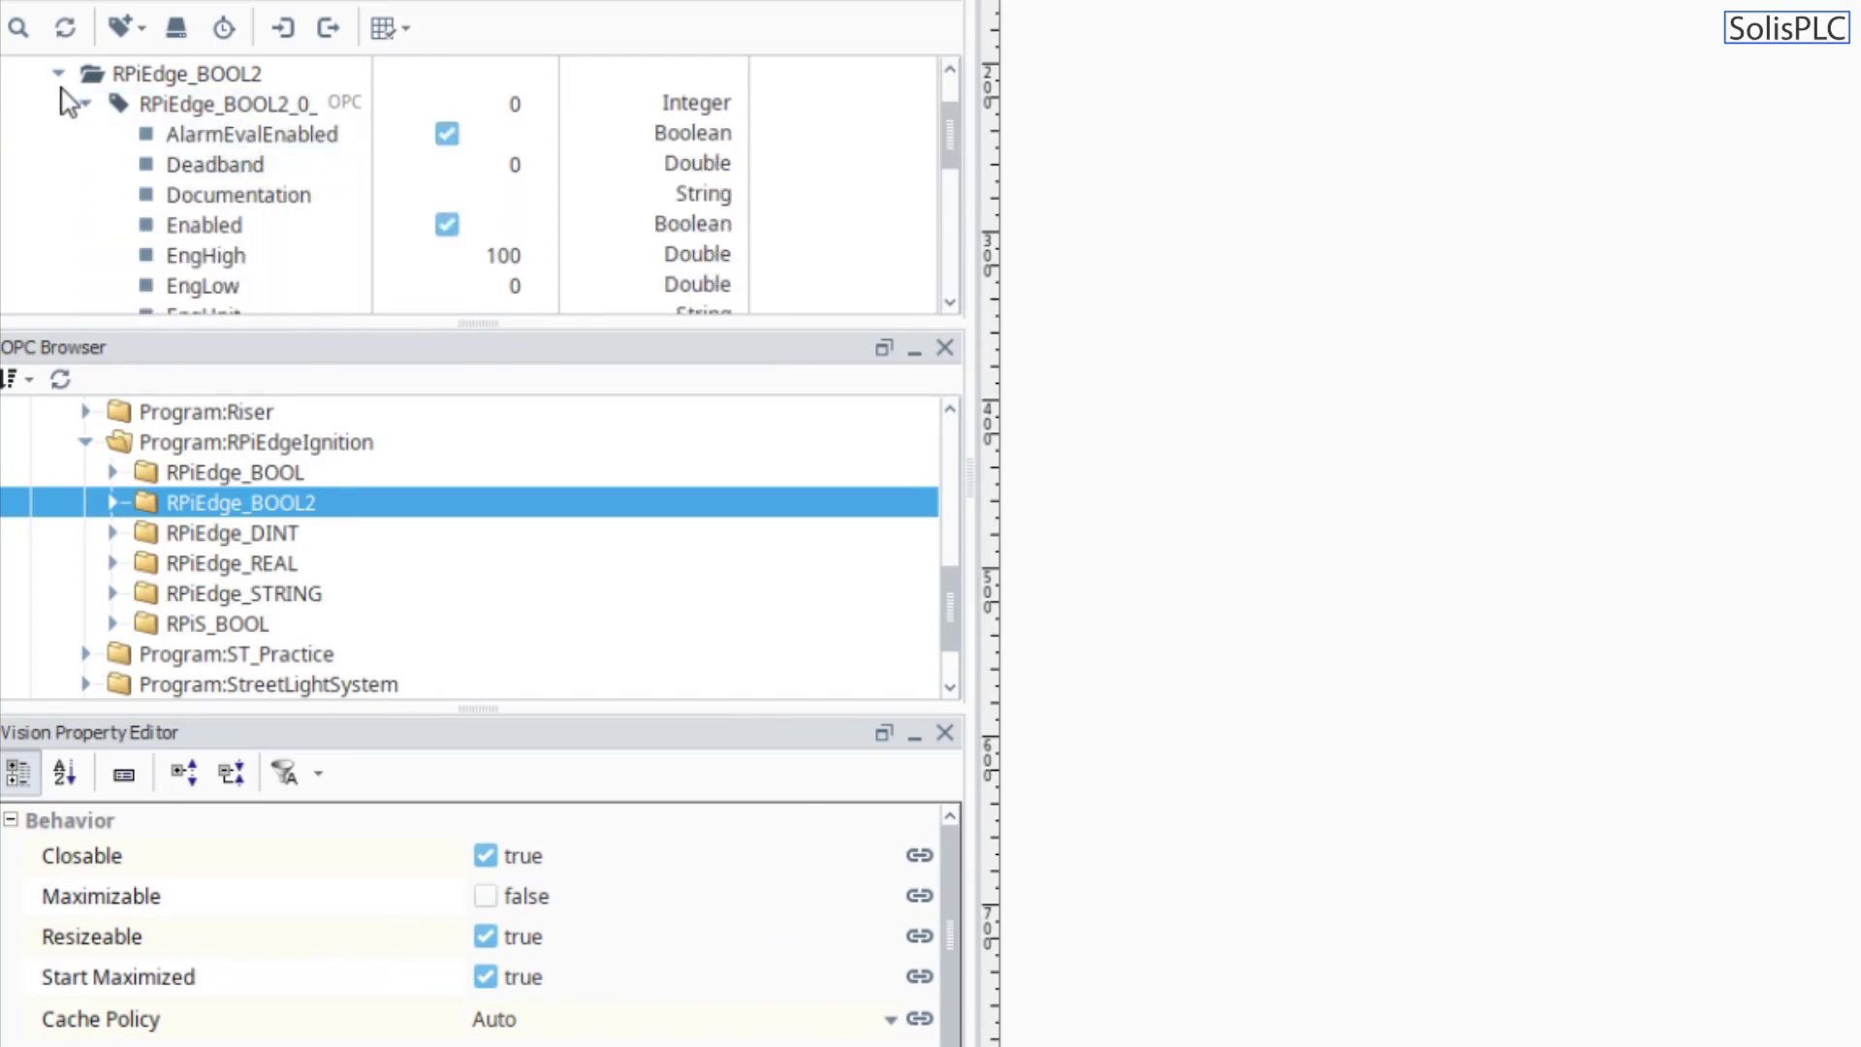
click(86, 104)
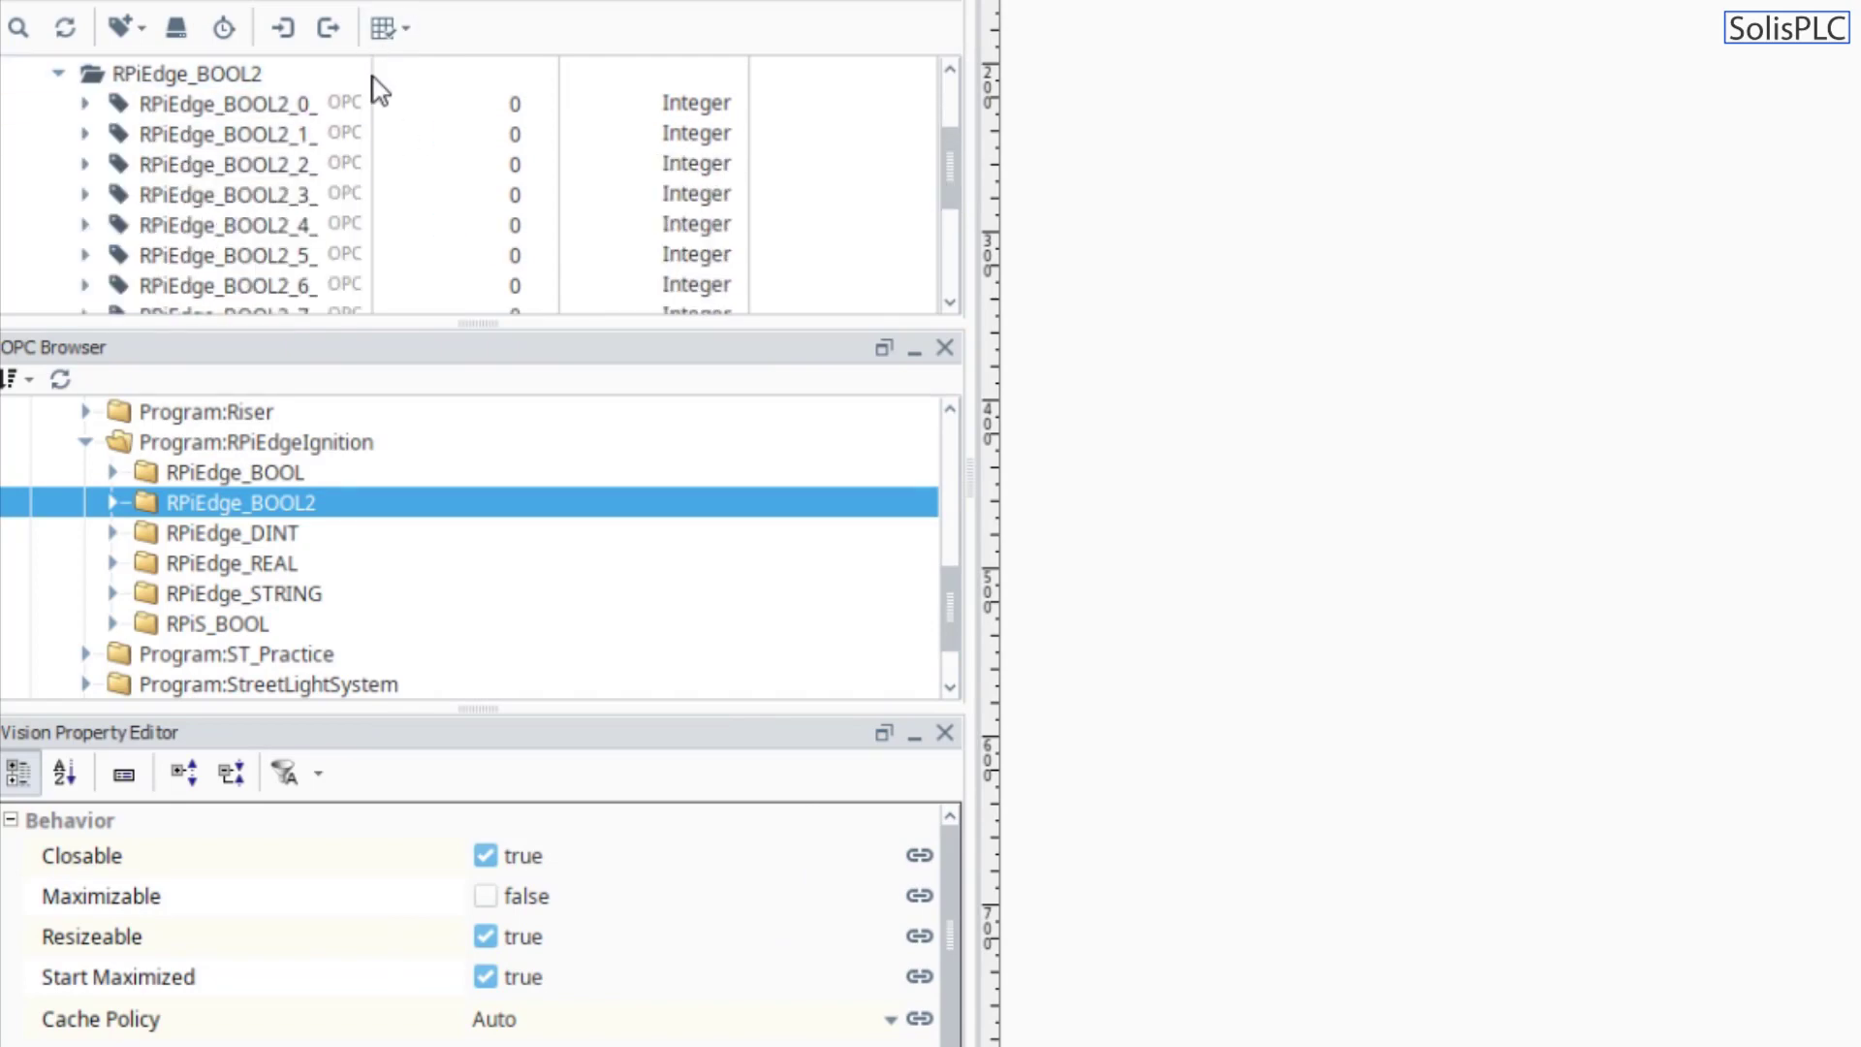
scroll(777, 235, down, 2)
scroll(783, 245, up, 3)
scroll(781, 245, down, 2)
scroll(781, 246, up, 2)
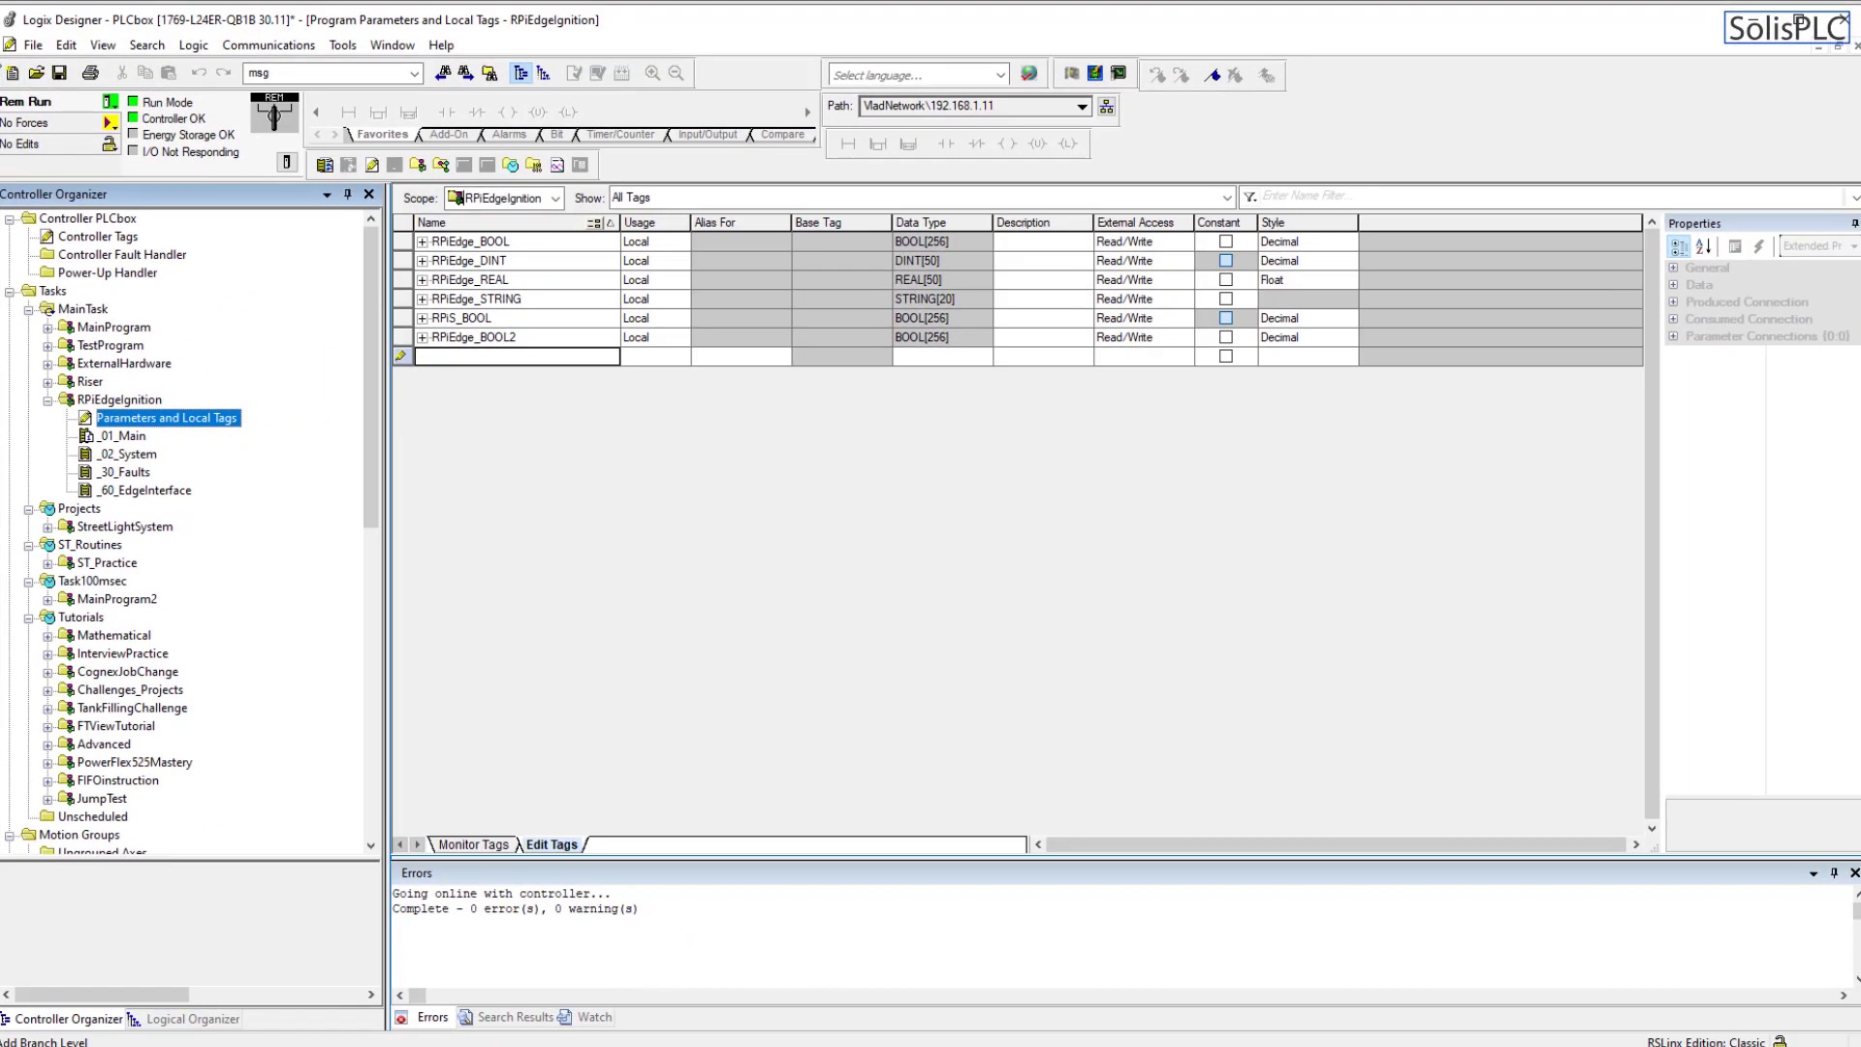
- Narrow the Logix window beside Ignition and expand RPiEdge_BOOL2 in Monitor Tags
drag(2, 94, 443, 94)
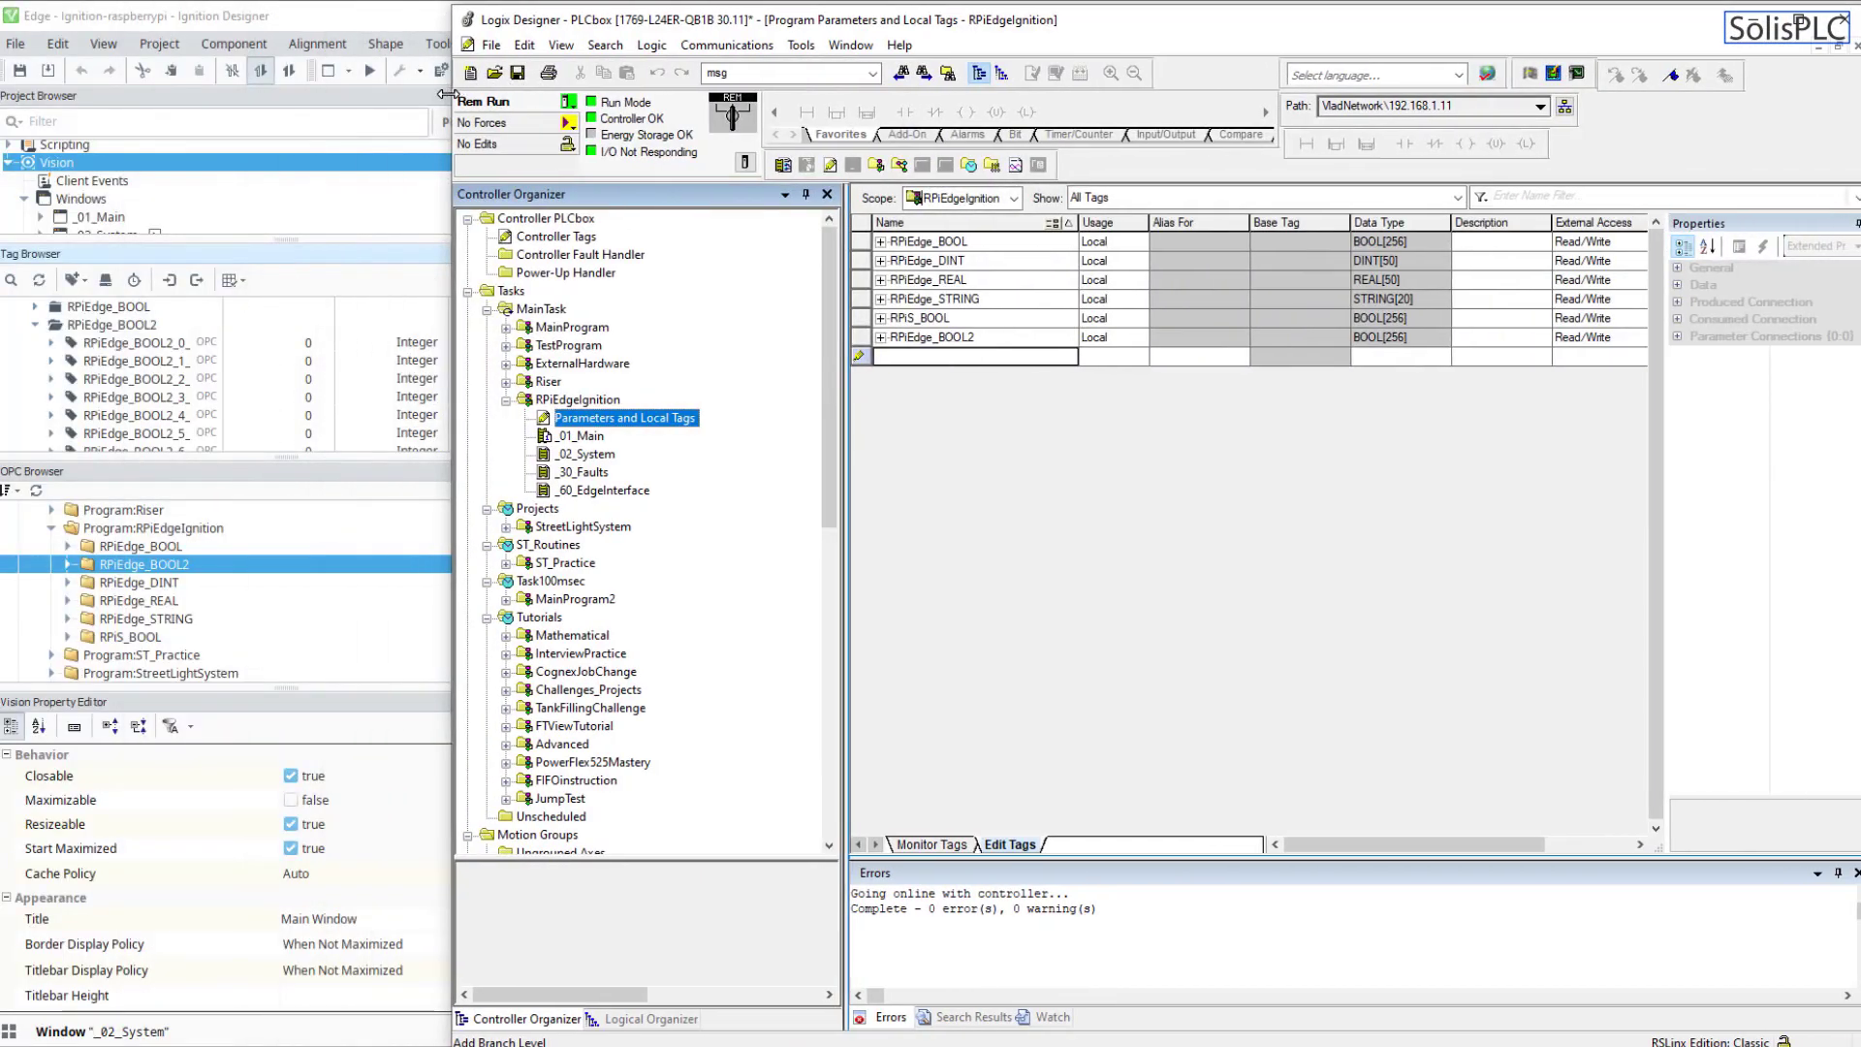
click(880, 337)
click(880, 337)
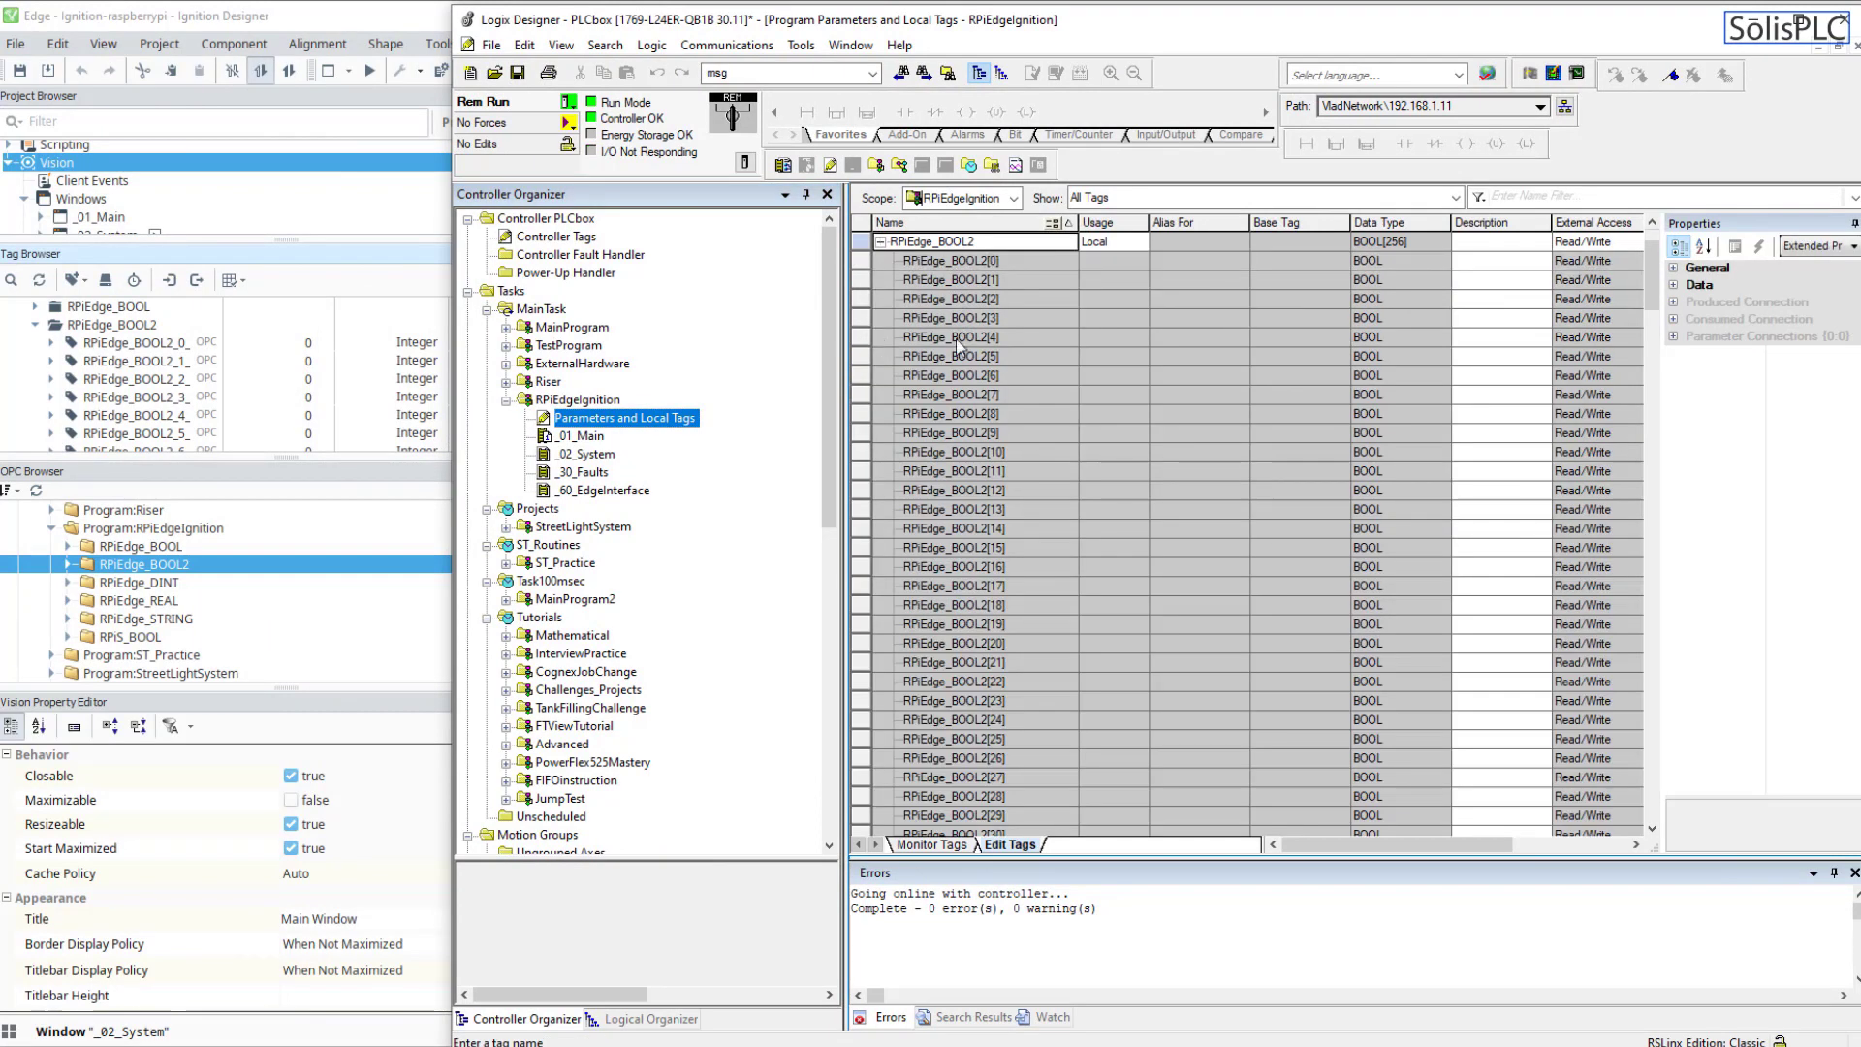
click(928, 845)
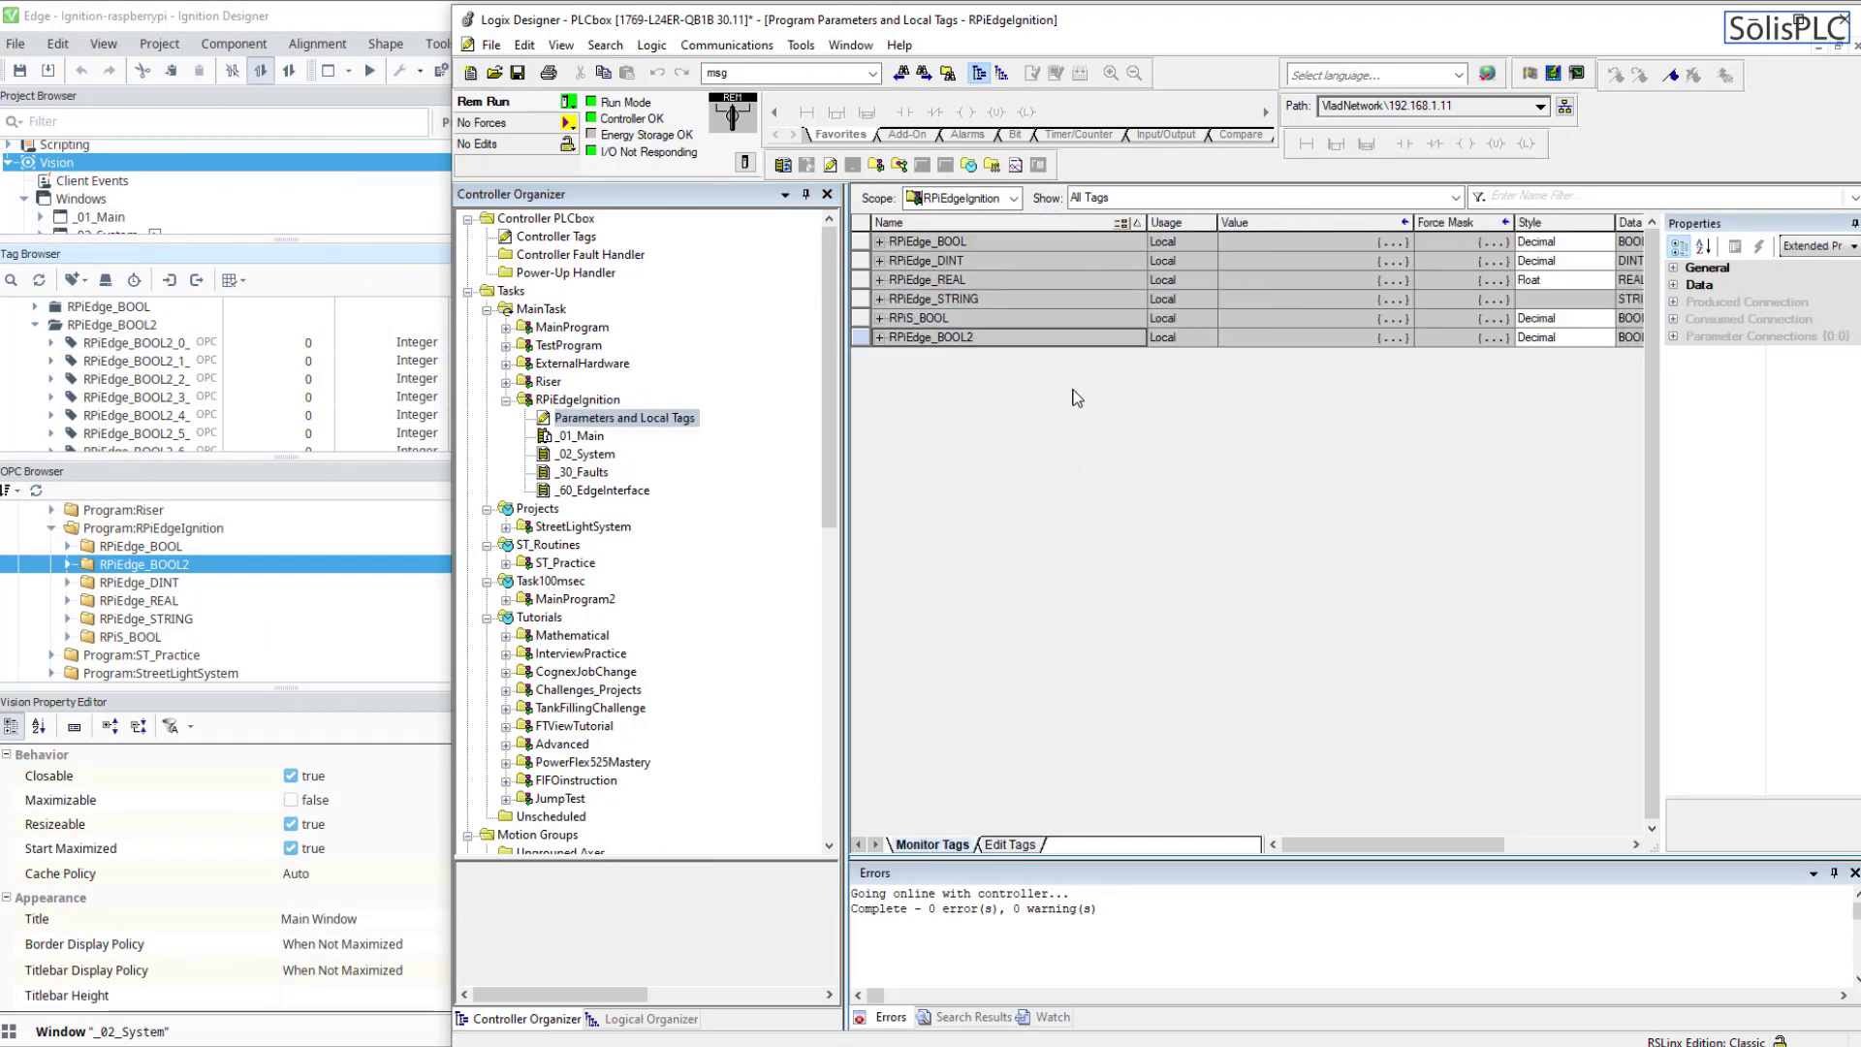
click(880, 337)
- Set RPiEdge_BOOL2 elements [0]–[3], [5], [9], [14], [21] and [23] to 1
click(1323, 269)
text(1)
key(Return)
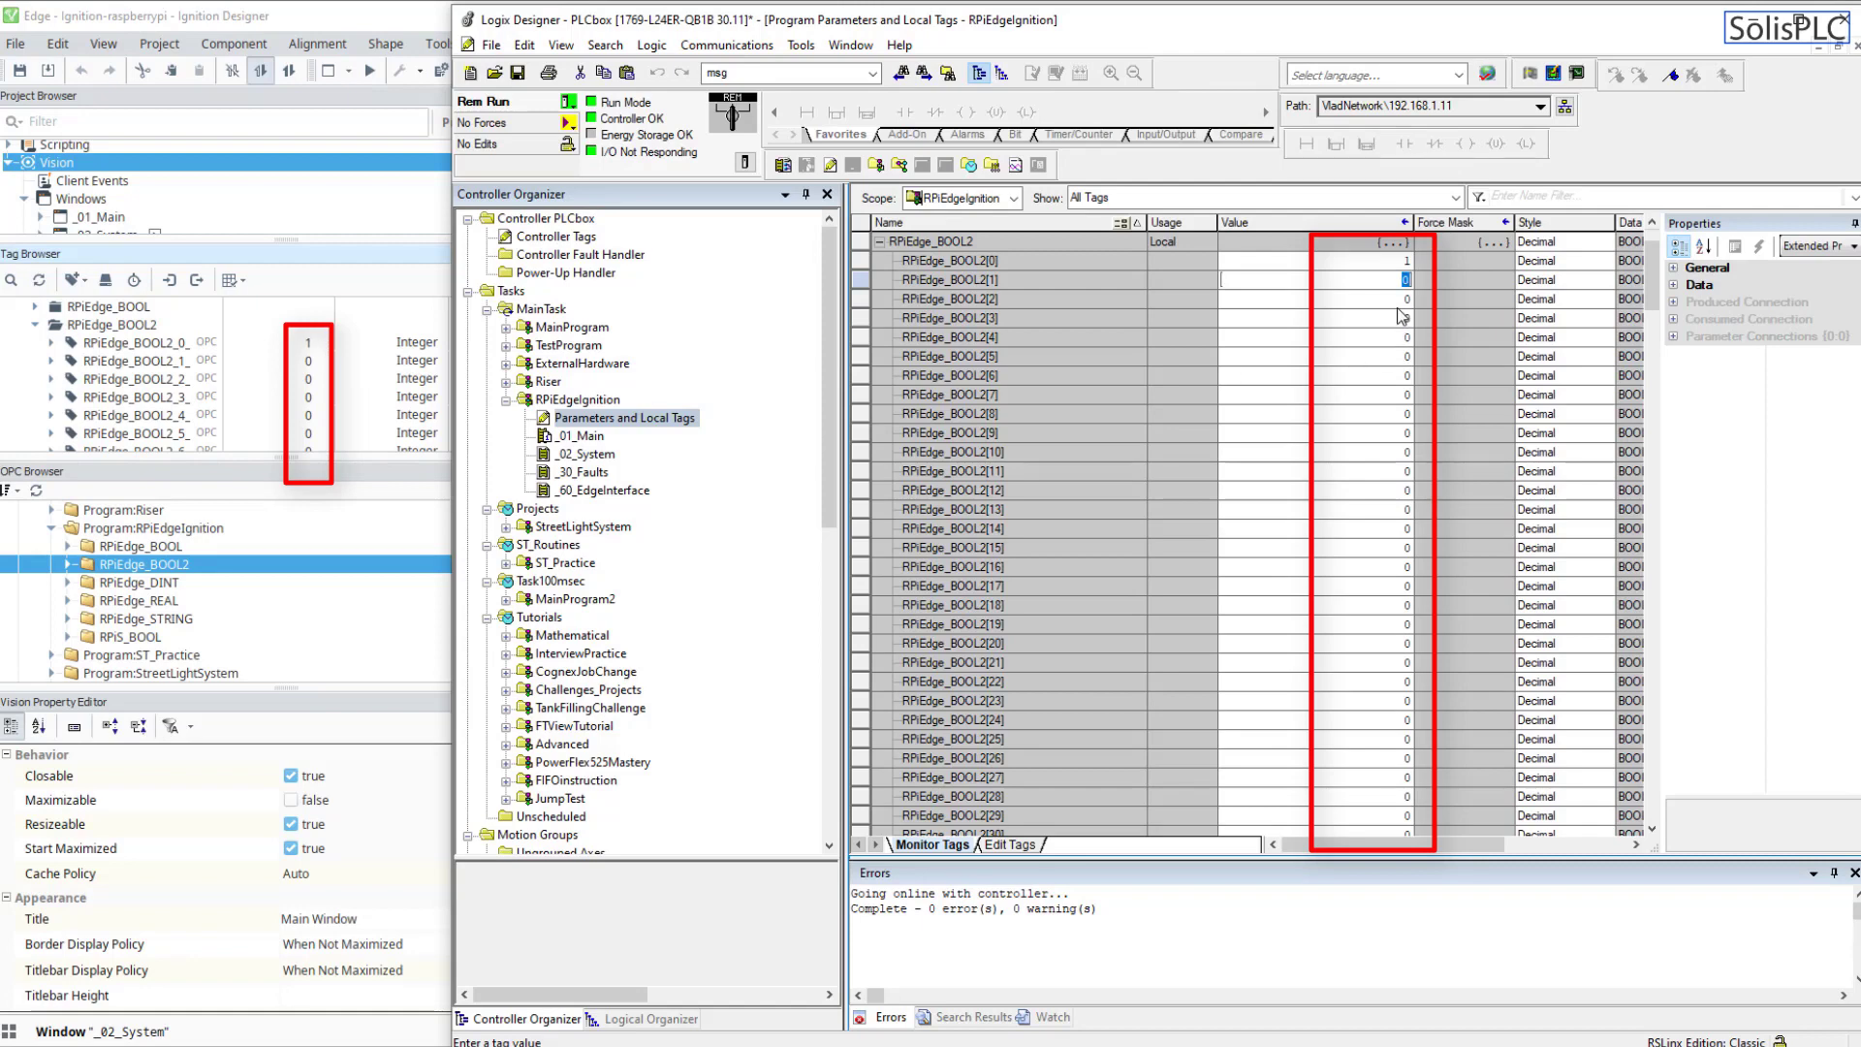
text(1)
key(Return)
text(1)
key(Return)
text(1)
key(Return)
key(Return)
text(1)
key(Return)
key(Return)
key(Return)
key(Return)
text(1)
key(Return)
key(Return)
key(Return)
key(Return)
key(Return)
text(1)
key(Return)
key(Return)
key(Return)
key(Return)
key(Return)
key(Return)
key(Return)
text(1)
key(Return)
click(1337, 700)
text(1)
click(1300, 432)
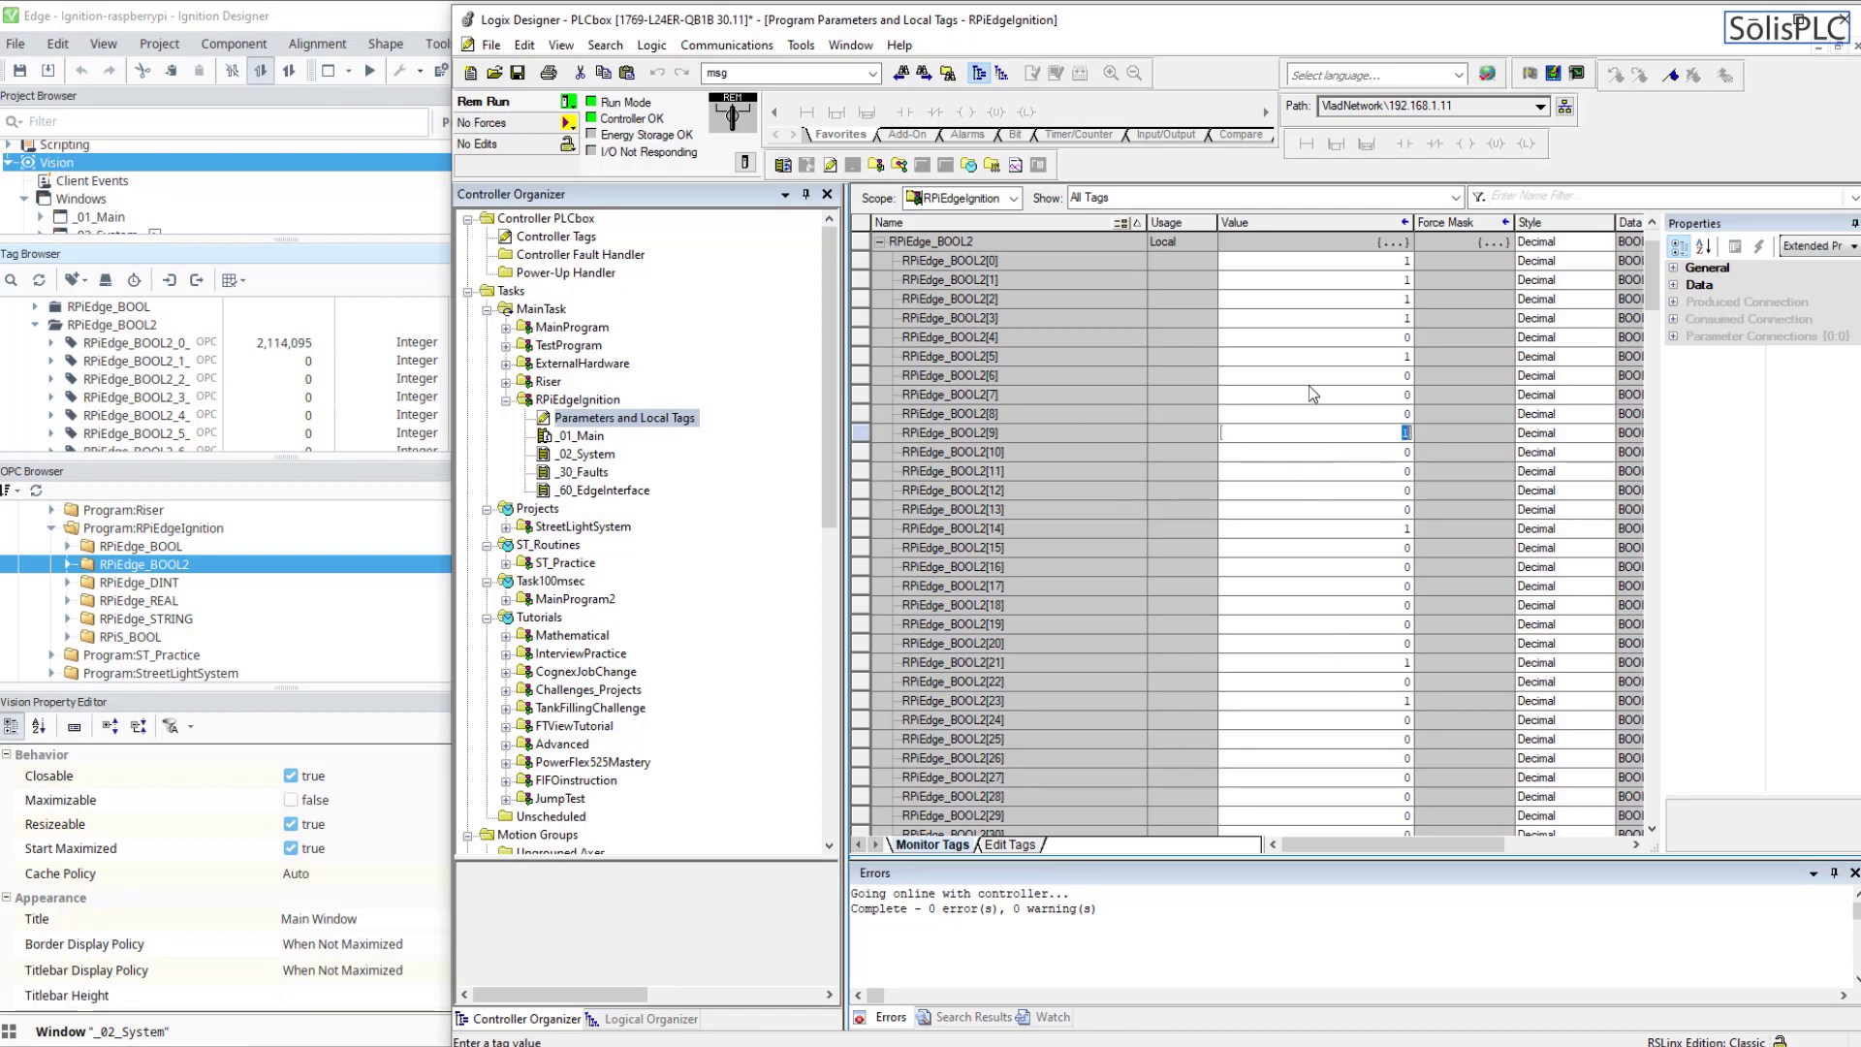
click(1296, 336)
click(1310, 299)
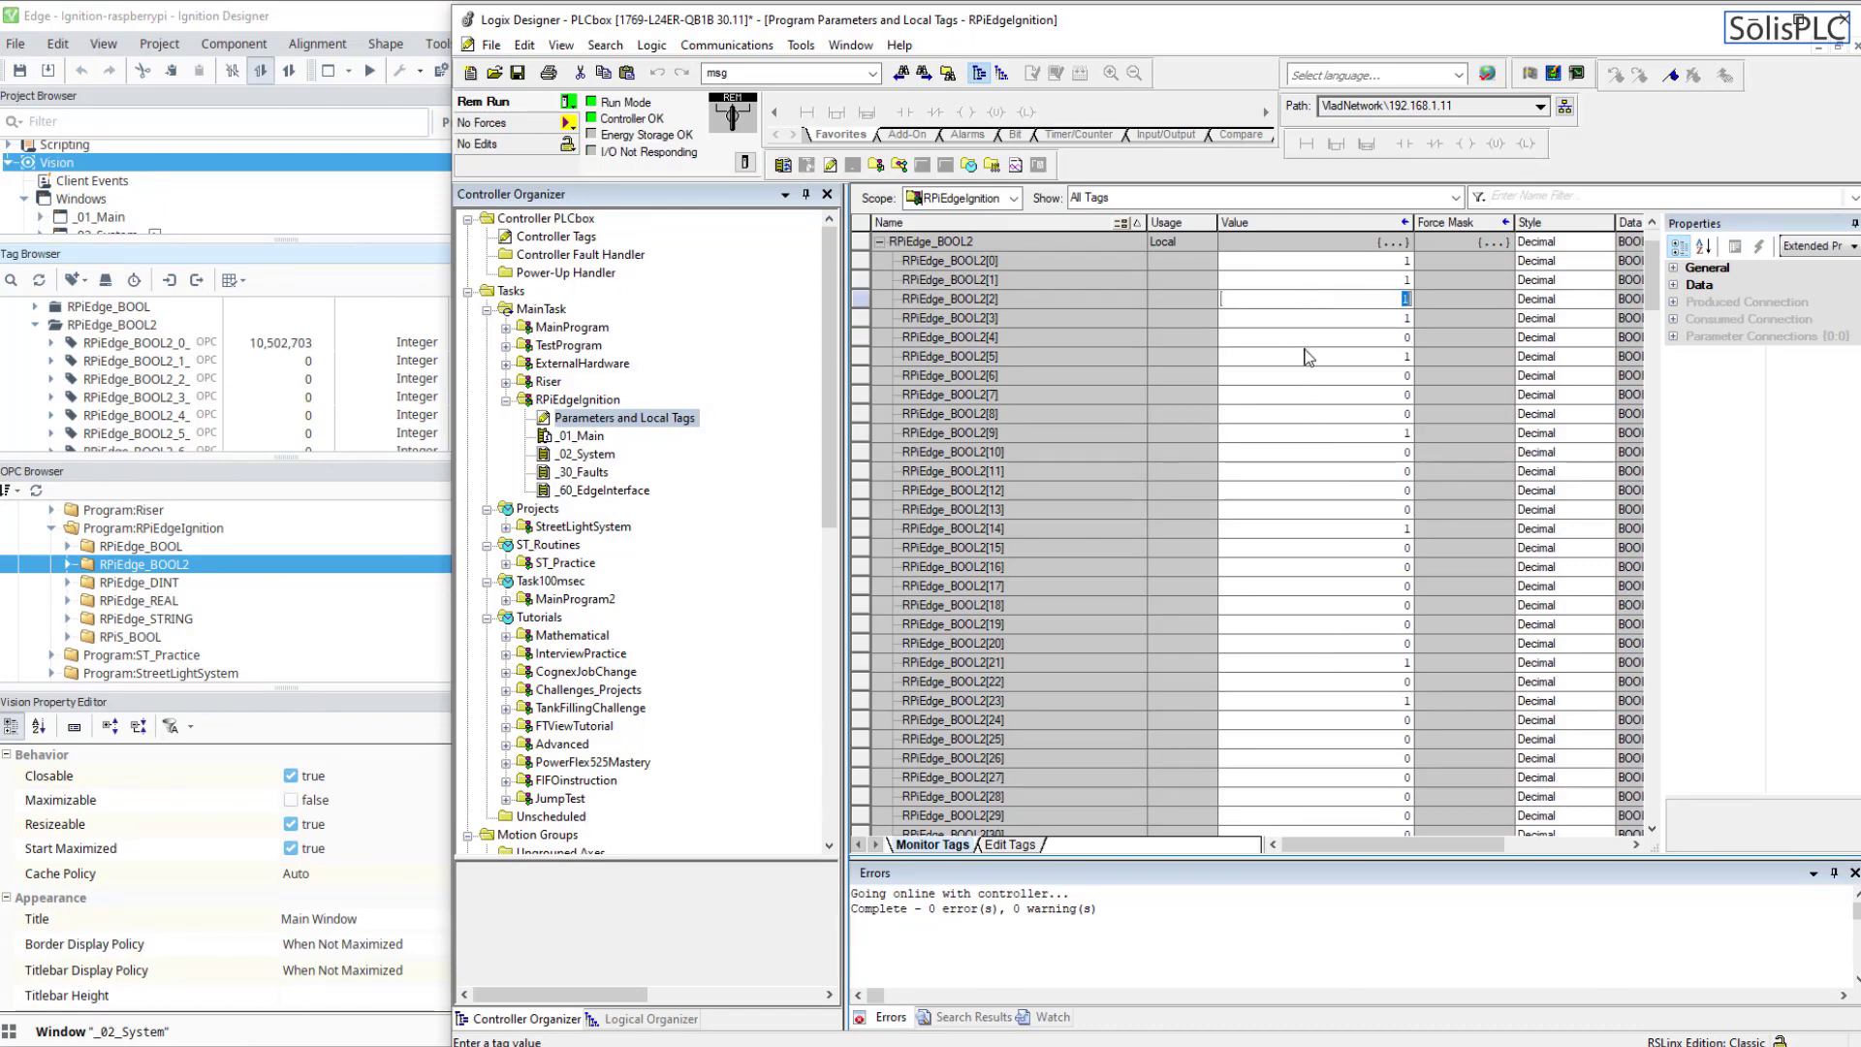
scroll(1310, 357, down, 2)
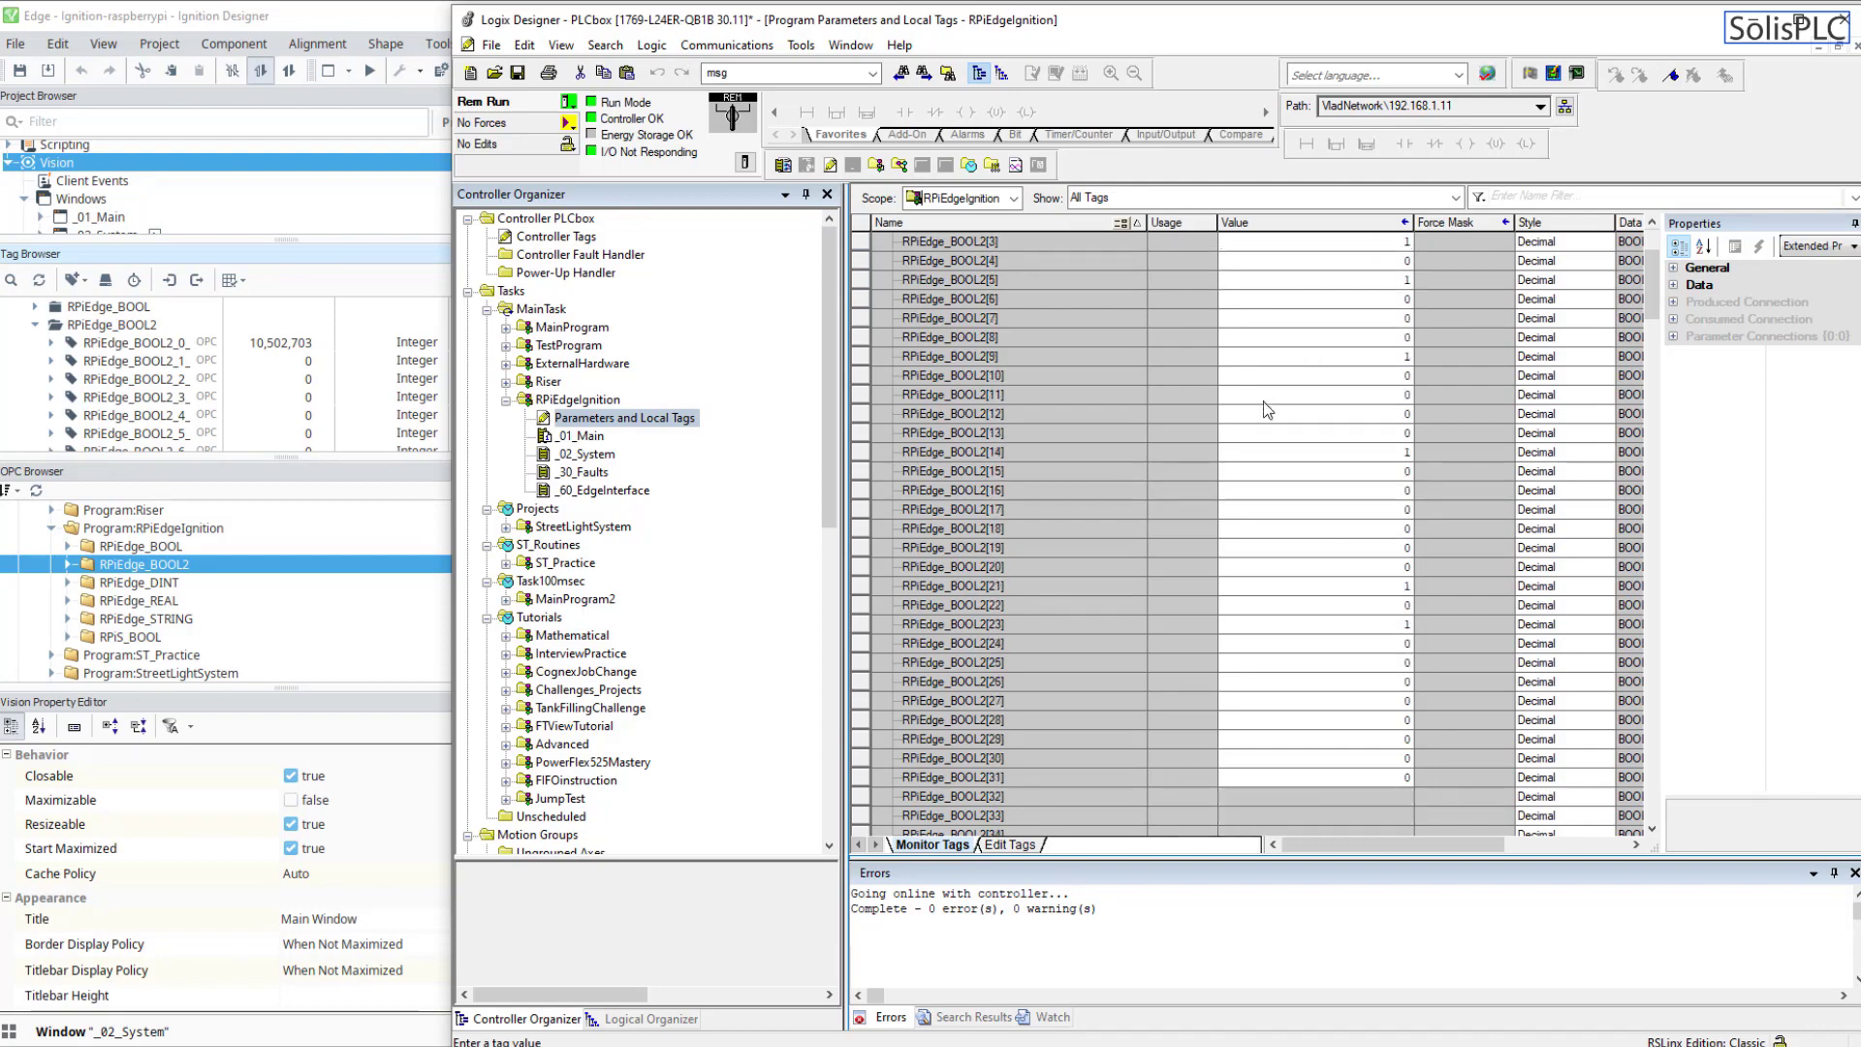
- Collapse RPiEdge_BOOL2, expand RPiEdge_REAL to check its Float values (RPiEdge_REAL_0_ = 1,231), then return to Logix
click(339, 286)
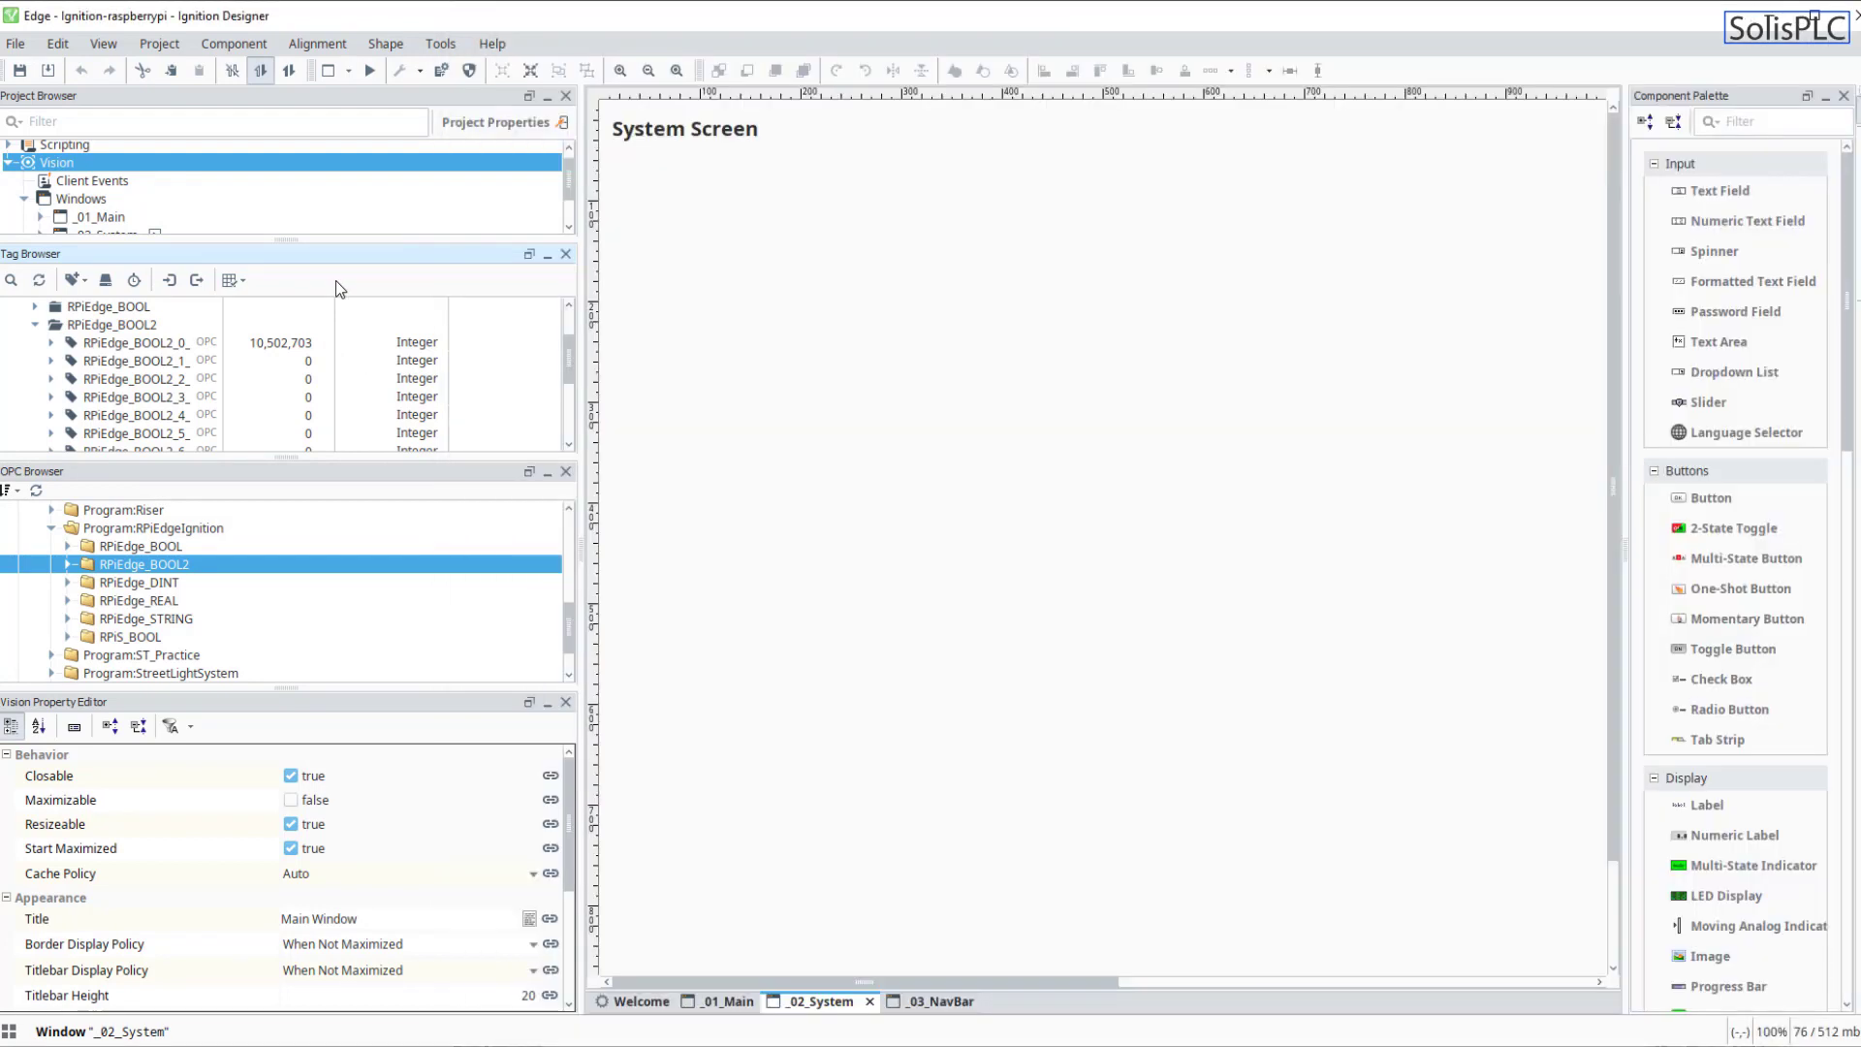
scroll(155, 421, up, 2)
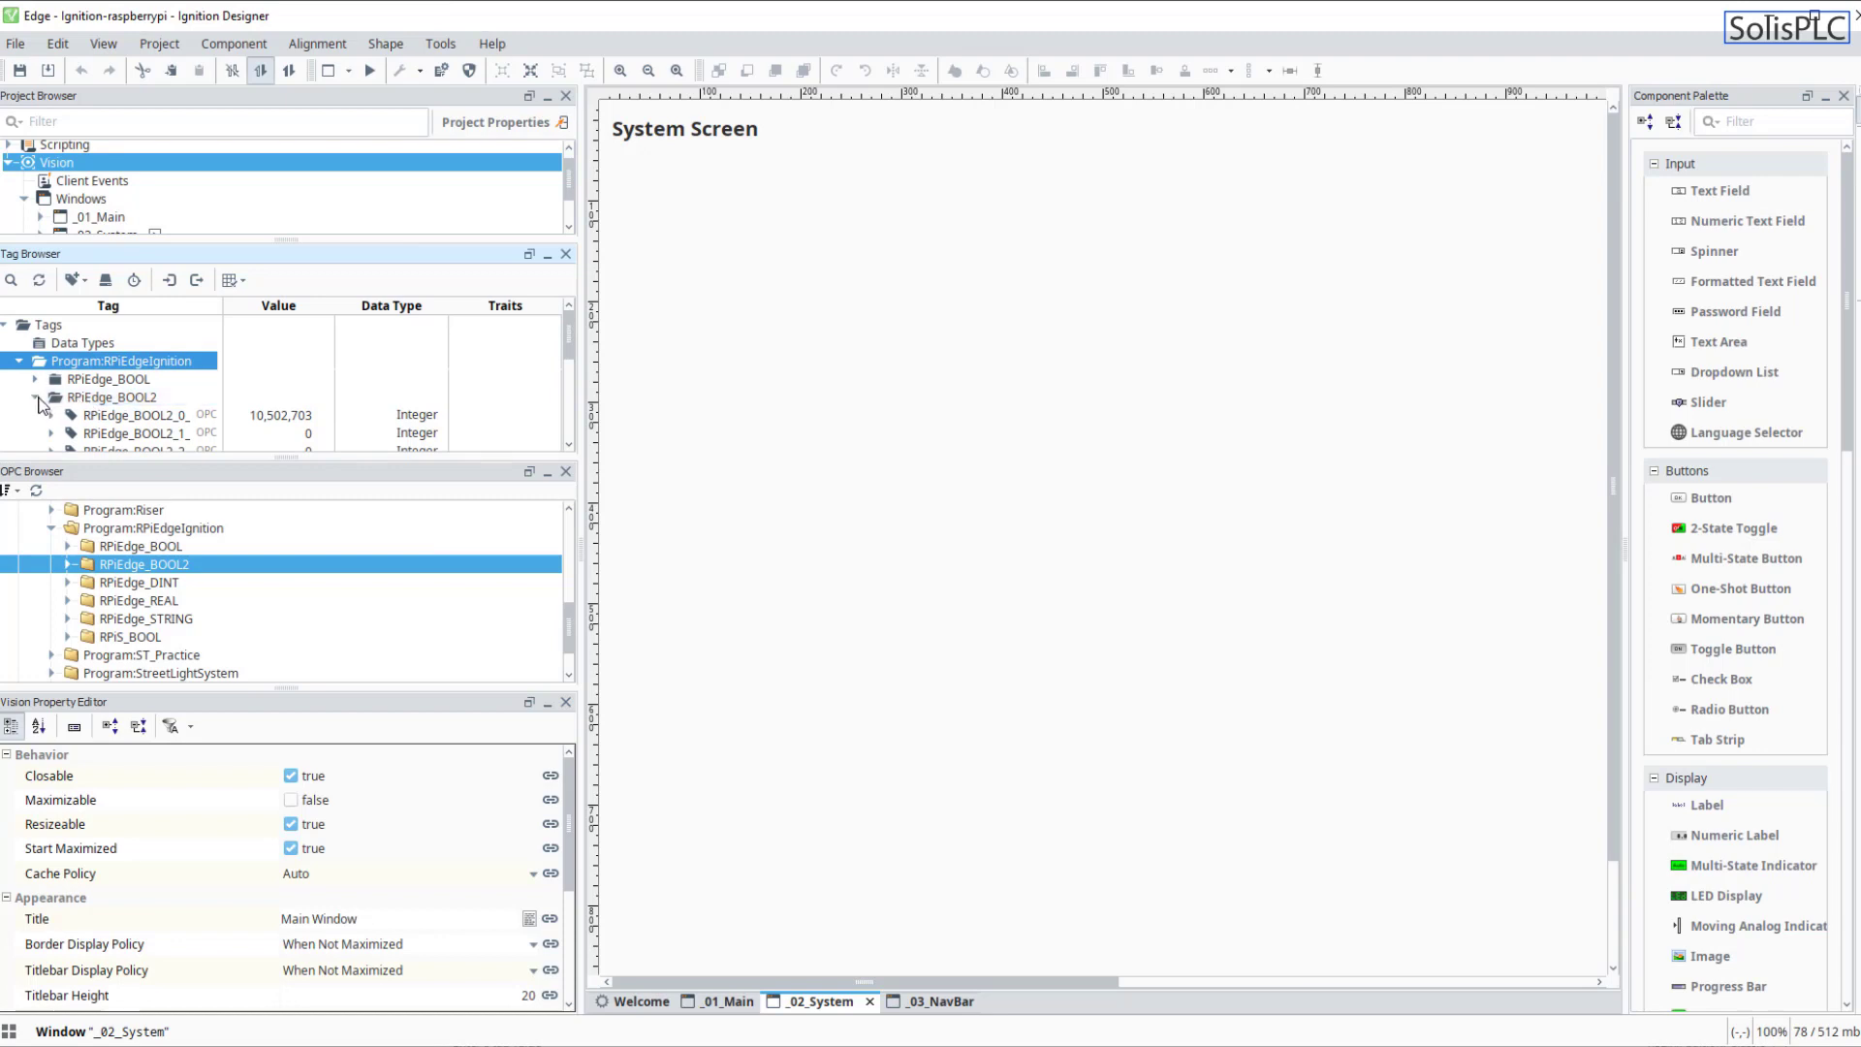
click(34, 397)
scroll(102, 403, down, 1)
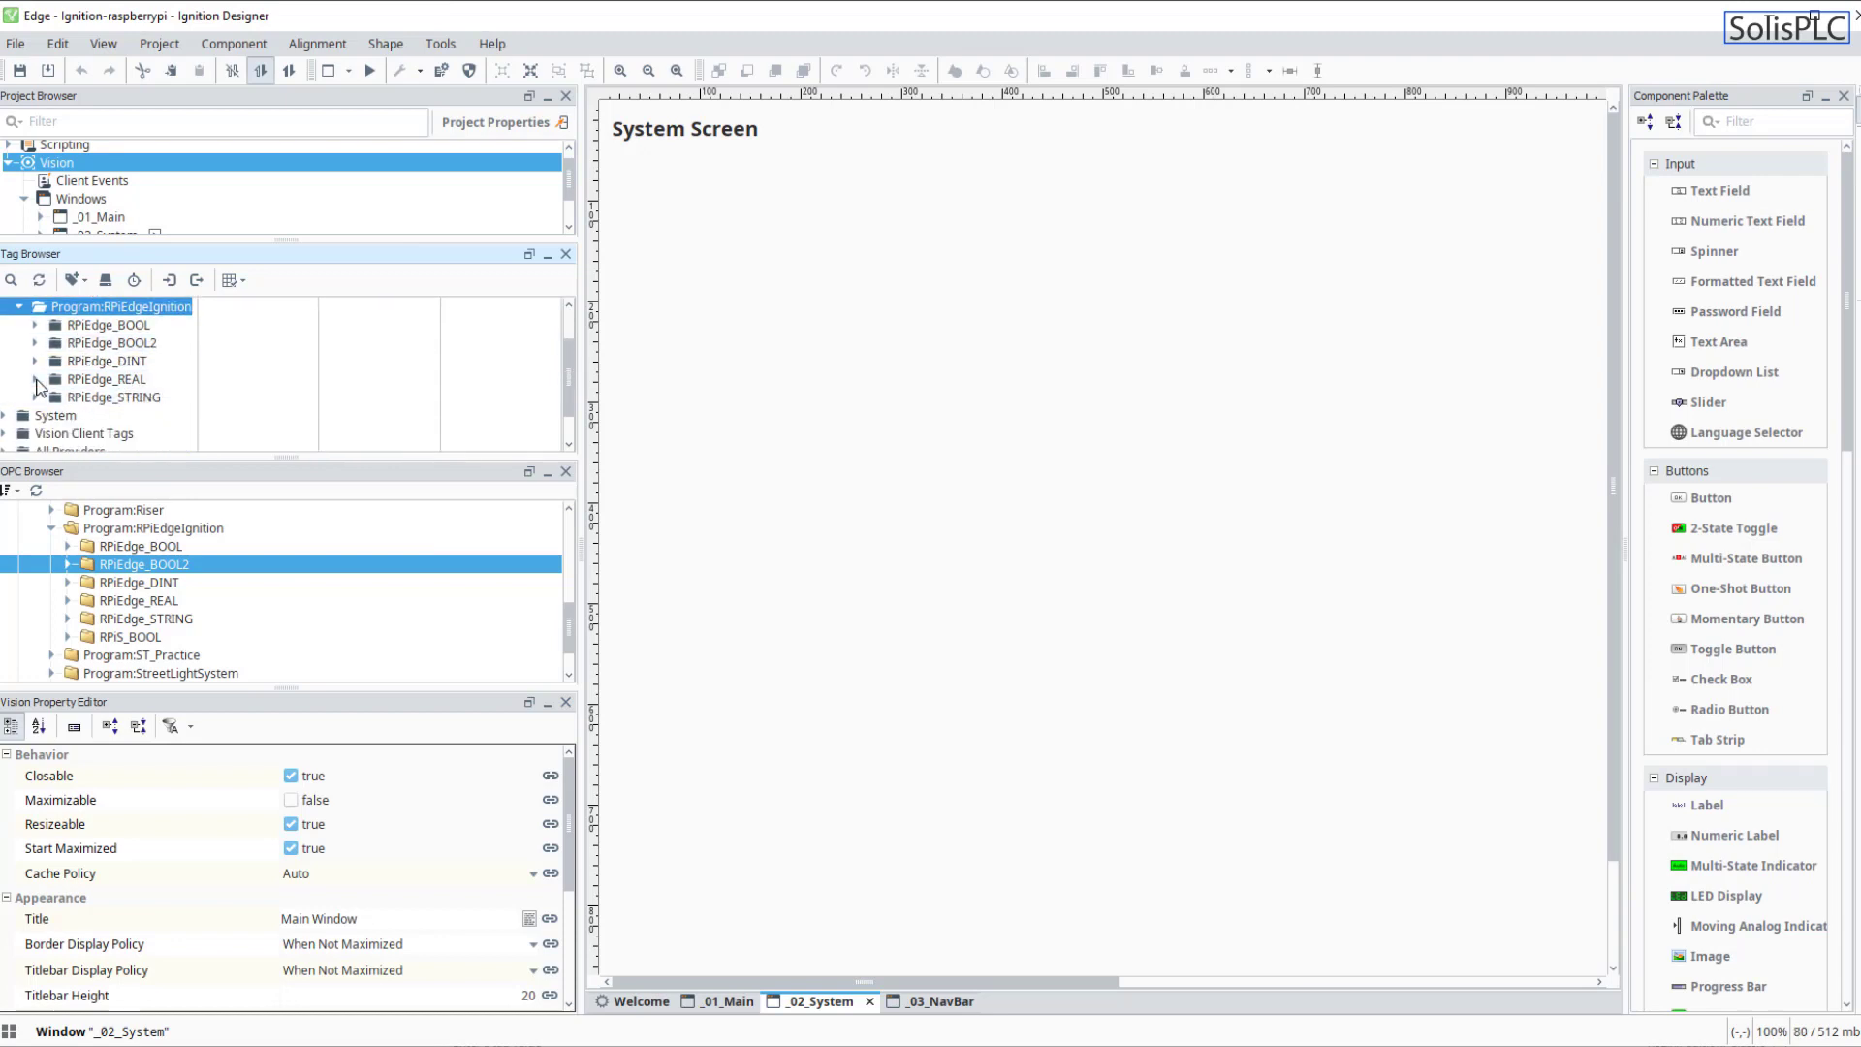
click(35, 379)
scroll(39, 386, down, 1)
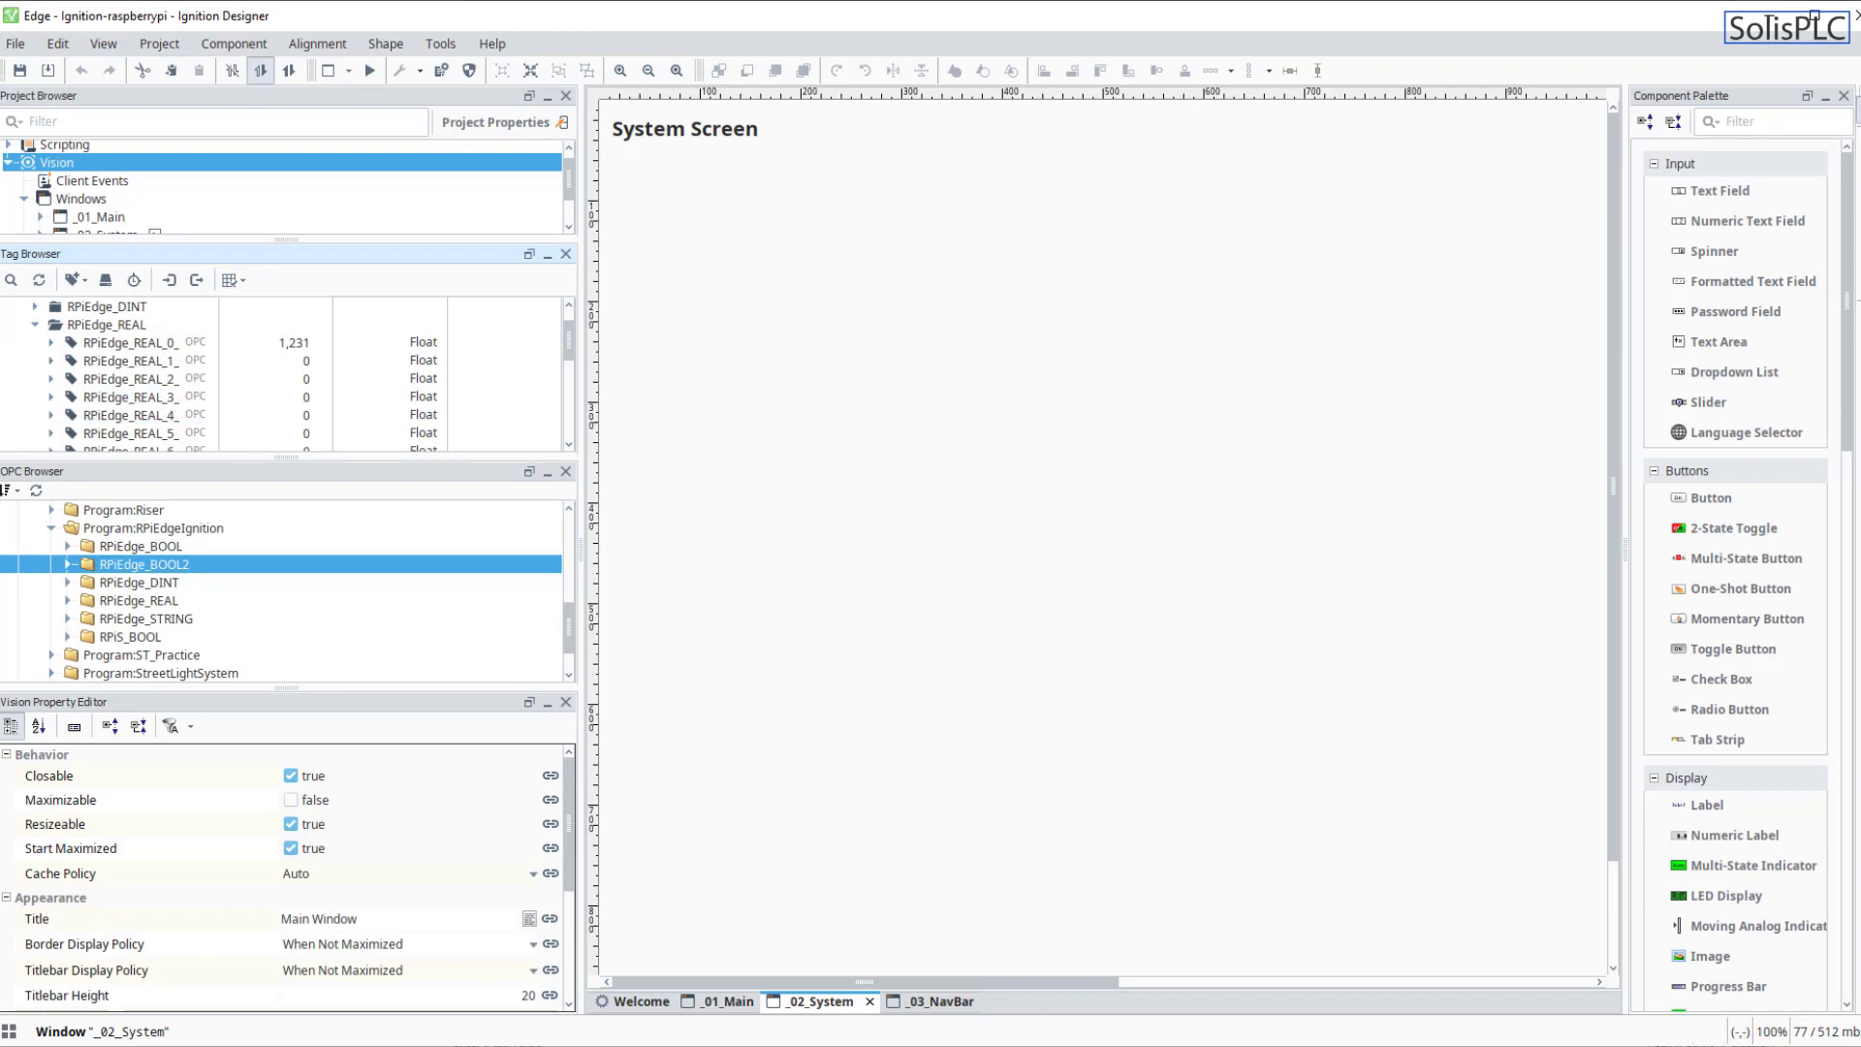
key(alt+Tab)
- Expand RPiEdge_REAL and enter 3213.63 in [7], 35345.45 in [4], 34535.4563 in [2]
scroll(957, 416, up, 3)
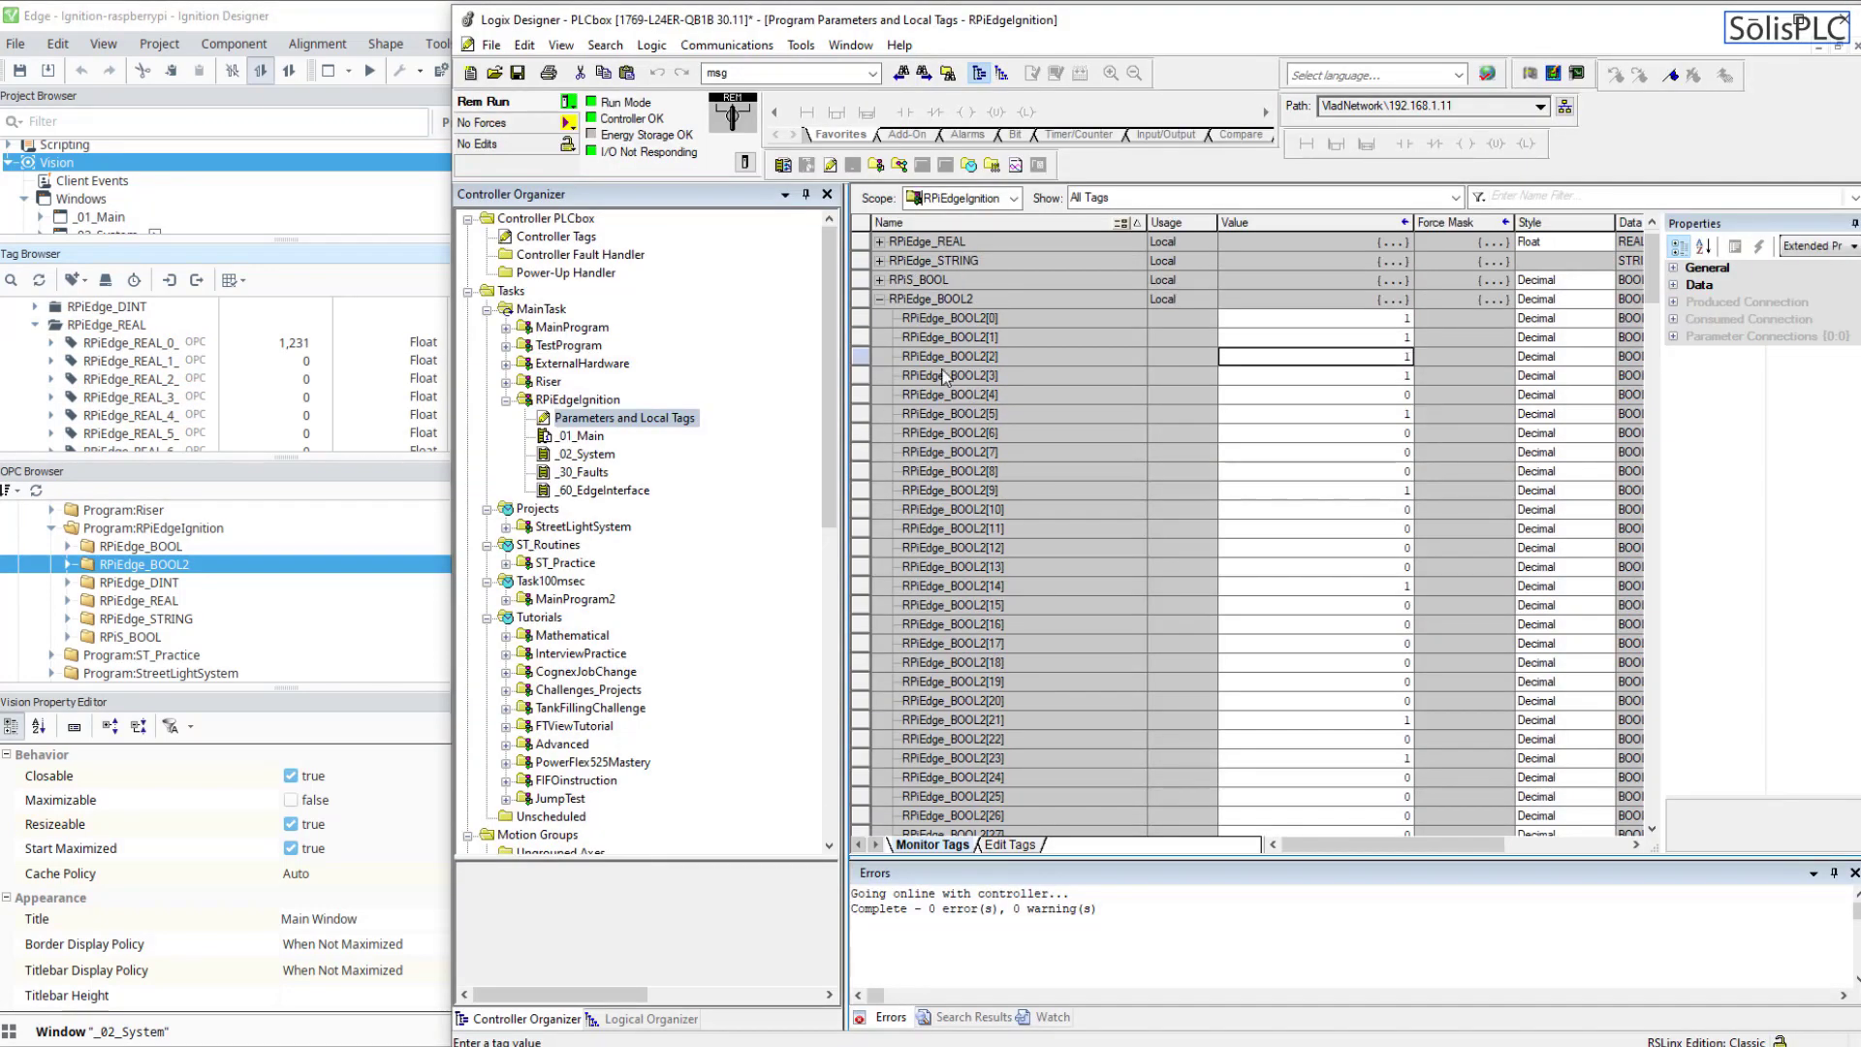
click(879, 318)
click(879, 279)
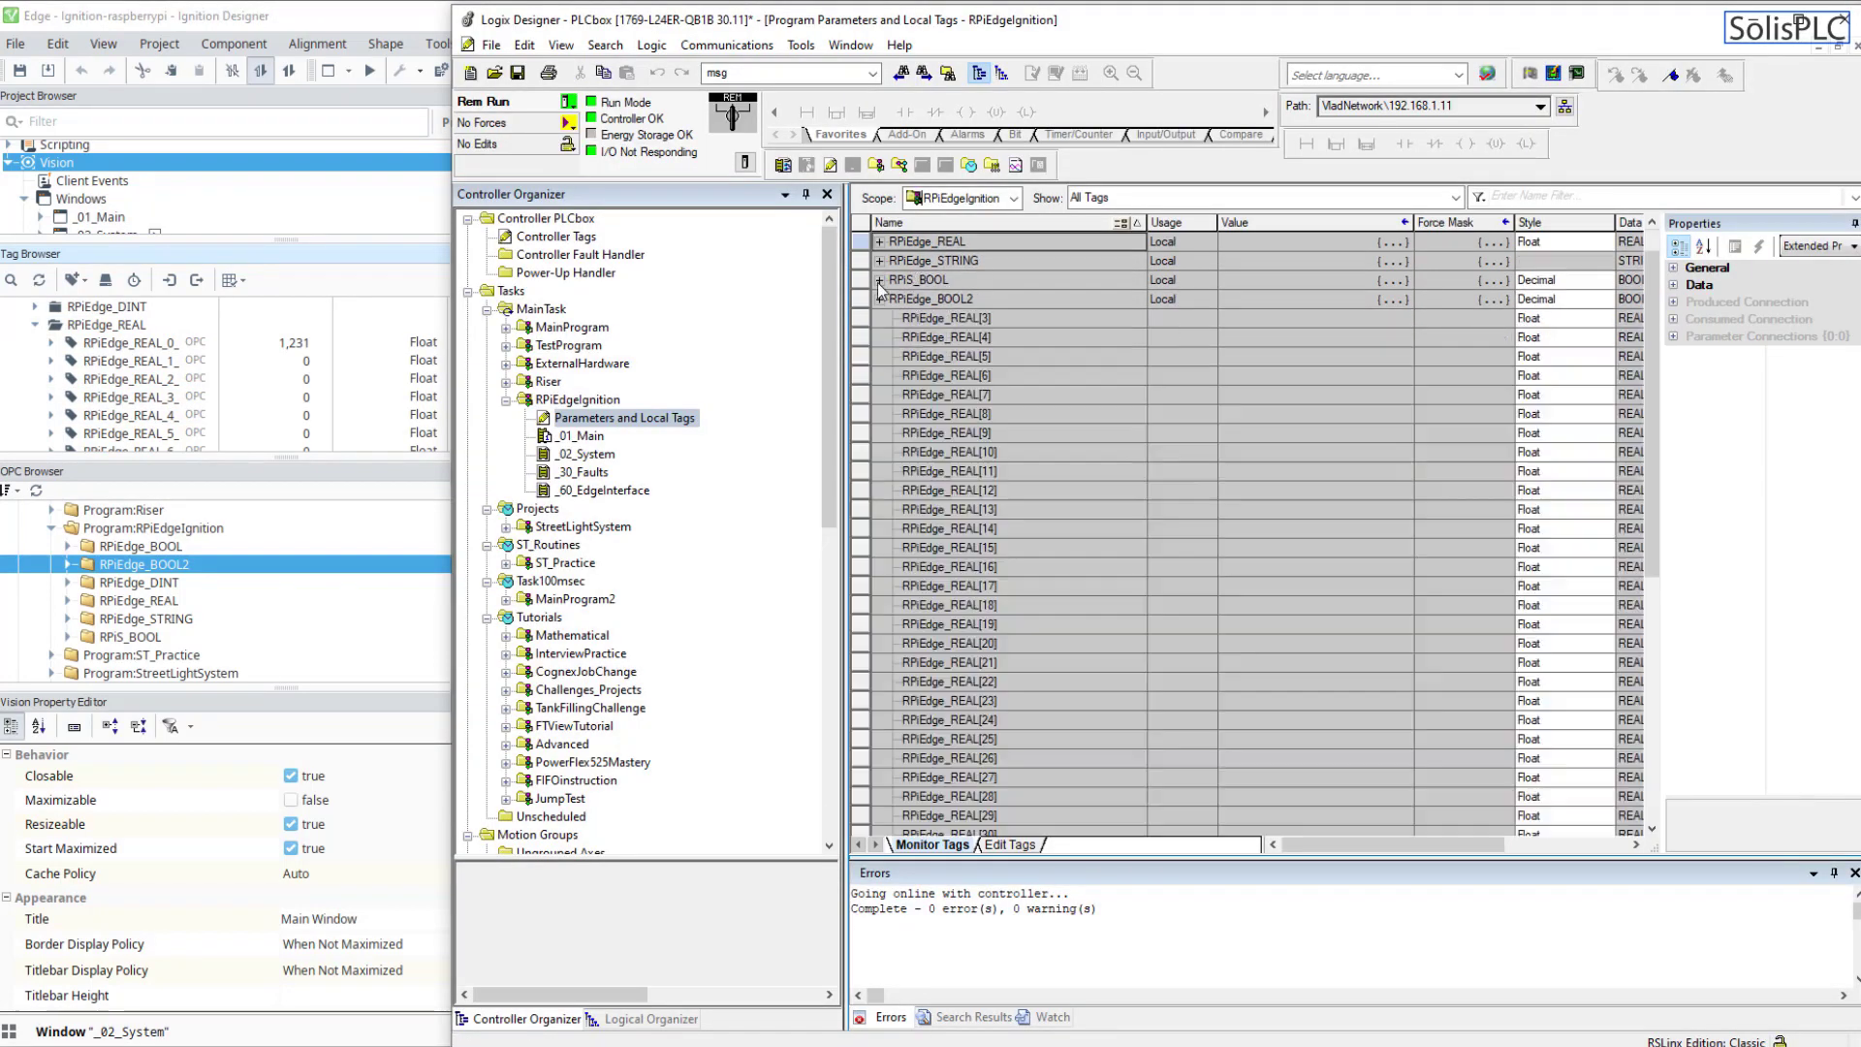
click(1347, 394)
text(3213.63)
click(1337, 336)
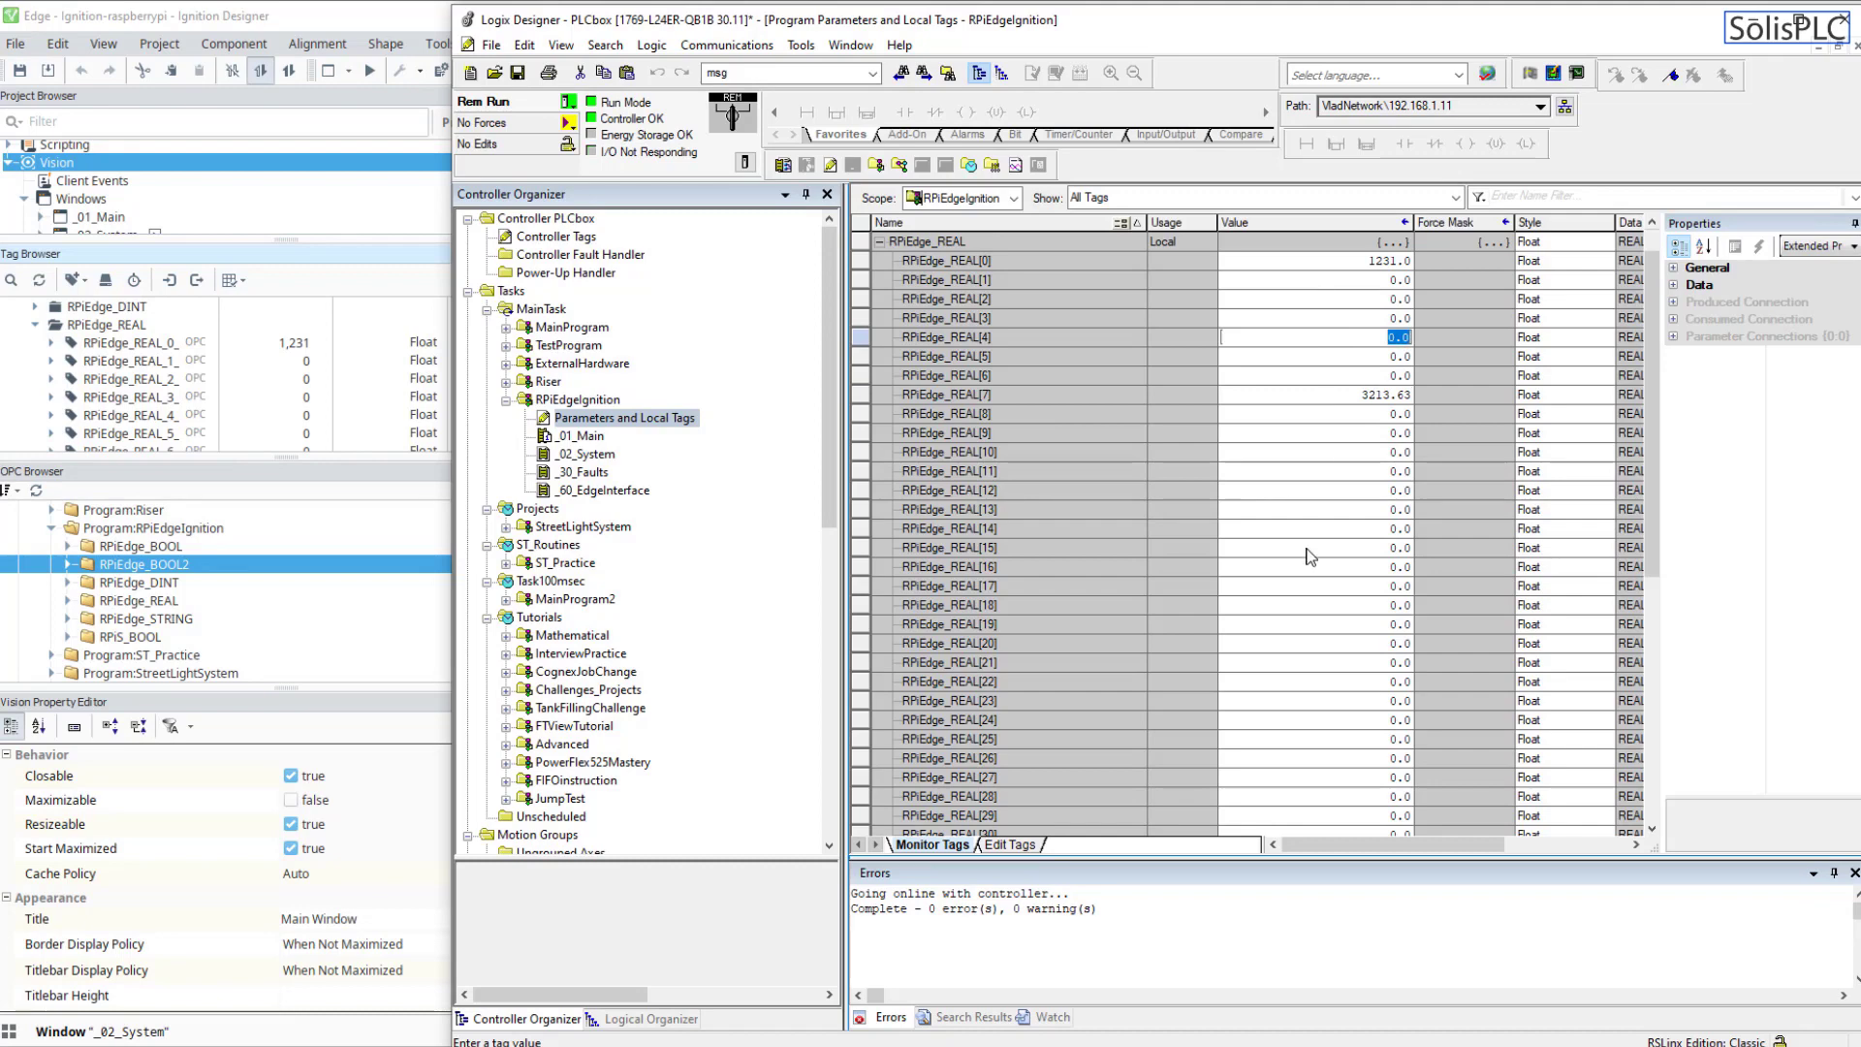
text(35345.45)
key(Return)
click(1330, 300)
text(34535)
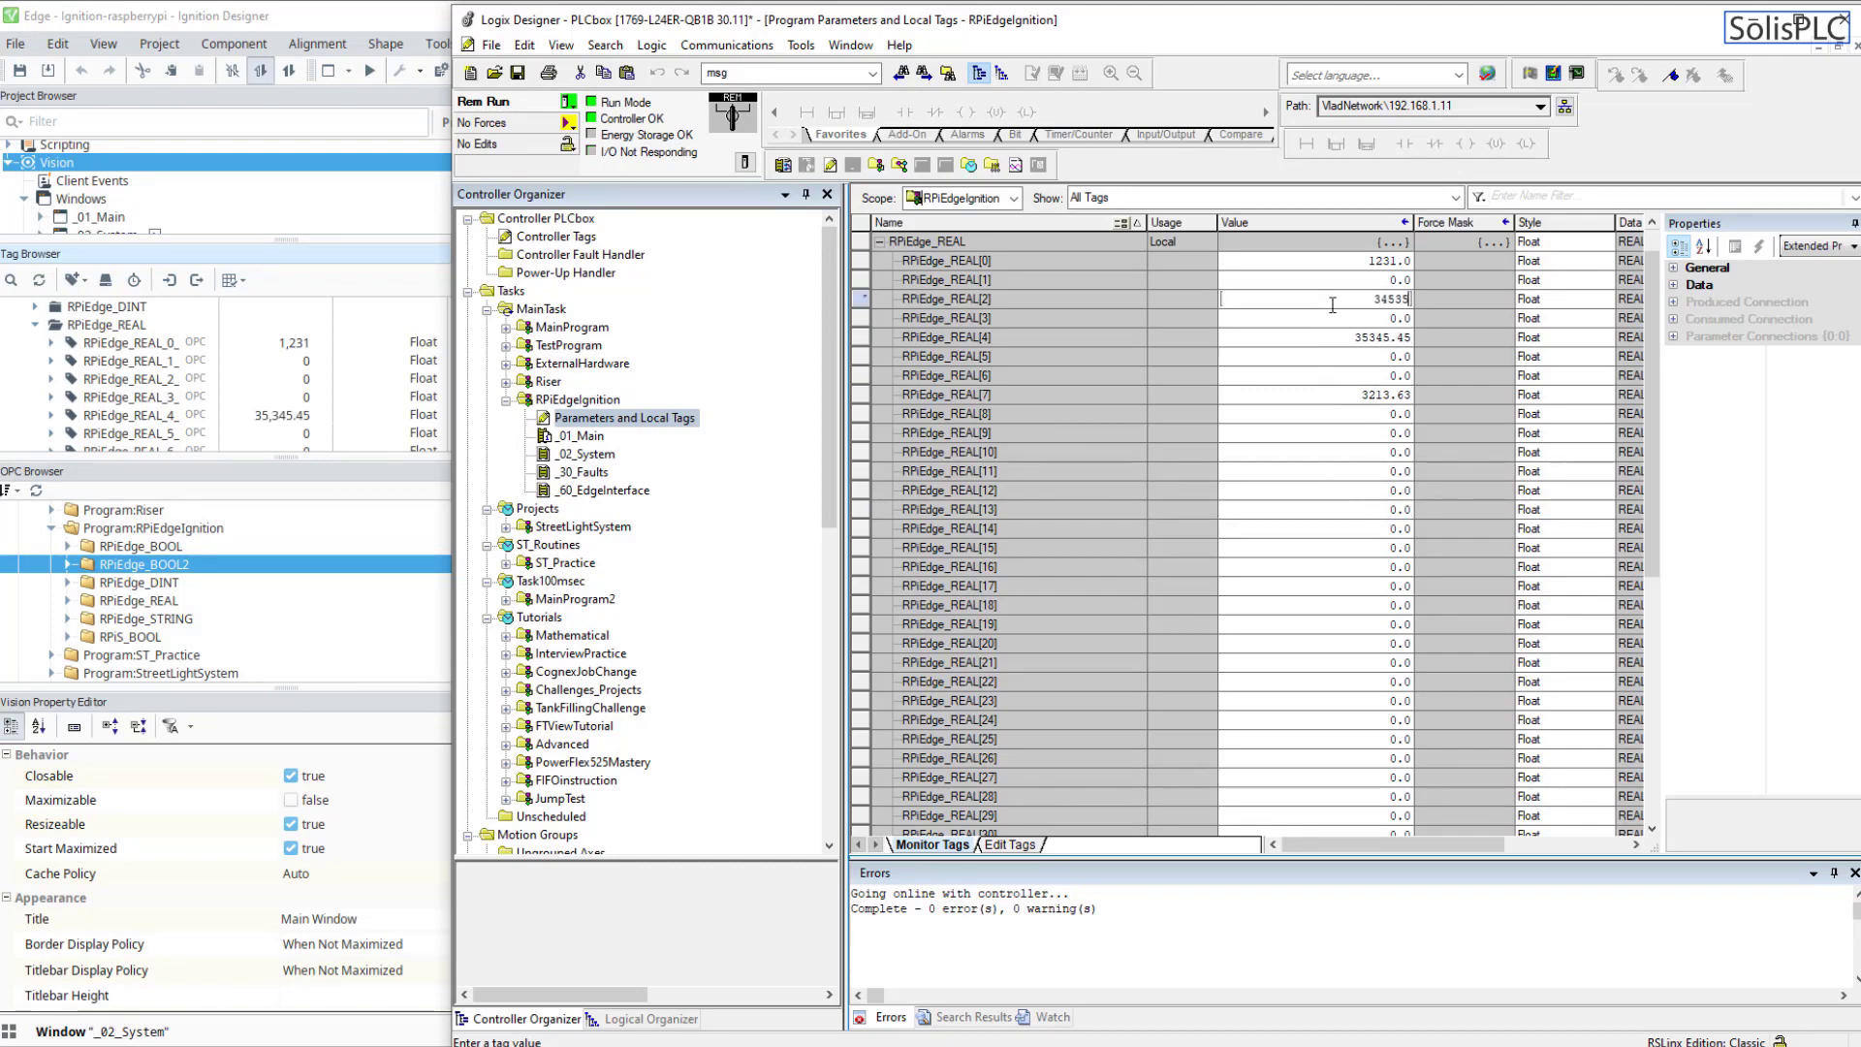
text(.4563)
click(1330, 337)
click(1330, 317)
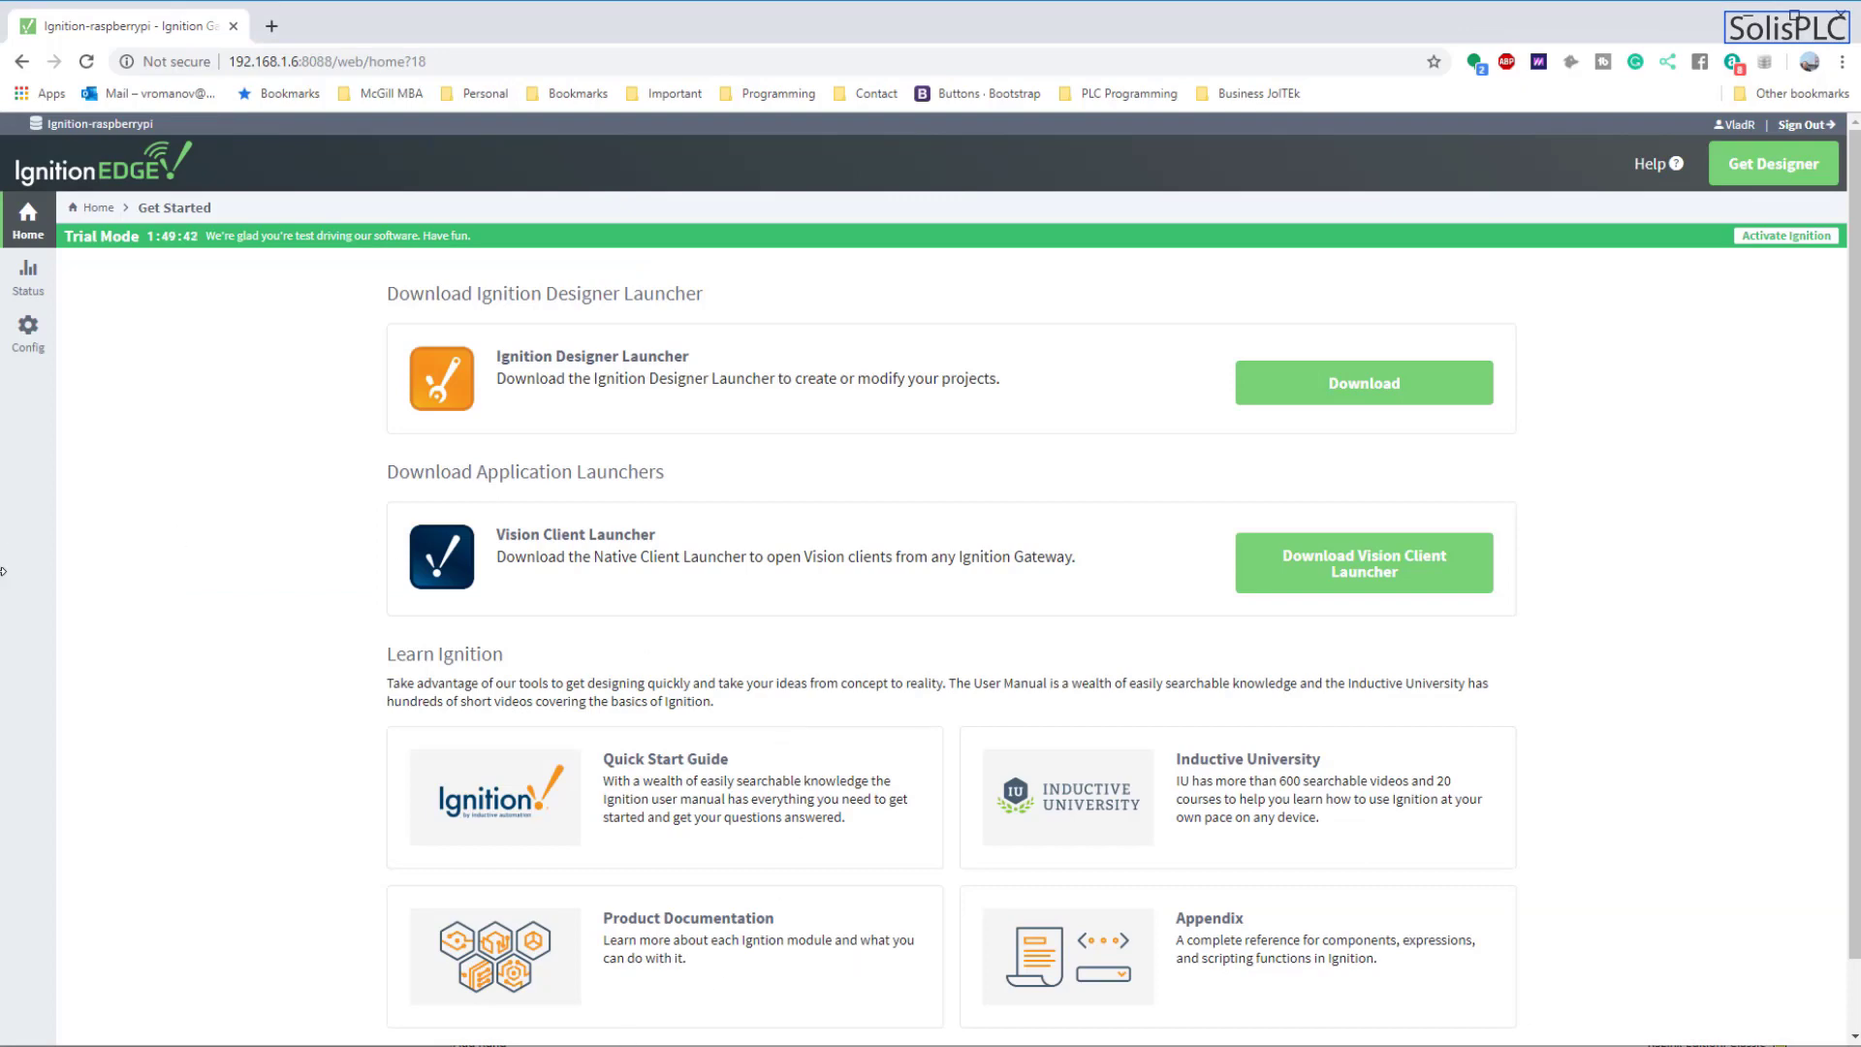
- Show the Gateway Config Overview listing the Panel and Enterprise plugins in Trial, with MQTT available
click(29, 339)
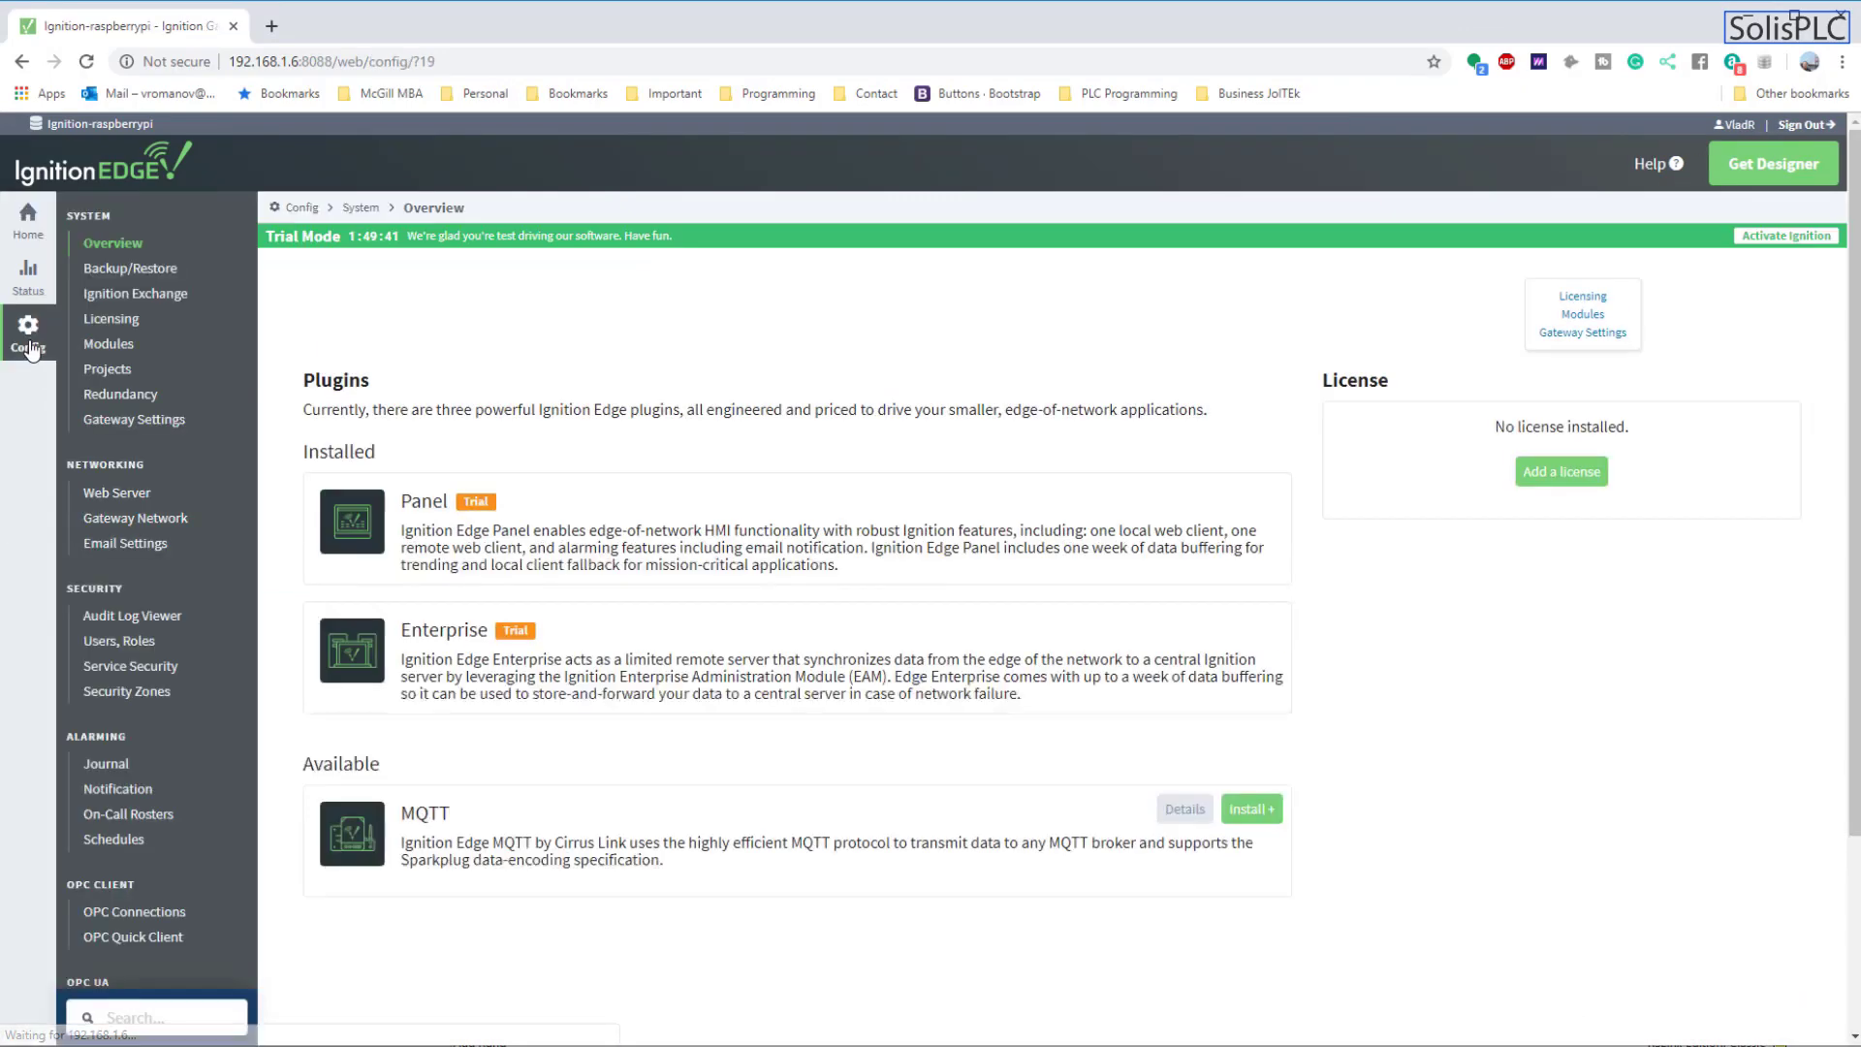